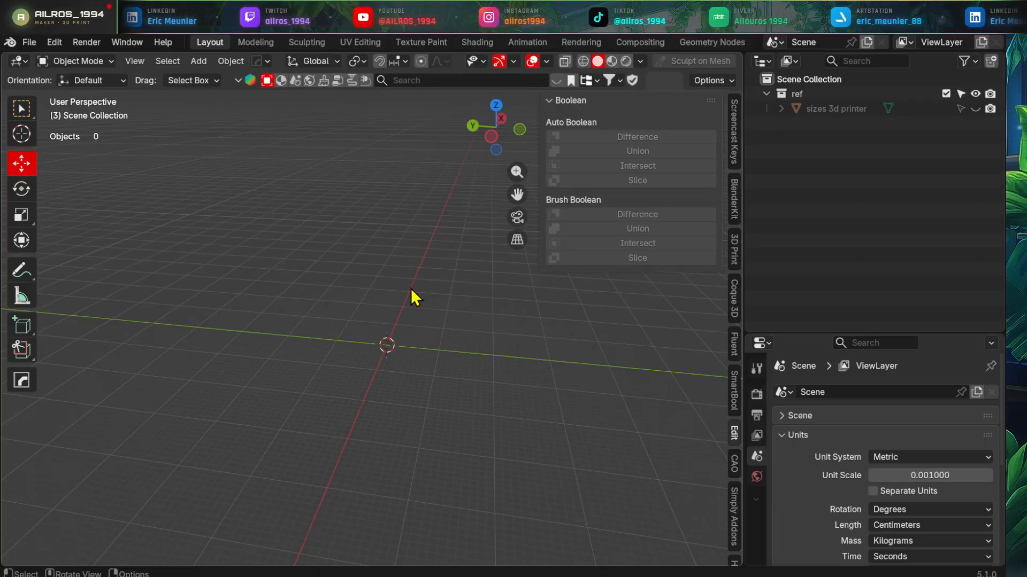
# - Switch the viewport to the front orthographic view with the world origin near the centre
pyautogui.scroll(-3, 411, 287)
pyautogui.moveTo(341, 374); pyautogui.dragTo(411, 367, button='middle')
pyautogui.press('KP_1')
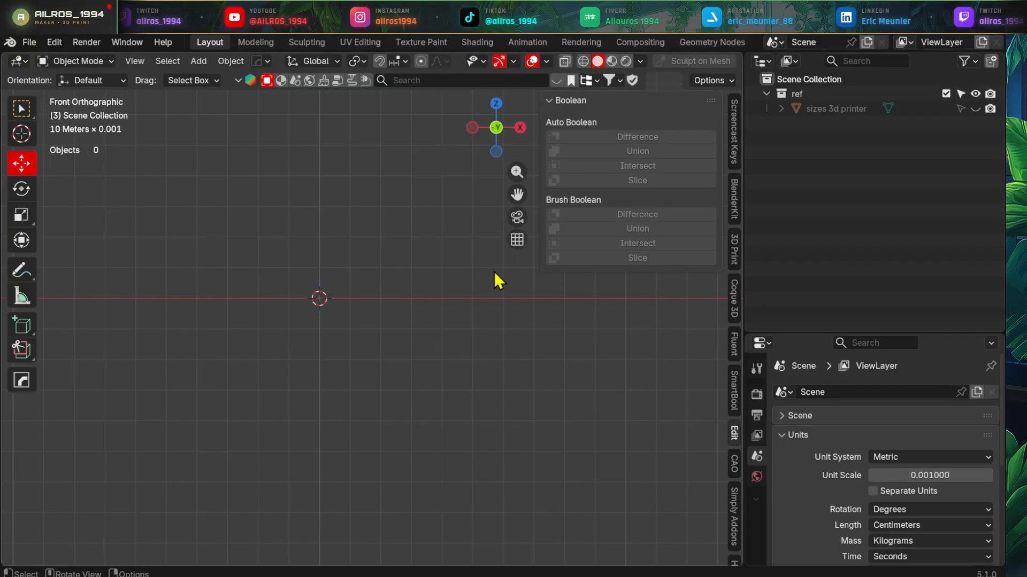
pyautogui.keyDown('shift'); pyautogui.moveTo(361, 308); pyautogui.dragTo(372, 319, button='middle'); pyautogui.keyUp('shift')
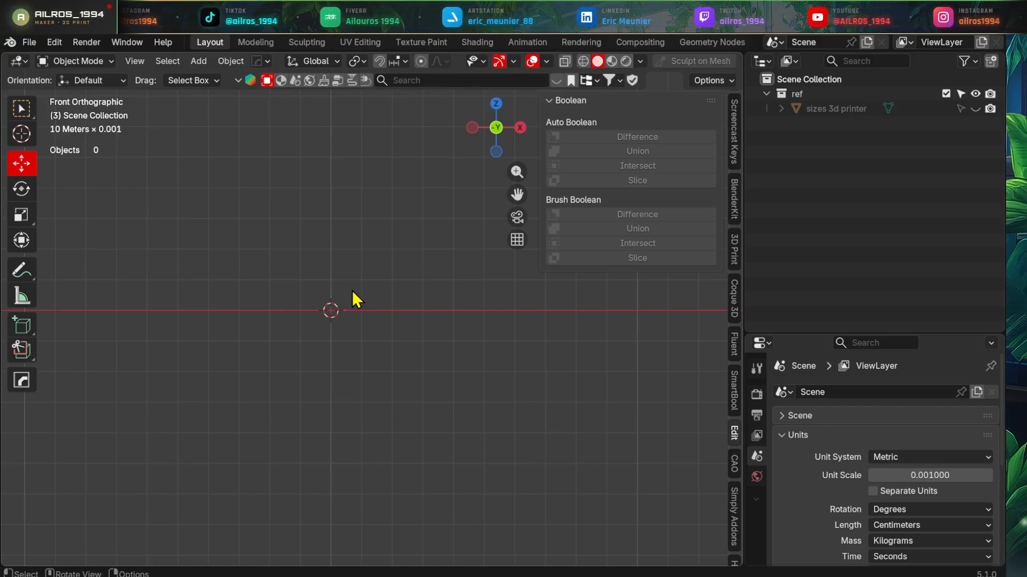
pyautogui.keyDown('shift'); pyautogui.moveTo(407, 298); pyautogui.dragTo(362, 304, button='middle'); pyautogui.keyUp('shift')
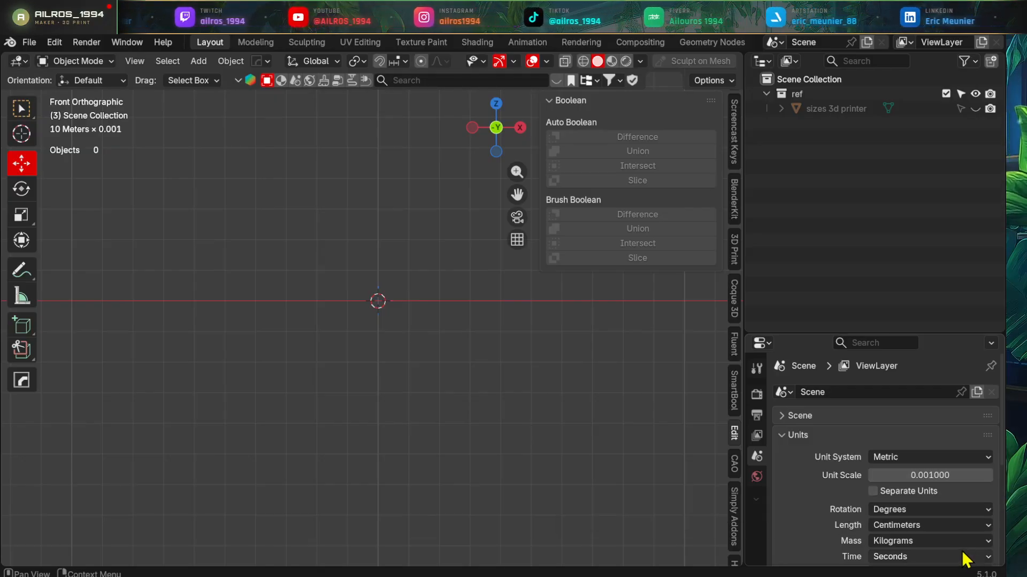
# - Check the scene's Length unit setting and its available options
pyautogui.scroll(-3, 919, 536)
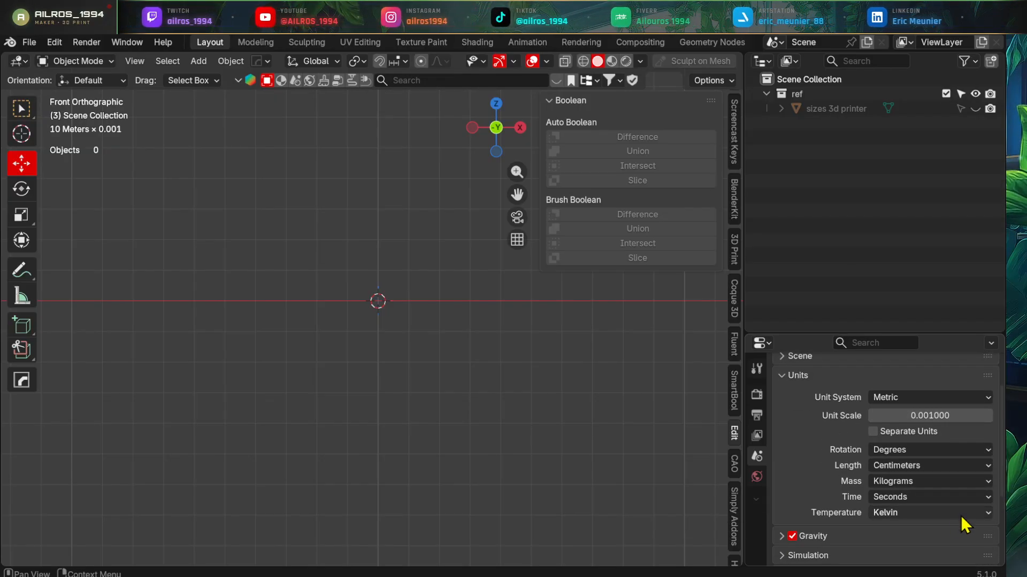
pyautogui.click(909, 466)
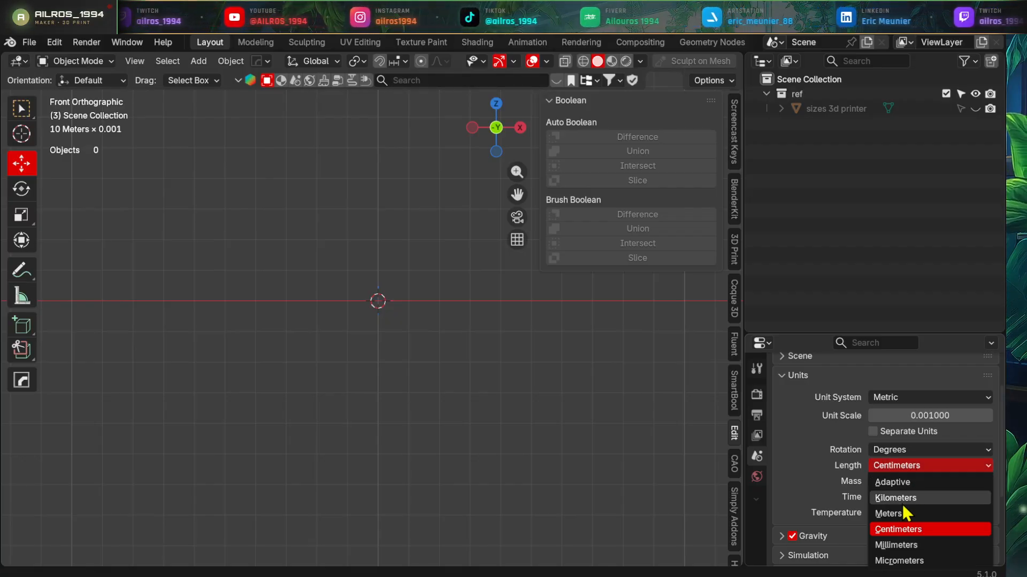
pyautogui.click(916, 466)
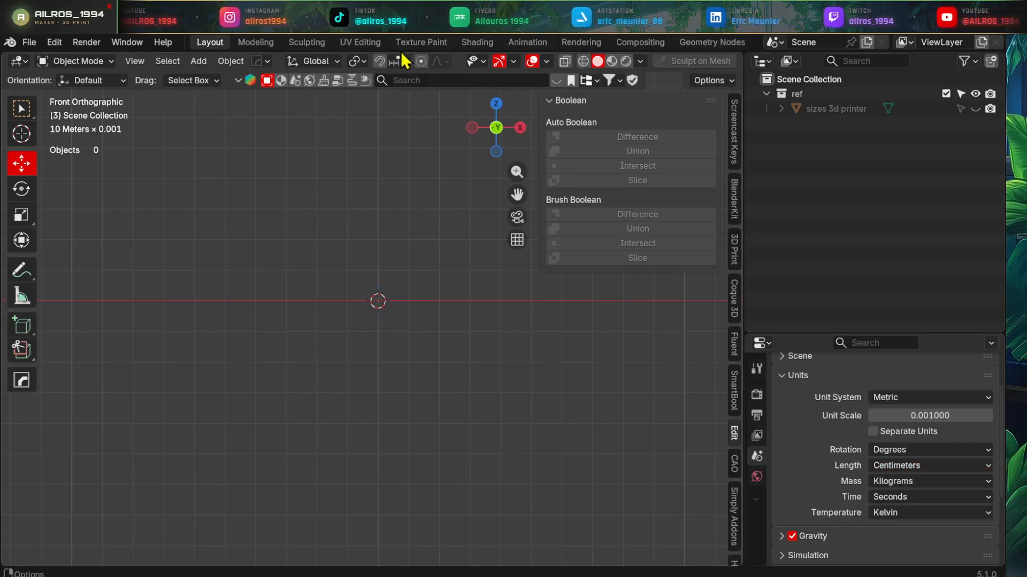
# - In the viewport overlays, keep Statistics enabled and hide the X axis, the Y axis and the grid
pyautogui.click(515, 62)
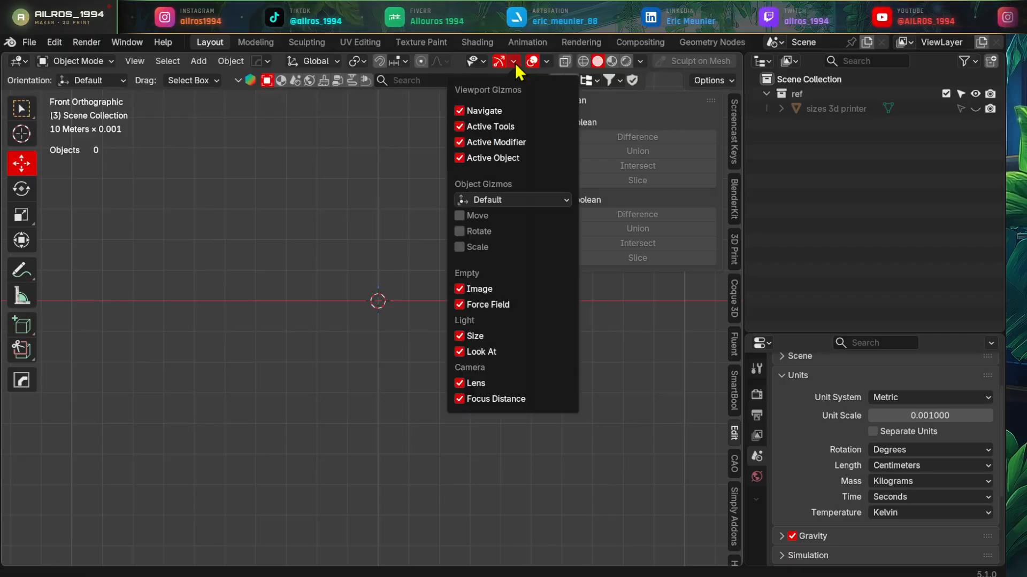
pyautogui.click(546, 61)
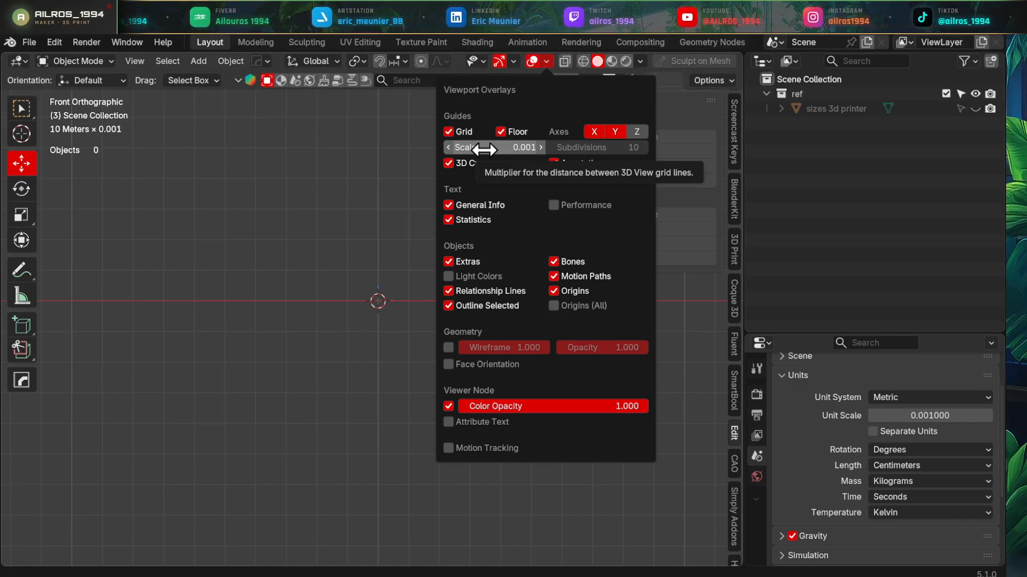
pyautogui.click(450, 223)
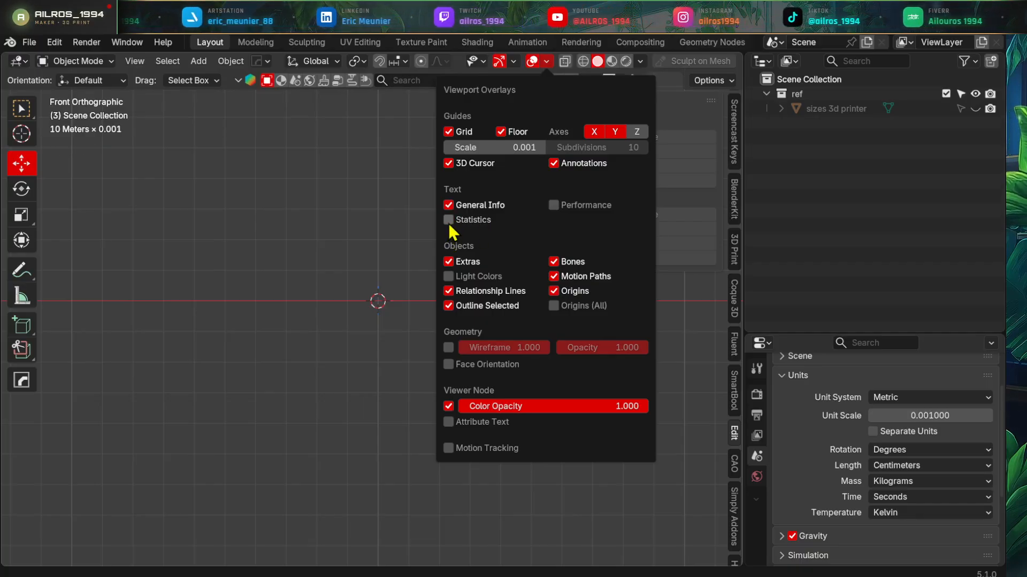
pyautogui.click(449, 225)
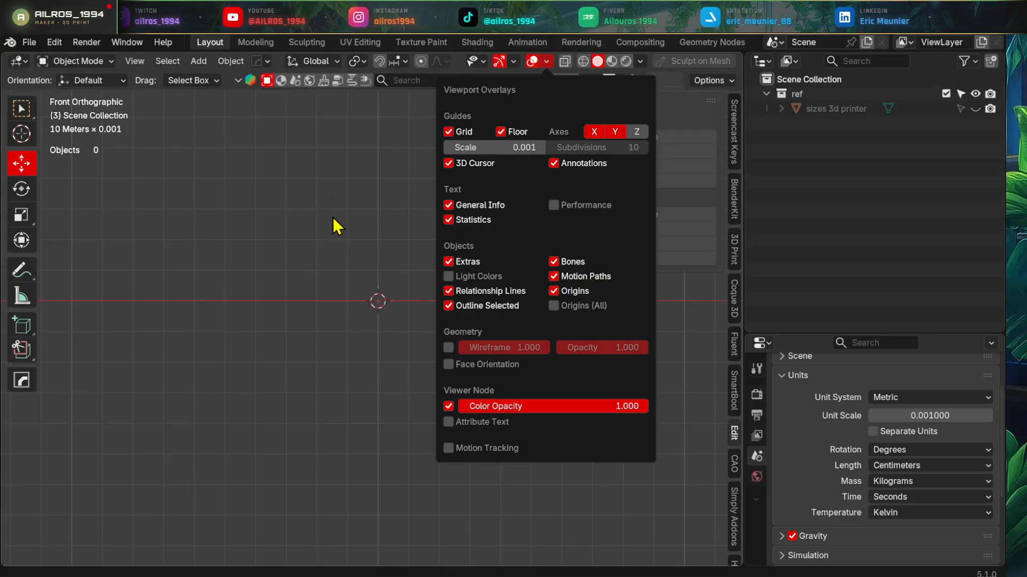
pyautogui.click(614, 134)
pyautogui.click(592, 134)
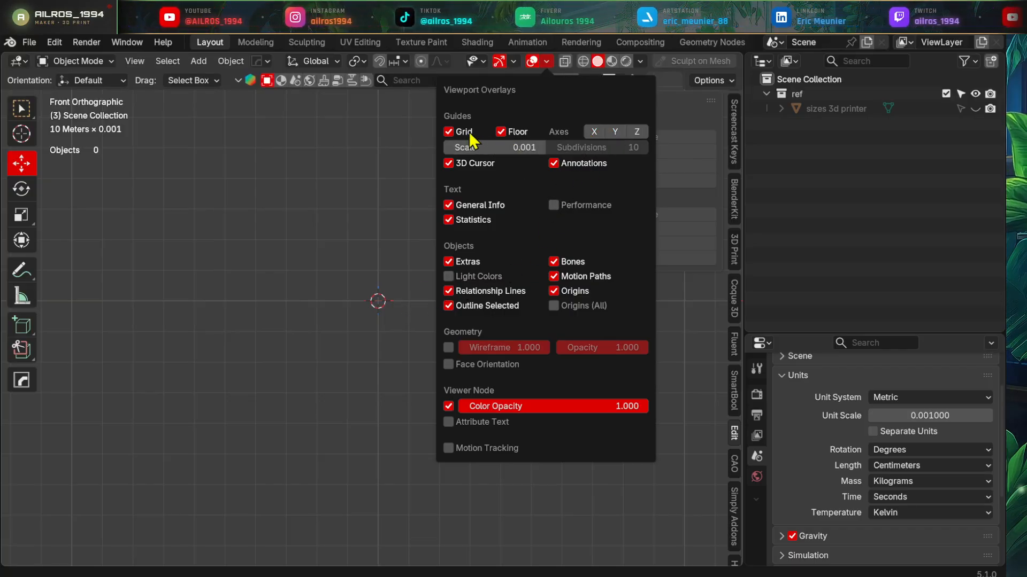
pyautogui.click(448, 132)
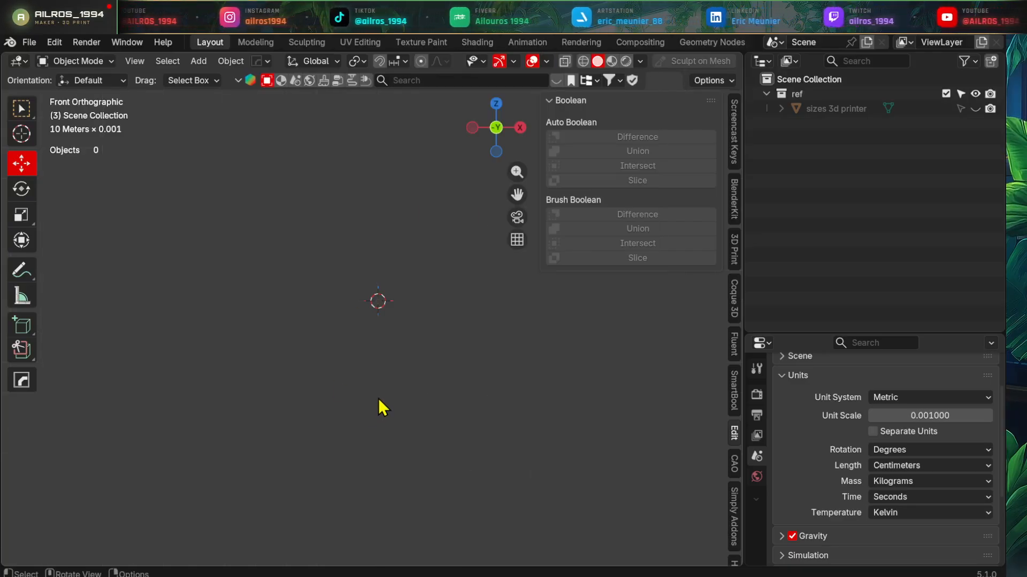
pyautogui.keyDown('shift'); pyautogui.moveTo(452, 361); pyautogui.dragTo(415, 380, button='middle'); pyautogui.keyUp('shift')
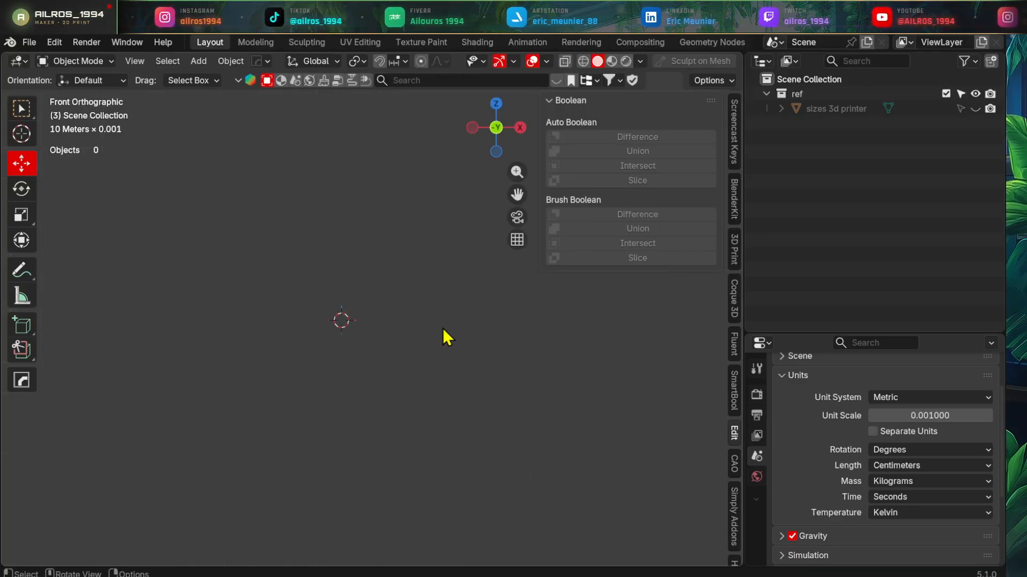
pyautogui.keyDown('shift'); pyautogui.moveTo(336, 340); pyautogui.dragTo(395, 359, button='middle'); pyautogui.keyUp('shift')
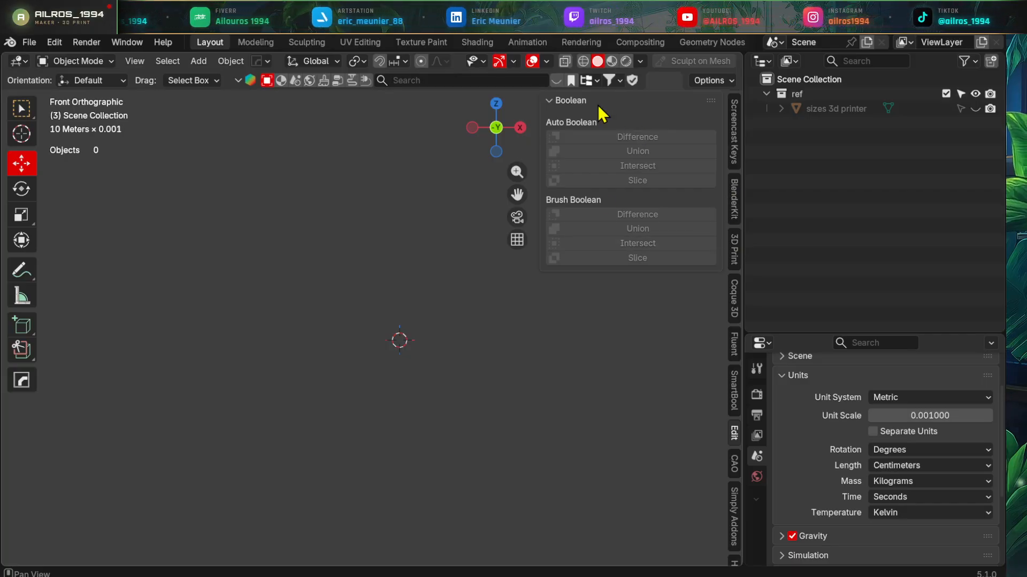
# - Enable the Screencast Keys display and brighten its colour to a lighter green
pyautogui.click(734, 133)
pyautogui.click(559, 100)
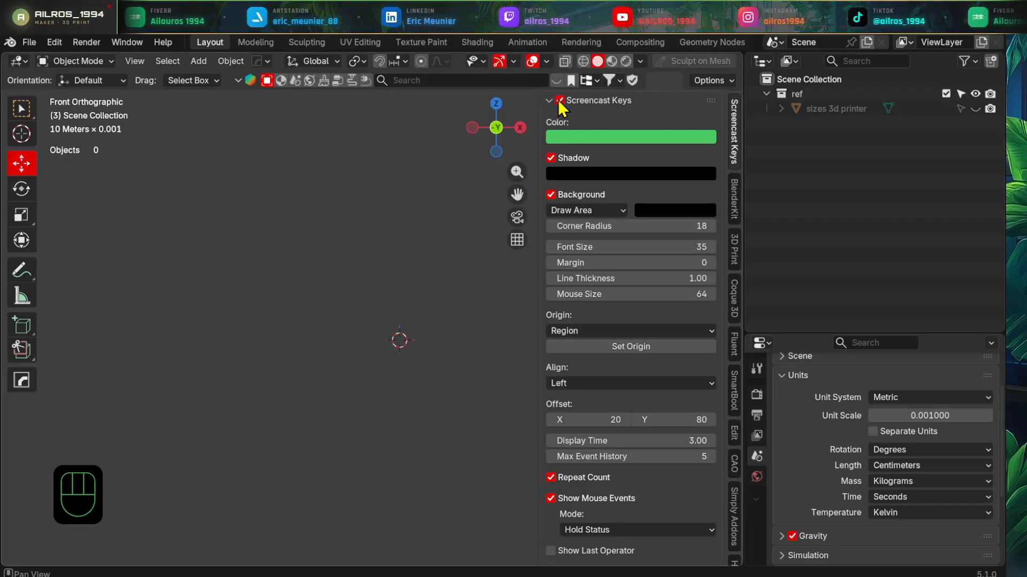
pyautogui.click(631, 137)
pyautogui.scroll(4, 663, 198)
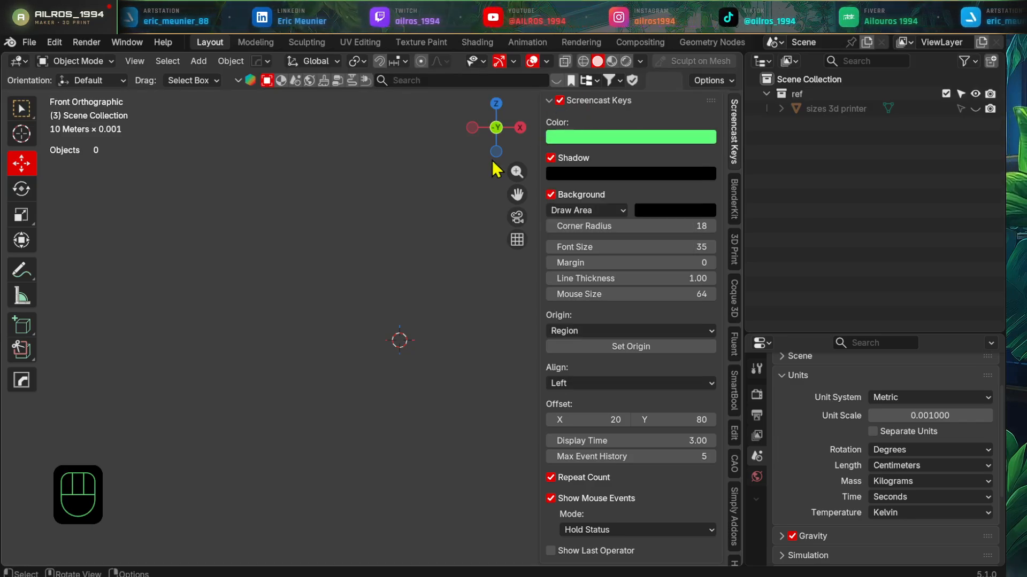
# - Hide the sidebar and add the Google Pixel 9A technical plan as a reference image in the front view
pyautogui.keyDown('shift'); pyautogui.moveTo(386, 461); pyautogui.dragTo(340, 469, button='middle'); pyautogui.keyUp('shift')
pyautogui.keyDown('shift'); pyautogui.moveTo(364, 434); pyautogui.dragTo(386, 422, button='middle'); pyautogui.keyUp('shift')
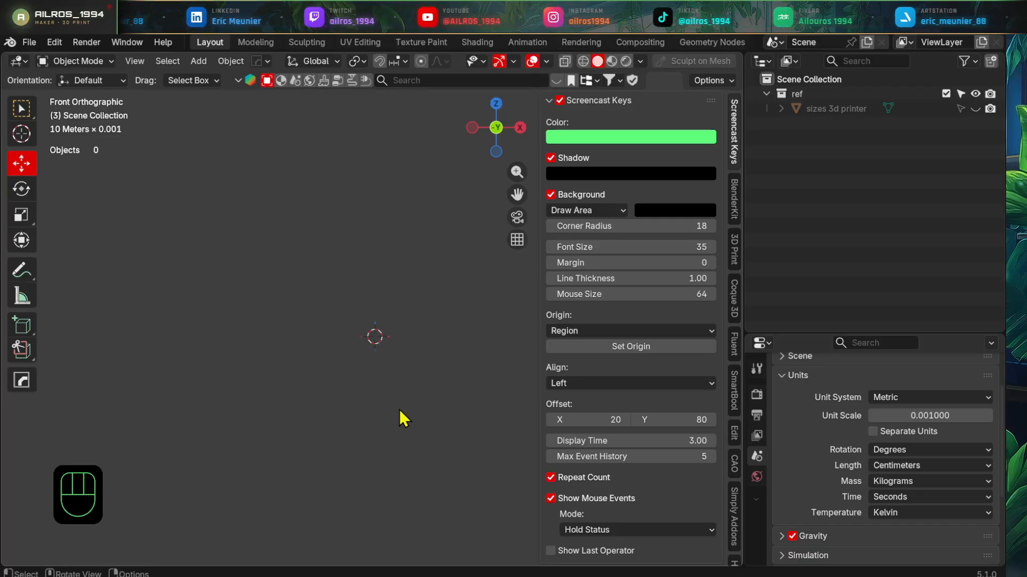
pyautogui.press('KP_1')
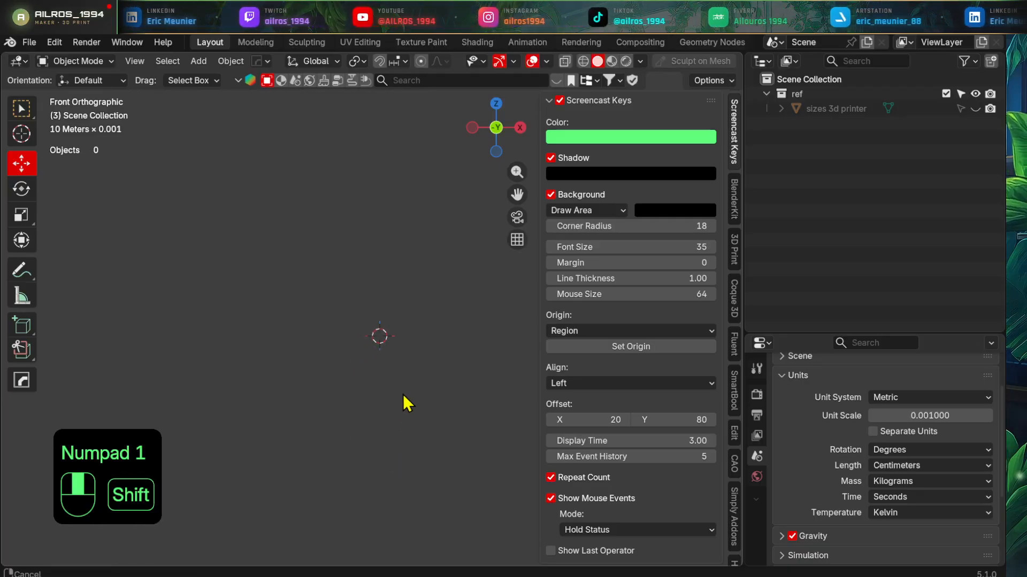
pyautogui.keyDown('shift'); pyautogui.moveTo(403, 398); pyautogui.dragTo(386, 351, button='middle'); pyautogui.keyUp('shift')
pyautogui.press('n')
pyautogui.hotkey('shift', 'a')
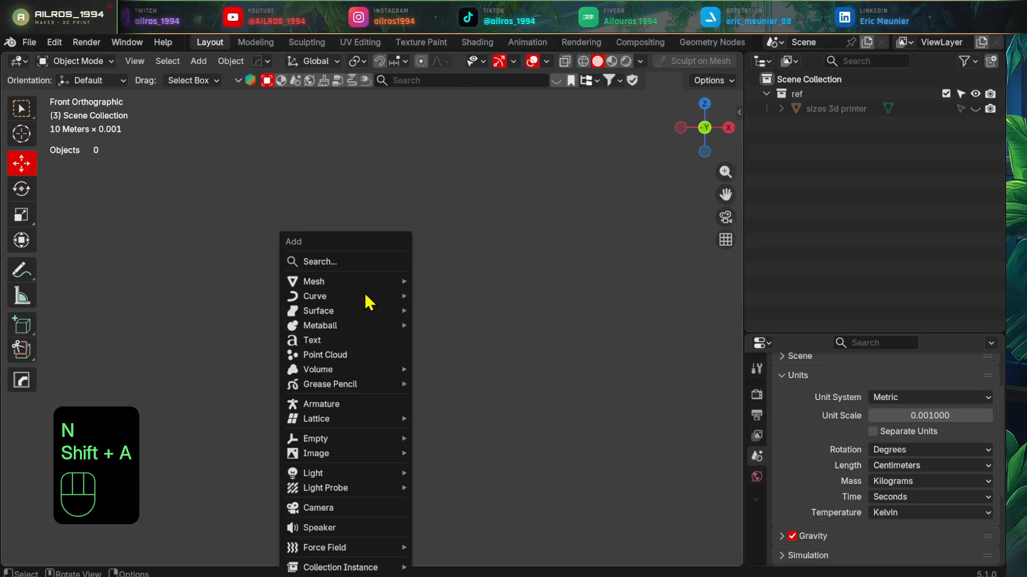
pyautogui.moveTo(362, 443)
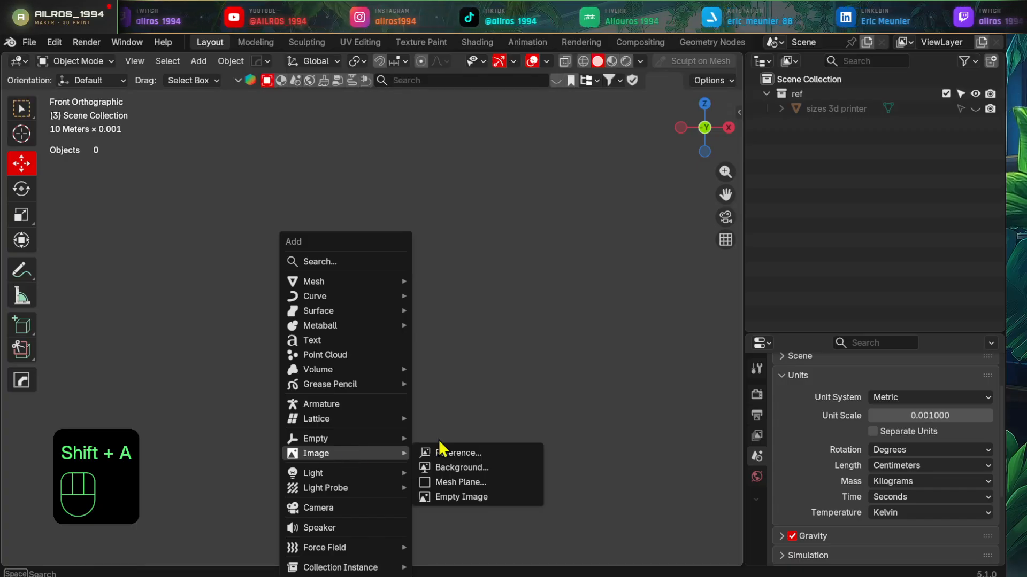
pyautogui.click(480, 458)
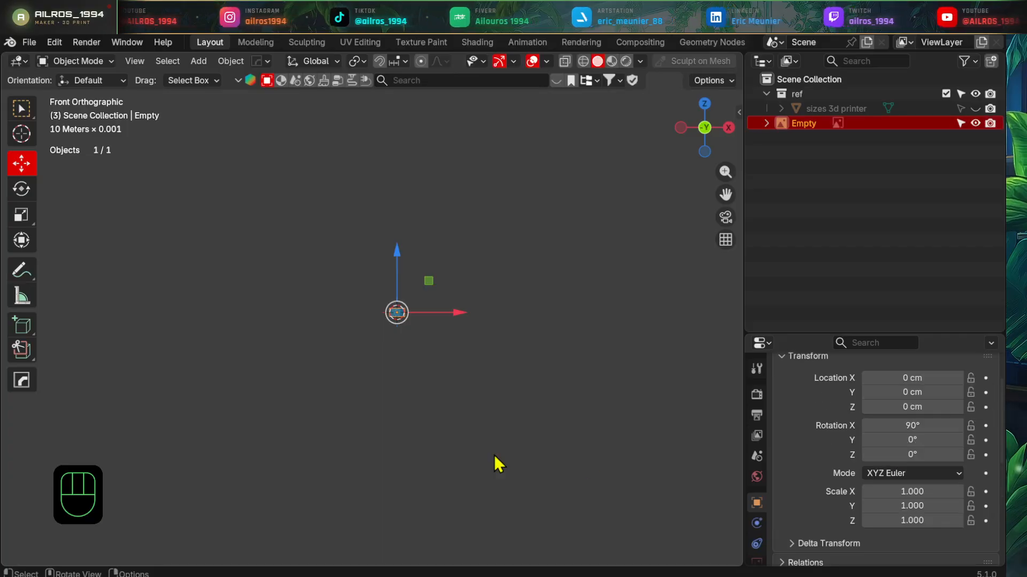
# - Reset the 3D cursor to the world origin and frame the reference image in the front view
pyautogui.press('KP_1')
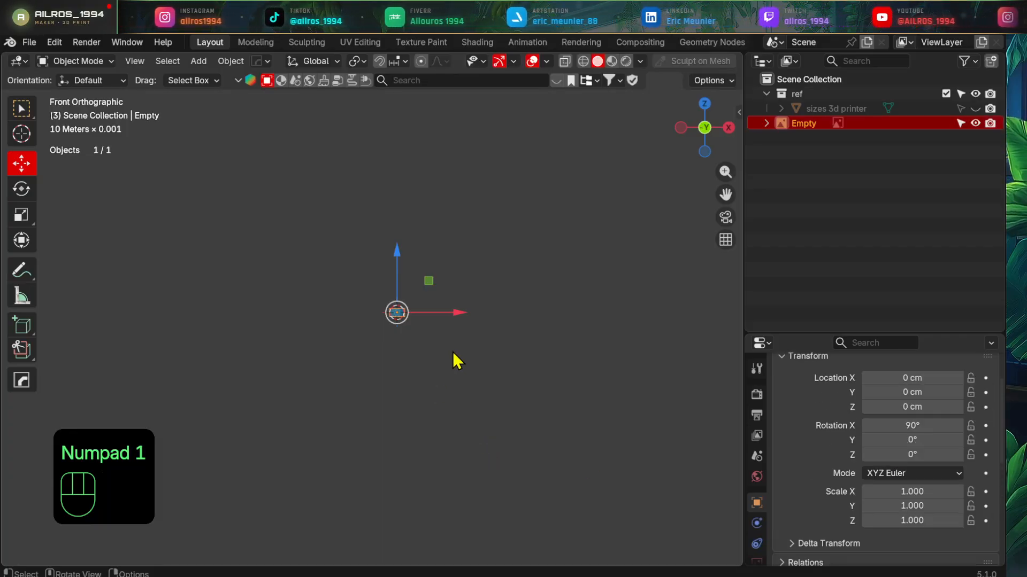
pyautogui.hotkey('shift', 'c')
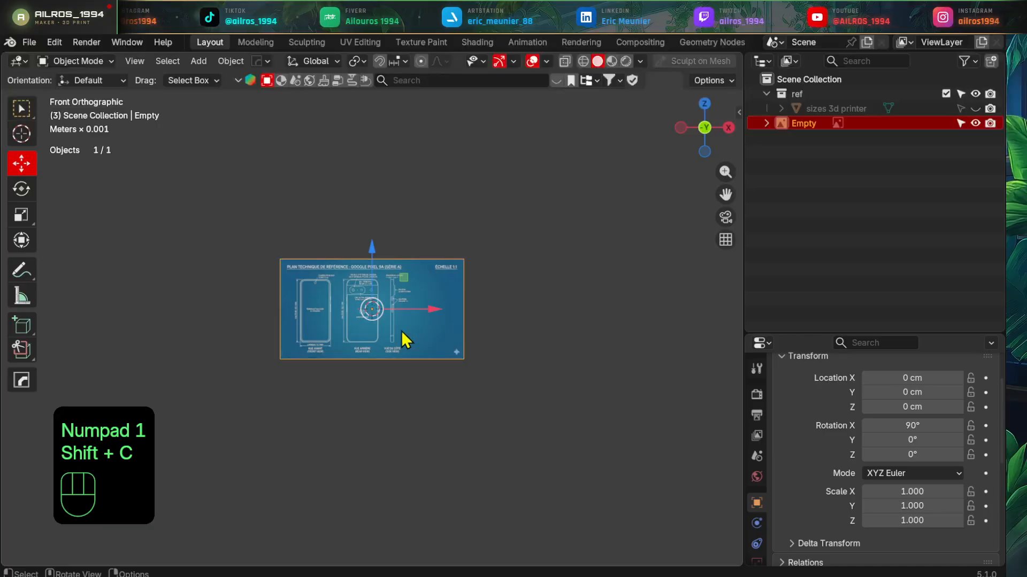
pyautogui.scroll(3, 317, 338)
pyautogui.keyDown('shift'); pyautogui.moveTo(322, 349); pyautogui.dragTo(401, 345, button='middle'); pyautogui.keyUp('shift')
pyautogui.scroll(1, 481, 358)
pyautogui.keyDown('shift'); pyautogui.moveTo(484, 359); pyautogui.dragTo(415, 367, button='middle'); pyautogui.keyUp('shift')
pyautogui.scroll(-2, 428, 369)
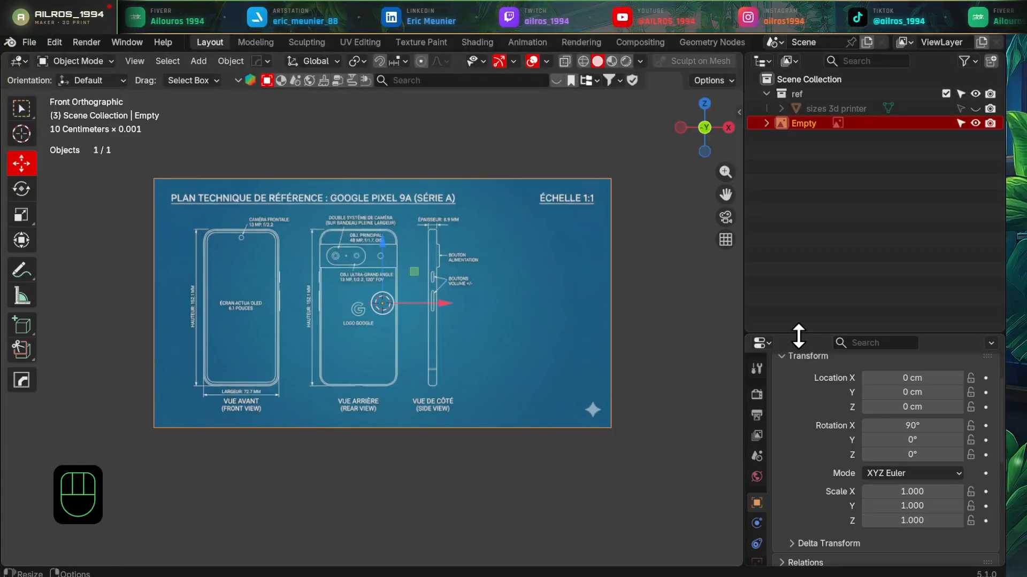
# - Enlarge the properties editor, then enable opacity for the reference image and lower it to 0.194
pyautogui.moveTo(797, 336); pyautogui.dragTo(835, 207)
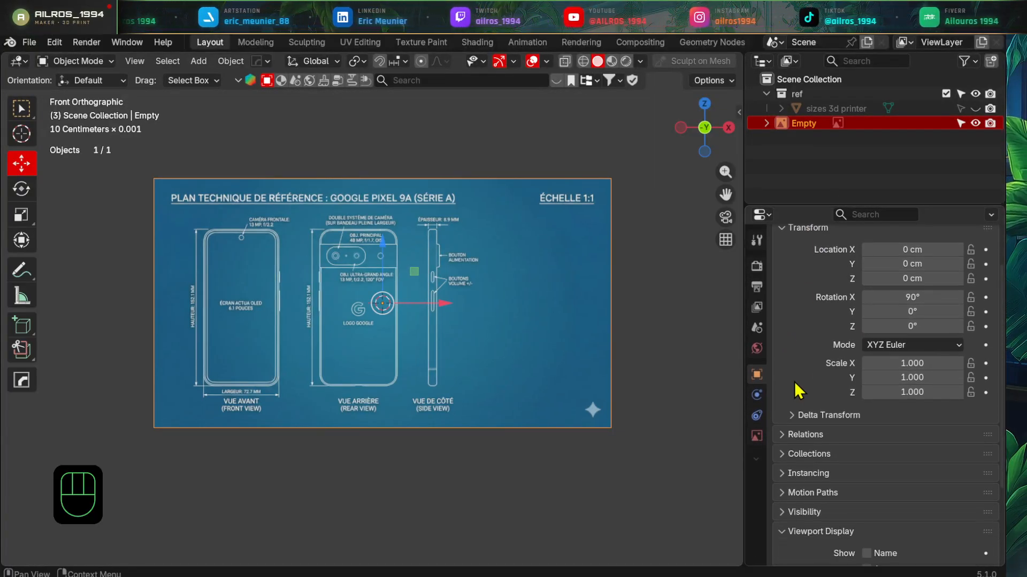
pyautogui.click(756, 436)
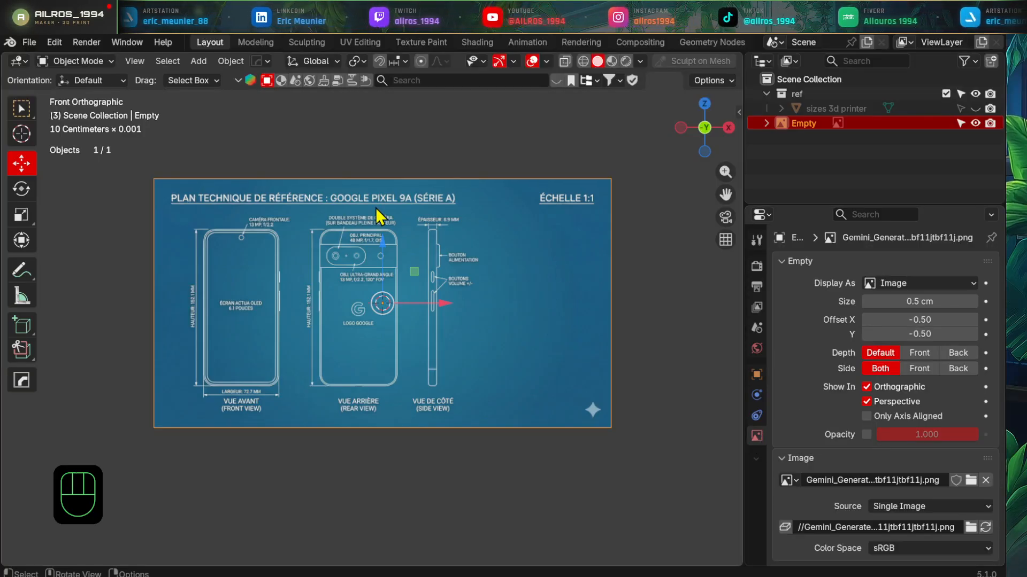
pyautogui.moveTo(440, 146); pyautogui.dragTo(322, 363)
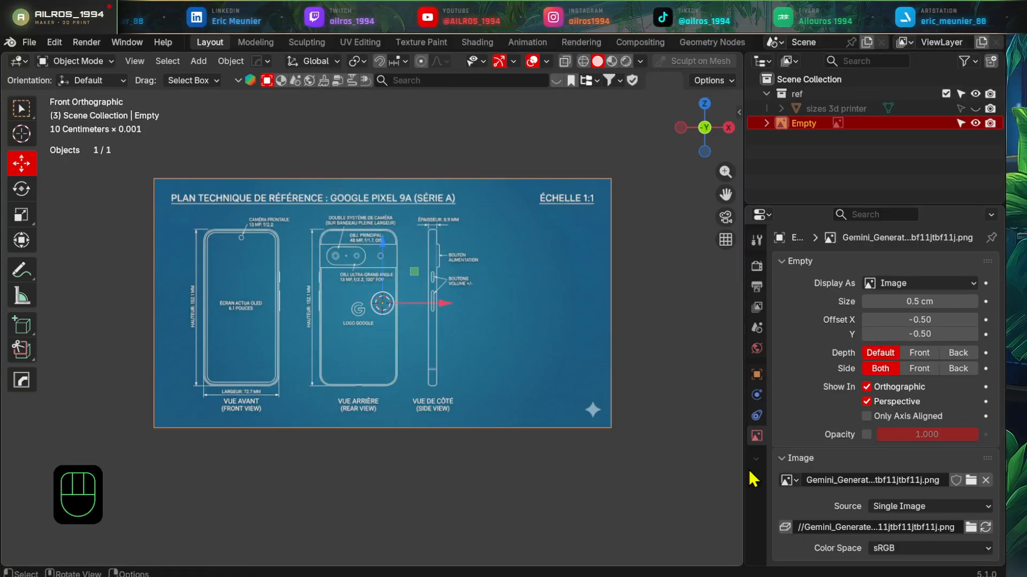
pyautogui.click(866, 434)
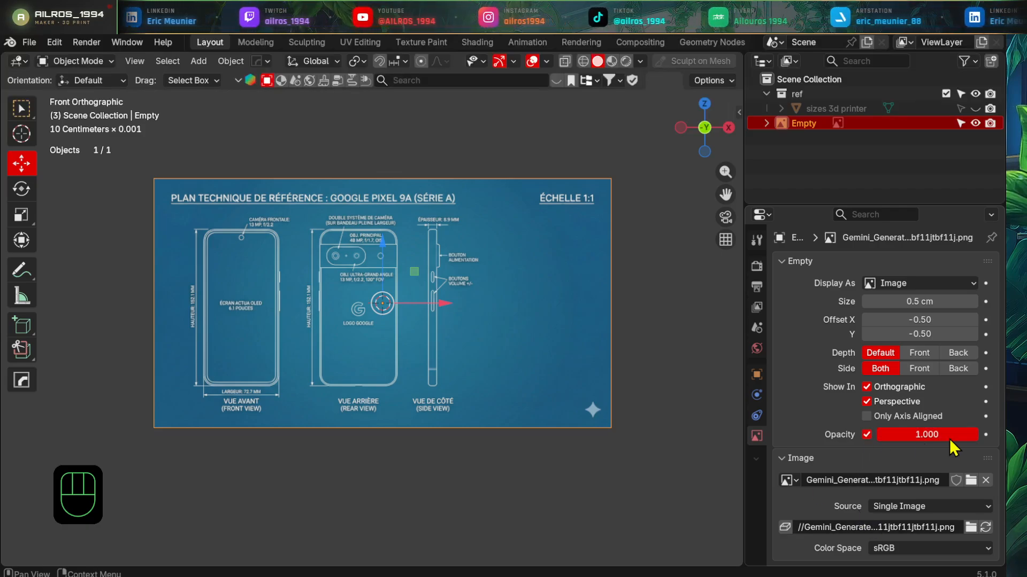
pyautogui.moveTo(956, 434); pyautogui.dragTo(894, 434)
pyautogui.keyDown('shift'); pyautogui.moveTo(487, 417); pyautogui.dragTo(487, 428, button='middle'); pyautogui.keyUp('shift')
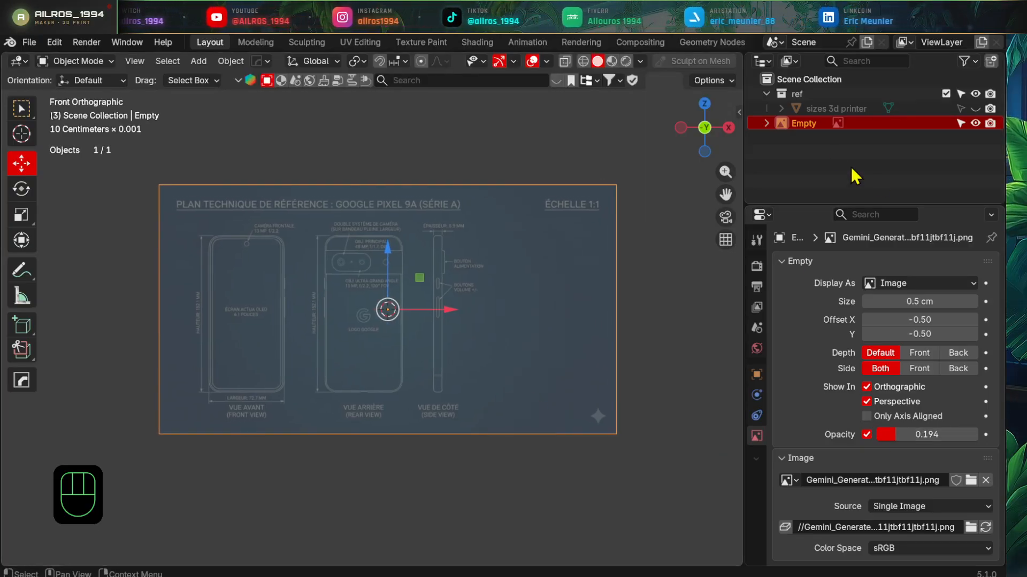
# - Rename the reference image object as "ref tel face"
pyautogui.doubleClick(801, 122)
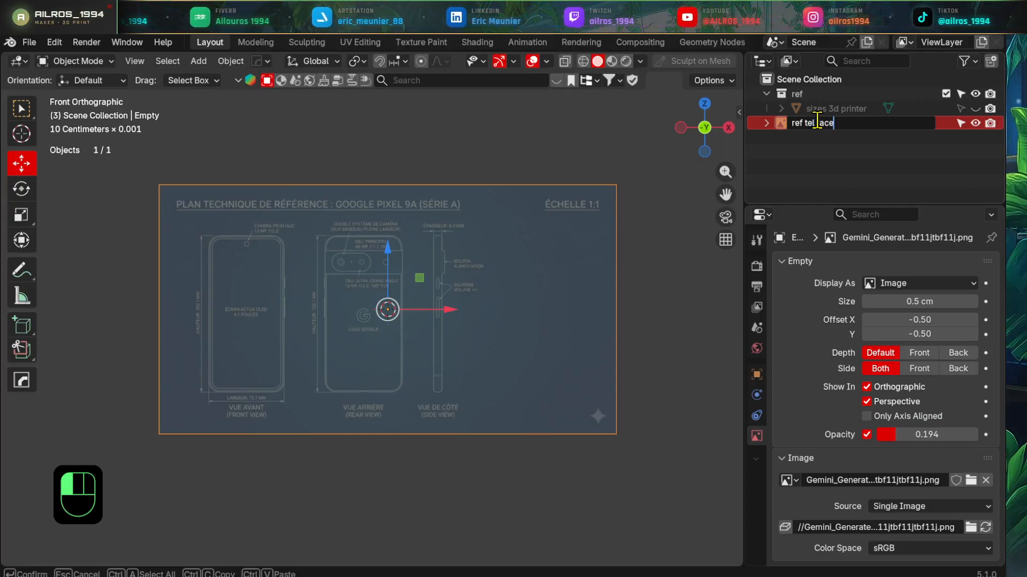
pyautogui.press('Return')
pyautogui.scroll(-2, 332, 311)
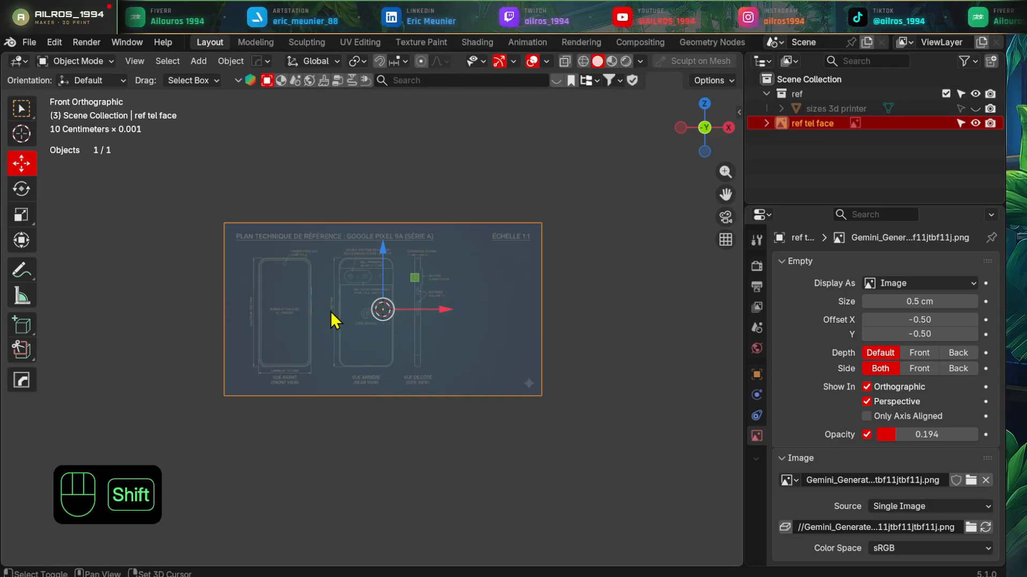
pyautogui.keyDown('shift'); pyautogui.moveTo(331, 311); pyautogui.dragTo(405, 268, button='middle'); pyautogui.keyUp('shift')
pyautogui.scroll(2, 420, 286)
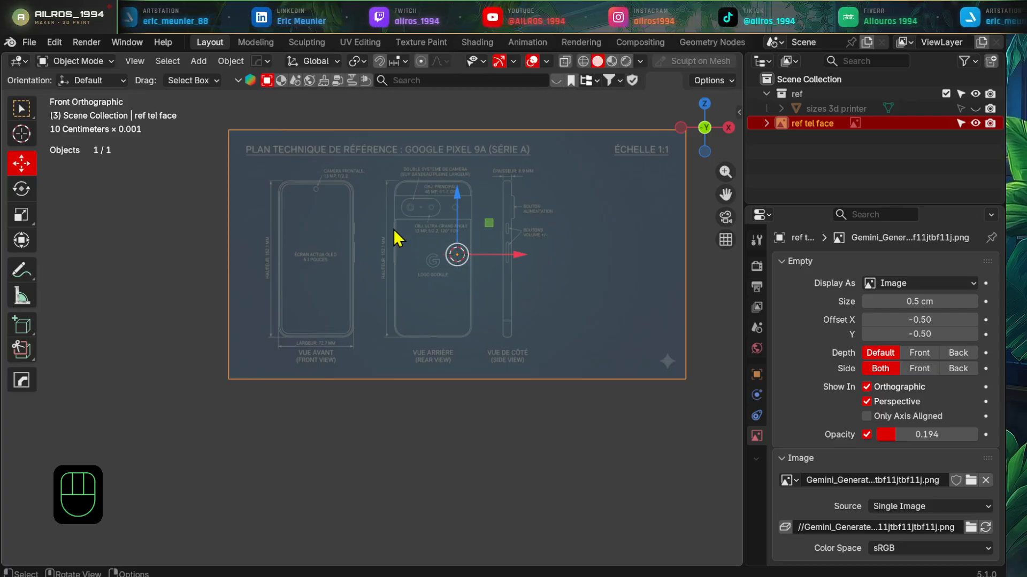
# - Duplicate the front reference image in place and rotate the copy in the top view until it stands perpendicular to the original
pyautogui.press('KP_7')
pyautogui.keyDown('shift'); pyautogui.moveTo(376, 236); pyautogui.dragTo(461, 225, button='middle'); pyautogui.keyUp('shift')
pyautogui.hotkey('shift', 'd')
pyautogui.rightClick(477, 173)
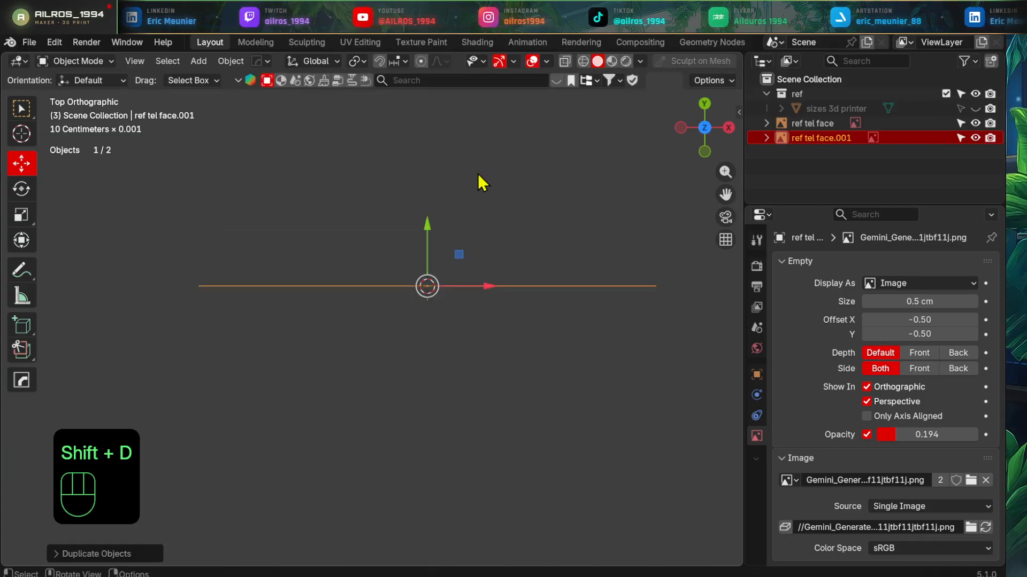
pyautogui.press('r')
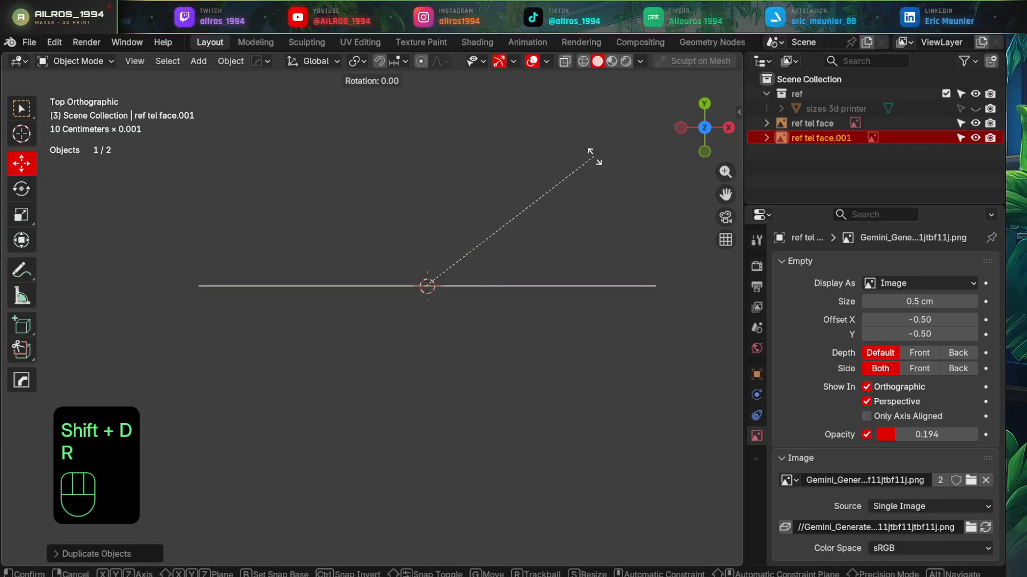
pyautogui.press('ctrl')
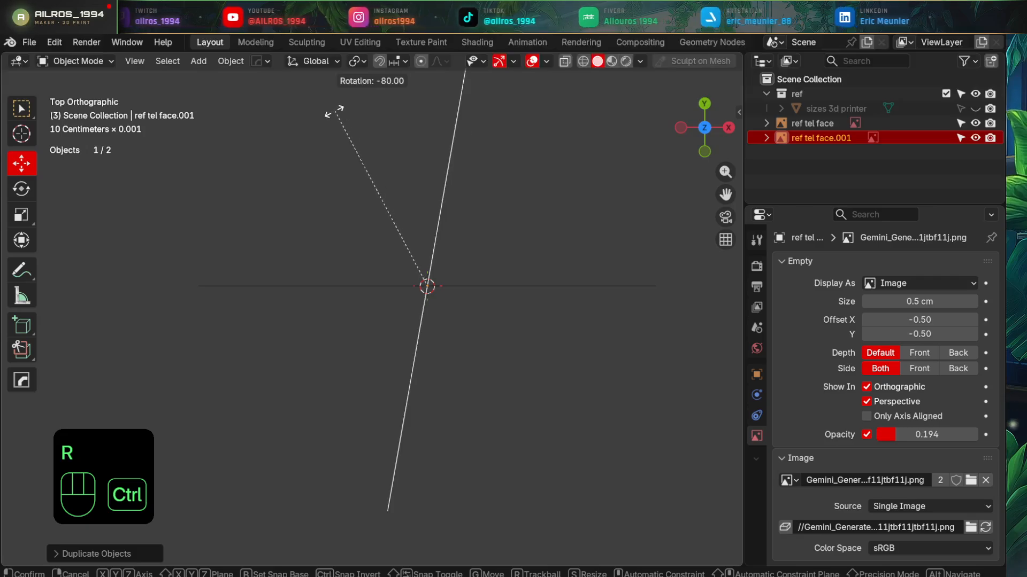
pyautogui.click(311, 136)
# - Move the rotated copy along X to the original's left half, then shift it along Y towards the front
pyautogui.moveTo(489, 287); pyautogui.dragTo(352, 287)
pyautogui.moveTo(422, 403); pyautogui.dragTo(315, 313, button='middle')
pyautogui.moveTo(394, 213); pyautogui.dragTo(289, 248)
pyautogui.moveTo(289, 249); pyautogui.dragTo(327, 241, button='middle')
pyautogui.scroll(2, 323, 246)
pyautogui.keyDown('alt'); pyautogui.moveTo(389, 272); pyautogui.dragTo(410, 266, button='middle'); pyautogui.keyUp('alt')
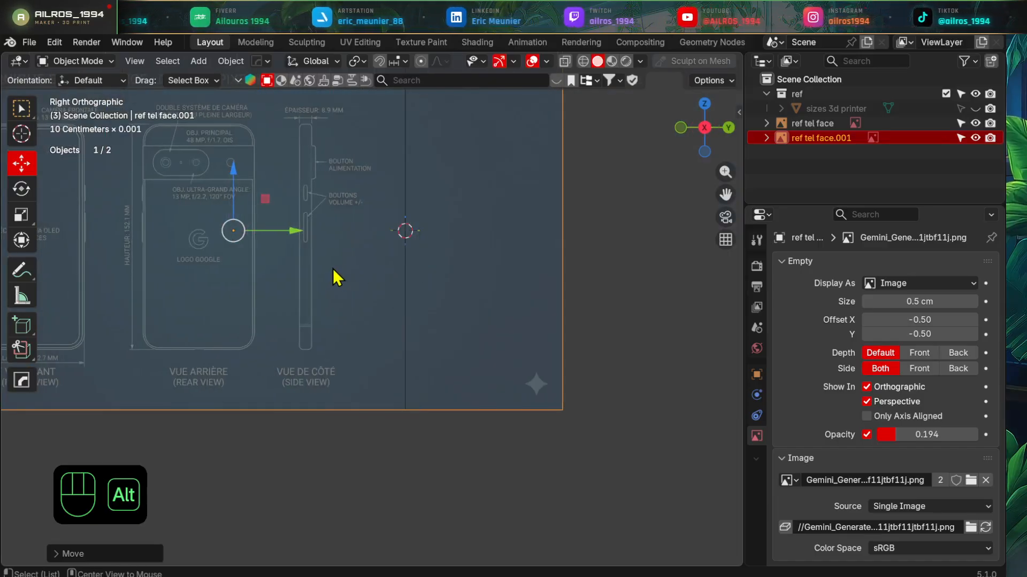
# - Examine from several angles how the two perpendicular reference images sit relative to each other
pyautogui.press('KP_6')
pyautogui.press('KP_6')
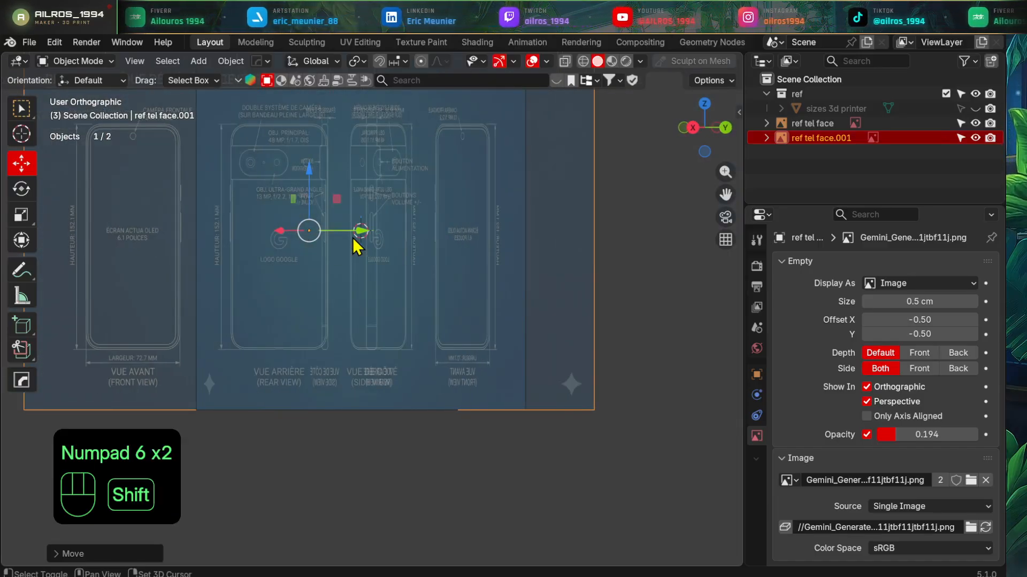
pyautogui.keyDown('shift'); pyautogui.moveTo(352, 237); pyautogui.dragTo(445, 400, button='middle'); pyautogui.keyUp('shift')
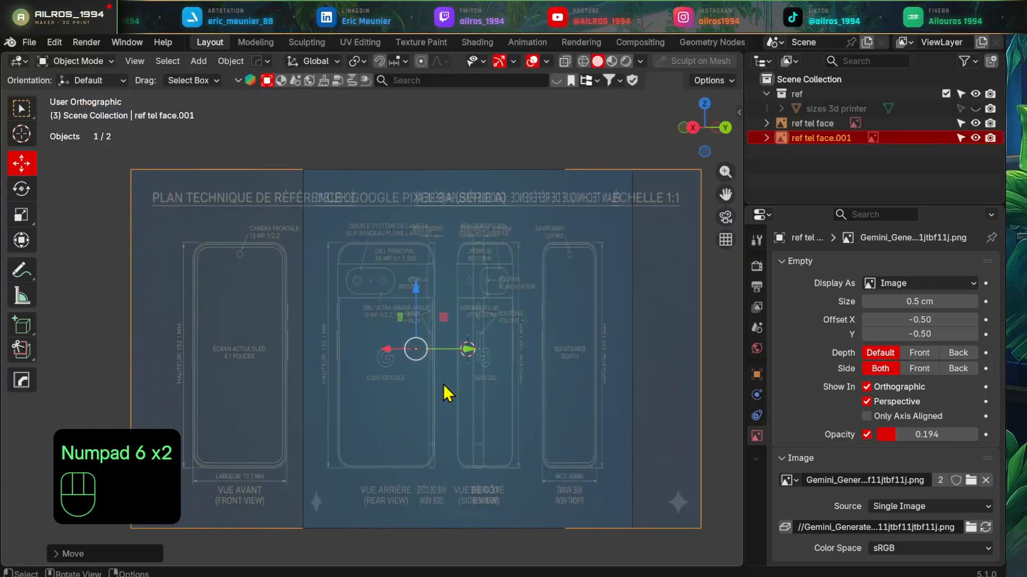
pyautogui.press('KP_4')
pyautogui.press('KP_4')
pyautogui.press('KP_4')
pyautogui.press('KP_4')
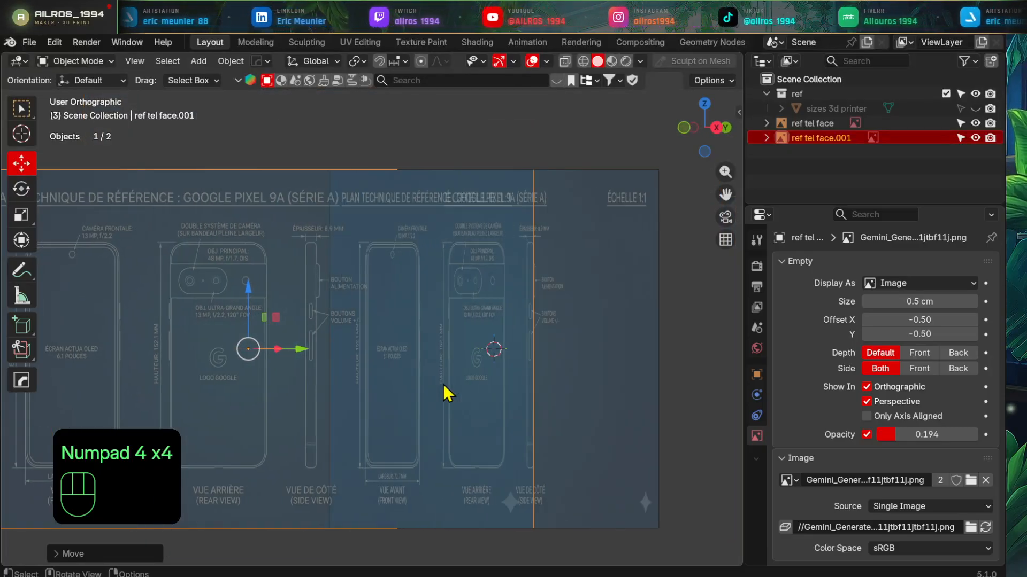
pyautogui.press('KP_4')
pyautogui.scroll(2, 448, 394)
pyautogui.keyDown('shift'); pyautogui.moveTo(422, 339); pyautogui.dragTo(502, 374, button='middle'); pyautogui.keyUp('shift')
pyautogui.scroll(-3, 401, 293)
pyautogui.keyDown('shift'); pyautogui.moveTo(503, 374); pyautogui.dragTo(458, 418, button='middle'); pyautogui.keyUp('shift')
# - Rename the duplicated reference image object as "ref tel coté"
pyautogui.doubleClick(877, 138)
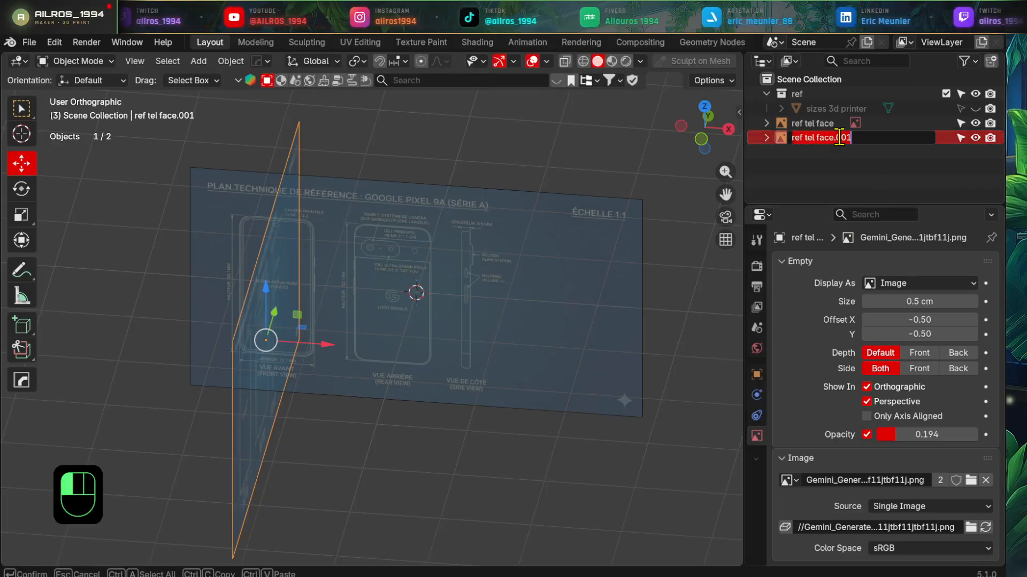
pyautogui.click(877, 139)
pyautogui.moveTo(855, 139); pyautogui.dragTo(819, 154)
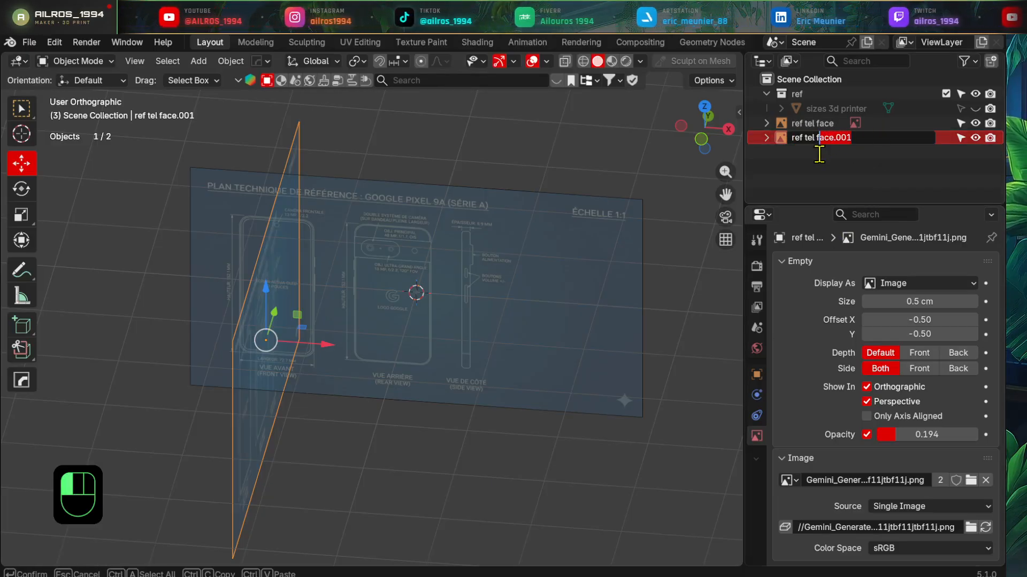
pyautogui.press('BackSpace')
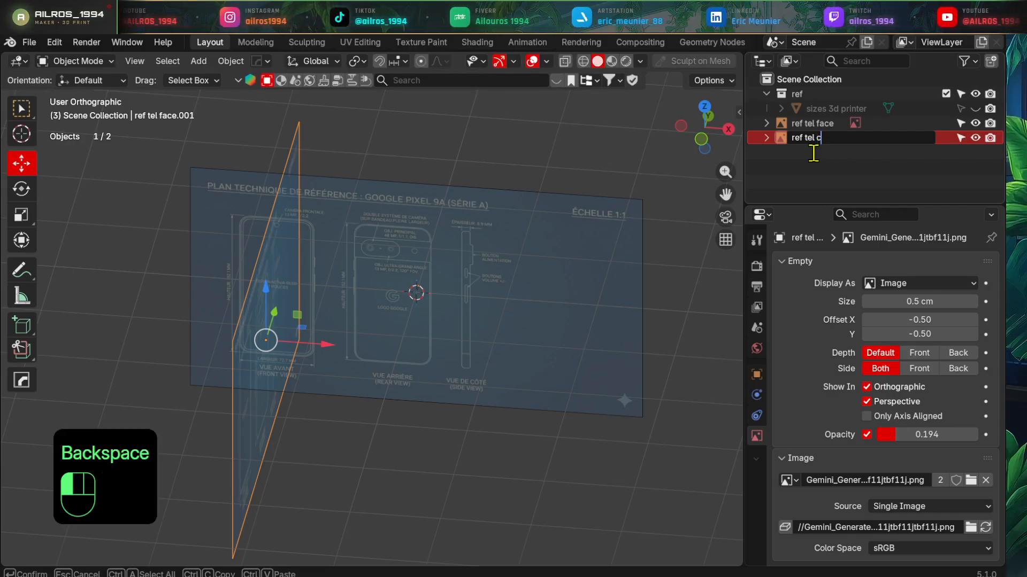
pyautogui.write('coté')
pyautogui.click(813, 153)
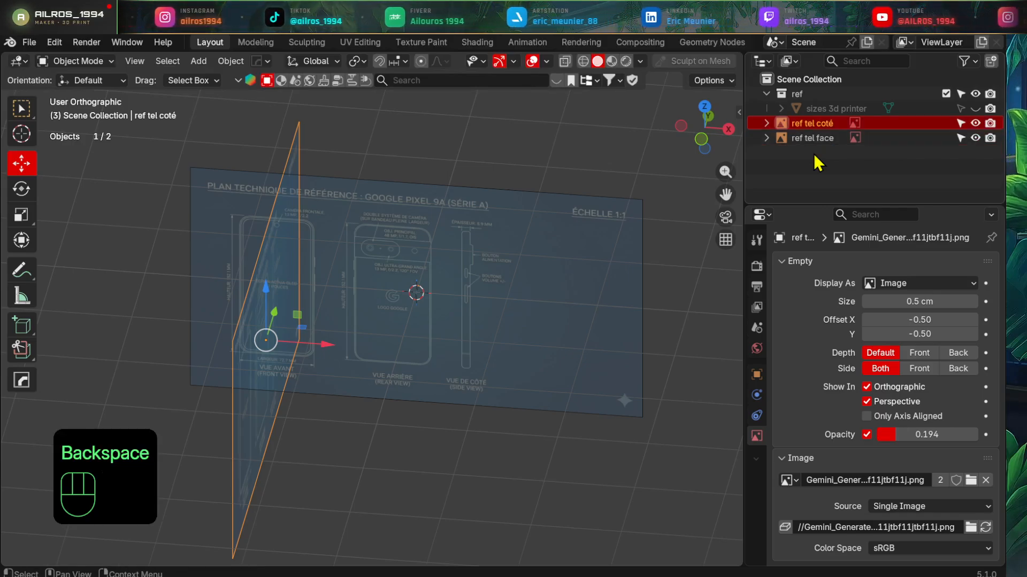
# - Create a new collection named "ref tel" and place both phone reference images in it
pyautogui.click(798, 158)
pyautogui.rightClick(793, 162)
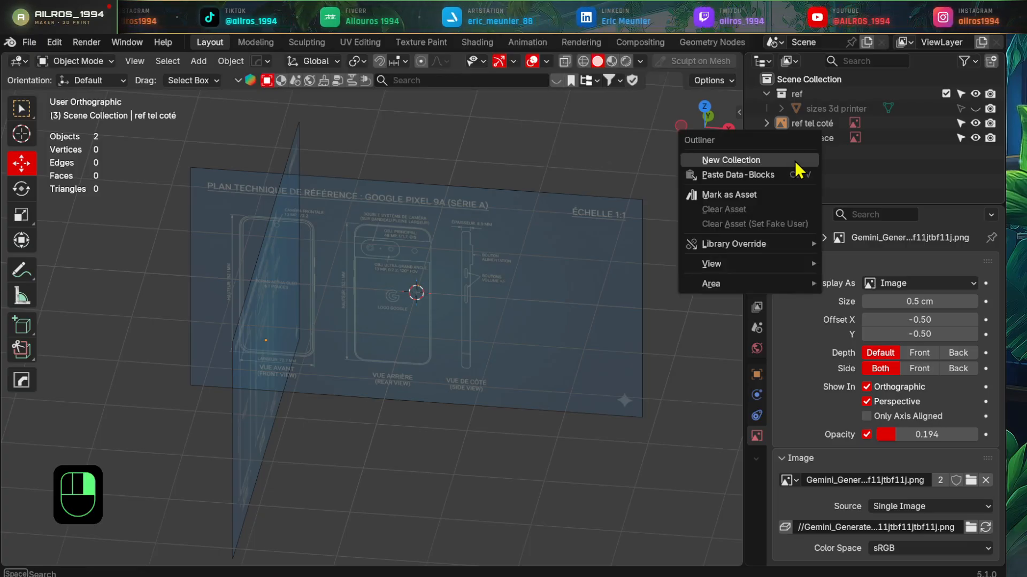
pyautogui.click(796, 162)
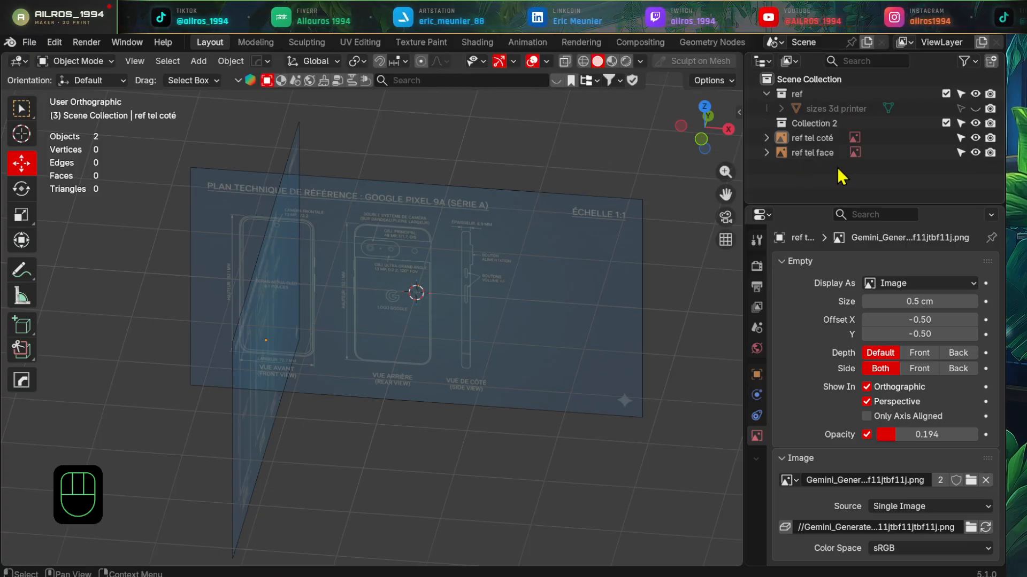
pyautogui.doubleClick(832, 123)
pyautogui.write('ref tel')
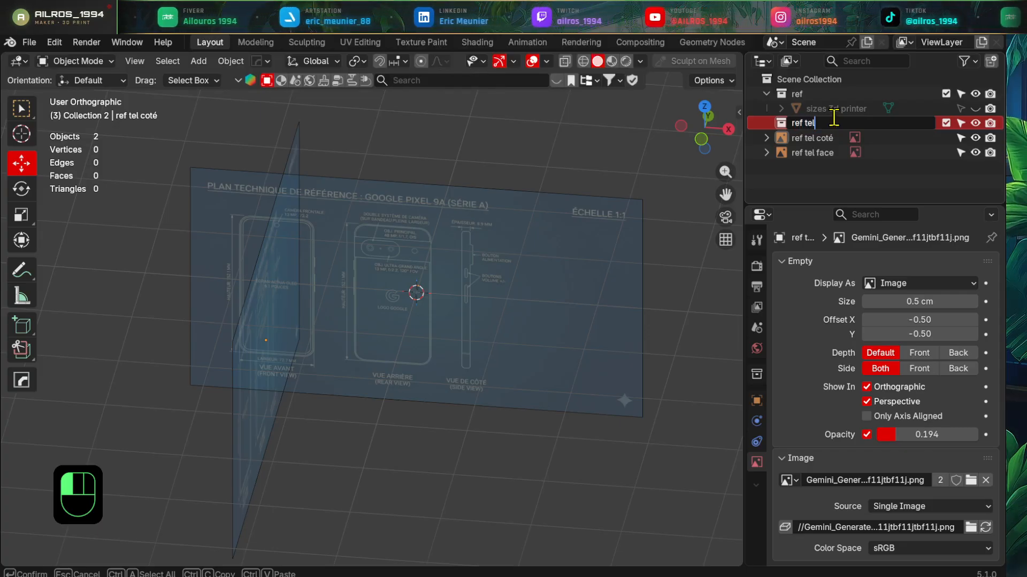
pyautogui.press('Return')
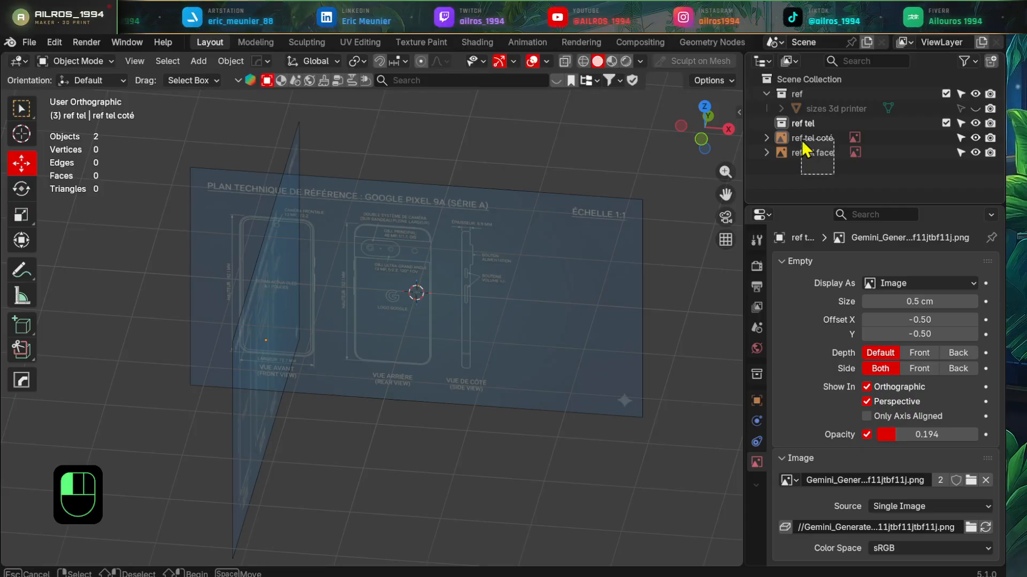
pyautogui.moveTo(803, 145); pyautogui.dragTo(810, 125)
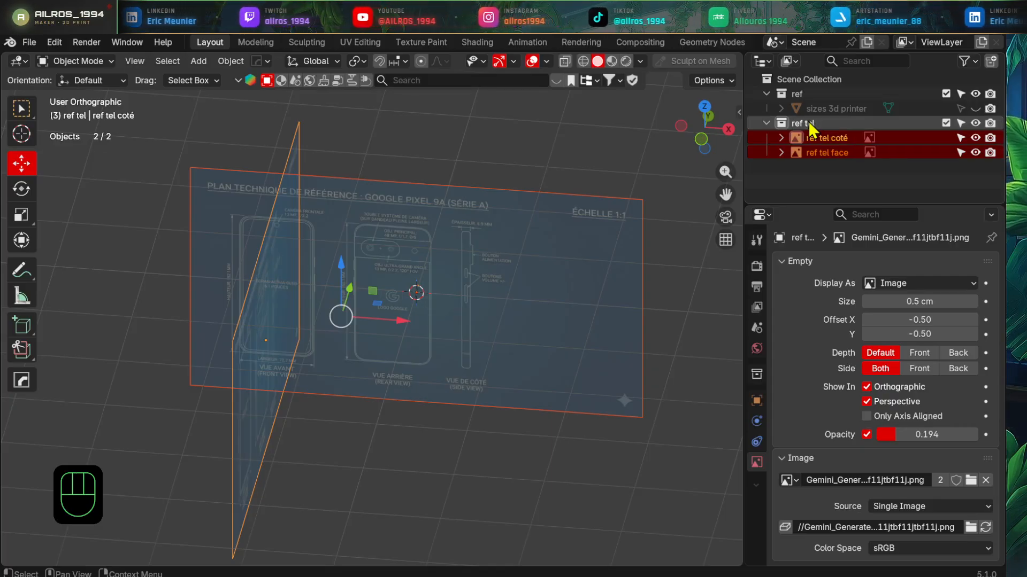
# - Collapse the "ref tel" collection, give it the blue colour tag and make its contents unselectable
pyautogui.click(766, 123)
pyautogui.rightClick(796, 125)
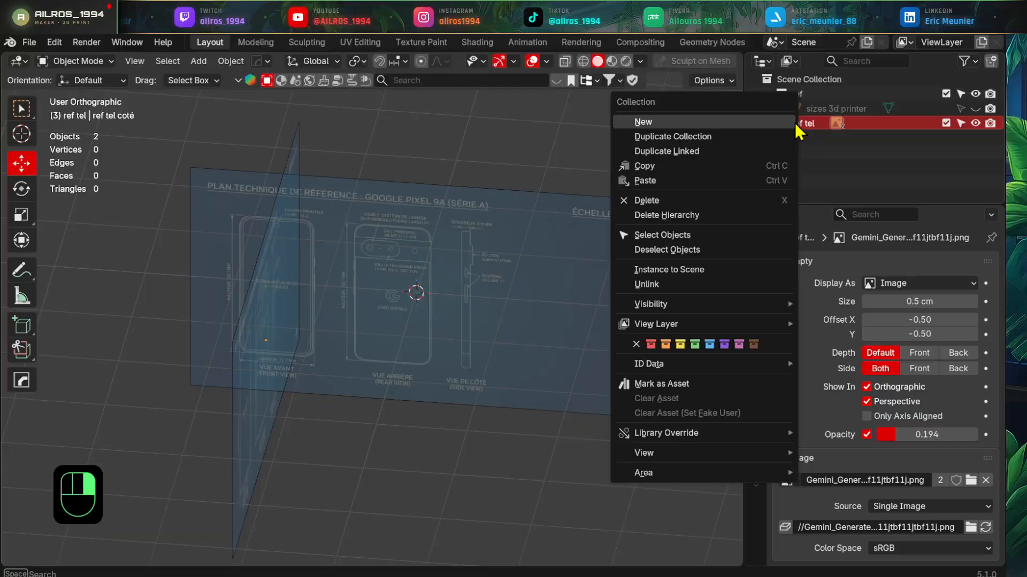
pyautogui.click(709, 345)
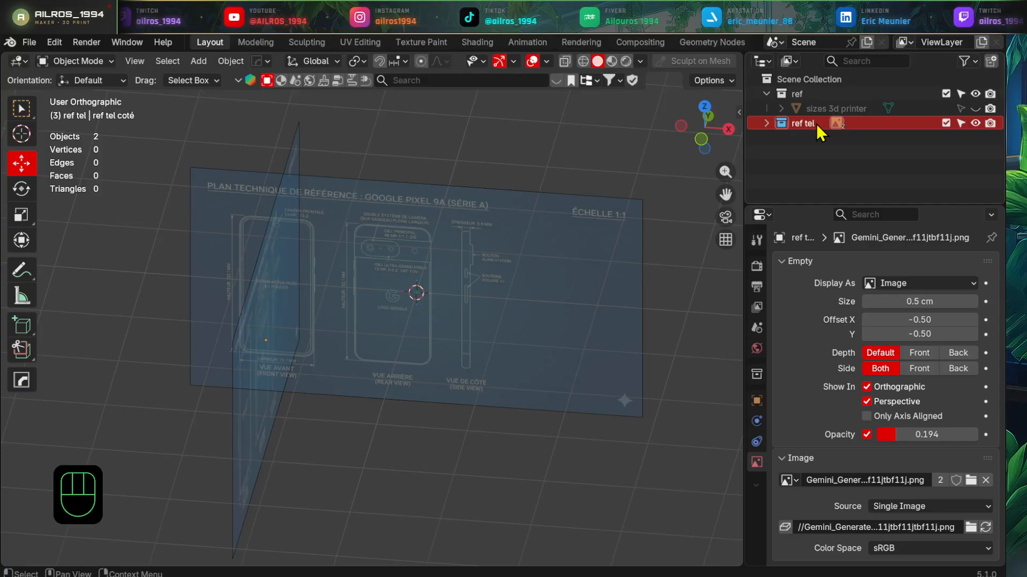
pyautogui.click(961, 123)
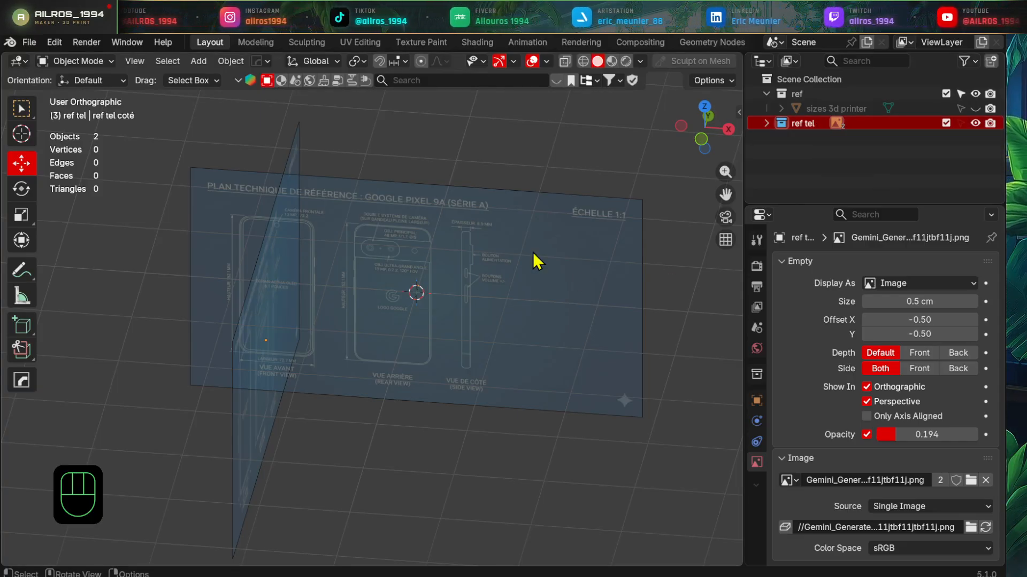
pyautogui.moveTo(451, 160); pyautogui.dragTo(151, 350)
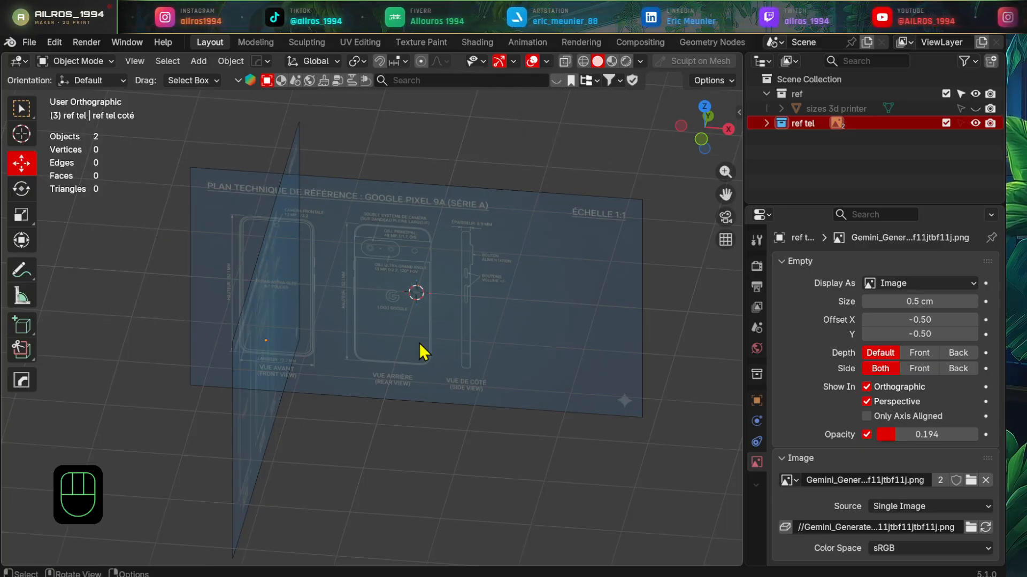
# - Examine in the front view and in perspective how the side image crosses the front phone drawing
pyautogui.moveTo(419, 351); pyautogui.dragTo(332, 346, button='middle')
pyautogui.scroll(4, 332, 346)
pyautogui.keyDown('shift'); pyautogui.moveTo(208, 328); pyautogui.dragTo(386, 324, button='middle'); pyautogui.keyUp('shift')
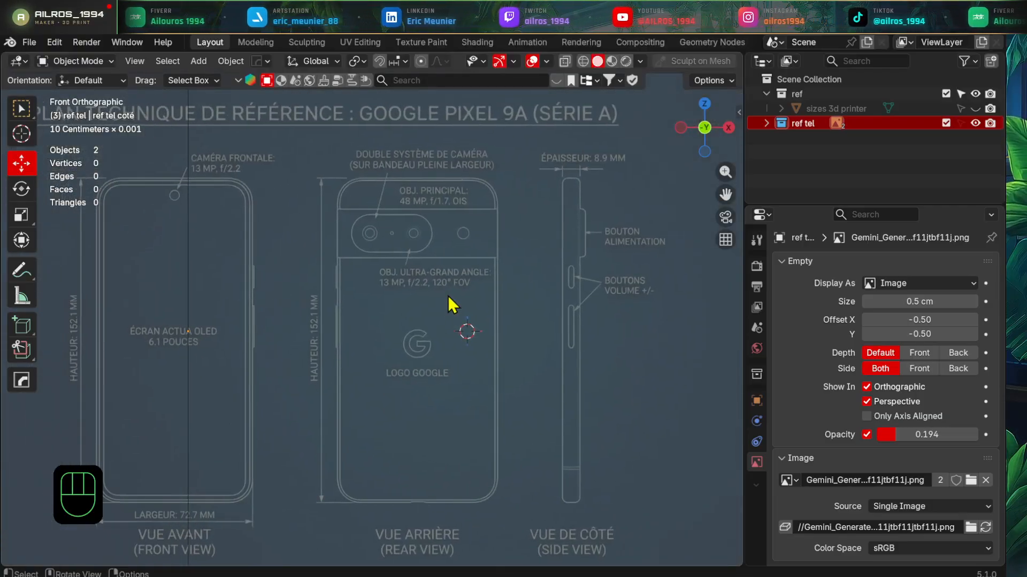
pyautogui.press('KP_1')
pyautogui.scroll(-4, 444, 299)
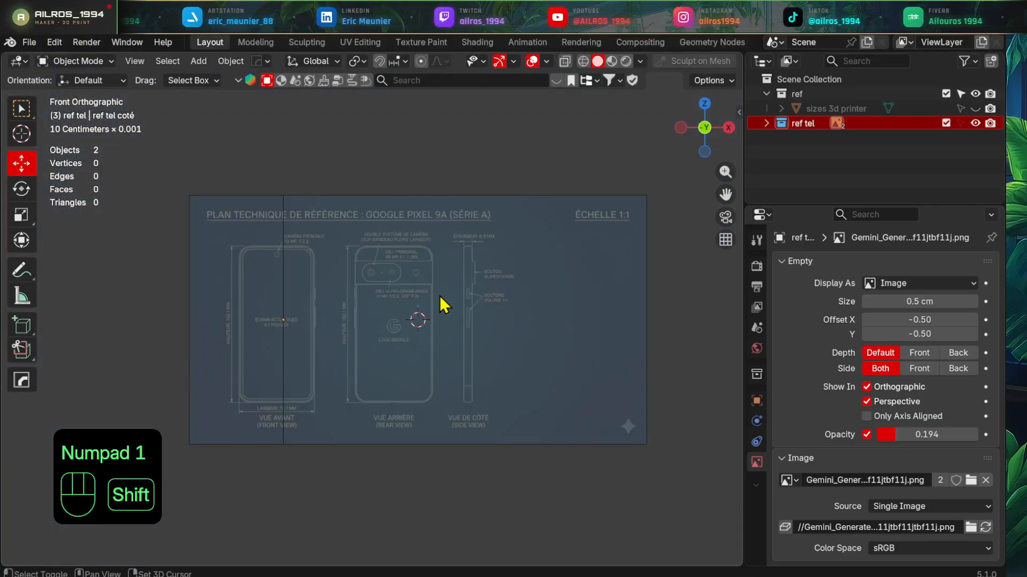
pyautogui.scroll(2, 286, 274)
pyautogui.keyDown('shift'); pyautogui.moveTo(293, 270); pyautogui.dragTo(478, 299, button='middle'); pyautogui.keyUp('shift')
pyautogui.scroll(2, 431, 267)
pyautogui.keyDown('shift'); pyautogui.moveTo(398, 290); pyautogui.dragTo(405, 296, button='middle'); pyautogui.keyUp('shift')
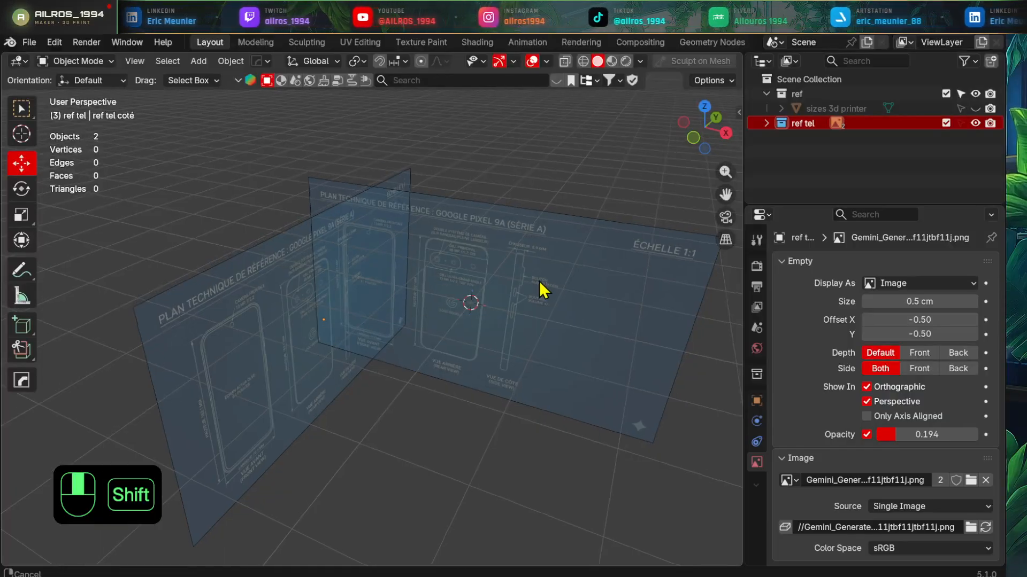
# - Make "ref tel" selectable, move the front image along X until it clears the side image, and make the collection unselectable again
pyautogui.click(961, 123)
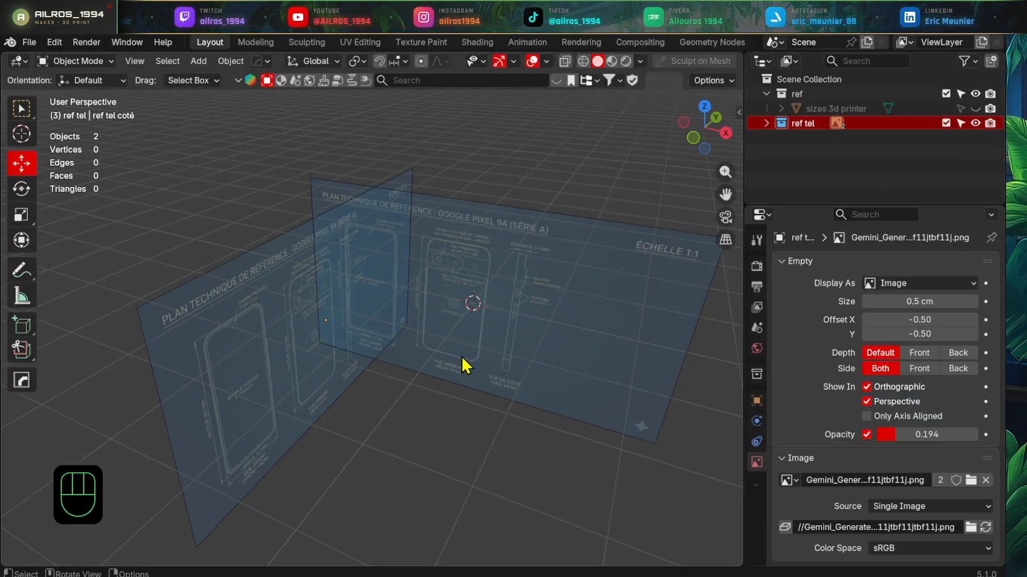
pyautogui.click(473, 293)
pyautogui.moveTo(537, 318); pyautogui.dragTo(647, 332)
pyautogui.moveTo(647, 332); pyautogui.dragTo(584, 314, button='middle')
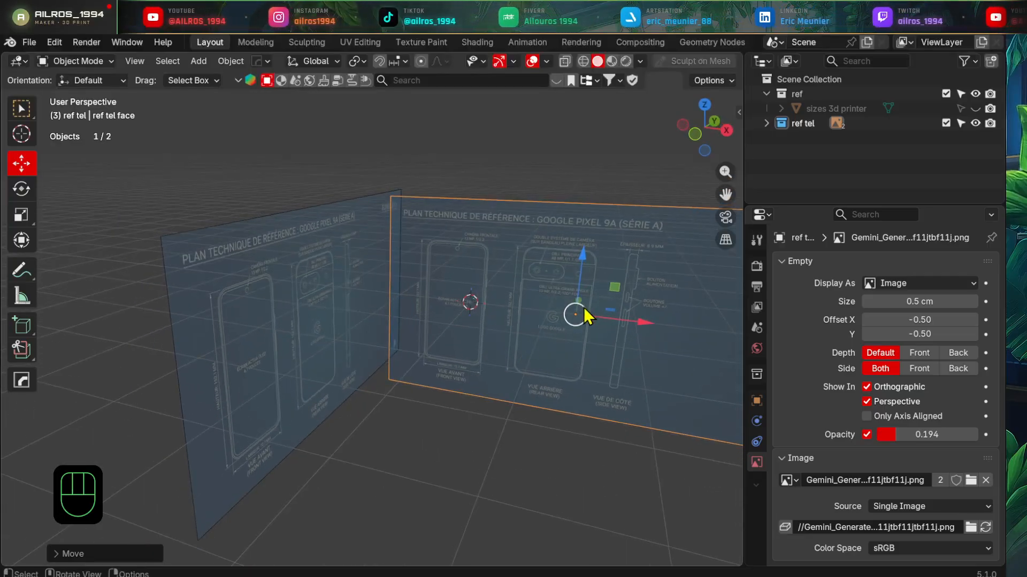
pyautogui.click(961, 123)
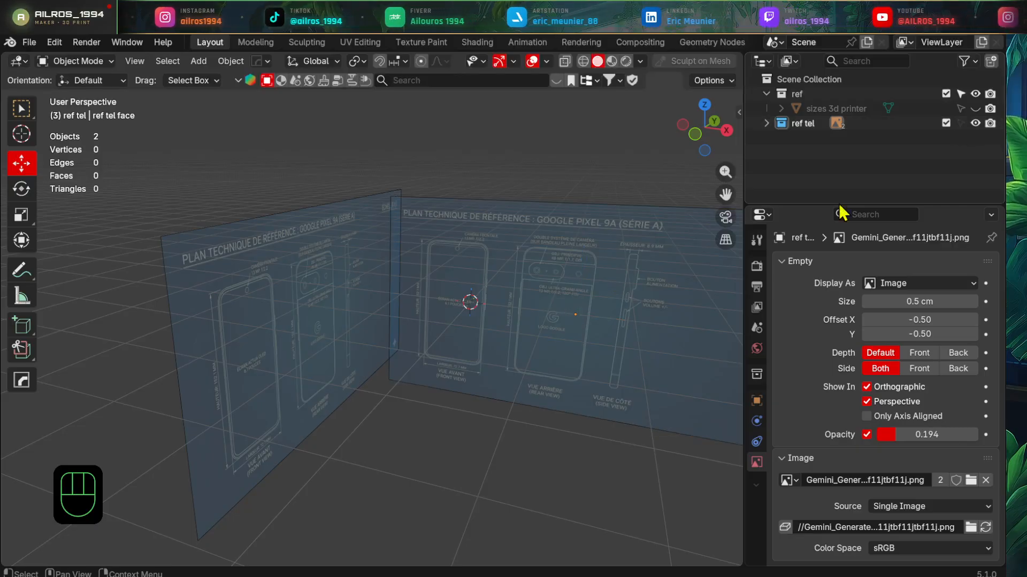
# - Add a plane mesh at the world origin in the front view, with its alignment set to View
pyautogui.moveTo(427, 445); pyautogui.dragTo(564, 378, button='middle')
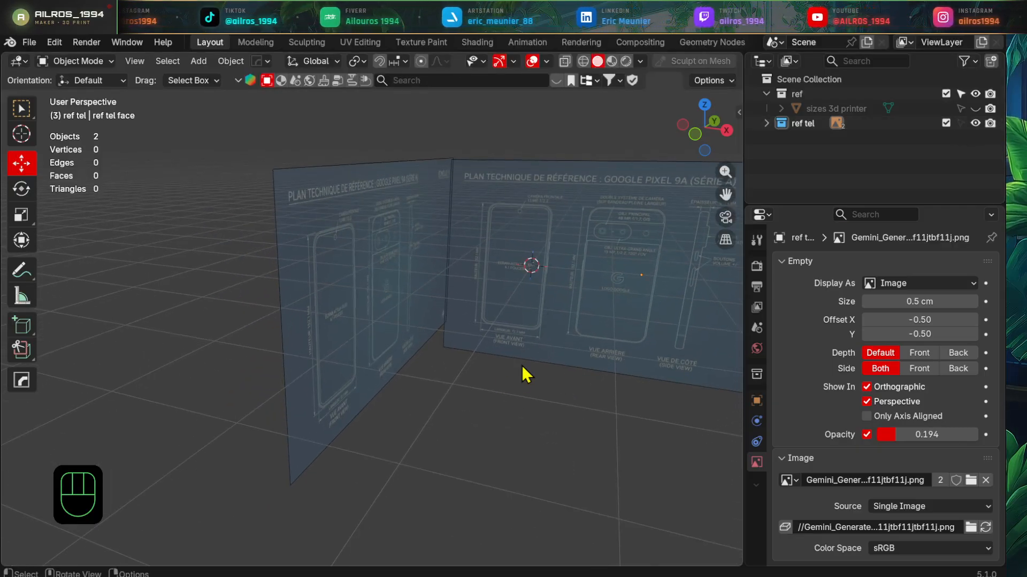
pyautogui.press('KP_1')
pyautogui.scroll(5, 527, 364)
pyautogui.keyDown('shift'); pyautogui.moveTo(534, 361); pyautogui.dragTo(291, 374, button='middle'); pyautogui.keyUp('shift')
pyautogui.keyDown('shift'); pyautogui.moveTo(451, 256); pyautogui.dragTo(375, 305, button='middle'); pyautogui.keyUp('shift')
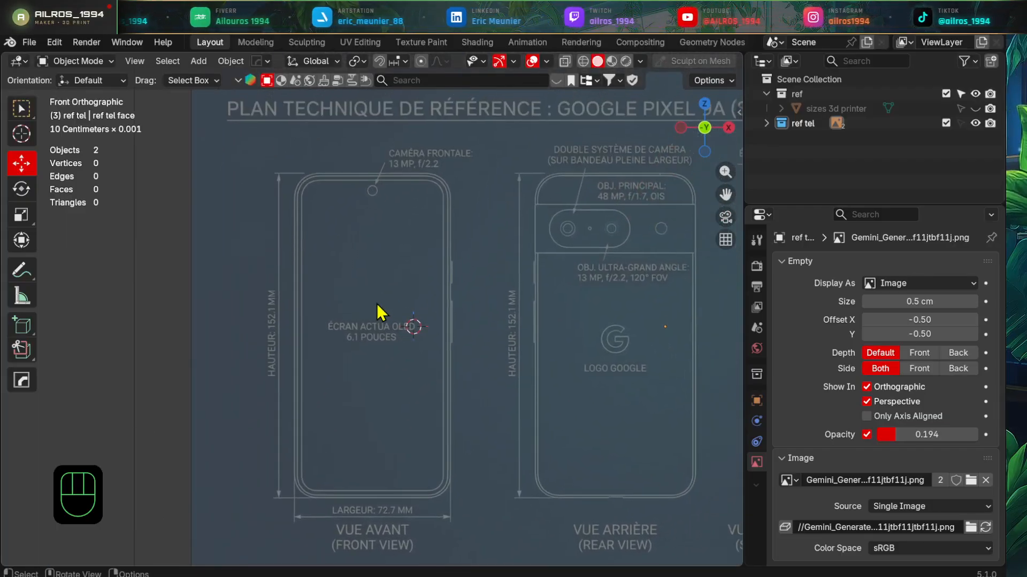
pyautogui.hotkey('shift', 'a')
pyautogui.moveTo(304, 131)
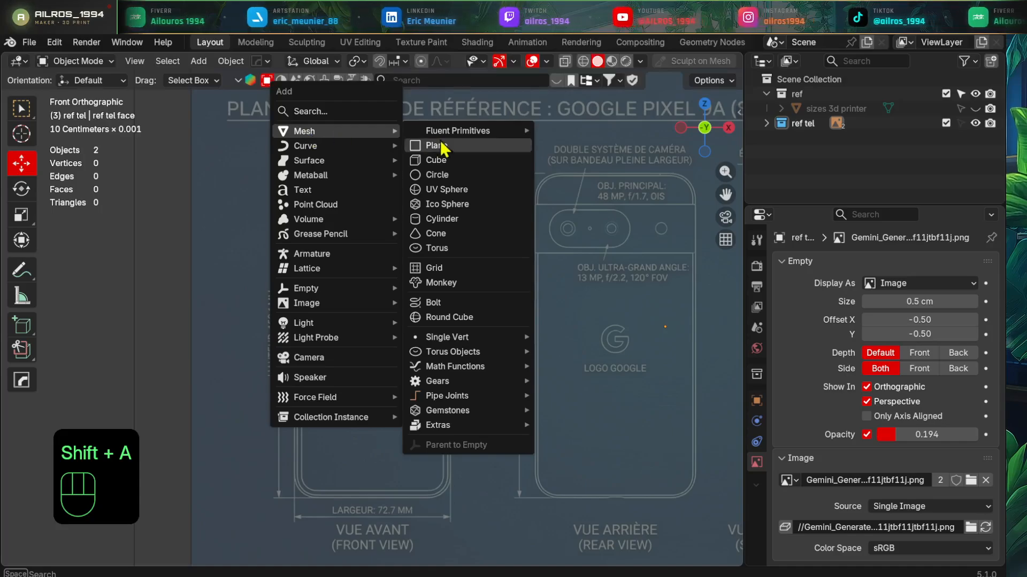
pyautogui.click(441, 147)
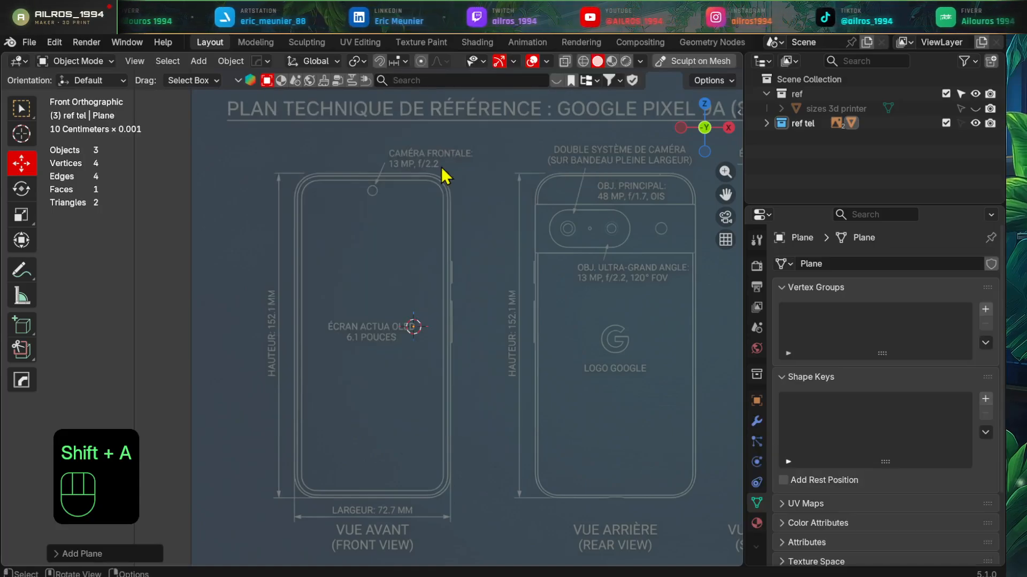
pyautogui.click(74, 553)
pyautogui.click(201, 461)
pyautogui.click(206, 493)
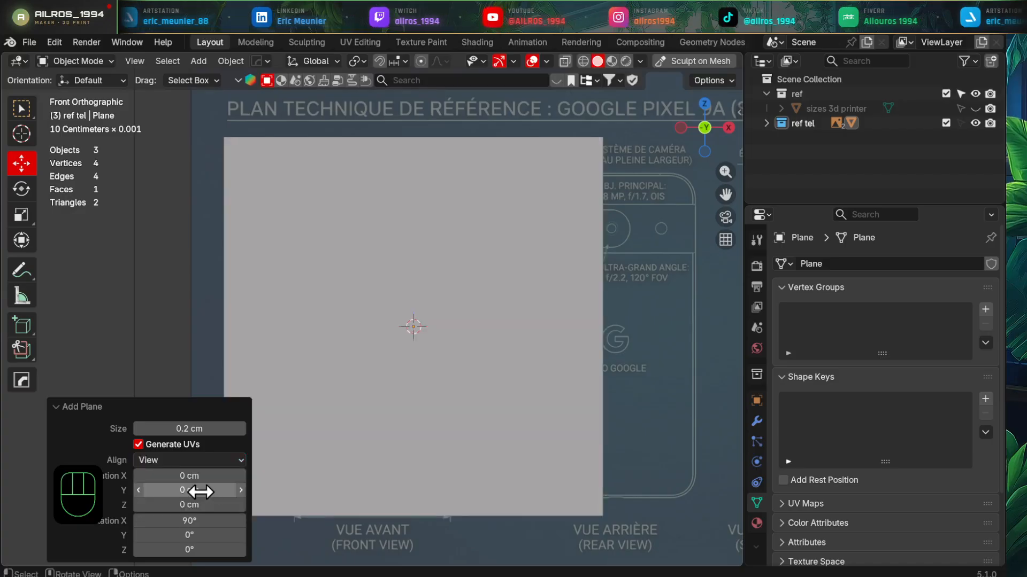
pyautogui.click(101, 408)
# - Switch the viewport to wireframe shading and enter Edit Mode on the plane
pyautogui.keyDown('shift'); pyautogui.moveTo(424, 395); pyautogui.dragTo(440, 381, button='middle'); pyautogui.keyUp('shift')
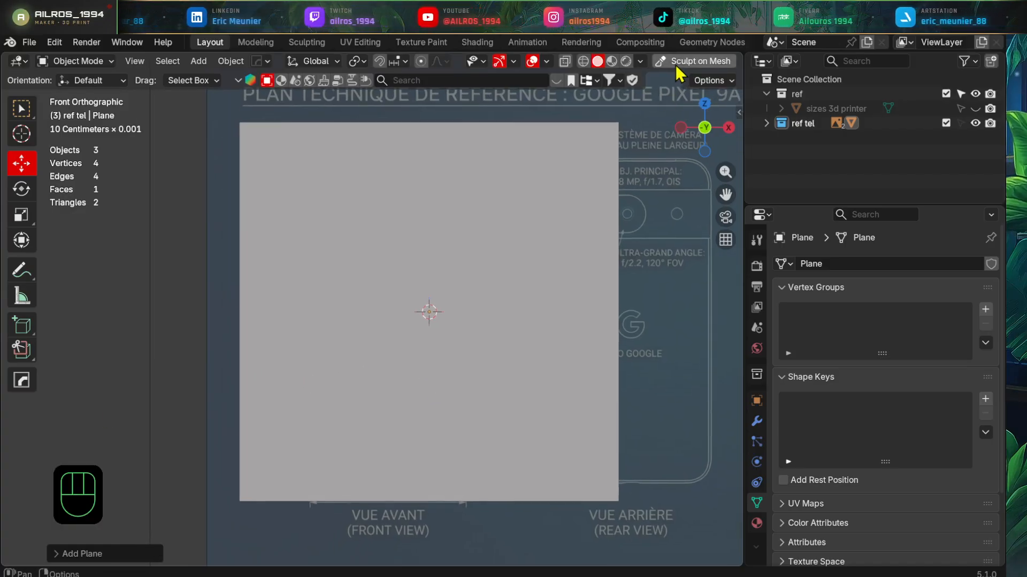
pyautogui.click(582, 61)
pyautogui.moveTo(442, 273)
pyautogui.keyDown('shift'); pyautogui.mouseDown(button='middle')
pyautogui.moveTo(432, 279)
pyautogui.moveTo(442, 268)
pyautogui.mouseUp(button='middle'); pyautogui.keyUp('shift')
pyautogui.press('Tab')
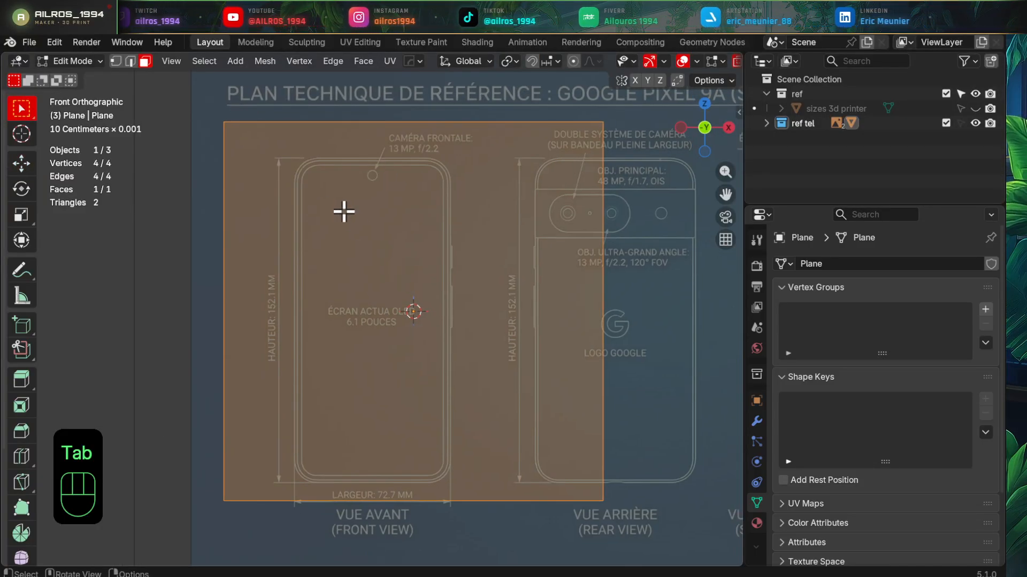
# - Move the plane's two vertical edges along X onto the sides of the phone outline in the front drawing
pyautogui.keyDown('shift'); pyautogui.moveTo(424, 240); pyautogui.dragTo(443, 226, button='middle'); pyautogui.keyUp('shift')
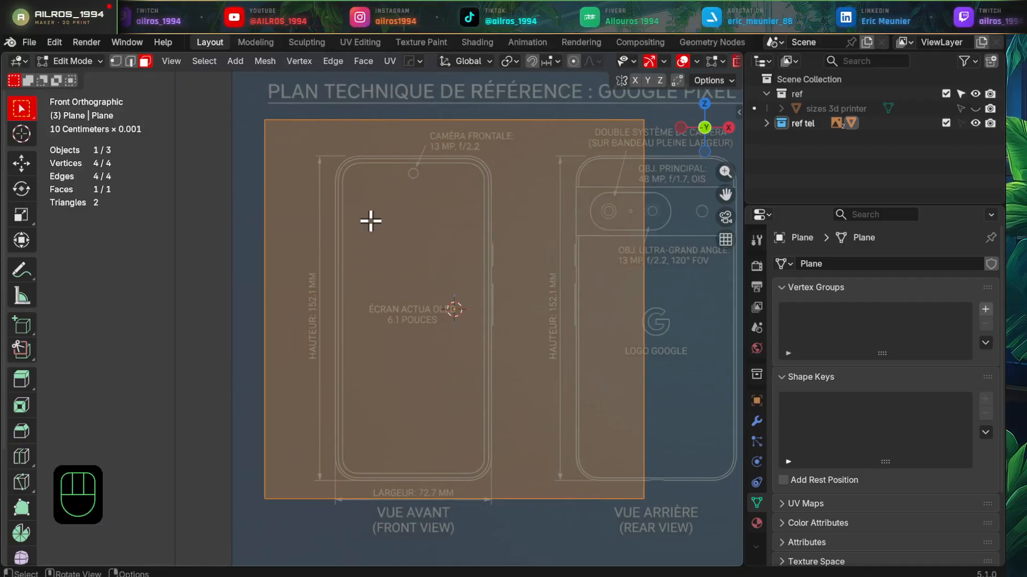
pyautogui.press('2')
pyautogui.click(265, 259)
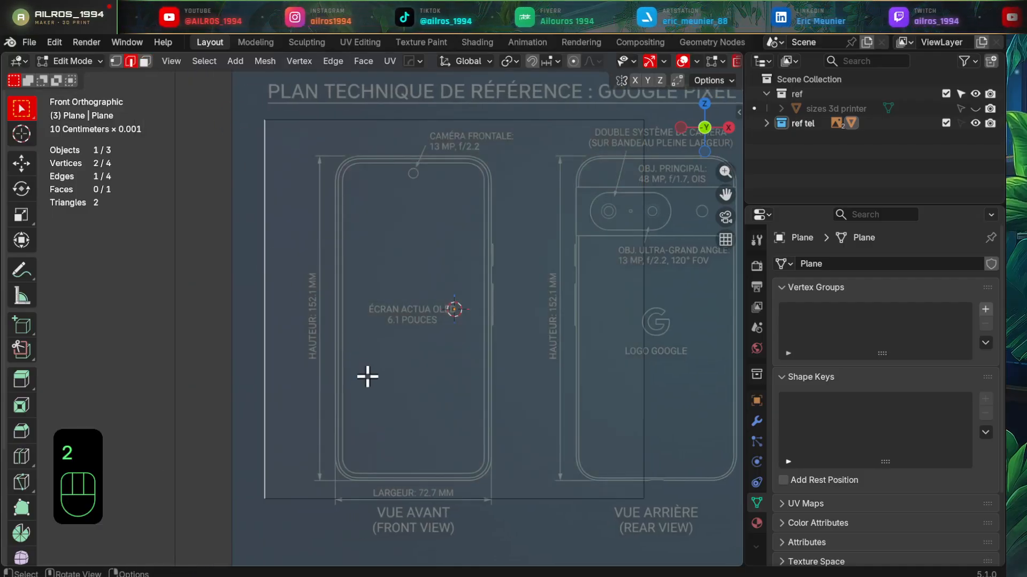
pyautogui.click(20, 170)
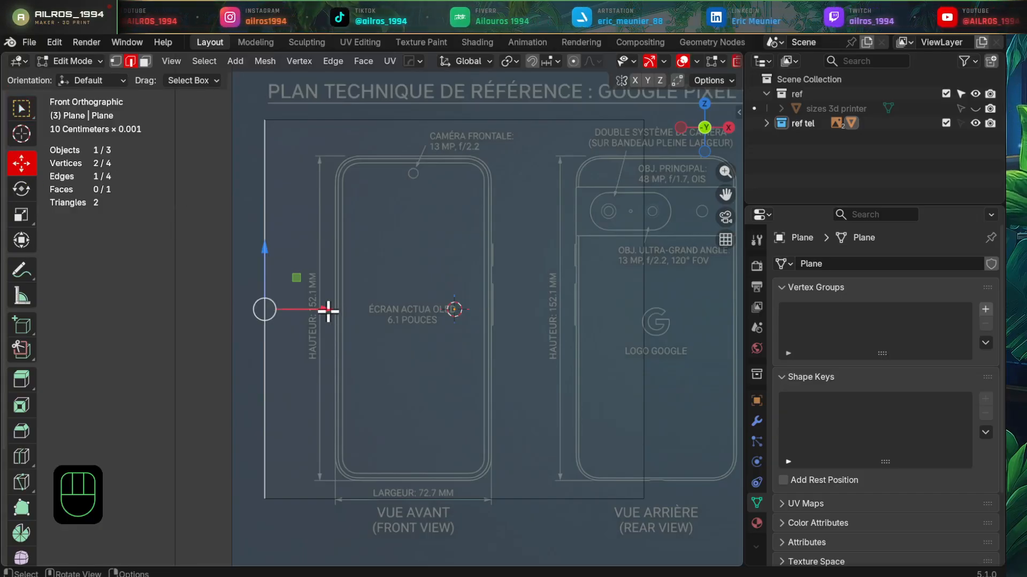
pyautogui.moveTo(328, 310); pyautogui.dragTo(401, 342)
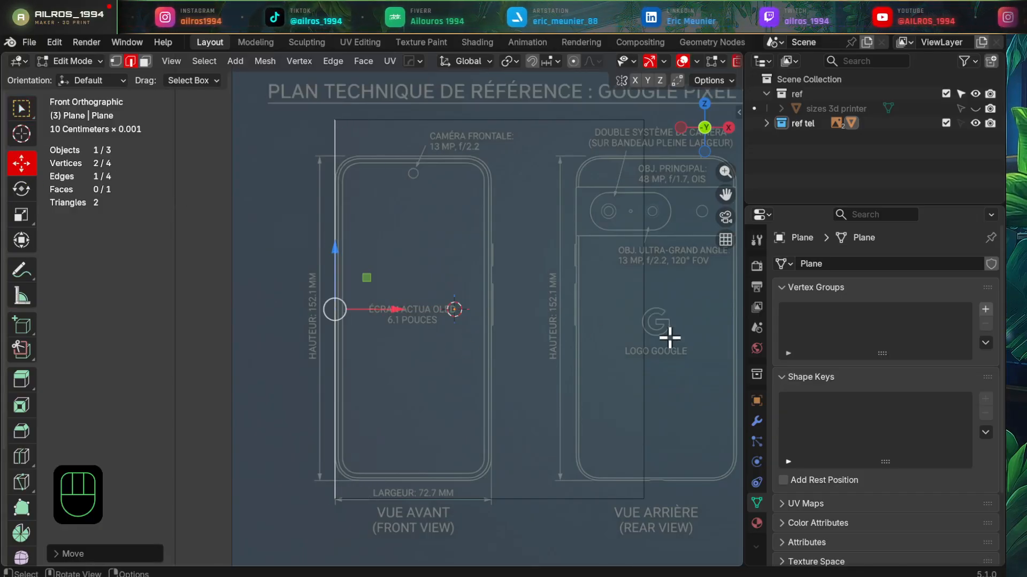
pyautogui.click(660, 337)
pyautogui.moveTo(713, 309); pyautogui.dragTo(557, 324)
# - Move the plane's top edge along Z down to the top of the front phone outline
pyautogui.keyDown('shift'); pyautogui.scroll(4, 532, 385); pyautogui.keyUp('shift')
pyautogui.scroll(4, 420, 231)
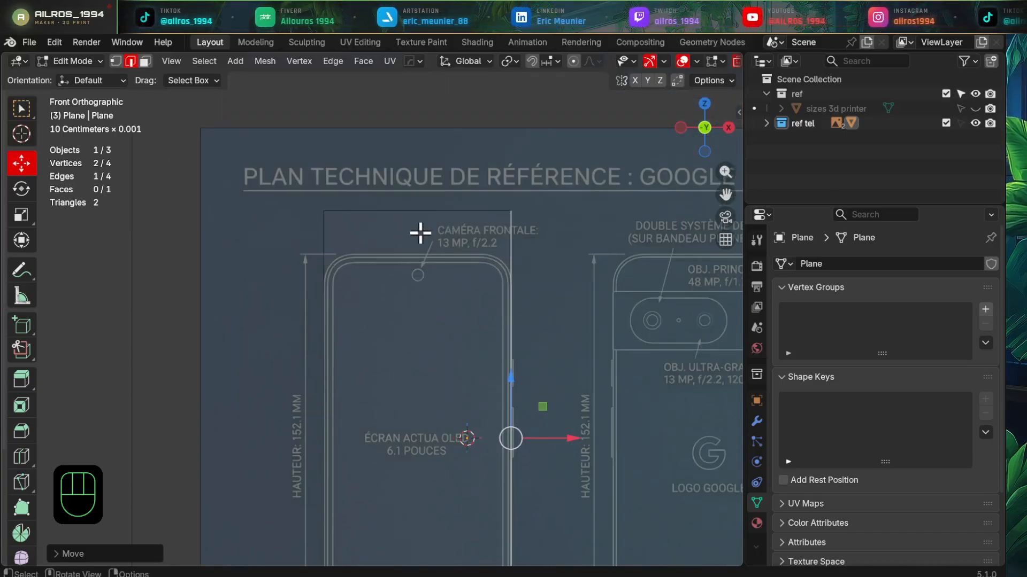
pyautogui.scroll(2, 422, 255)
pyautogui.keyDown('shift'); pyautogui.scroll(3, 367, 337); pyautogui.keyUp('shift')
pyautogui.click(407, 220)
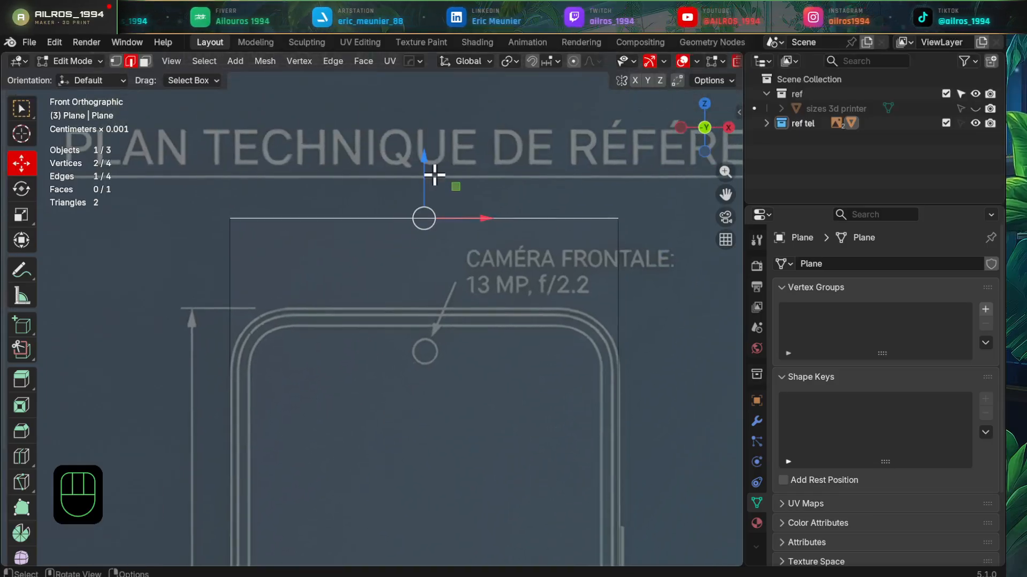
pyautogui.moveTo(423, 155); pyautogui.dragTo(419, 246)
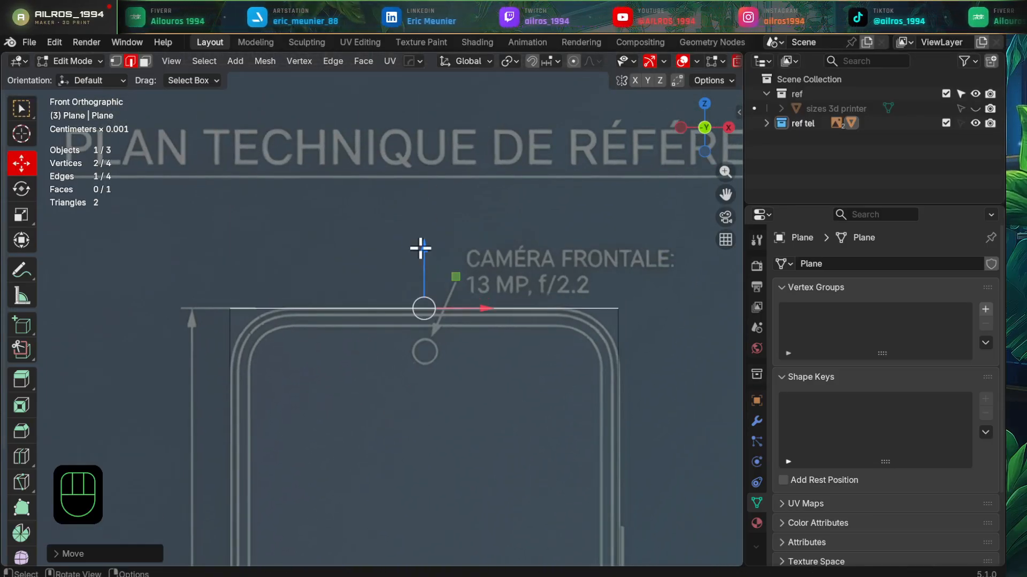
# - Move the plane's bottom edge along Z up to the bottom of the front phone outline
pyautogui.scroll(-4, 483, 438)
pyautogui.keyDown('shift'); pyautogui.scroll(-6, 476, 449); pyautogui.keyUp('shift')
pyautogui.scroll(3, 508, 371)
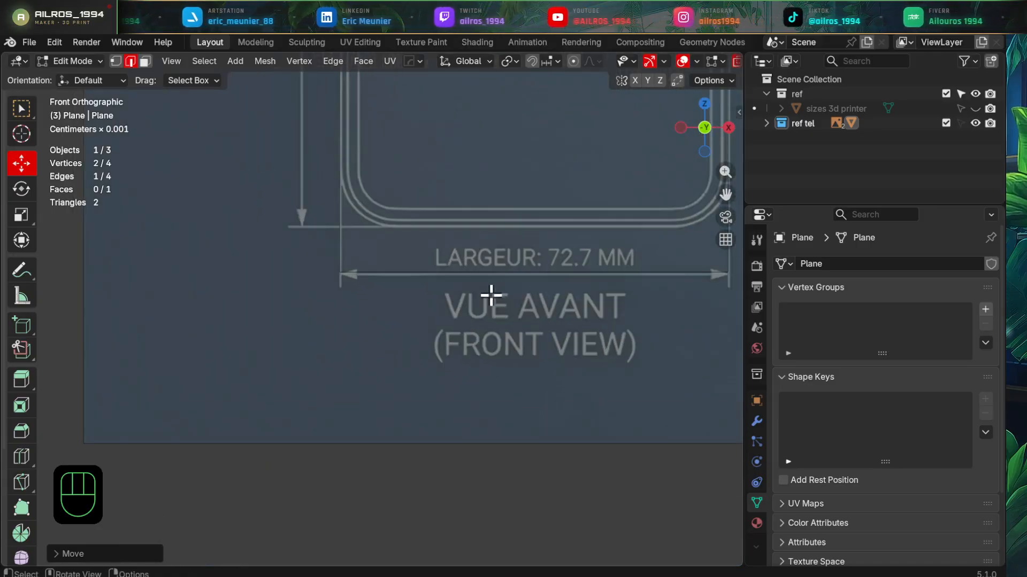
pyautogui.click(454, 366)
pyautogui.moveTo(487, 298); pyautogui.dragTo(511, 246)
pyautogui.scroll(-8, 576, 298)
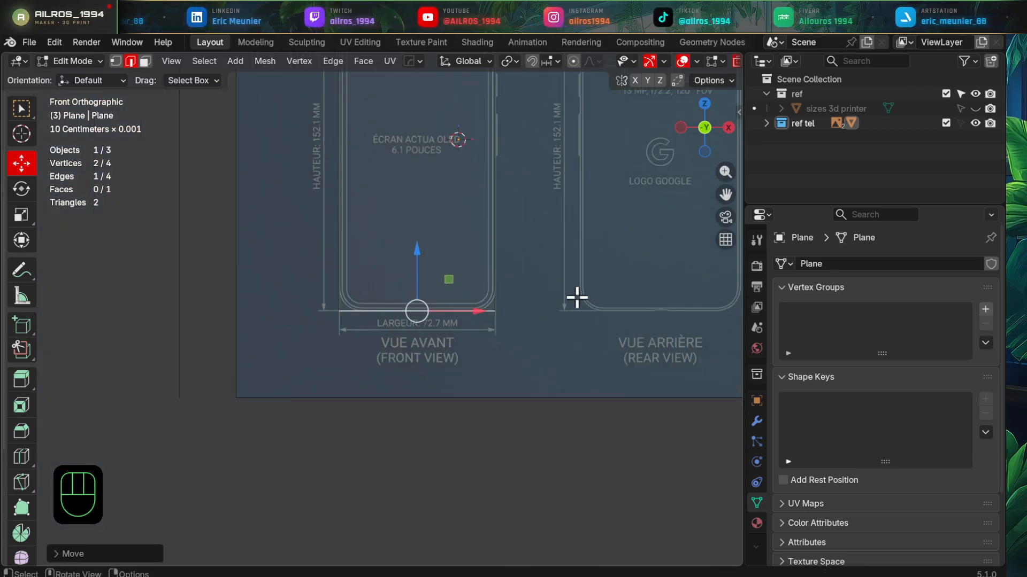
# - Return to Object Mode and try to apply all transforms to the plane
pyautogui.keyDown('shift'); pyautogui.moveTo(491, 297); pyautogui.dragTo(488, 348, button='middle'); pyautogui.keyUp('shift')
pyautogui.scroll(2, 508, 273)
pyautogui.keyDown('shift'); pyautogui.moveTo(511, 264); pyautogui.dragTo(489, 336, button='middle'); pyautogui.keyUp('shift')
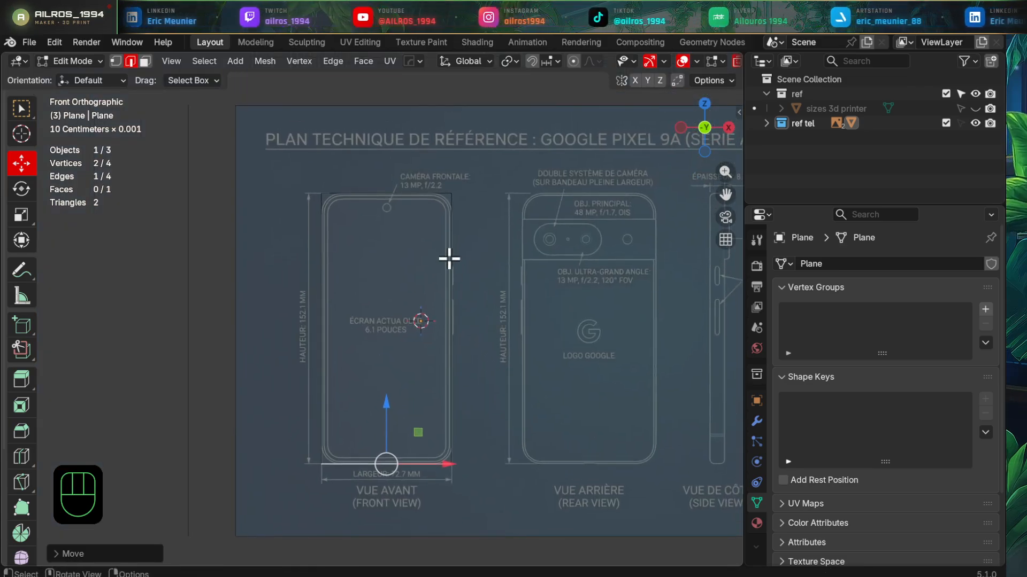
pyautogui.press('Tab')
pyautogui.keyDown('shift'); pyautogui.moveTo(447, 287); pyautogui.dragTo(428, 262, button='middle'); pyautogui.keyUp('shift')
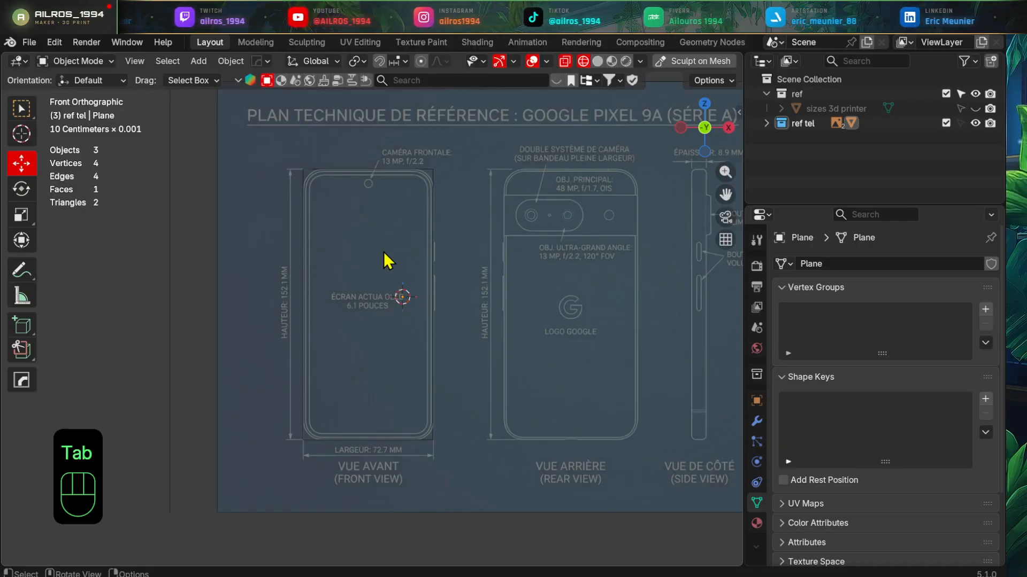
pyautogui.hotkey('ctrl', 'a')
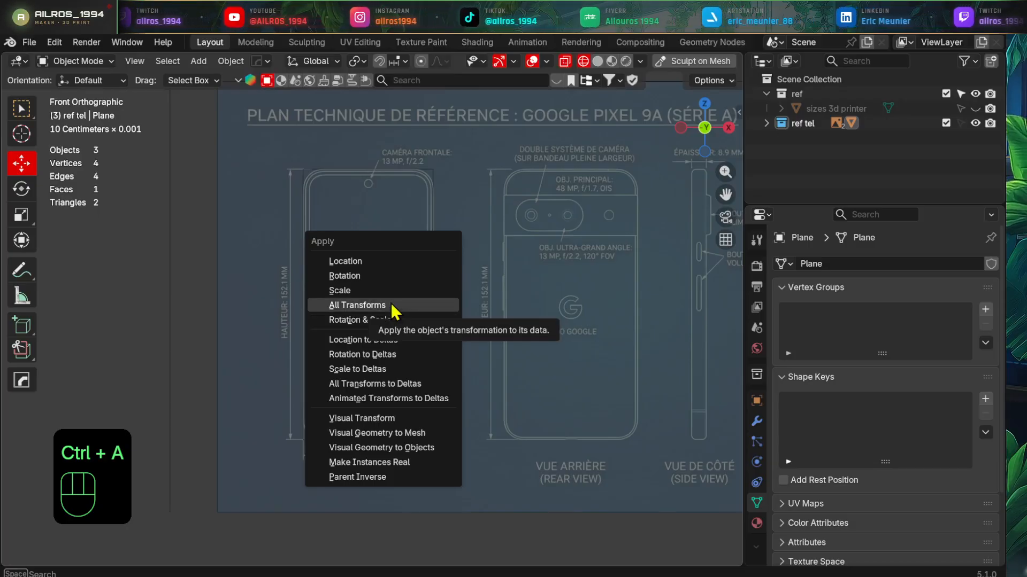
pyautogui.click(357, 306)
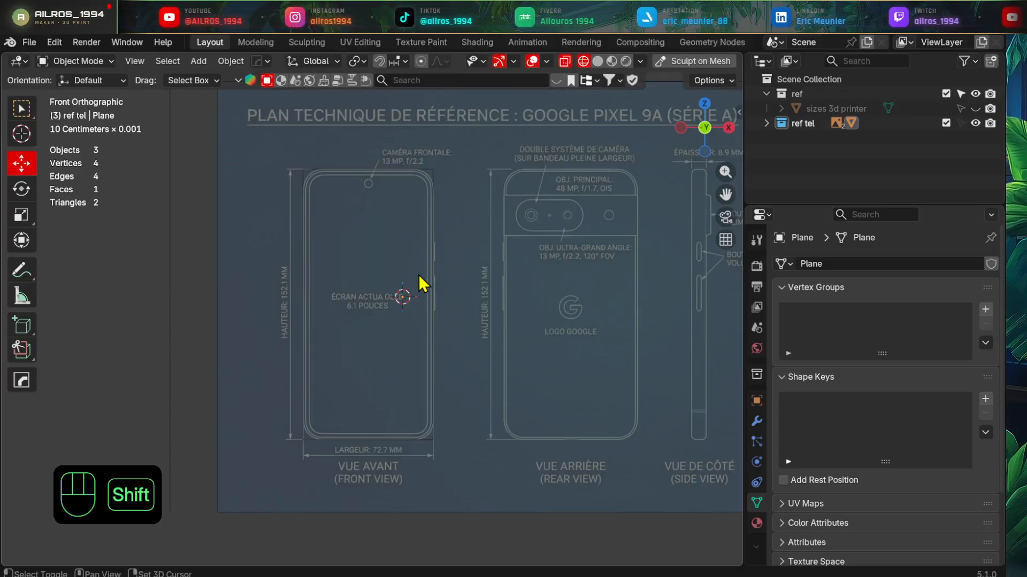
# - Make the "ref tel" collection selectable and move the plane object out of it into the main scene collection
pyautogui.scroll(1, 428, 225)
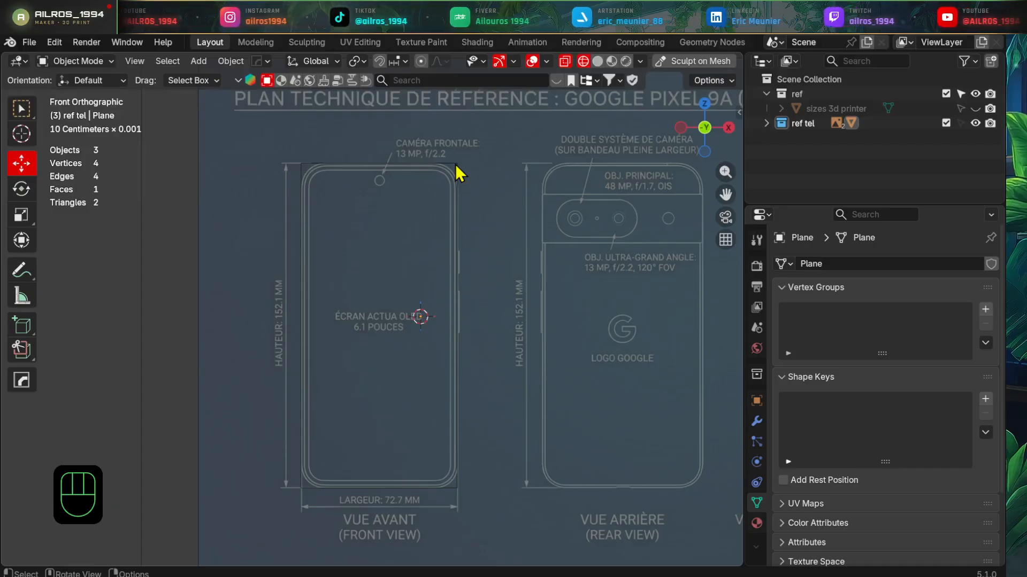
pyautogui.press('z')
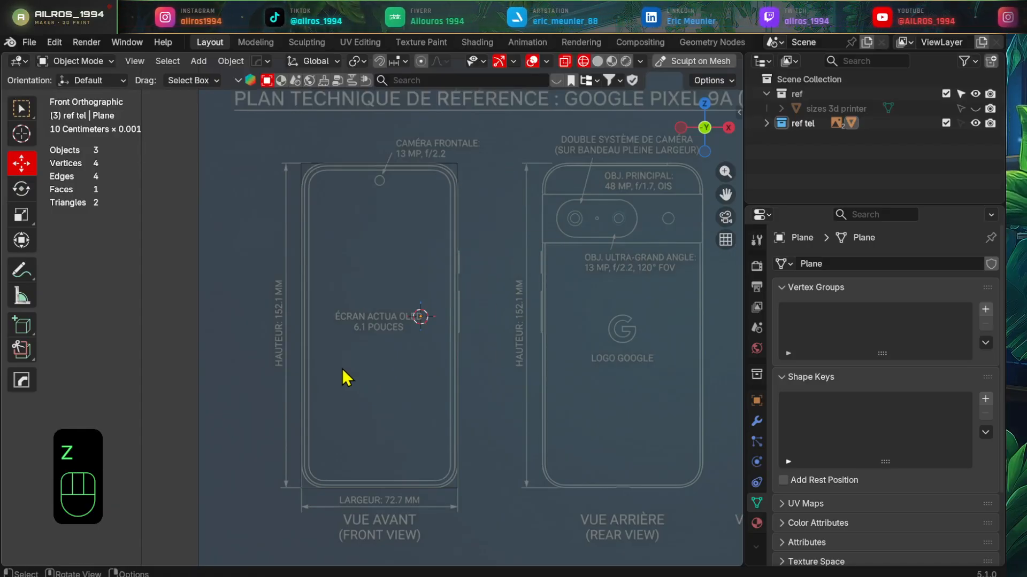
pyautogui.moveTo(461, 351); pyautogui.dragTo(387, 378, button='middle')
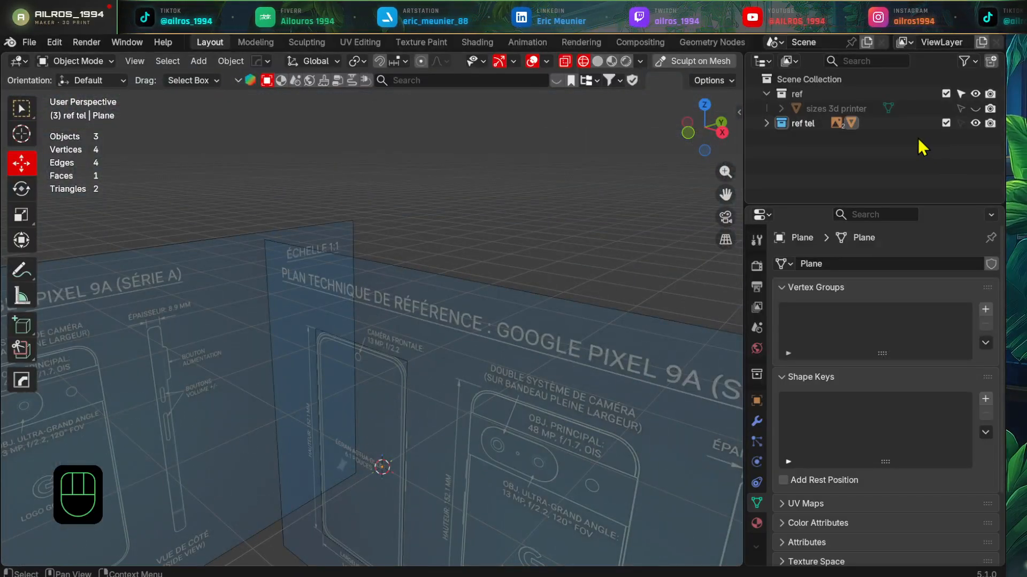
pyautogui.click(960, 124)
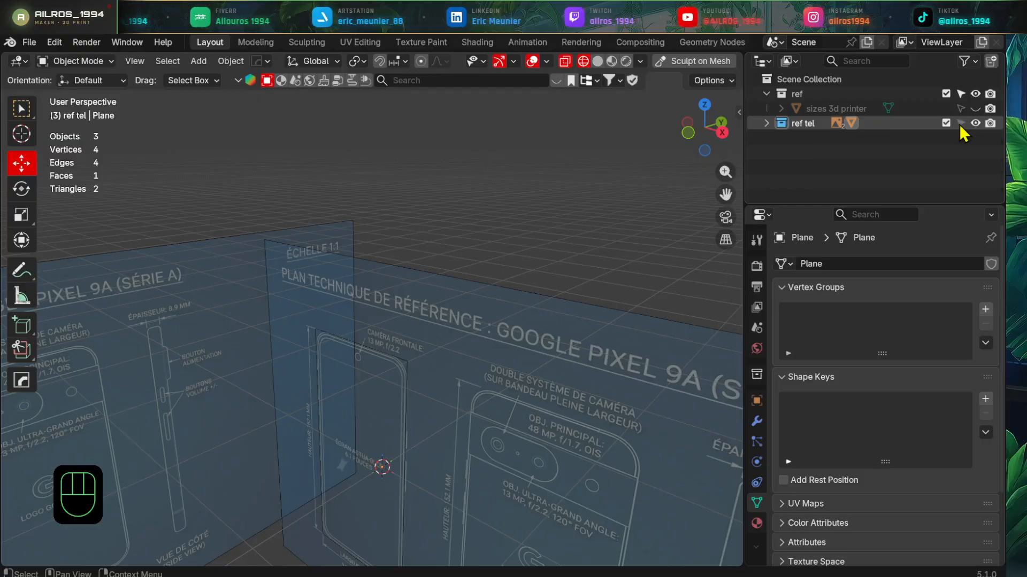
pyautogui.click(767, 123)
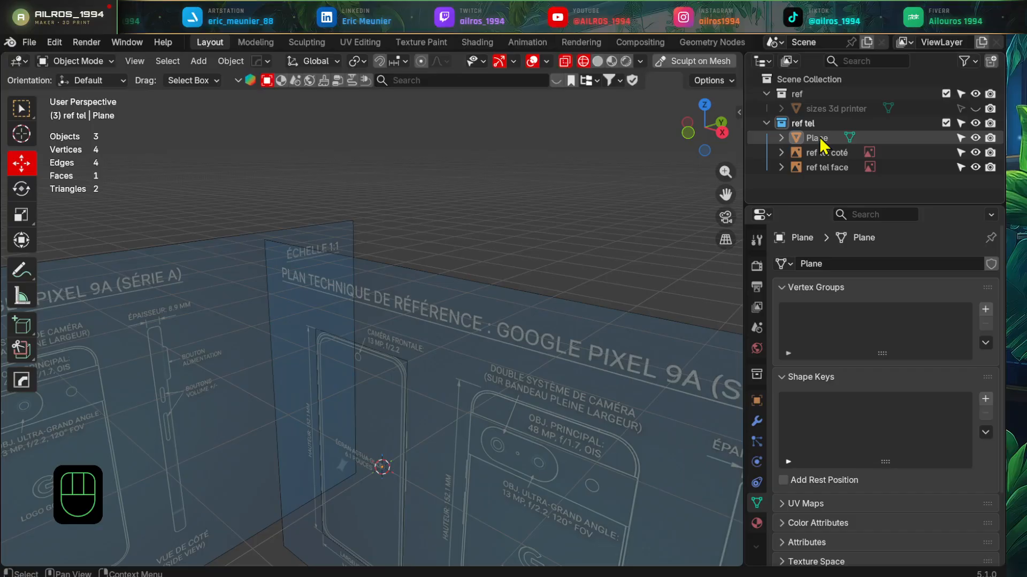
pyautogui.moveTo(824, 137); pyautogui.dragTo(775, 198)
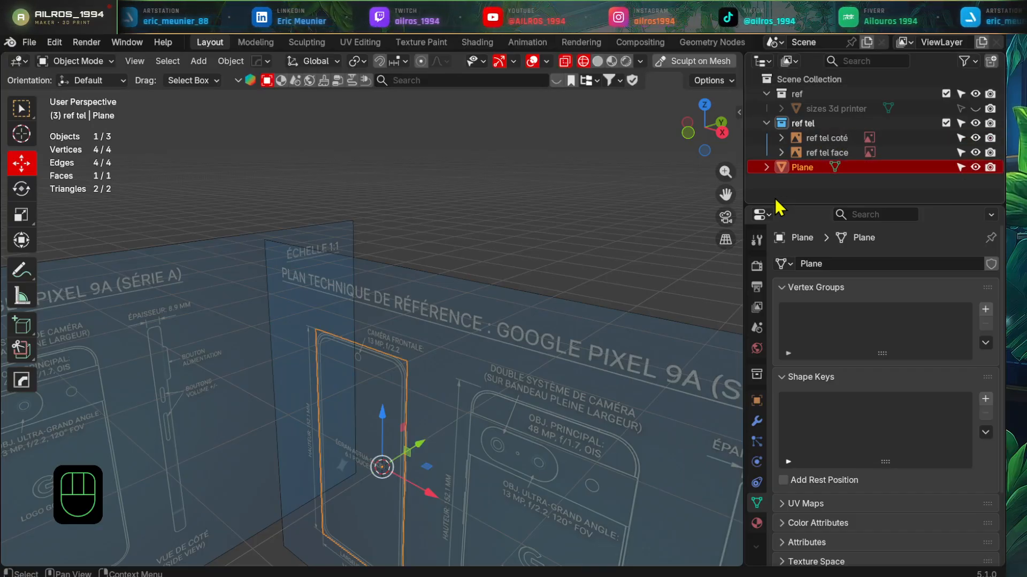
# - Collapse the "ref tel" collection and rename the plane object "coque"
pyautogui.click(766, 123)
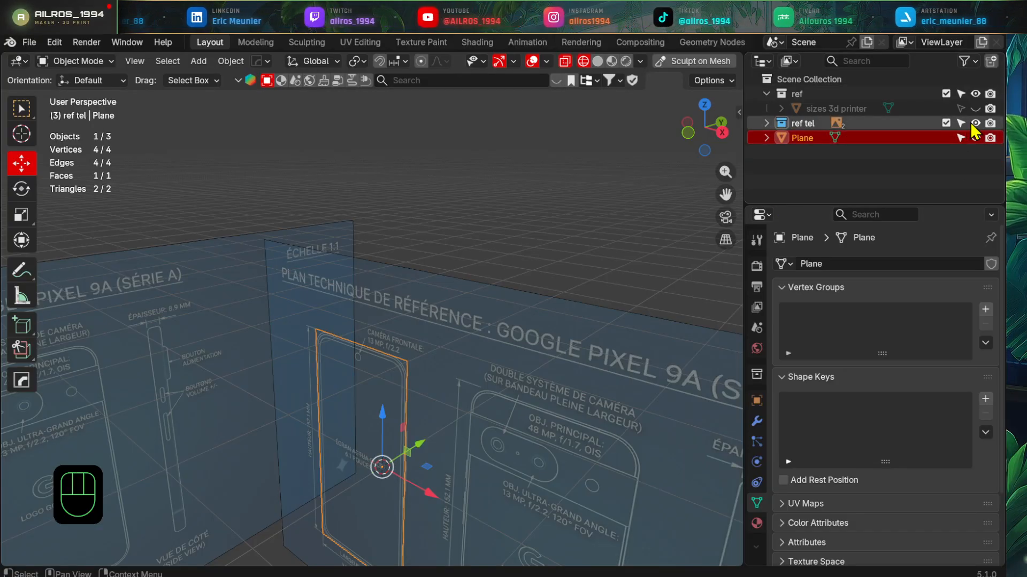
pyautogui.doubleClick(805, 139)
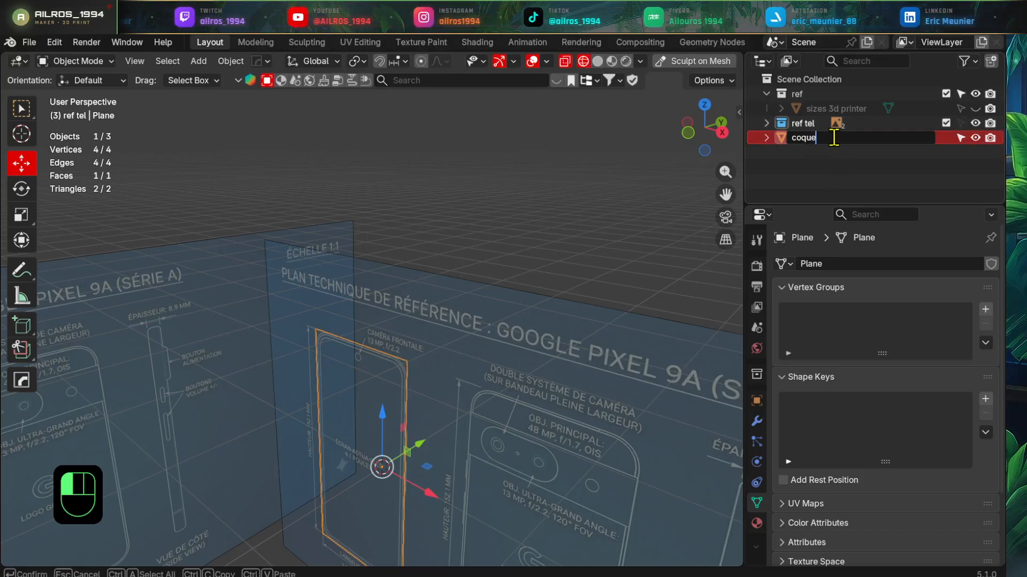
pyautogui.write('coque')
pyautogui.press('Return')
# - Apply the transforms of the "coque" object in the front view
pyautogui.keyDown('shift'); pyautogui.moveTo(395, 387); pyautogui.dragTo(428, 280, button='middle'); pyautogui.keyUp('shift')
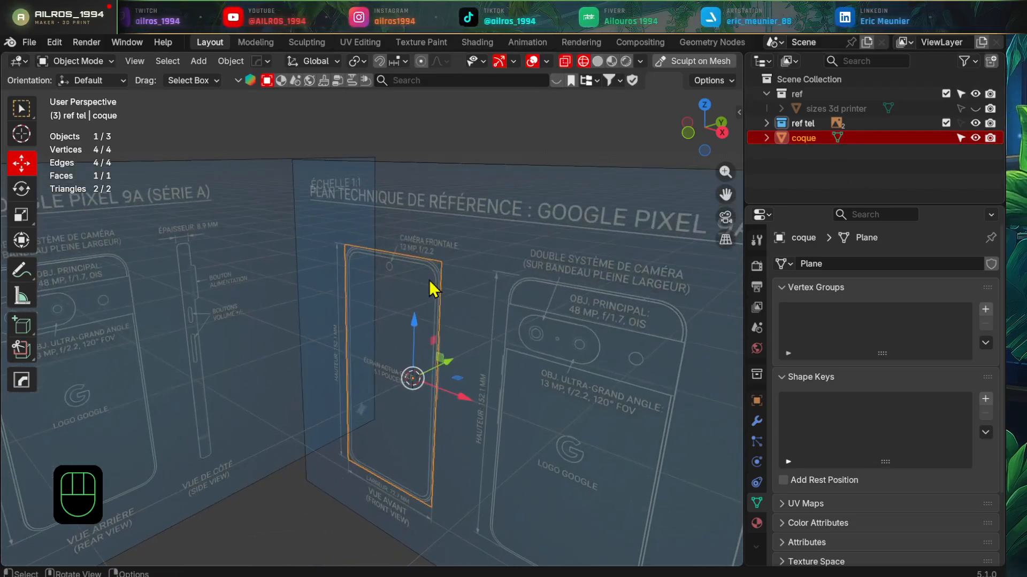
pyautogui.press('KP_1')
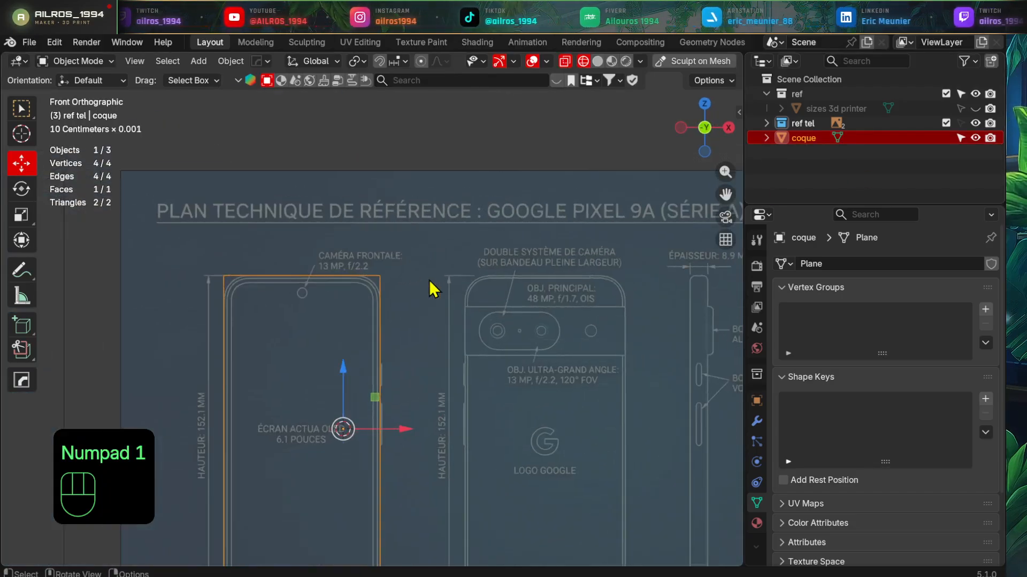
pyautogui.scroll(-2, 429, 280)
pyautogui.keyDown('shift'); pyautogui.moveTo(396, 333); pyautogui.dragTo(406, 203, button='middle'); pyautogui.keyUp('shift')
pyautogui.scroll(2, 436, 218)
pyautogui.hotkey('ctrl', 'a')
pyautogui.click(441, 259)
# - Bevel all four corner vertices of "coque" with overlap clamping, 4 segments and a width of about 0.0112 cm, following the phone's rounded corners
pyautogui.press('Tab')
pyautogui.press('1')
pyautogui.moveTo(500, 105); pyautogui.dragTo(165, 538)
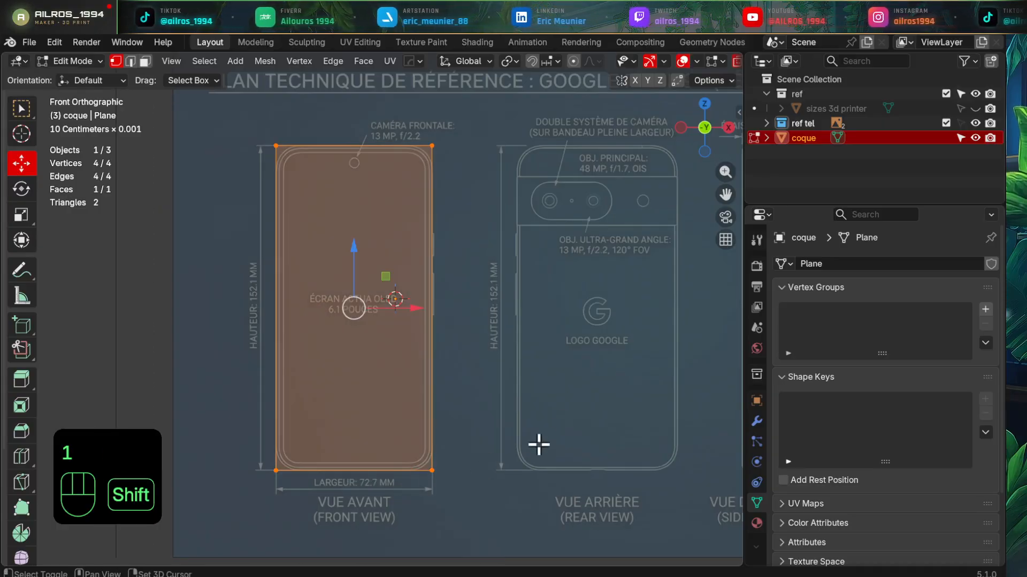
pyautogui.keyDown('shift'); pyautogui.moveTo(538, 443); pyautogui.dragTo(506, 392, button='middle'); pyautogui.keyUp('shift')
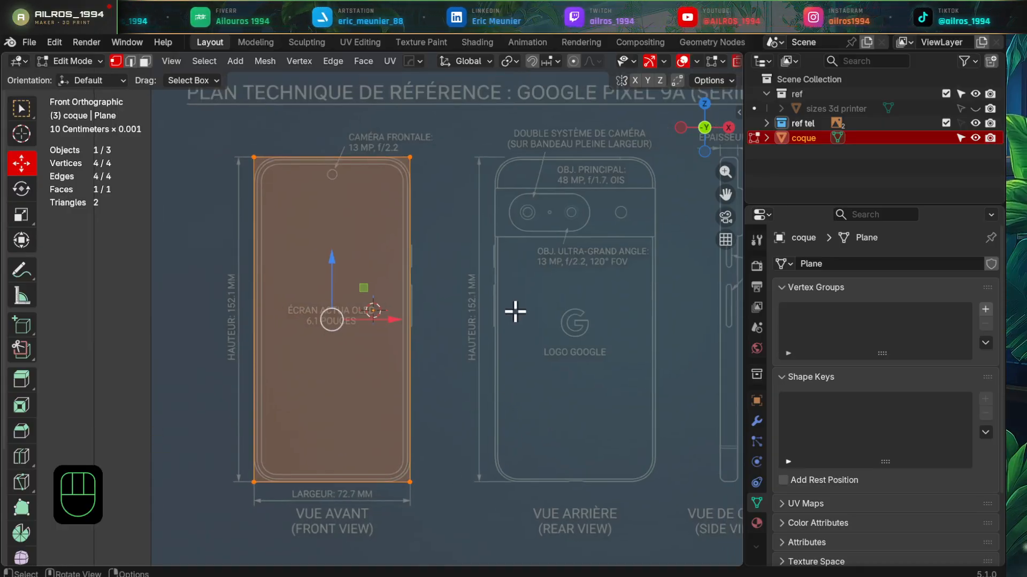
pyautogui.hotkey('ctrl', 'shift', 'b')
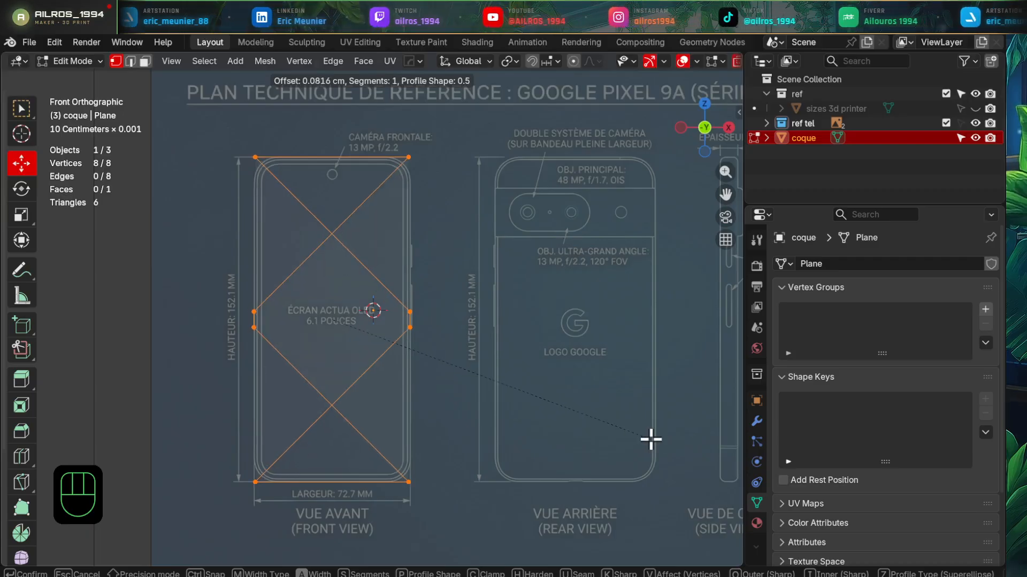
pyautogui.press('c')
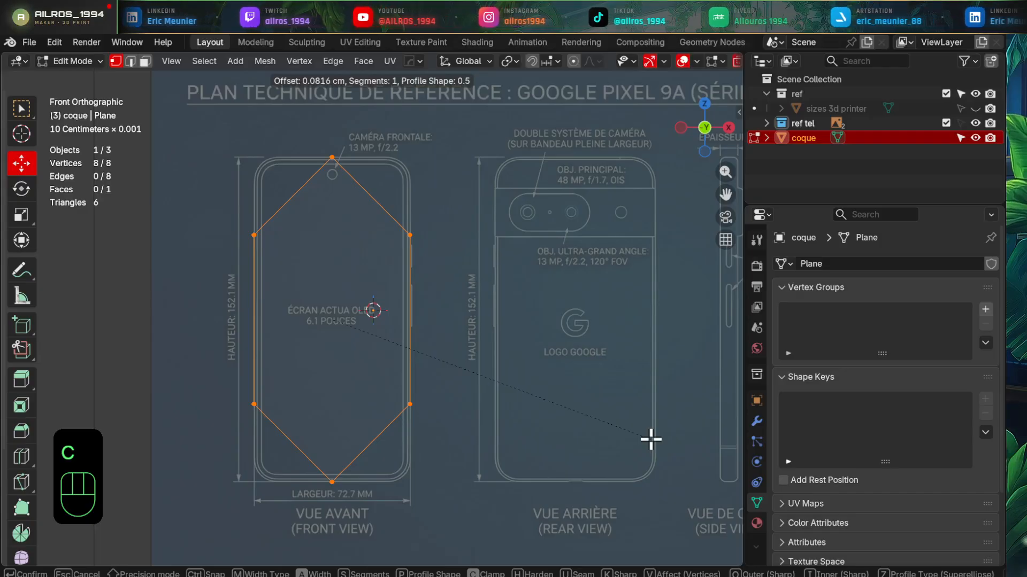
pyautogui.scroll(3, 650, 437)
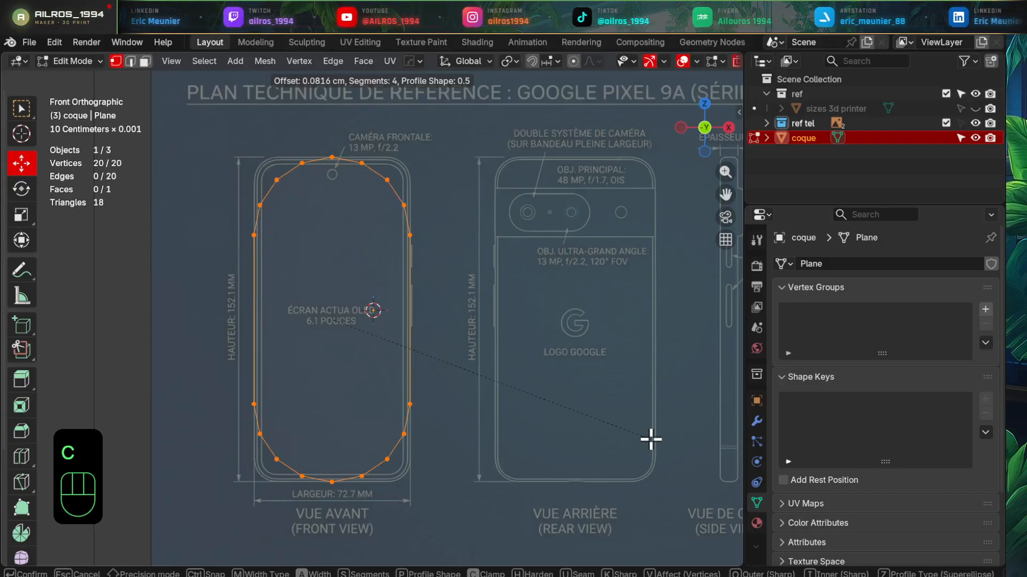
pyautogui.click(531, 376)
# - Compare the bevelled upper corner with the drawing up close and try raising the bevel to 7 segments
pyautogui.scroll(5, 504, 286)
pyautogui.keyDown('shift'); pyautogui.moveTo(415, 147); pyautogui.dragTo(436, 382, button='middle'); pyautogui.keyUp('shift')
pyautogui.scroll(2, 384, 351)
pyautogui.scroll(3, 312, 323)
pyautogui.keyDown('shift'); pyautogui.moveTo(284, 342); pyautogui.dragTo(325, 268, button='middle'); pyautogui.keyUp('shift')
pyautogui.scroll(-3, 486, 484)
pyautogui.keyDown('shift'); pyautogui.moveTo(428, 490); pyautogui.dragTo(471, 365, button='middle'); pyautogui.keyUp('shift')
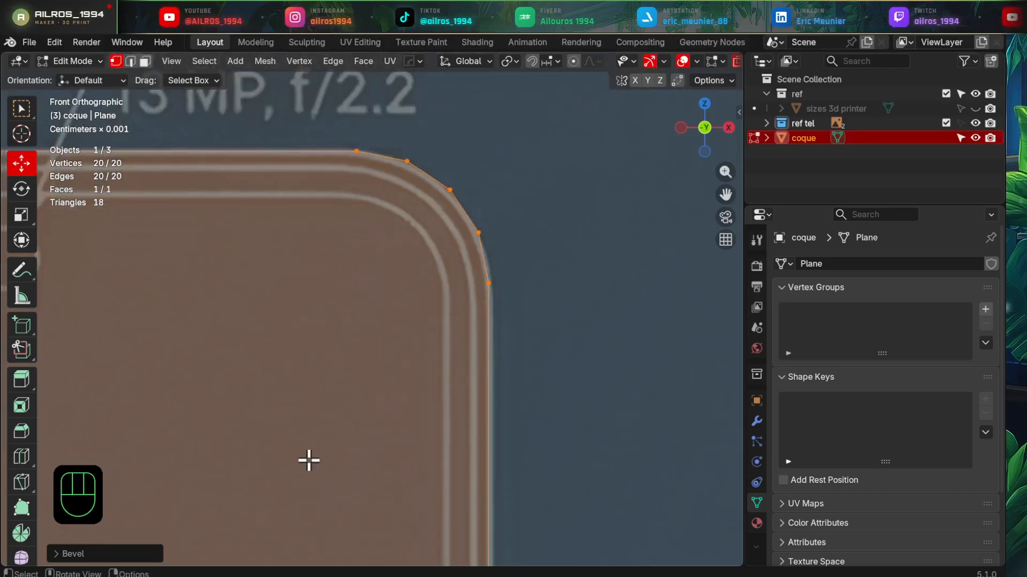
pyautogui.click(59, 554)
pyautogui.moveTo(171, 348); pyautogui.dragTo(185, 349)
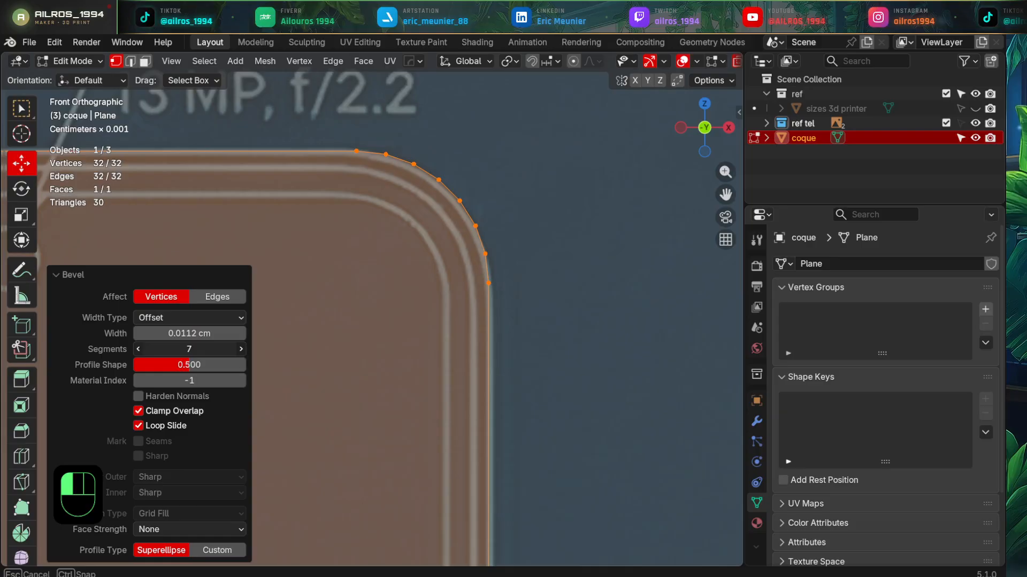
pyautogui.moveTo(185, 349); pyautogui.dragTo(229, 337)
pyautogui.click(61, 277)
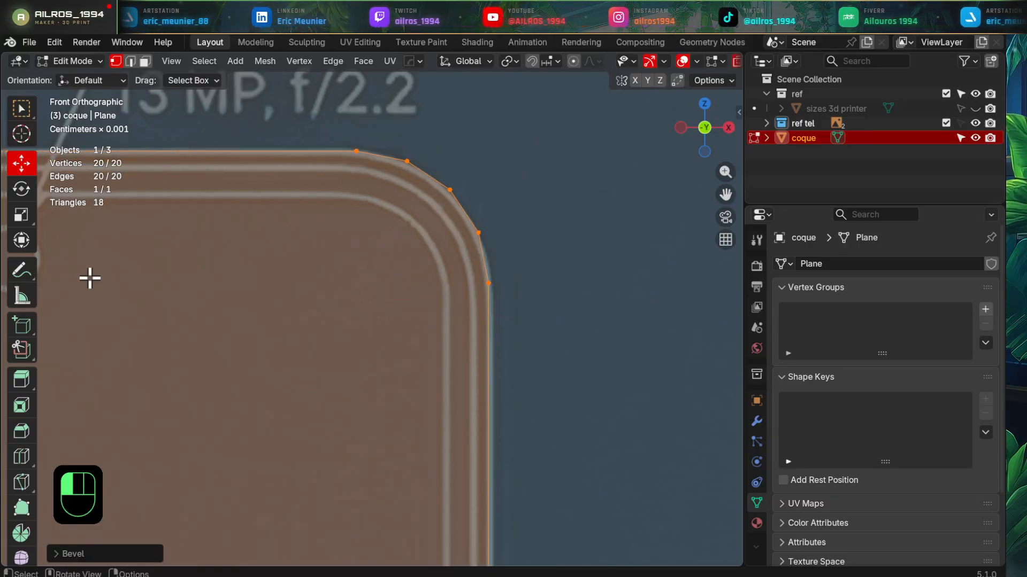
# - Leave Edit Mode and, in the right view, move "coque" along Y onto one face of the phone's side profile
pyautogui.scroll(-10, 225, 329)
pyautogui.keyDown('shift'); pyautogui.moveTo(294, 406); pyautogui.dragTo(313, 310, button='middle'); pyautogui.keyUp('shift')
pyautogui.keyDown('alt'); pyautogui.moveTo(464, 325); pyautogui.dragTo(485, 336, button='middle'); pyautogui.keyUp('alt')
pyautogui.press('Tab')
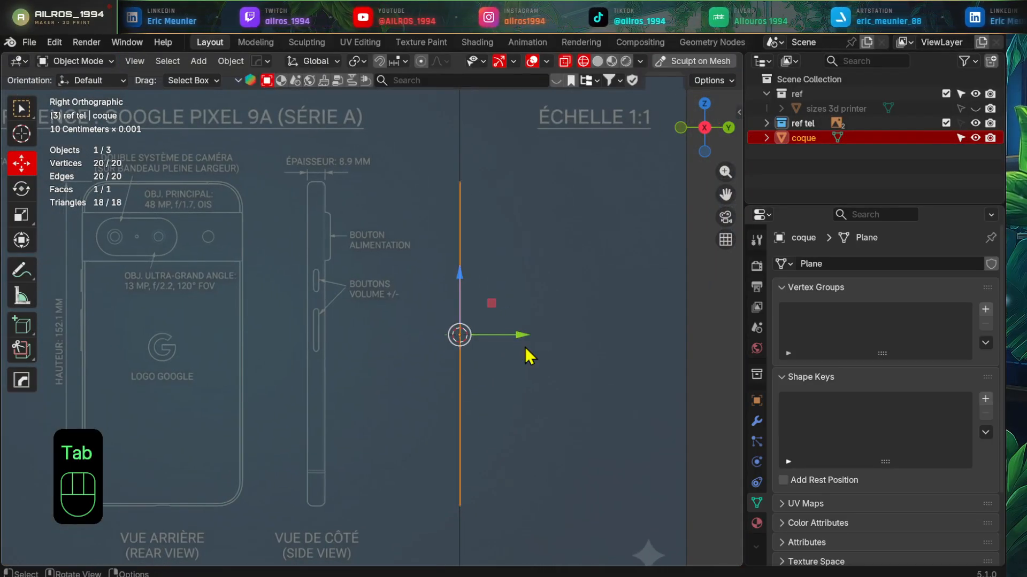
pyautogui.moveTo(521, 342); pyautogui.dragTo(383, 328)
# - Extrude the "coque" face along Y across the side profile's 8.9 mm thickness, and return to Object Mode
pyautogui.scroll(2, 381, 323)
pyautogui.scroll(1, 314, 240)
pyautogui.keyDown('shift'); pyautogui.moveTo(321, 213); pyautogui.dragTo(405, 362, button='middle'); pyautogui.keyUp('shift')
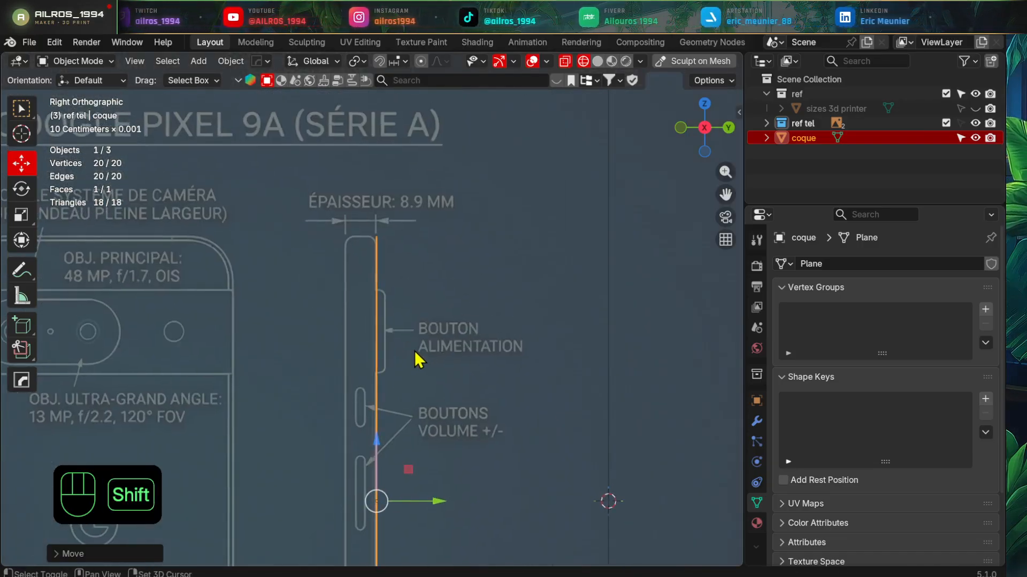
pyautogui.press('Tab')
pyautogui.scroll(2, 416, 359)
pyautogui.keyDown('shift'); pyautogui.moveTo(421, 448); pyautogui.dragTo(510, 361, button='middle'); pyautogui.keyUp('shift')
pyautogui.press('e')
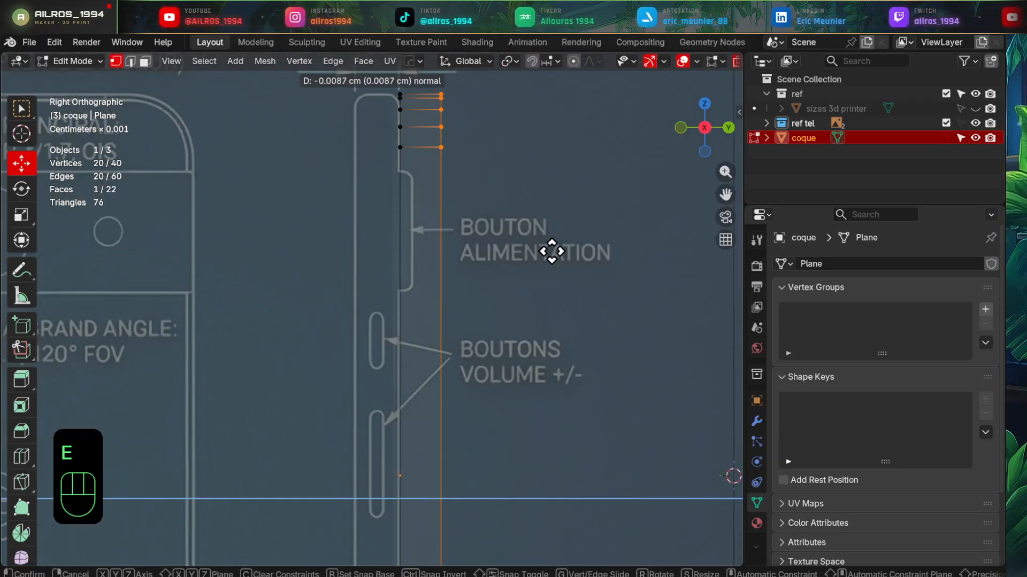
pyautogui.click(465, 311)
pyautogui.scroll(-4, 459, 348)
pyautogui.moveTo(451, 383); pyautogui.dragTo(528, 395, button='middle')
pyautogui.press('Tab')
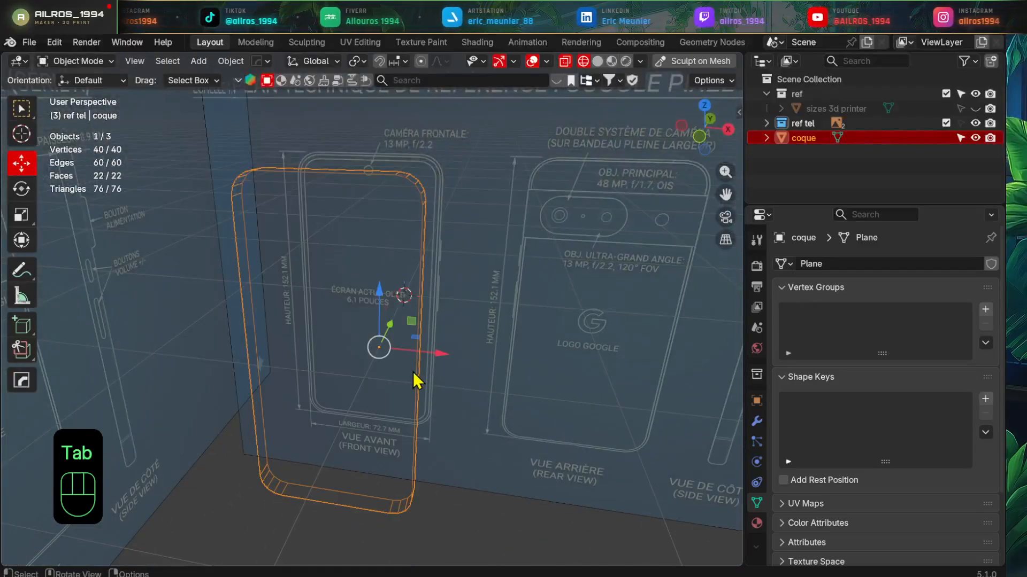
# - Inspect the extruded "coque" in solid shading from several angles and compare it with the phone's side profile in the right view
pyautogui.moveTo(415, 374); pyautogui.dragTo(323, 360, button='middle')
pyautogui.press('z')
pyautogui.click(534, 362)
pyautogui.moveTo(492, 362)
pyautogui.mouseDown(button='middle')
pyautogui.moveTo(394, 360)
pyautogui.moveTo(440, 312)
pyautogui.moveTo(476, 356)
pyautogui.moveTo(472, 371)
pyautogui.moveTo(459, 368)
pyautogui.moveTo(502, 383)
pyautogui.mouseUp(button='middle')
pyautogui.scroll(1, 455, 355)
pyautogui.scroll(1, 458, 357)
pyautogui.keyDown('shift'); pyautogui.moveTo(481, 373); pyautogui.dragTo(471, 352, button='middle'); pyautogui.keyUp('shift')
pyautogui.scroll(-3, 463, 344)
pyautogui.moveTo(464, 353); pyautogui.dragTo(381, 350, button='middle')
pyautogui.scroll(1, 390, 396)
pyautogui.keyDown('shift'); pyautogui.moveTo(392, 412); pyautogui.dragTo(408, 371, button='middle'); pyautogui.keyUp('shift')
pyautogui.scroll(-2, 414, 336)
pyautogui.scroll(1, 423, 353)
pyautogui.keyDown('shift'); pyautogui.moveTo(436, 337); pyautogui.dragTo(430, 364, button='middle'); pyautogui.keyUp('shift')
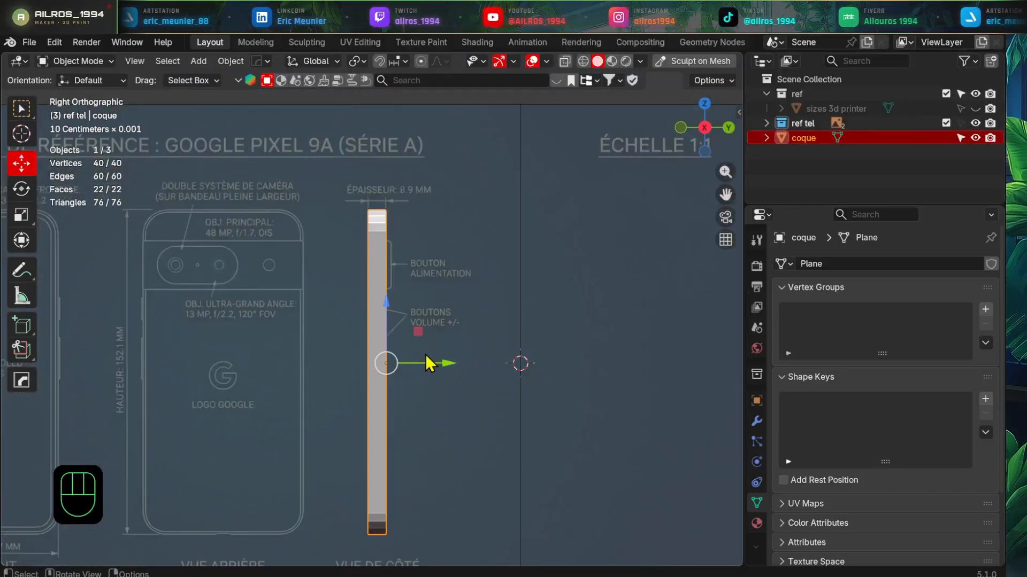
pyautogui.scroll(-3, 445, 355)
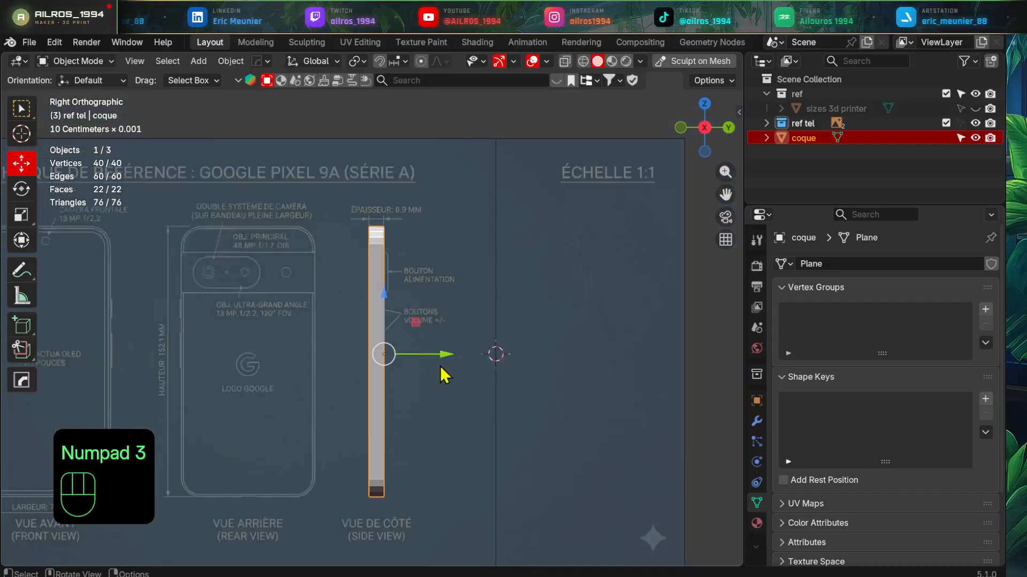
pyautogui.keyDown('shift'); pyautogui.moveTo(408, 385); pyautogui.dragTo(394, 379, button='middle'); pyautogui.keyUp('shift')
pyautogui.scroll(4, 393, 374)
pyautogui.keyDown('shift'); pyautogui.moveTo(358, 278); pyautogui.dragTo(370, 241, button='middle'); pyautogui.keyUp('shift')
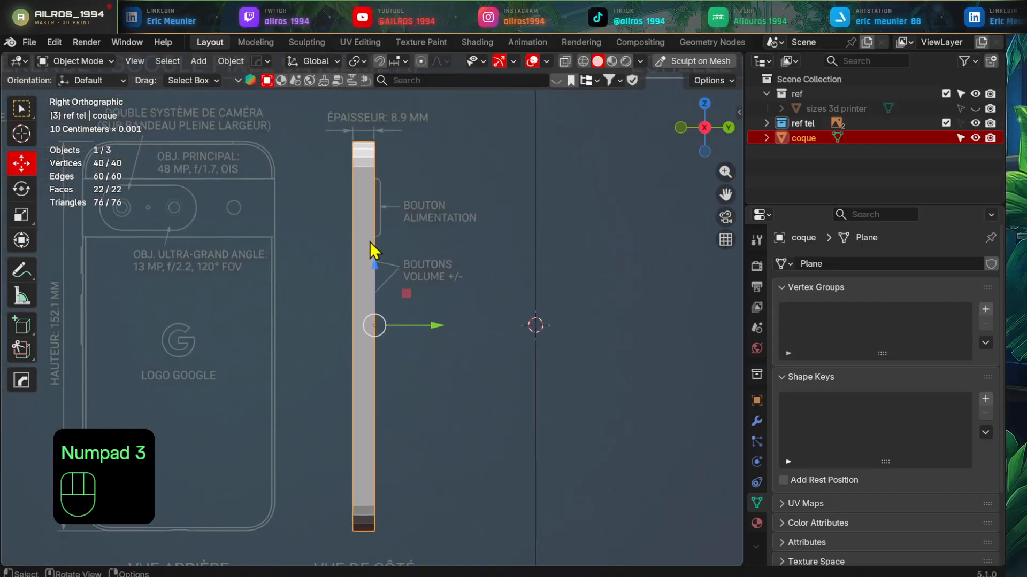
# - In wireframe and Edit Mode, select the two outline edge loops bordering the front and back faces of "coque"
pyautogui.press('z')
pyautogui.keyDown('shift'); pyautogui.moveTo(412, 210); pyautogui.dragTo(426, 203, button='middle'); pyautogui.keyUp('shift')
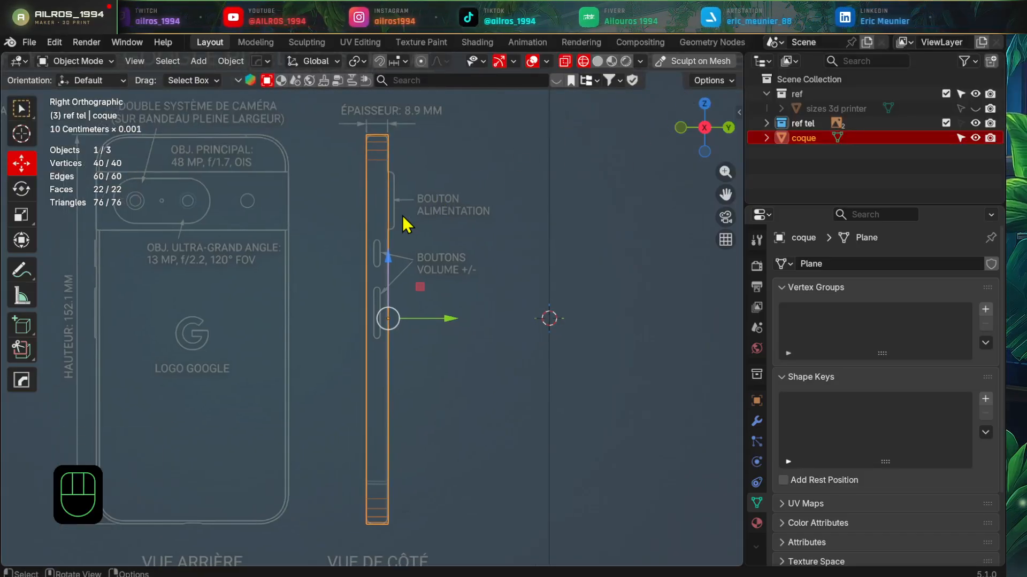
pyautogui.press('Tab')
pyautogui.keyDown('shift'); pyautogui.moveTo(412, 188); pyautogui.dragTo(405, 348, button='middle'); pyautogui.keyUp('shift')
pyautogui.scroll(3, 417, 300)
pyautogui.press('2')
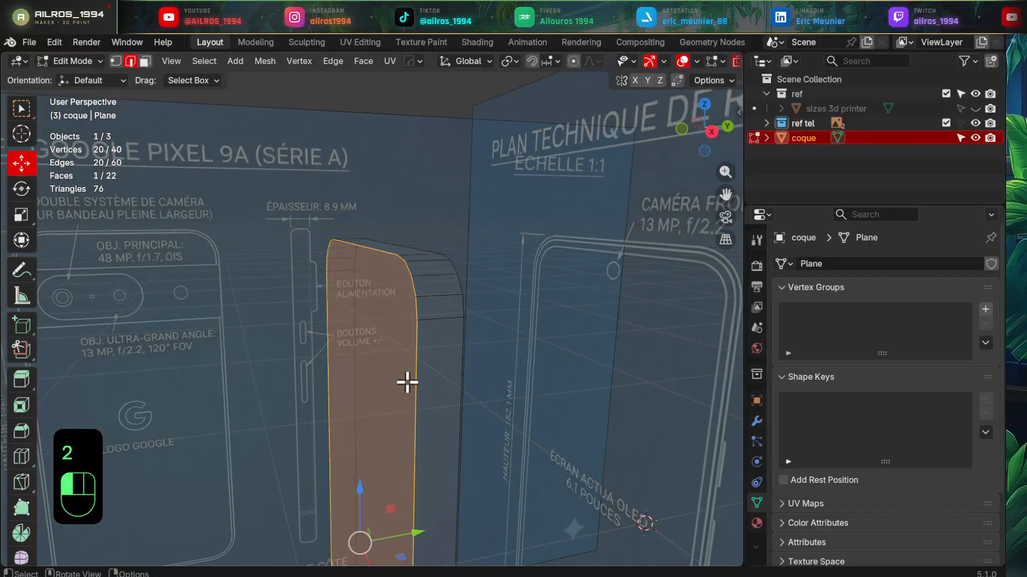
pyautogui.click(411, 383)
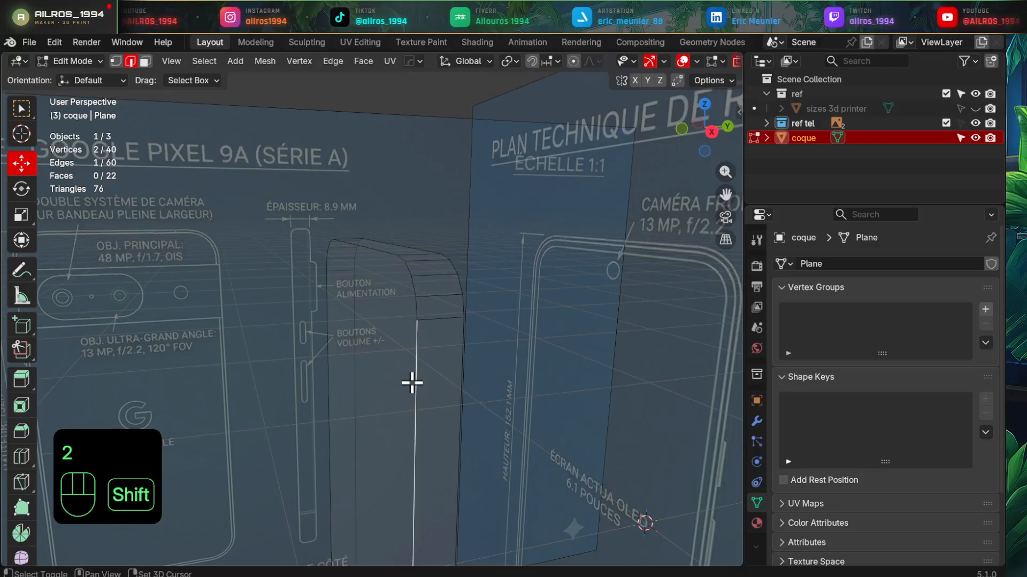
pyautogui.keyDown('alt'); pyautogui.keyDown('shift'); pyautogui.click(422, 381); pyautogui.keyUp('shift'); pyautogui.keyUp('alt')
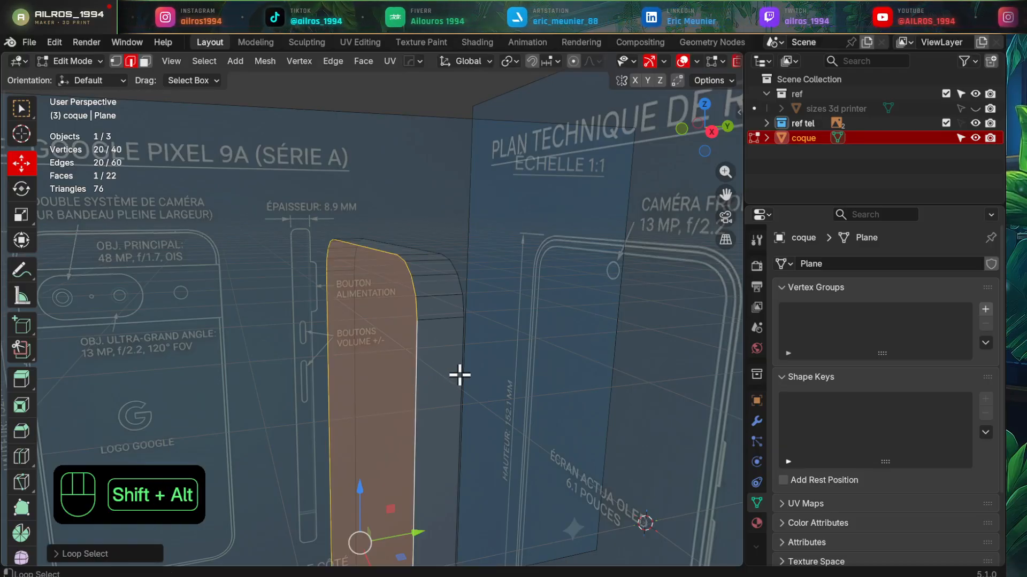
pyautogui.keyDown('alt'); pyautogui.keyDown('shift'); pyautogui.click(460, 375); pyautogui.keyUp('shift'); pyautogui.keyUp('alt')
# - Bevel both outline edge loops with 4 segments and an offset of about 0.0023 cm, following the rounded side profile, and return to Object Mode
pyautogui.press('KP_3')
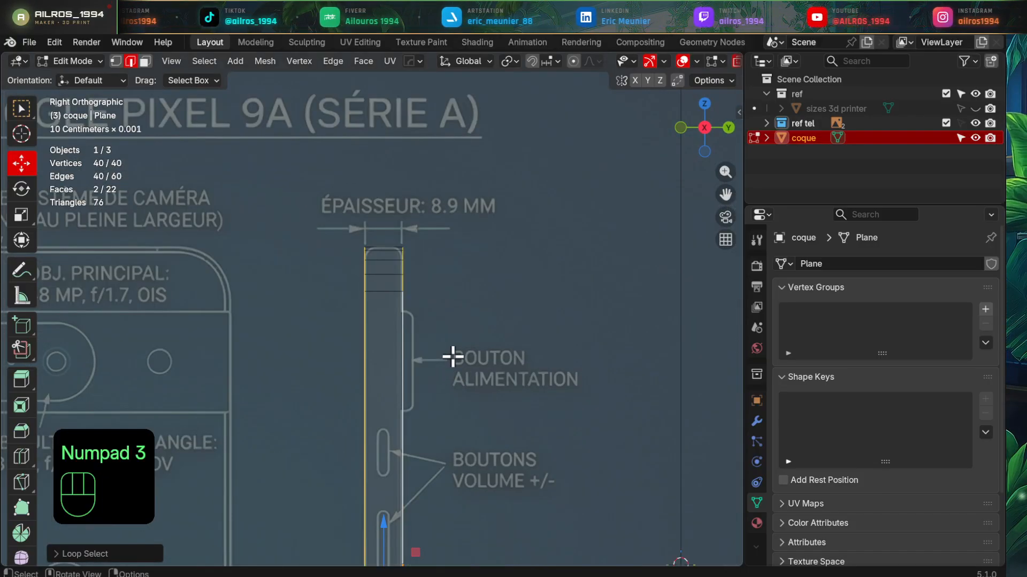
pyautogui.scroll(-3, 452, 357)
pyautogui.keyDown('shift'); pyautogui.moveTo(447, 360); pyautogui.dragTo(431, 259, button='middle'); pyautogui.keyUp('shift')
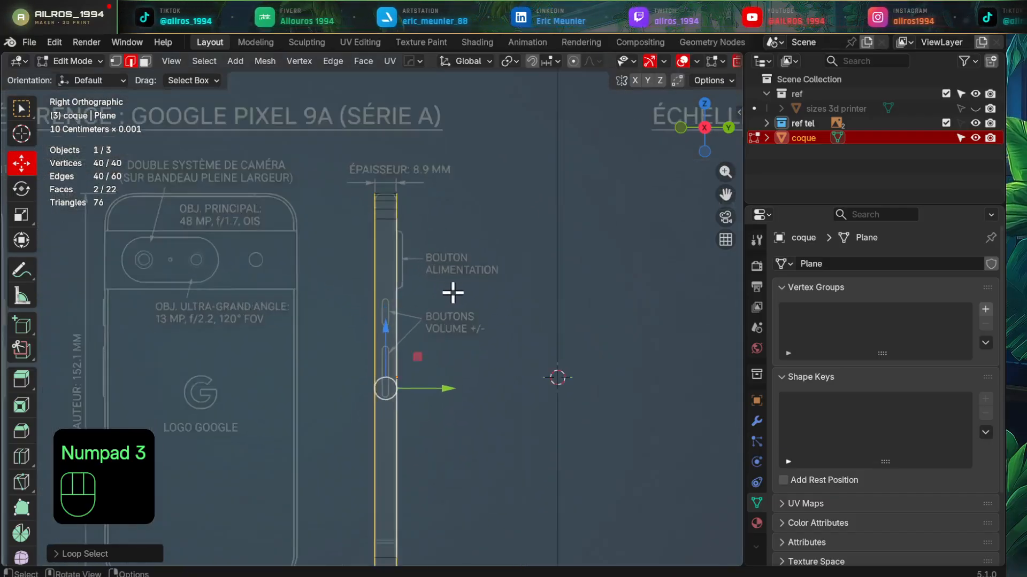
pyautogui.scroll(3, 454, 291)
pyautogui.scroll(3, 419, 307)
pyautogui.keyDown('shift'); pyautogui.moveTo(419, 307); pyautogui.dragTo(483, 312, button='middle'); pyautogui.keyUp('shift')
pyautogui.scroll(4, 456, 348)
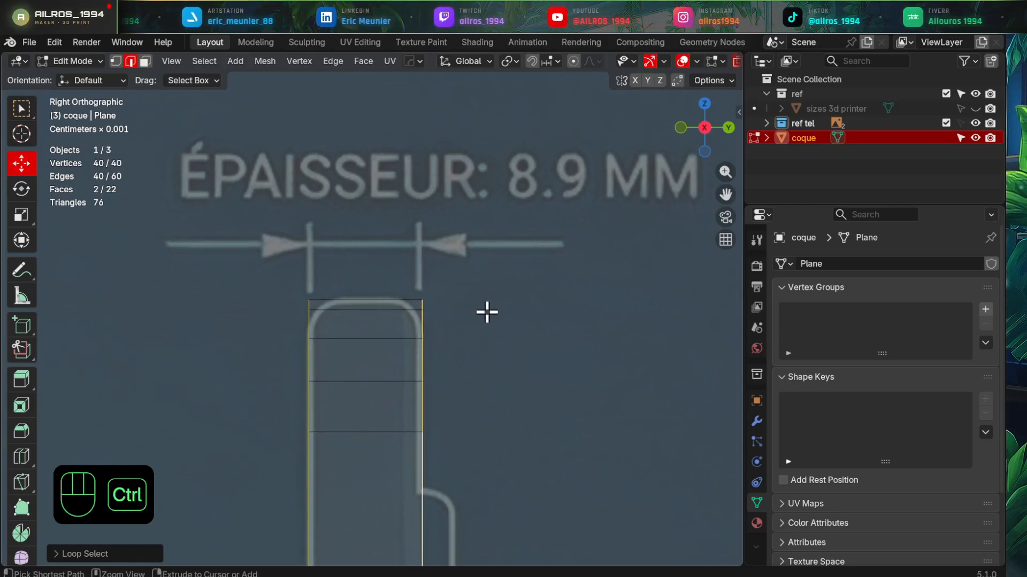
pyautogui.hotkey('ctrl', 'b')
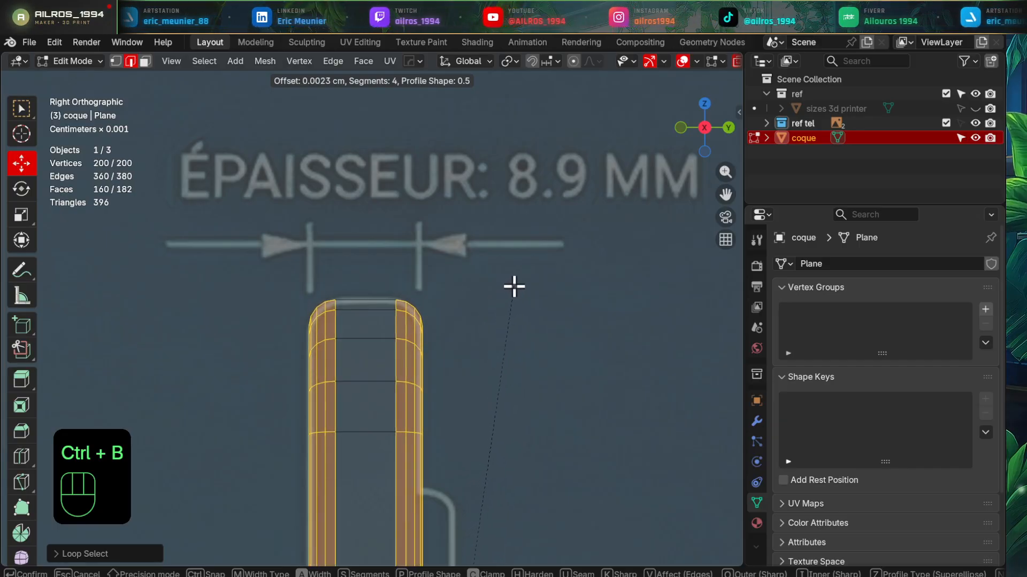
pyautogui.click(514, 287)
pyautogui.scroll(-6, 499, 342)
pyautogui.press('Tab')
# - Switch to solid shading and select only the large front face of "coque" in Edit Mode
pyautogui.moveTo(385, 408); pyautogui.dragTo(417, 445, button='middle')
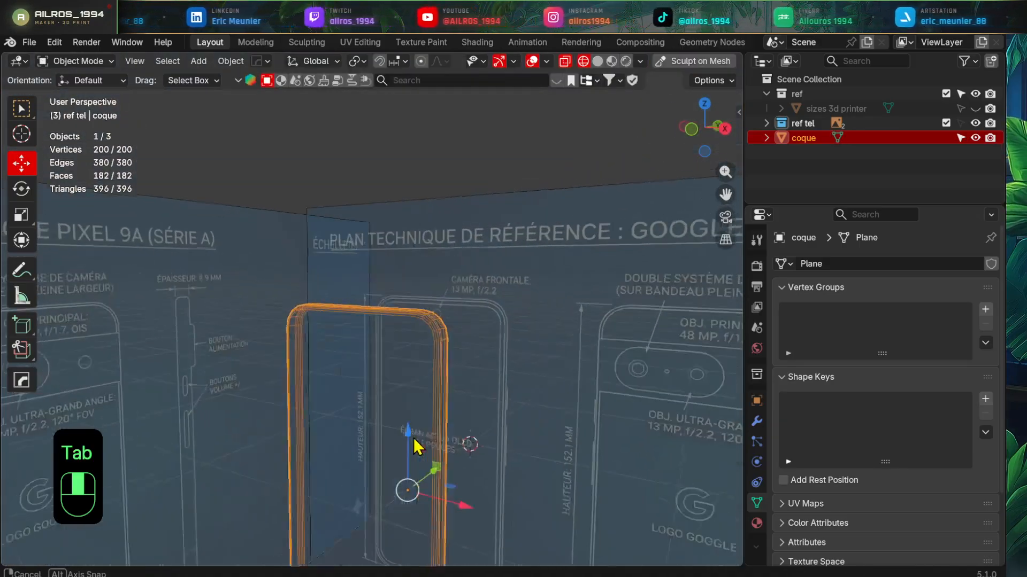
pyautogui.press('z')
pyautogui.click(482, 424)
pyautogui.moveTo(483, 425)
pyautogui.mouseDown(button='middle')
pyautogui.moveTo(500, 397)
pyautogui.moveTo(535, 428)
pyautogui.moveTo(556, 399)
pyautogui.moveTo(442, 374)
pyautogui.moveTo(412, 347)
pyautogui.moveTo(415, 374)
pyautogui.mouseUp(button='middle')
pyautogui.press('Tab')
pyautogui.press('3')
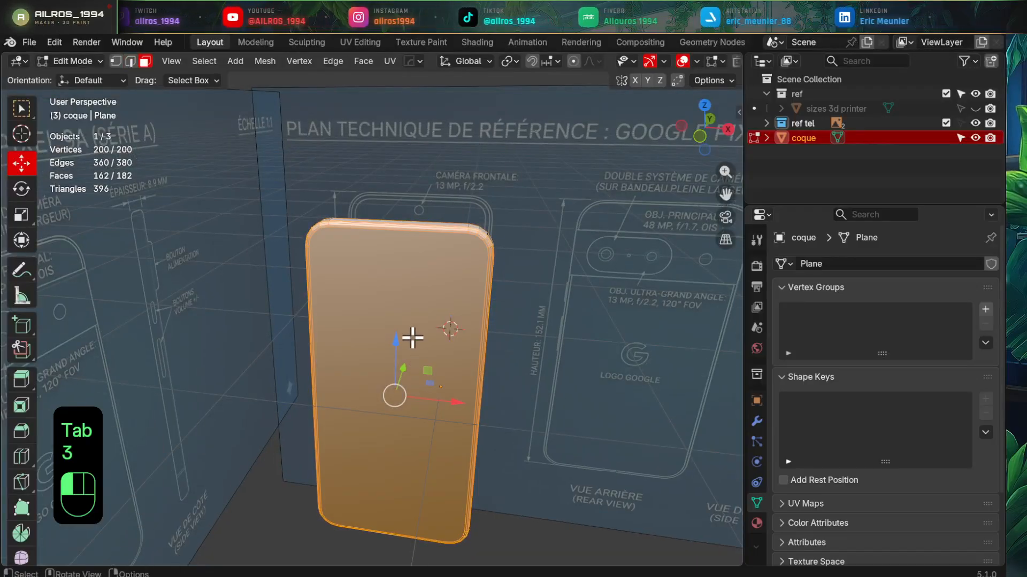
pyautogui.click(412, 337)
# - Show the front view in wireframe, apply all transforms to "coque", and re-enter Edit Mode
pyautogui.keyDown('alt'); pyautogui.moveTo(473, 394); pyautogui.dragTo(465, 321, button='middle'); pyautogui.keyUp('alt')
pyautogui.scroll(3, 548, 275)
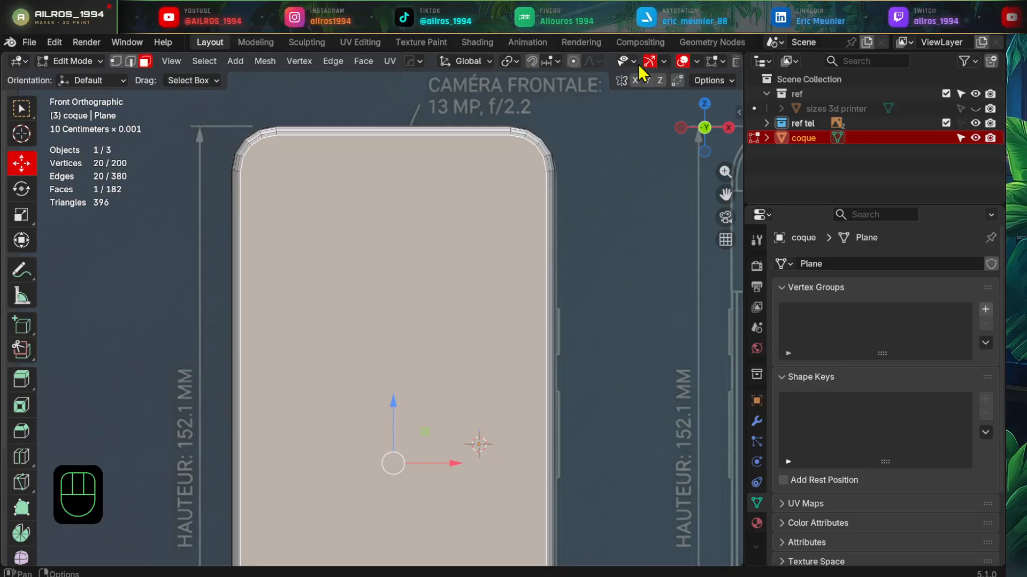
pyautogui.scroll(-3, 643, 72)
pyautogui.click(673, 61)
pyautogui.scroll(3, 586, 258)
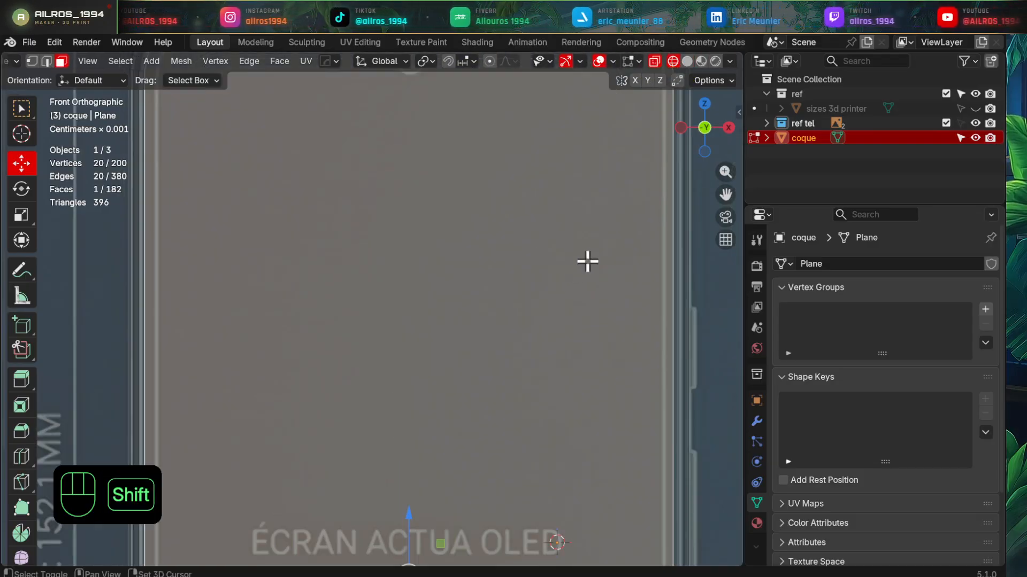
pyautogui.moveTo(587, 259)
pyautogui.keyDown('shift'); pyautogui.mouseDown(button='middle')
pyautogui.moveTo(491, 490)
pyautogui.moveTo(606, 331)
pyautogui.moveTo(556, 349)
pyautogui.mouseUp(button='middle'); pyautogui.keyUp('shift')
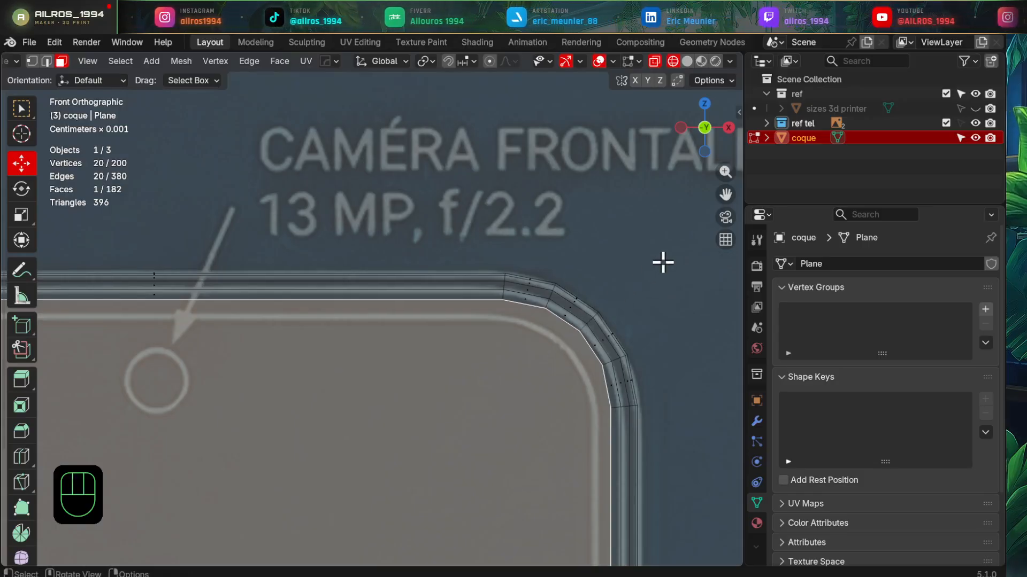
pyautogui.press('Tab')
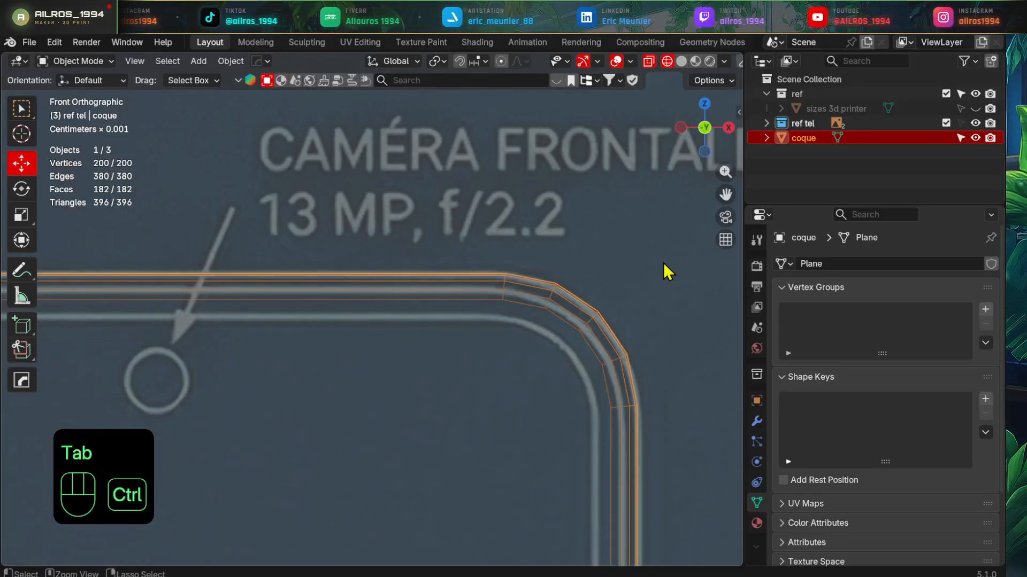
pyautogui.hotkey('ctrl', 'a')
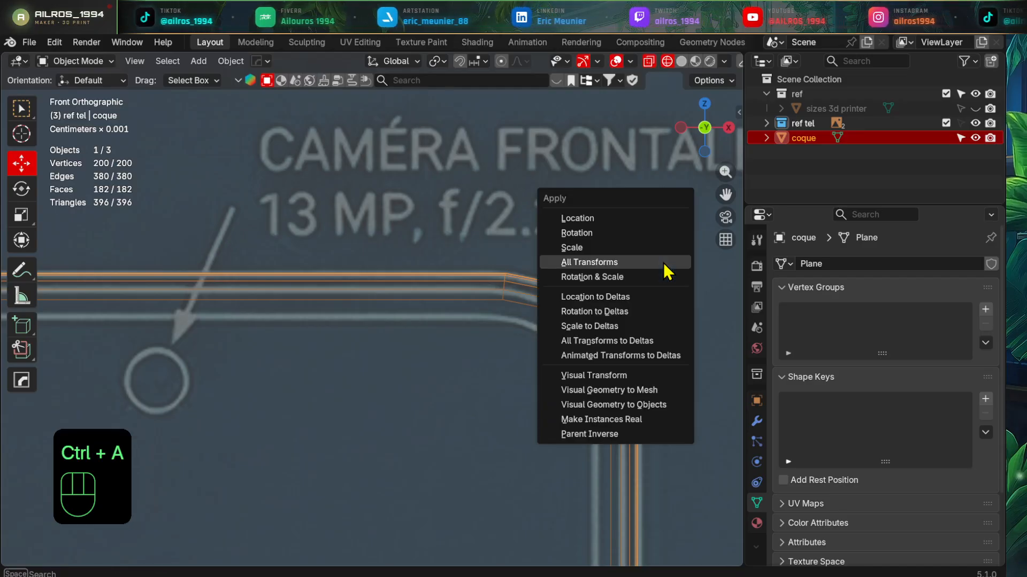
pyautogui.click(663, 262)
pyautogui.press('Tab')
# - Inset the front face by about 1.32 cm to the drawing's inner screen outline, then return to Object Mode with solid shading
pyautogui.keyDown('shift'); pyautogui.moveTo(644, 298); pyautogui.dragTo(667, 261, button='middle'); pyautogui.keyUp('shift')
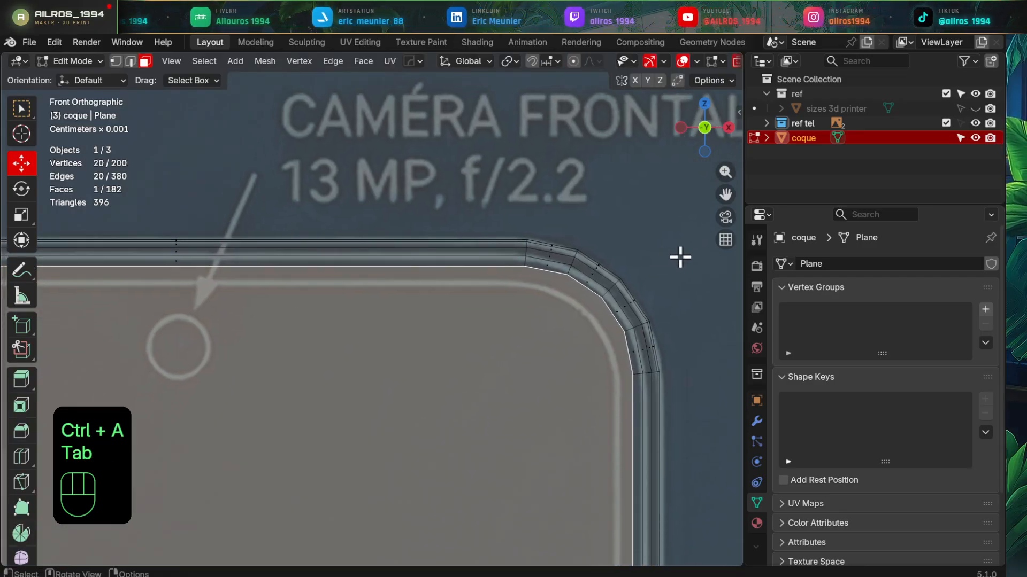
pyautogui.press('i')
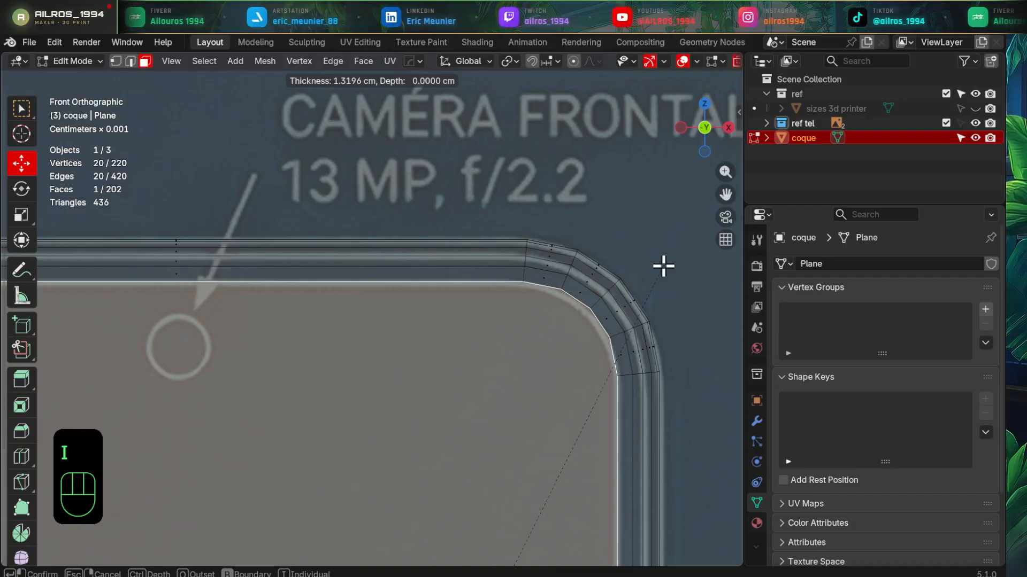
pyautogui.click(663, 266)
pyautogui.scroll(-4, 621, 339)
pyautogui.keyDown('shift'); pyautogui.moveTo(620, 339); pyautogui.dragTo(420, 401, button='middle'); pyautogui.keyUp('shift')
pyautogui.press('Tab')
pyautogui.hotkey('shift', 'z')
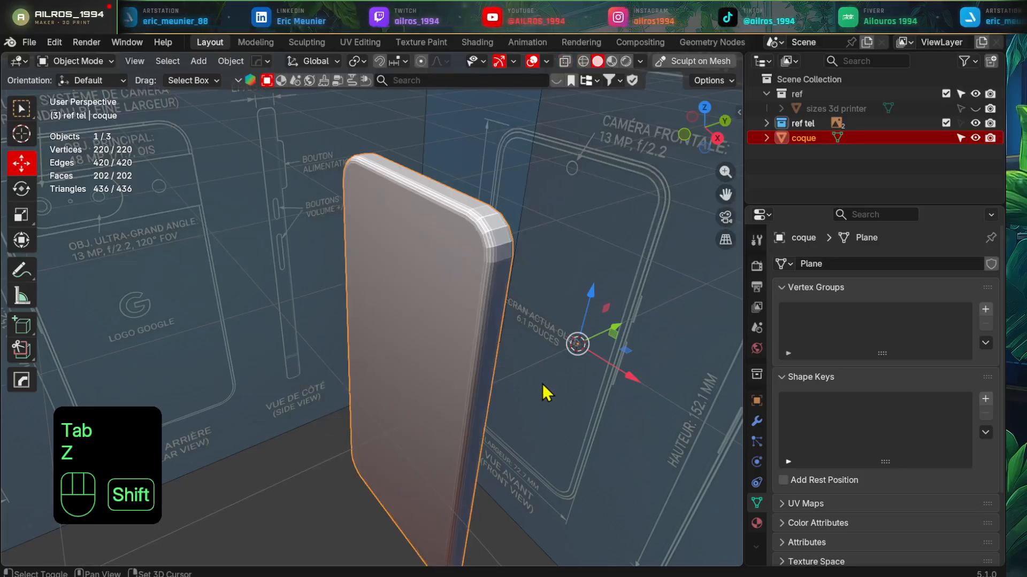
pyautogui.moveTo(545, 394)
pyautogui.mouseDown(button='middle')
pyautogui.moveTo(481, 390)
pyautogui.moveTo(496, 390)
pyautogui.mouseUp(button='middle')
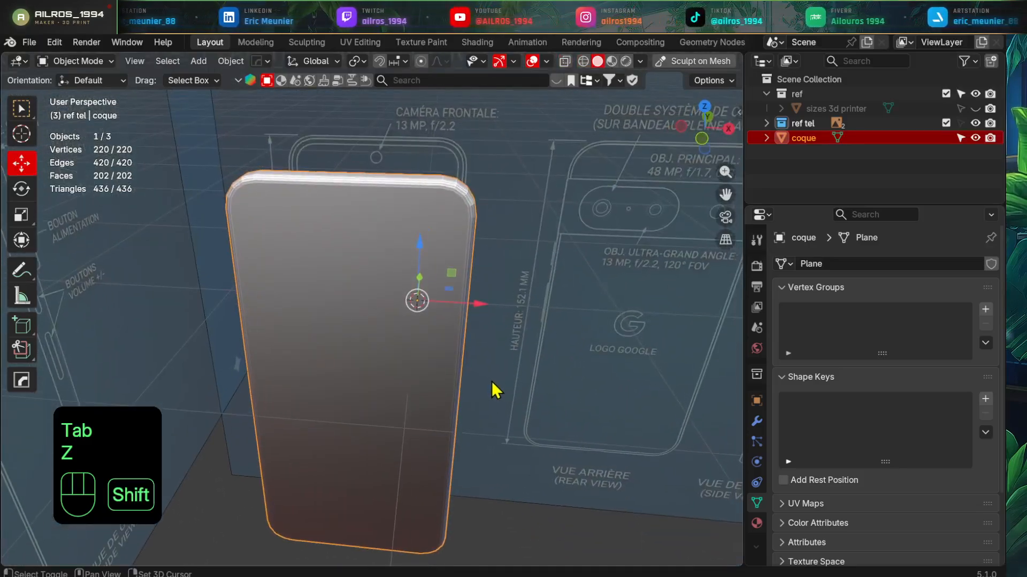
# - Open the search for a modifier to add to "coque"
pyautogui.click(756, 421)
pyautogui.click(832, 266)
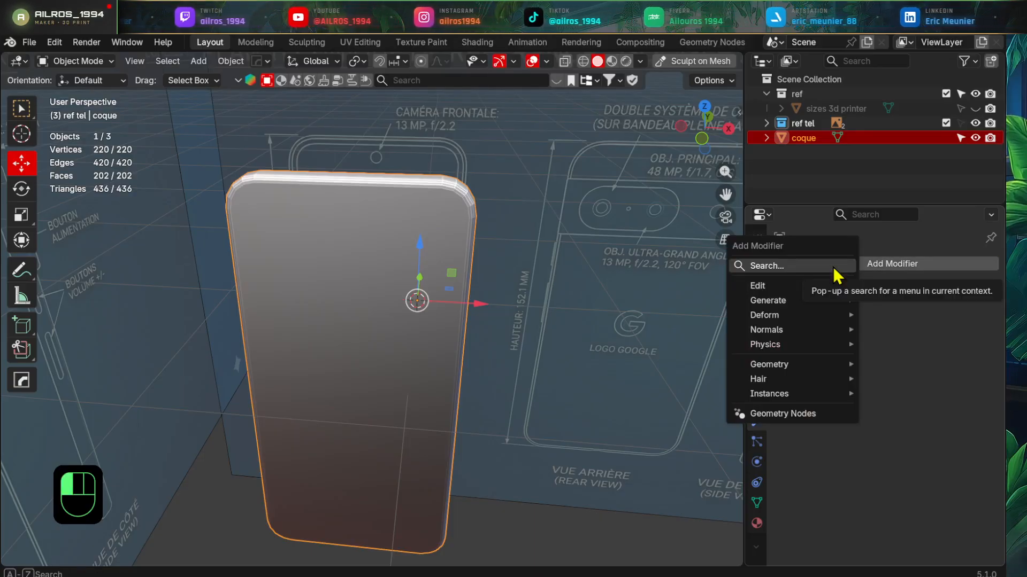
pyautogui.click(832, 266)
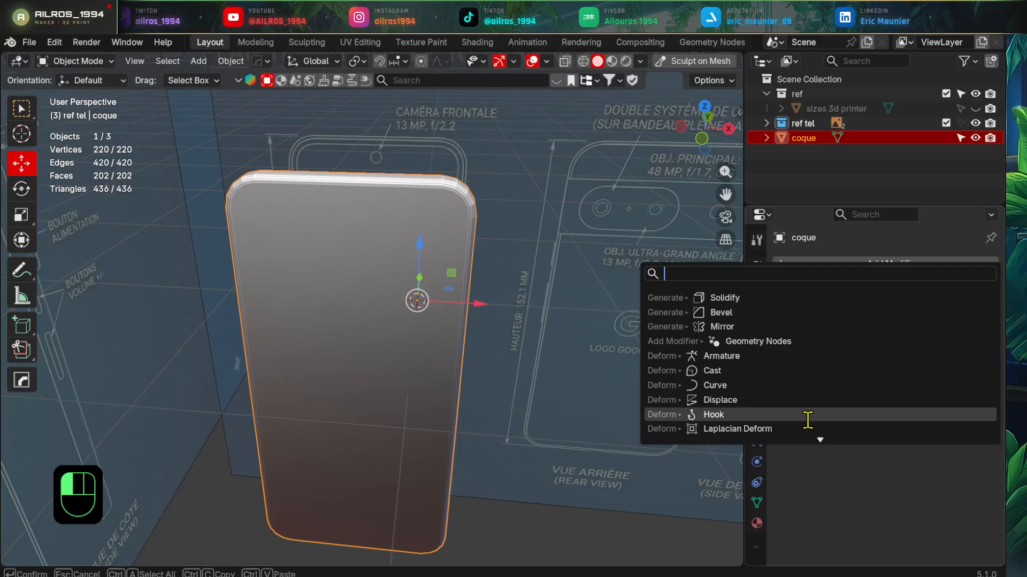
pyautogui.write('mu')
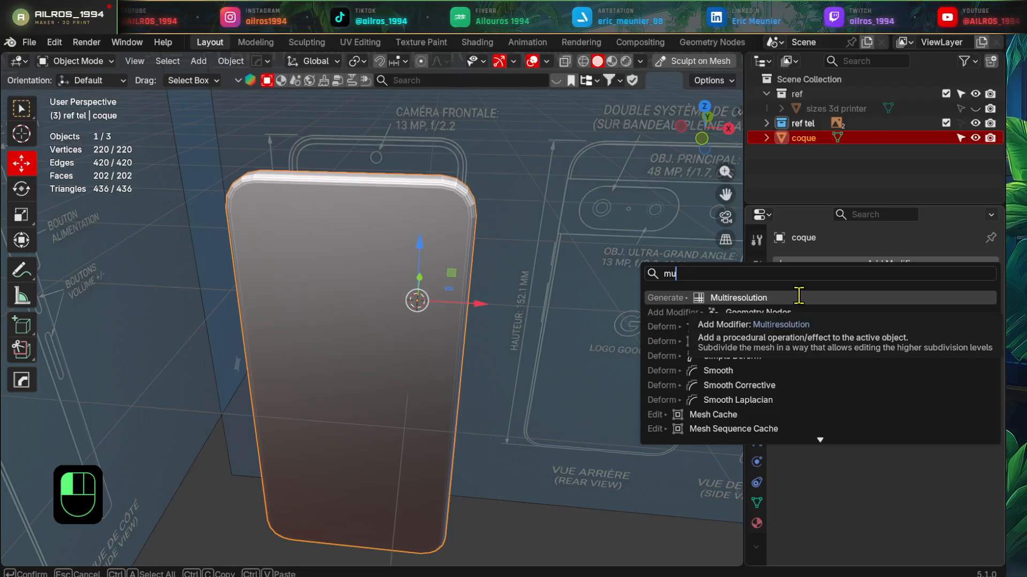
pyautogui.press('BackSpace')
pyautogui.press('BackSpace')
pyautogui.write('su')
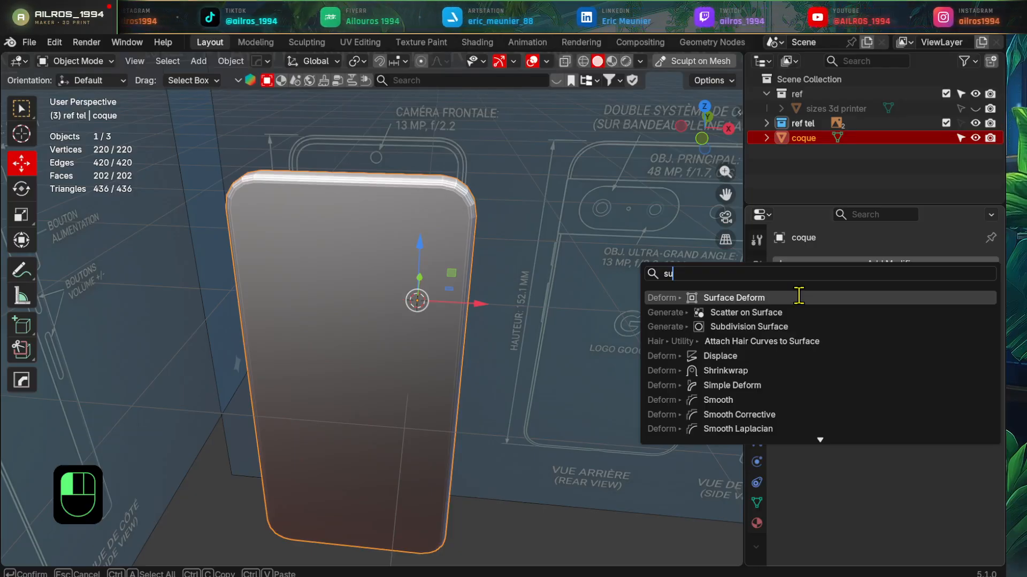
pyautogui.press('BackSpace')
pyautogui.press('BackSpace')
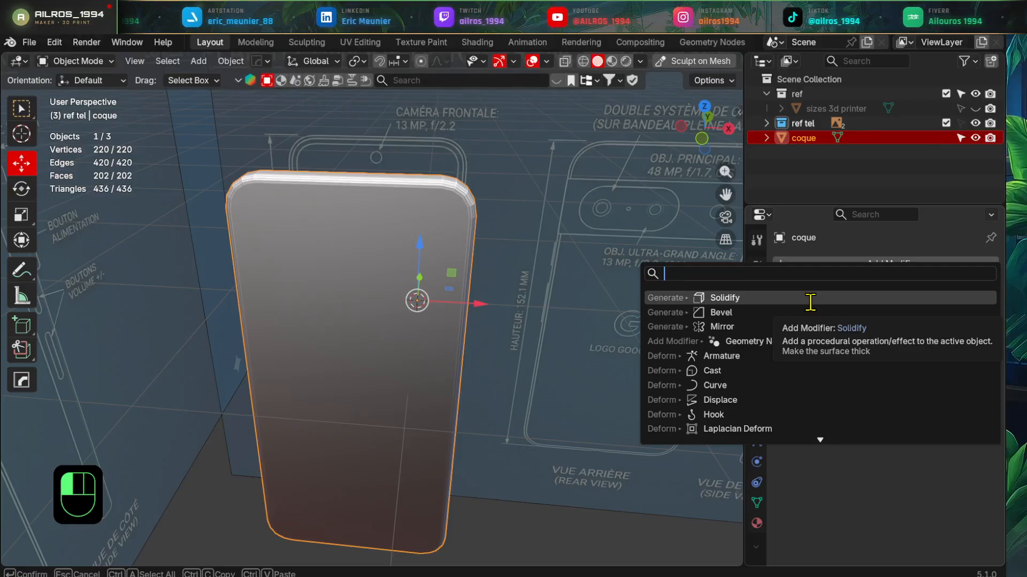
# - Add a Multiresolution modifier to "coque" and subdivide it three times
pyautogui.write('mul')
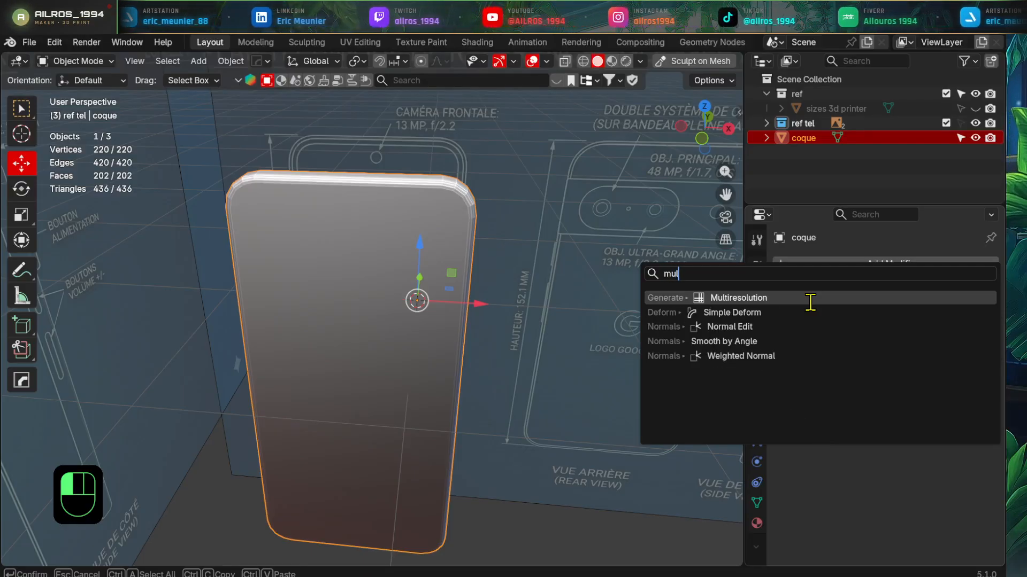
pyautogui.click(810, 302)
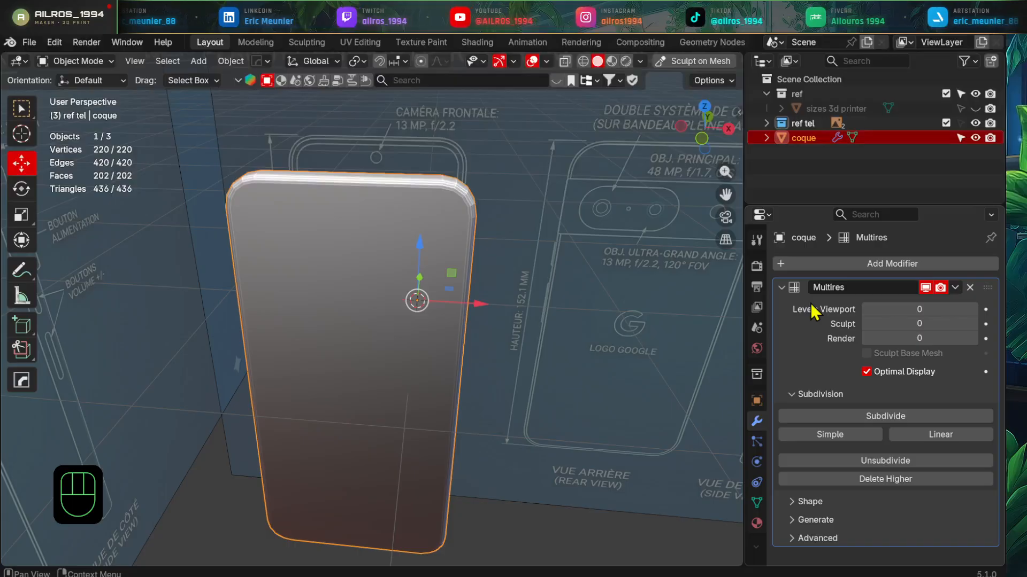
pyautogui.click(902, 417)
pyautogui.click(903, 417)
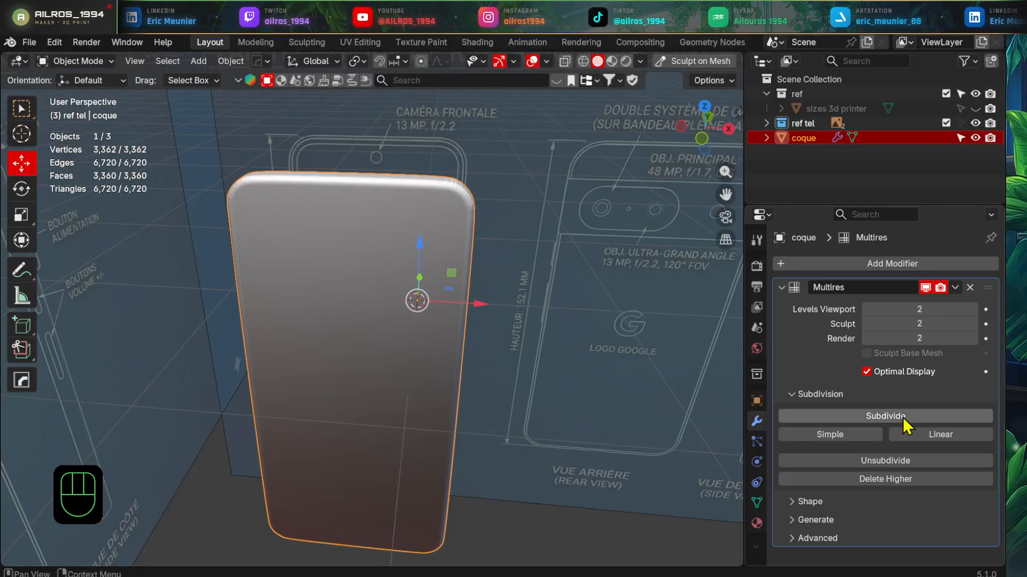
pyautogui.click(903, 417)
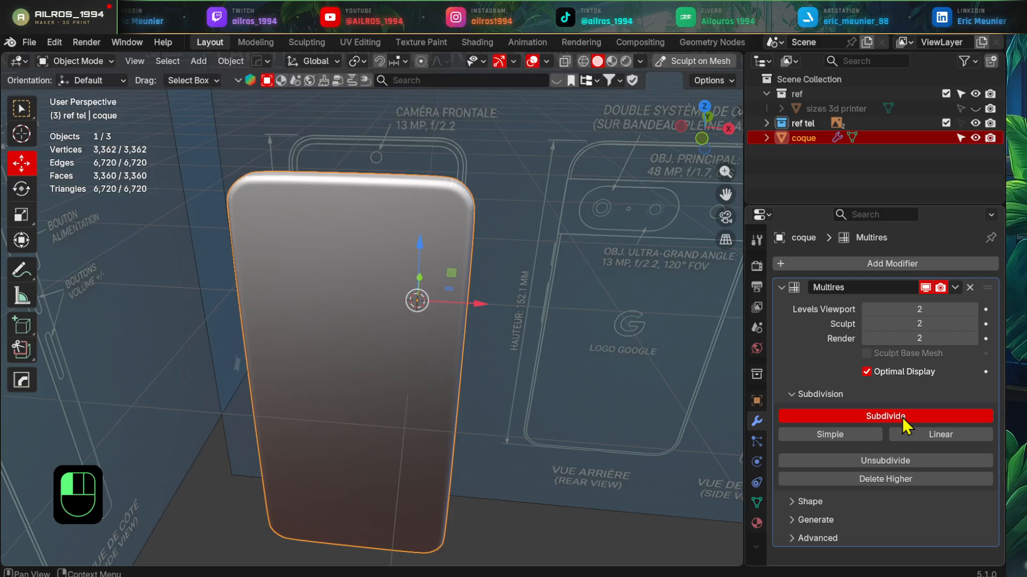
# - Set the Multires modifier's Sculpt and Render levels to 0 and collapse its settings
pyautogui.click(866, 339)
pyautogui.click(866, 338)
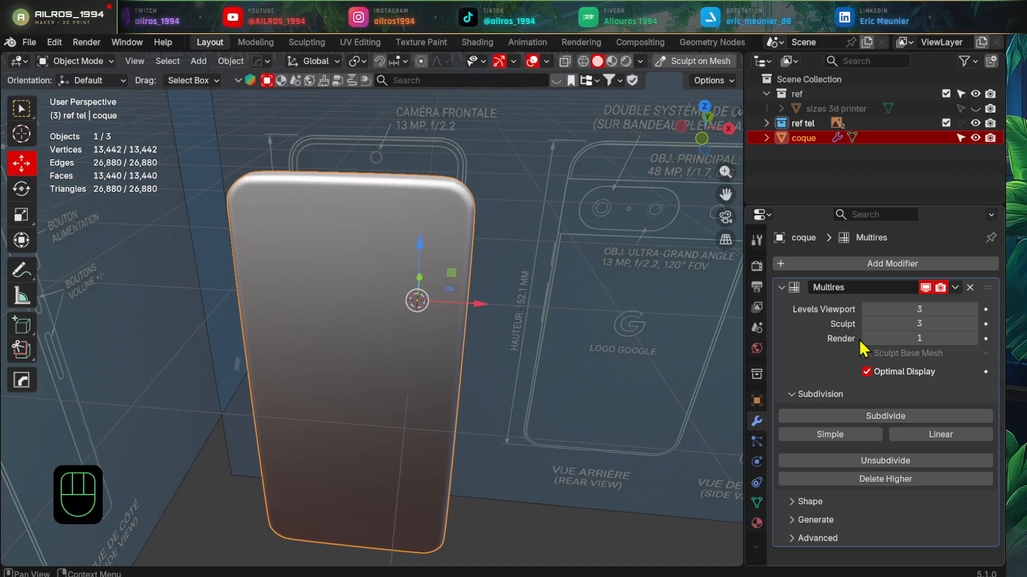
pyautogui.moveTo(870, 326)
pyautogui.mouseDown()
pyautogui.moveTo(829, 326)
pyautogui.moveTo(861, 339)
pyautogui.moveTo(834, 339)
pyautogui.mouseUp()
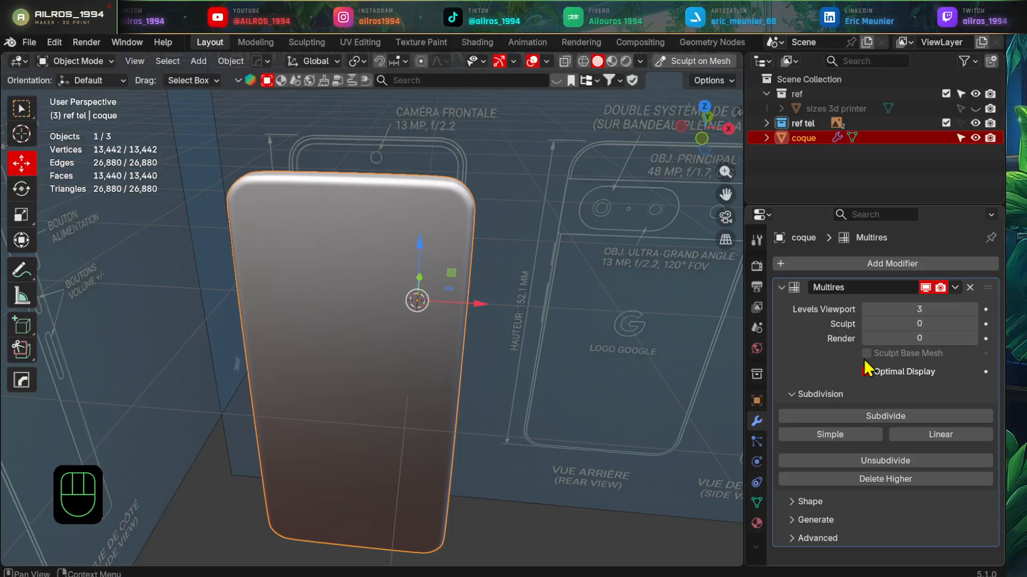
pyautogui.click(782, 290)
pyautogui.moveTo(522, 419); pyautogui.dragTo(518, 321, button='middle')
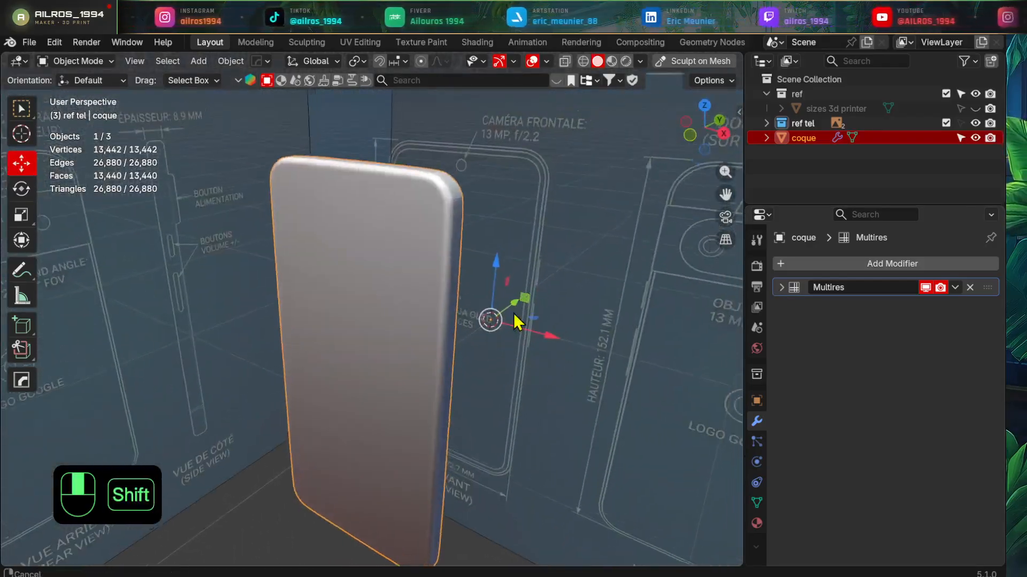
pyautogui.scroll(6, 454, 367)
pyautogui.scroll(3, 538, 246)
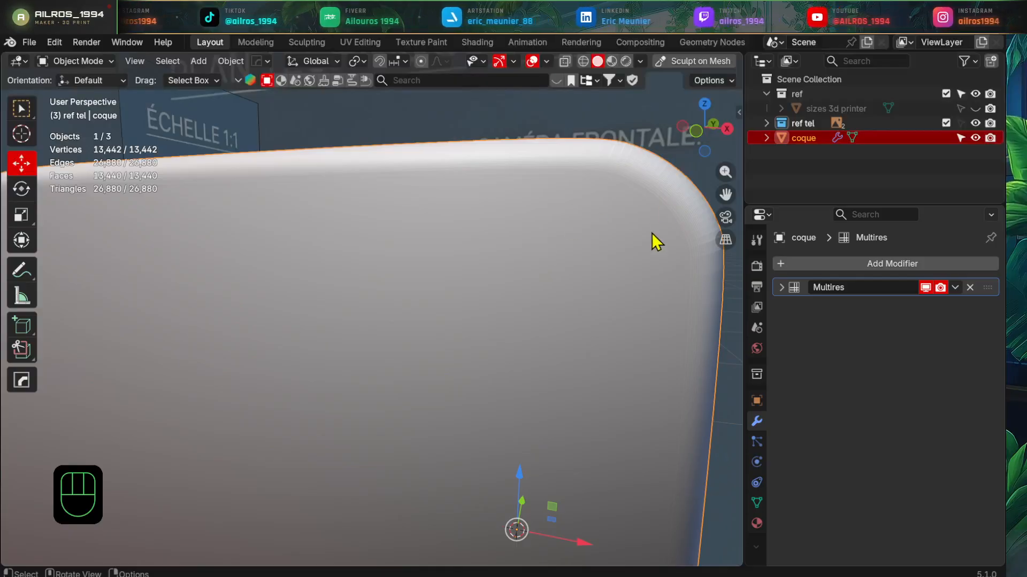
pyautogui.scroll(-5, 621, 278)
pyautogui.keyDown('shift'); pyautogui.moveTo(580, 363); pyautogui.dragTo(581, 316, button='middle'); pyautogui.keyUp('shift')
pyautogui.click(779, 289)
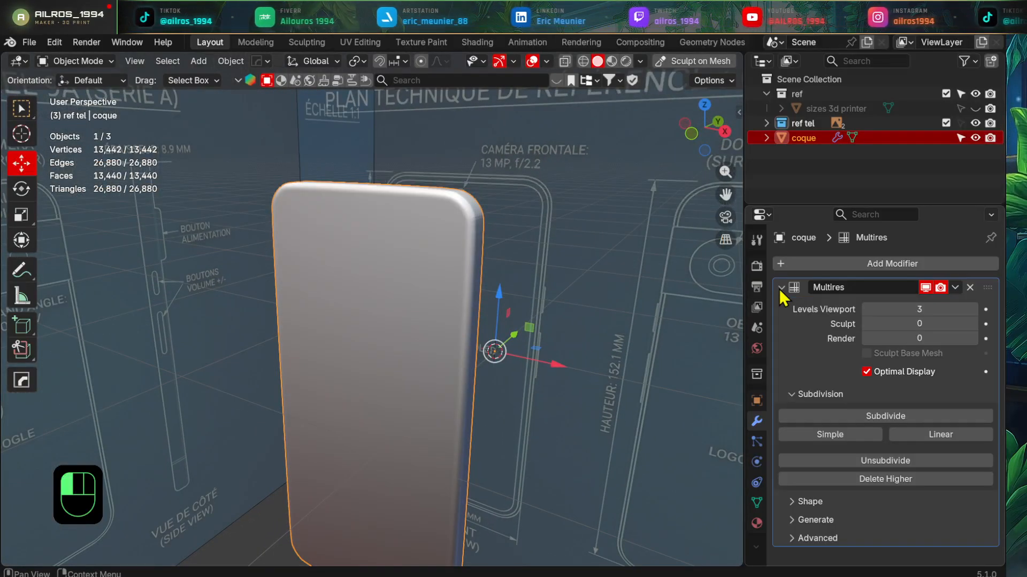
pyautogui.hotkey('ctrl', 'a')
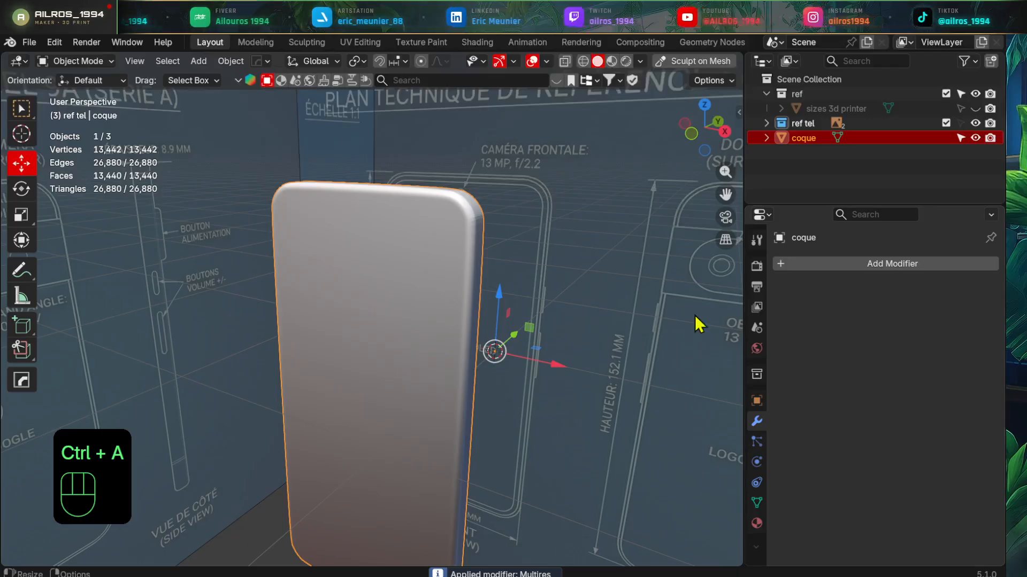
pyautogui.moveTo(535, 310); pyautogui.dragTo(420, 305, button='middle')
pyautogui.press('Tab')
pyautogui.scroll(-4, 488, 312)
pyautogui.hotkey('ctrl', 'z')
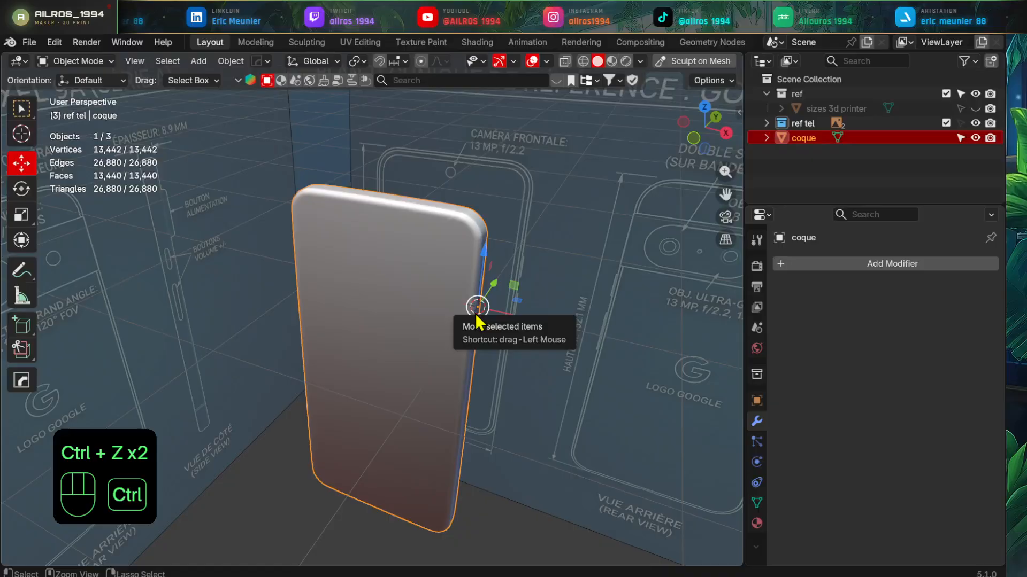
pyautogui.hotkey('ctrl', 'z')
# - Delete the inset front face of "coque" in Edit Mode, then return to Object Mode
pyautogui.keyDown('shift'); pyautogui.moveTo(525, 360); pyautogui.dragTo(489, 341, button='middle'); pyautogui.keyUp('shift')
pyautogui.press('Tab')
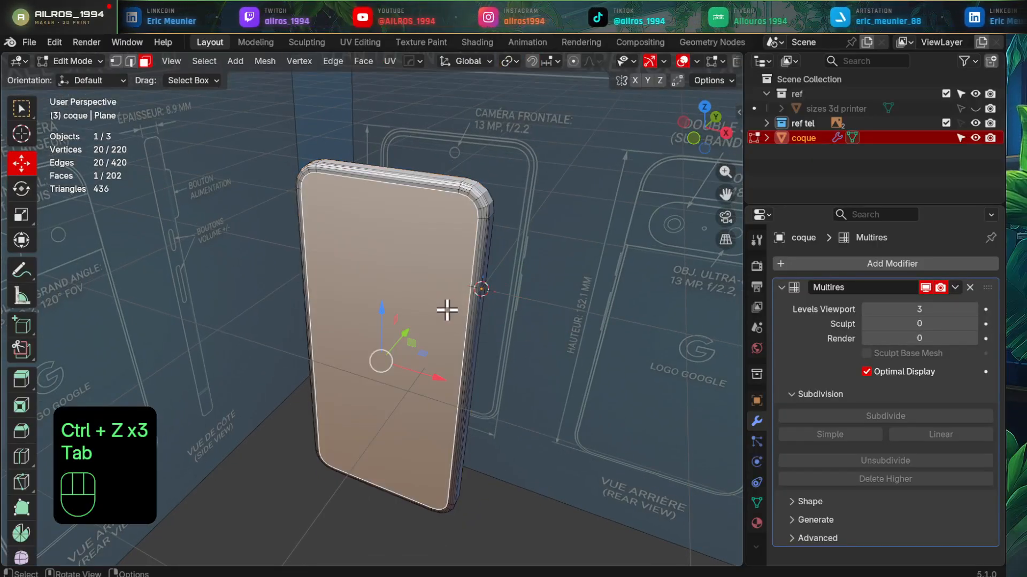
pyautogui.keyDown('shift'); pyautogui.moveTo(447, 305); pyautogui.dragTo(445, 349, button='middle'); pyautogui.keyUp('shift')
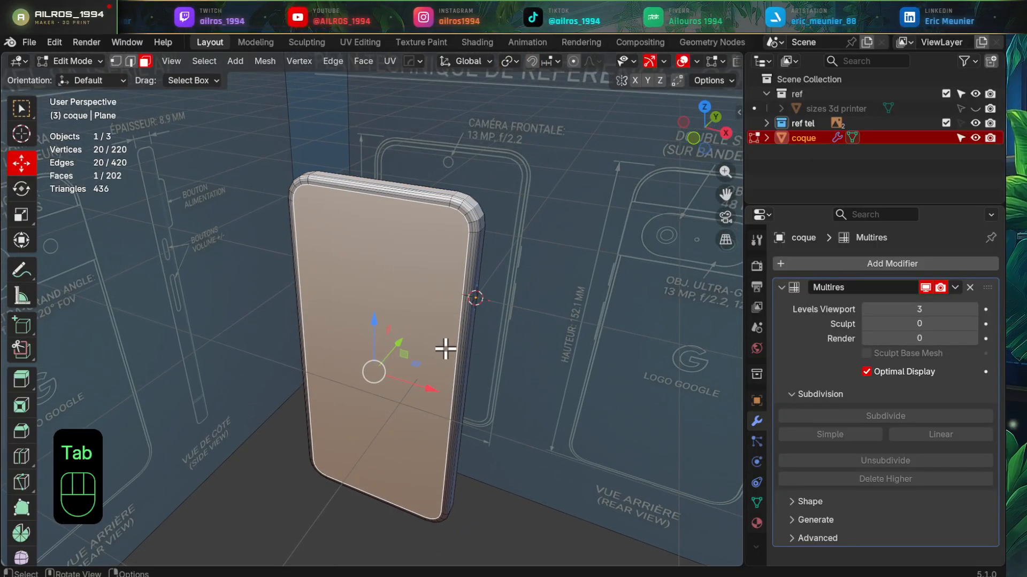
pyautogui.press('x')
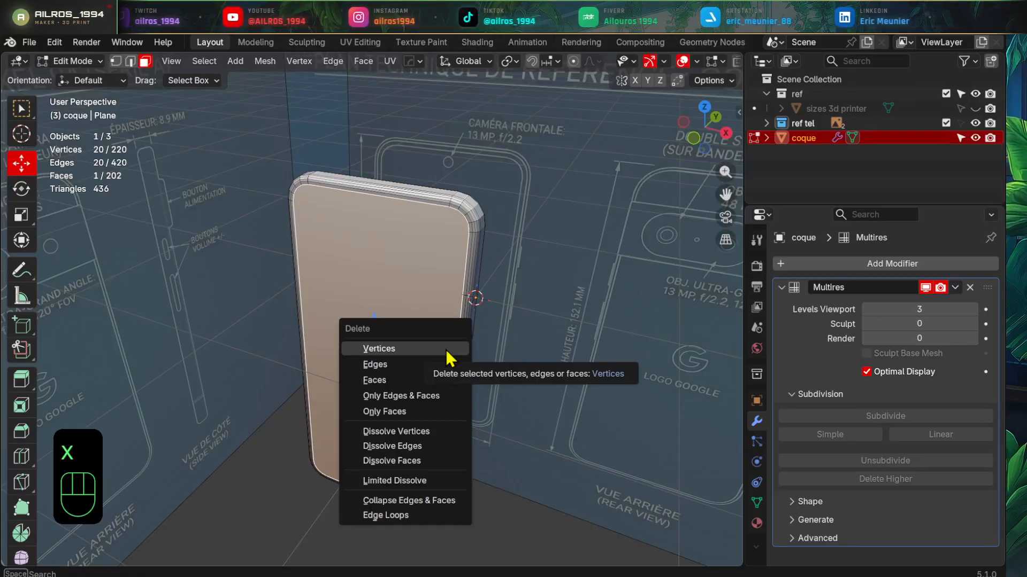
pyautogui.click(424, 380)
pyautogui.press('Tab')
pyautogui.keyDown('shift'); pyautogui.moveTo(461, 370); pyautogui.dragTo(450, 364, button='middle'); pyautogui.keyUp('shift')
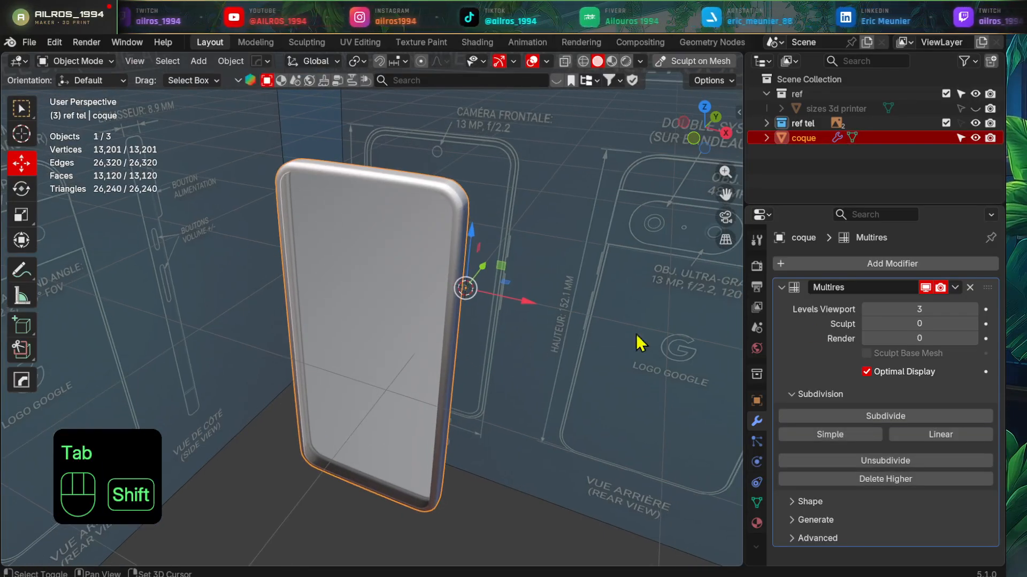
# - Apply the Multires modifier on "coque"
pyautogui.click(955, 287)
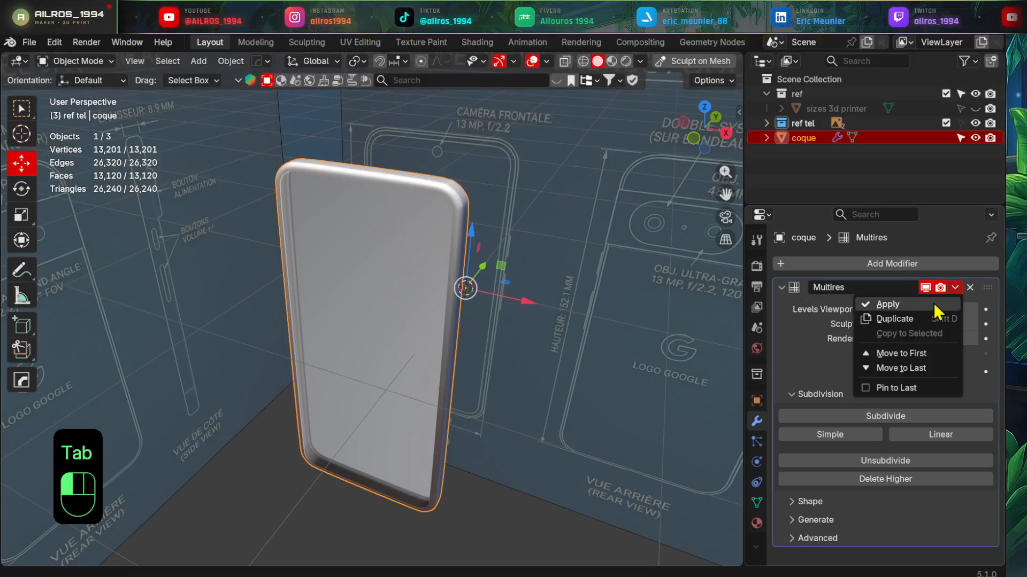
pyautogui.click(932, 304)
pyautogui.moveTo(573, 383); pyautogui.dragTo(459, 348, button='middle')
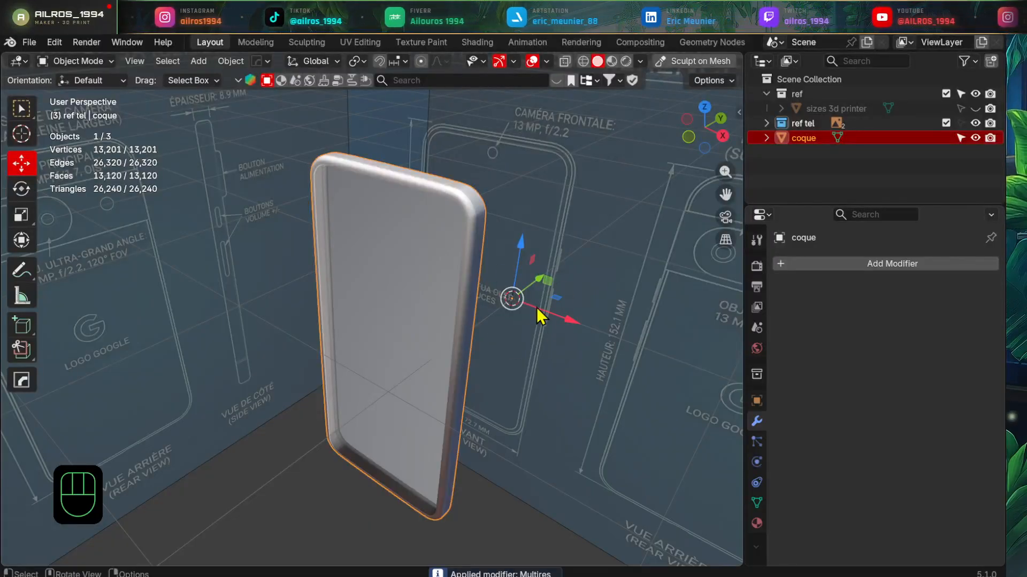
# - Select the whole "coque" mesh in Edit Mode and snap the 3D cursor to the selection
pyautogui.press('Tab')
pyautogui.press('a')
pyautogui.moveTo(530, 349); pyautogui.dragTo(522, 352, button='middle')
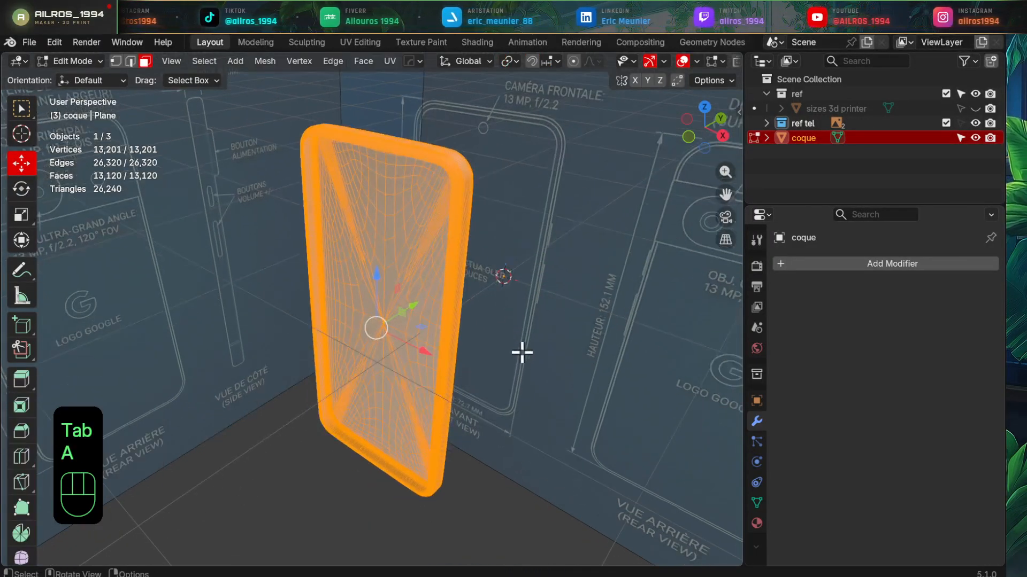
pyautogui.moveTo(533, 293)
pyautogui.mouseDown(button='middle')
pyautogui.moveTo(499, 330)
pyautogui.moveTo(545, 307)
pyautogui.mouseUp(button='middle')
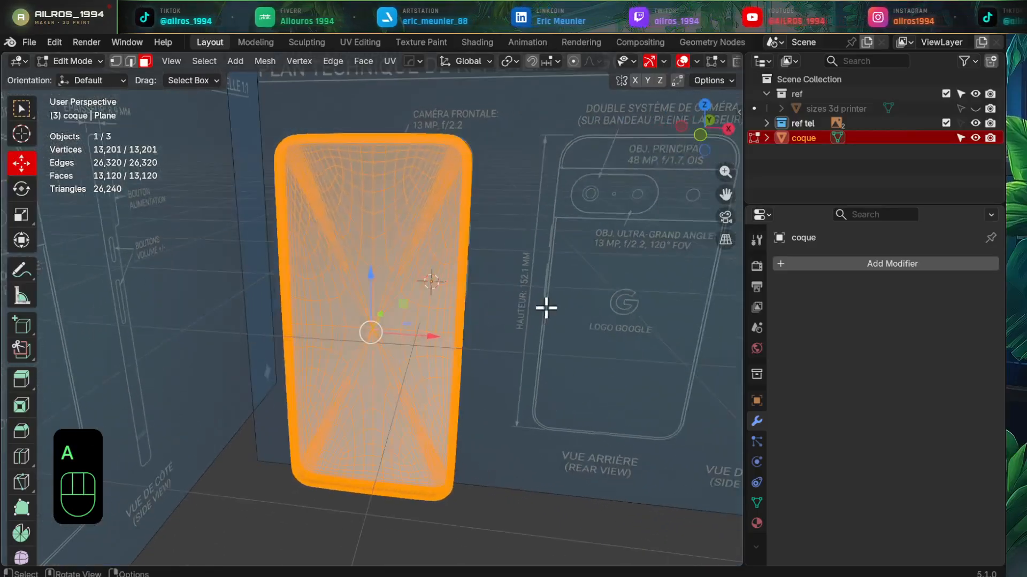
pyautogui.scroll(3, 499, 321)
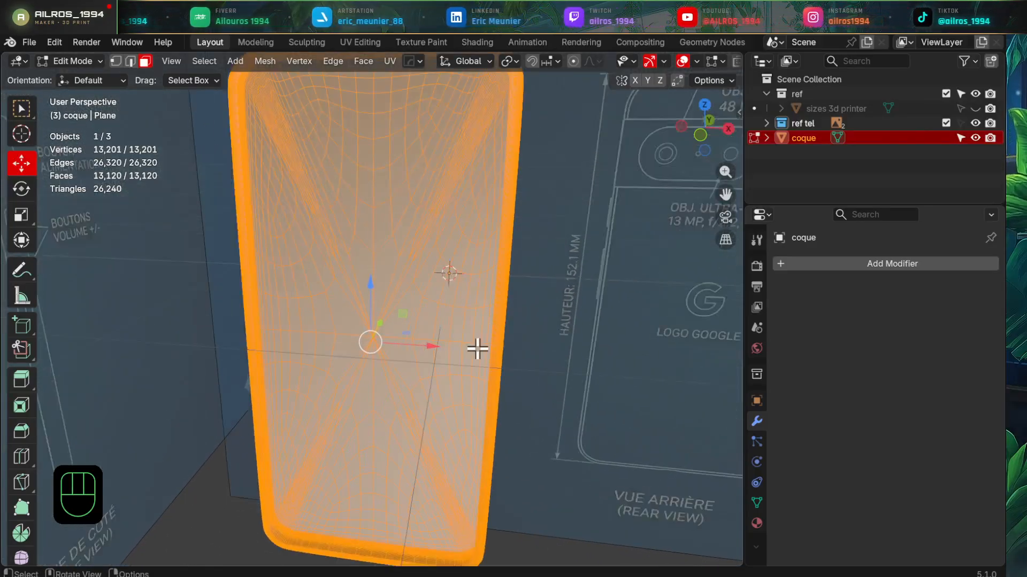
pyautogui.moveTo(476, 348); pyautogui.dragTo(490, 323, button='middle')
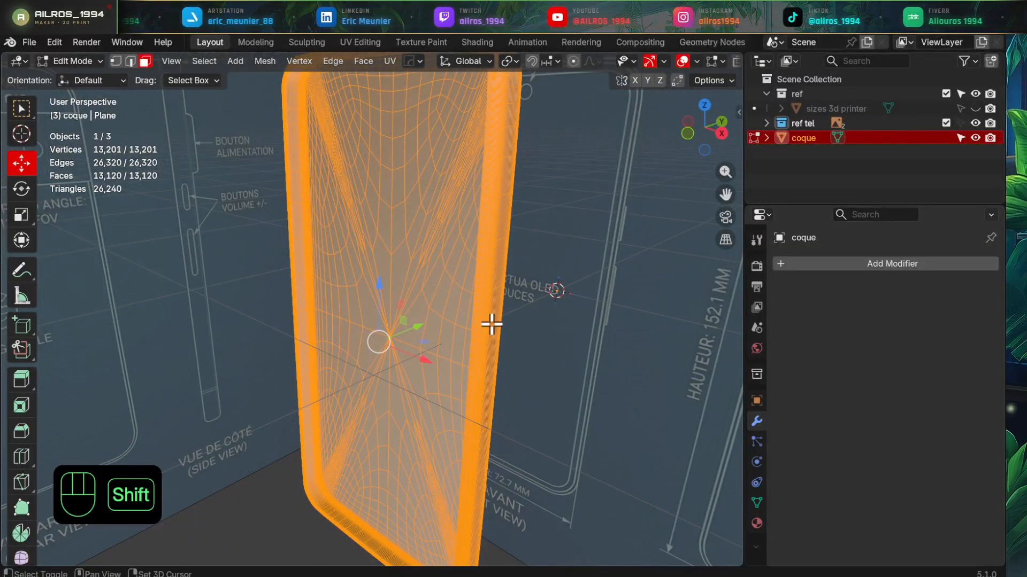
pyautogui.hotkey('shift', 's')
pyautogui.hotkey('shift', 's')
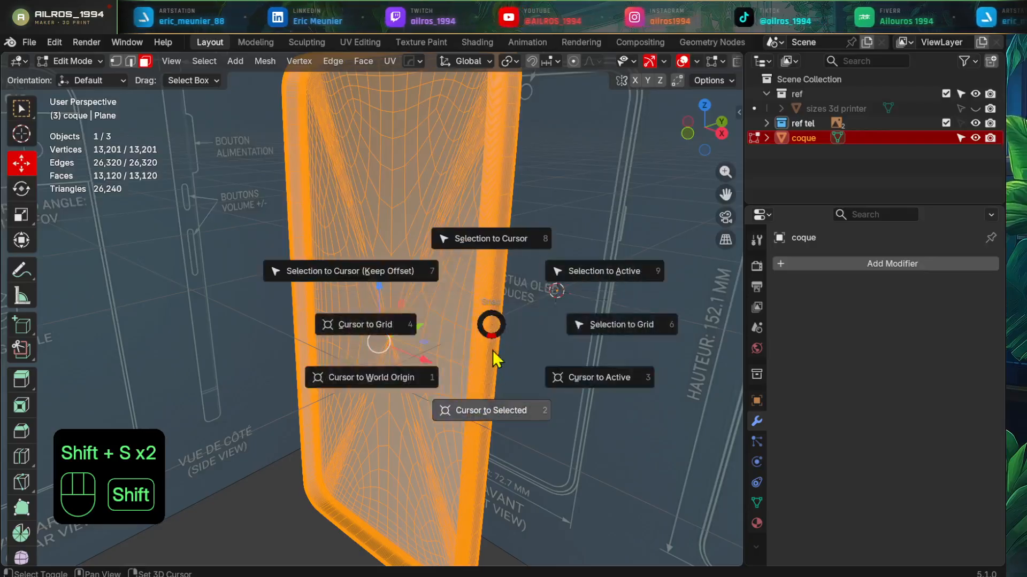
pyautogui.click(497, 416)
pyautogui.moveTo(460, 399); pyautogui.dragTo(504, 375, button='middle')
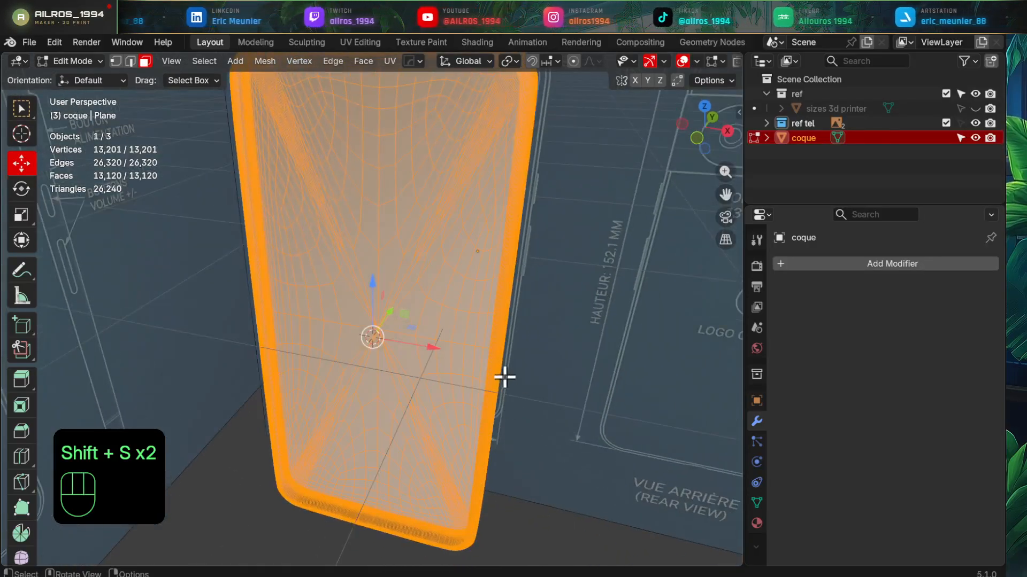
# - Return to Object Mode and set the origin of "coque" to the 3D cursor
pyautogui.press('Tab')
pyautogui.scroll(-1, 385, 260)
pyautogui.keyDown('shift'); pyautogui.moveTo(411, 257); pyautogui.dragTo(415, 288, button='middle'); pyautogui.keyUp('shift')
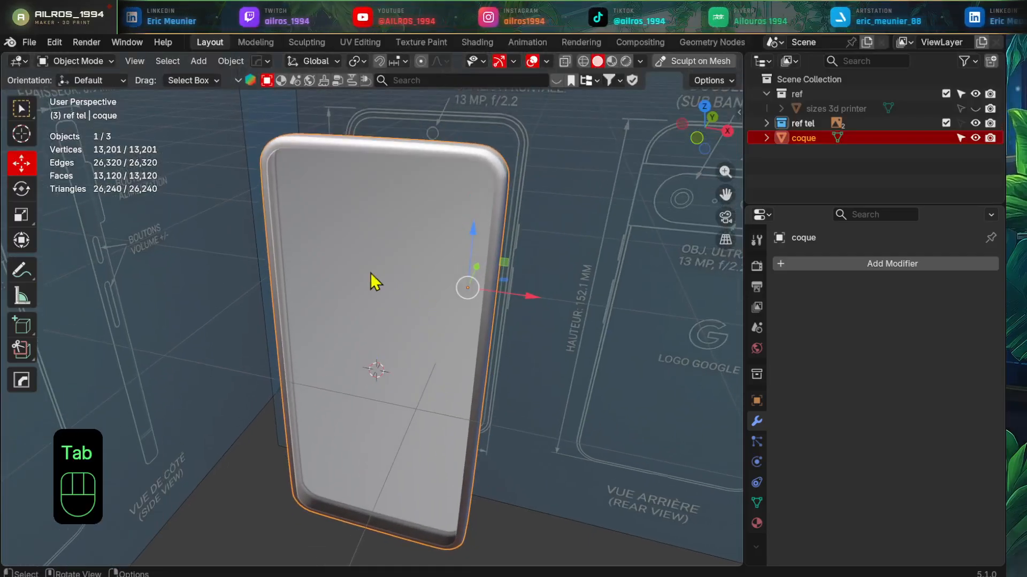
pyautogui.rightClick(364, 271)
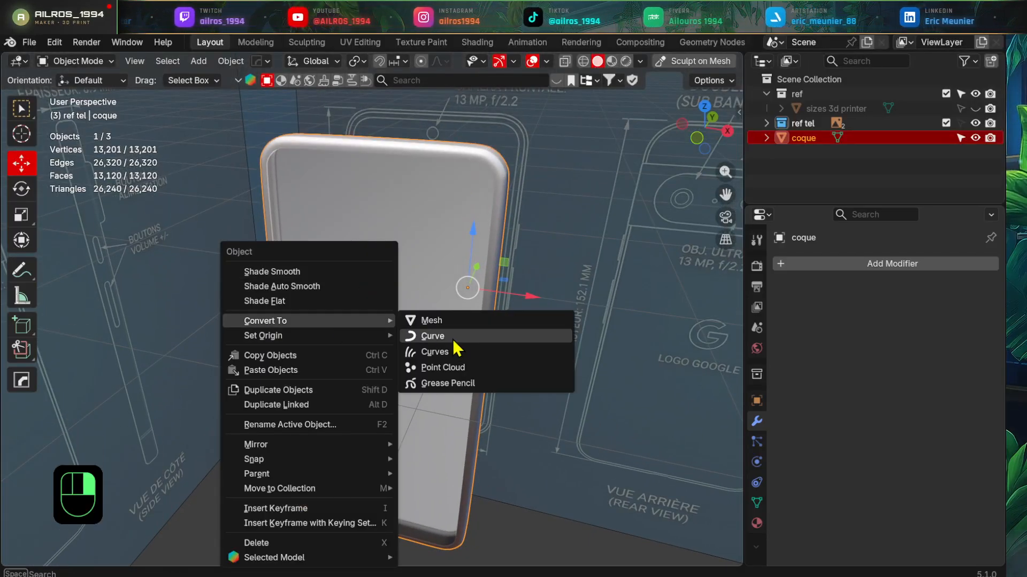
pyautogui.moveTo(318, 337)
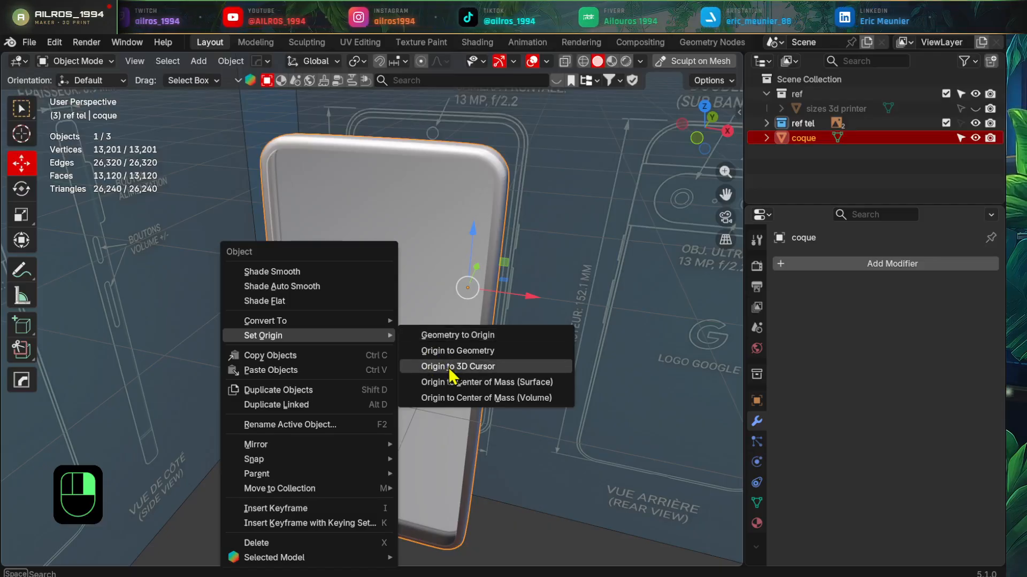
pyautogui.click(449, 369)
pyautogui.moveTo(521, 367); pyautogui.dragTo(433, 348, button='middle')
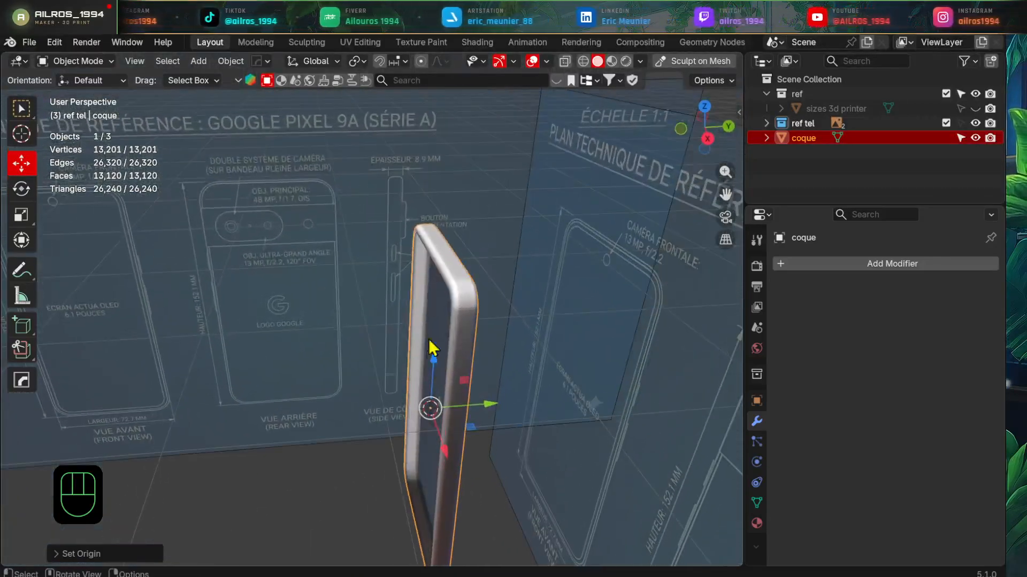
# - Place the 3D cursor in the upper part of the phone body, working from the front orthographic view
pyautogui.moveTo(407, 306); pyautogui.dragTo(629, 227, button='middle')
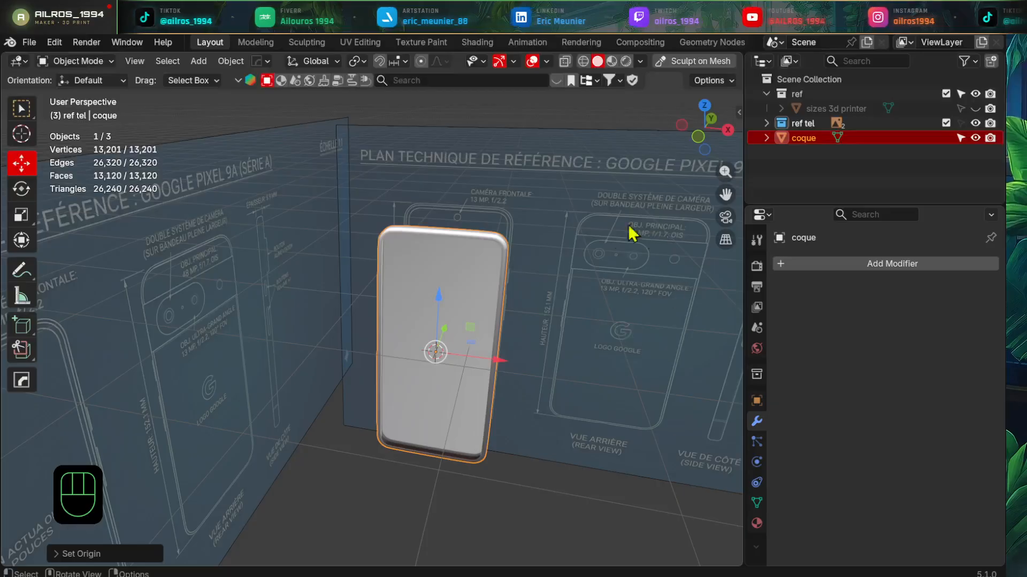
pyautogui.keyDown('shift'); pyautogui.moveTo(645, 308); pyautogui.dragTo(435, 321, button='middle'); pyautogui.keyUp('shift')
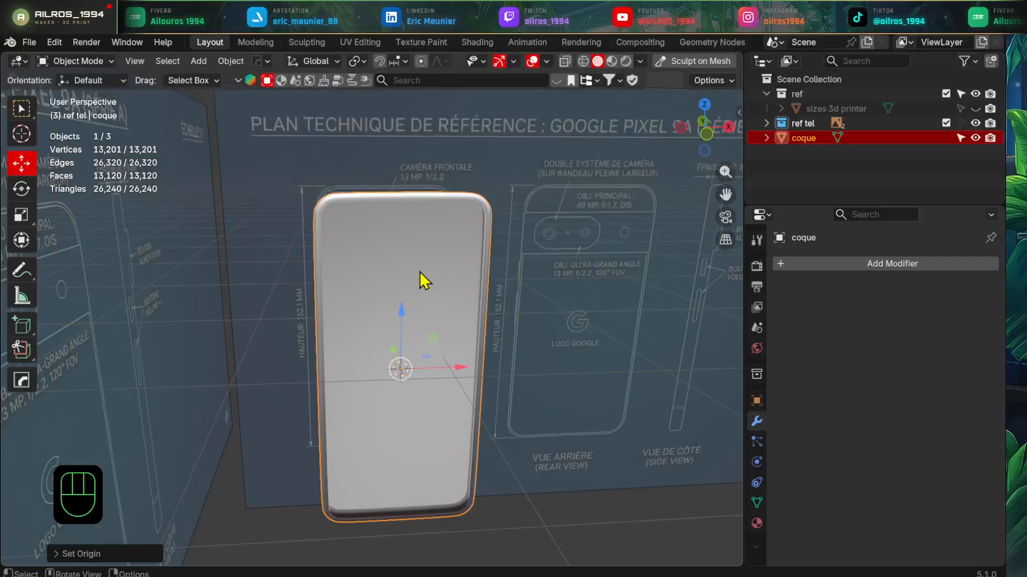
pyautogui.press('KP_1')
pyautogui.scroll(3, 420, 271)
pyautogui.keyDown('shift'); pyautogui.moveTo(438, 261); pyautogui.dragTo(383, 271, button='middle'); pyautogui.keyUp('shift')
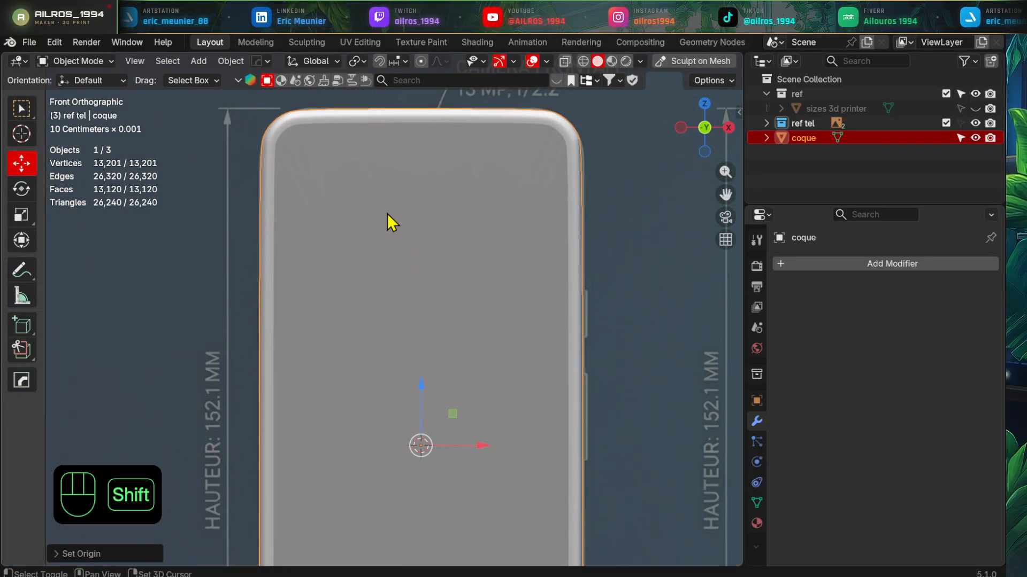
pyautogui.moveTo(387, 213); pyautogui.dragTo(310, 305, button='middle')
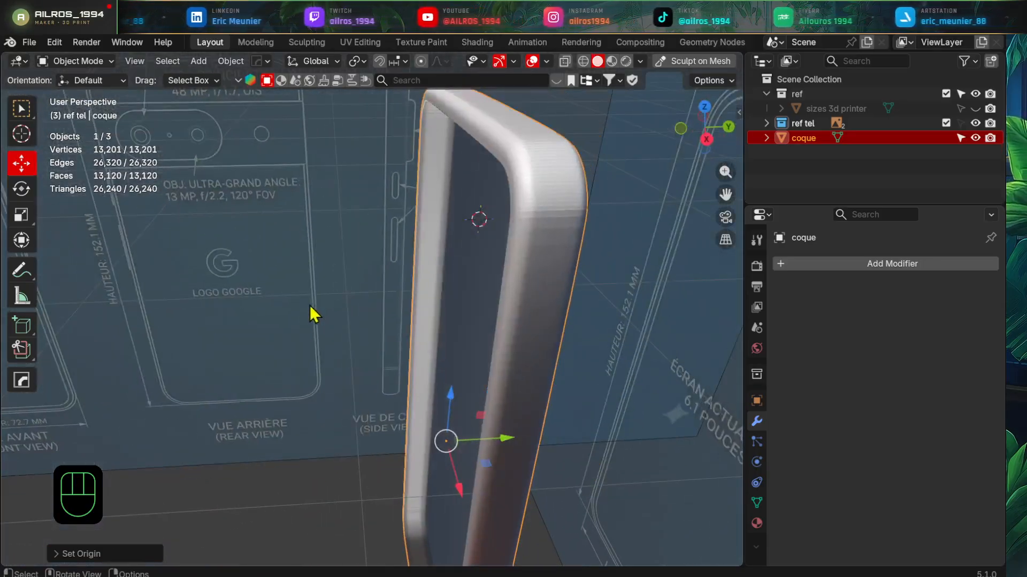
pyautogui.moveTo(419, 287); pyautogui.dragTo(470, 367, button='middle')
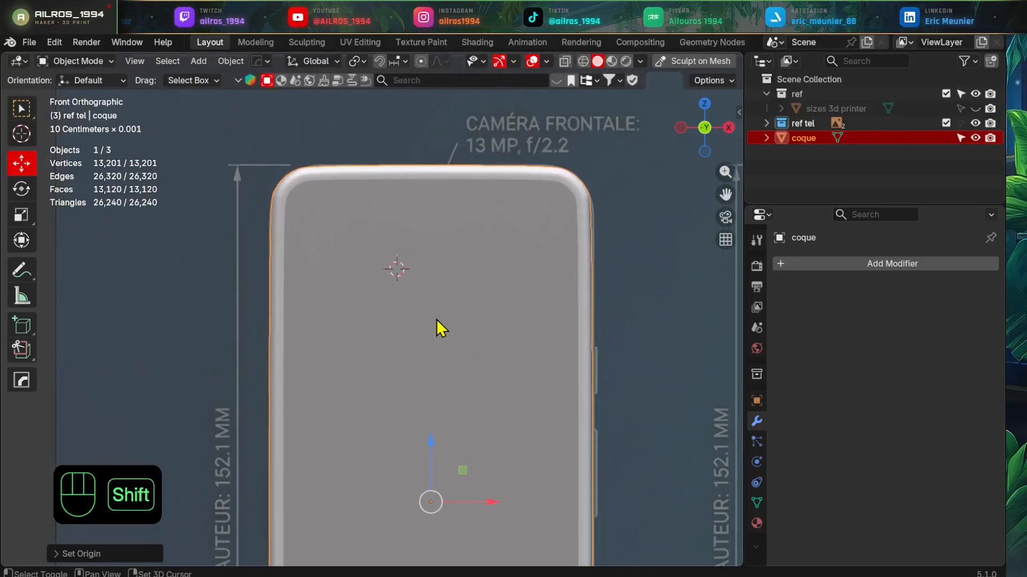
# - Add a mesh plane at the 3D cursor and align it to the front view
pyautogui.hotkey('shift', 'a')
pyautogui.moveTo(447, 286)
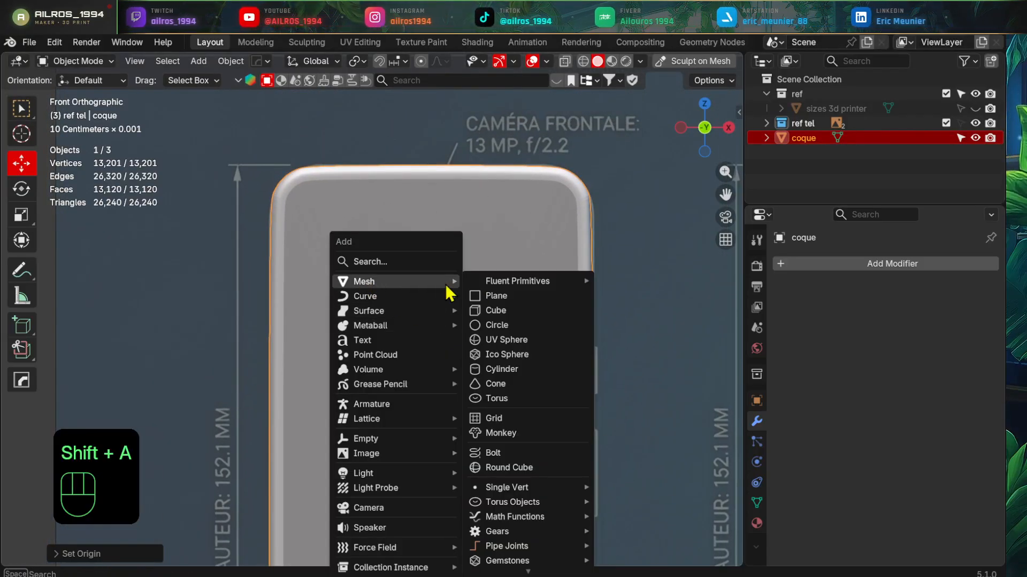
pyautogui.click(511, 295)
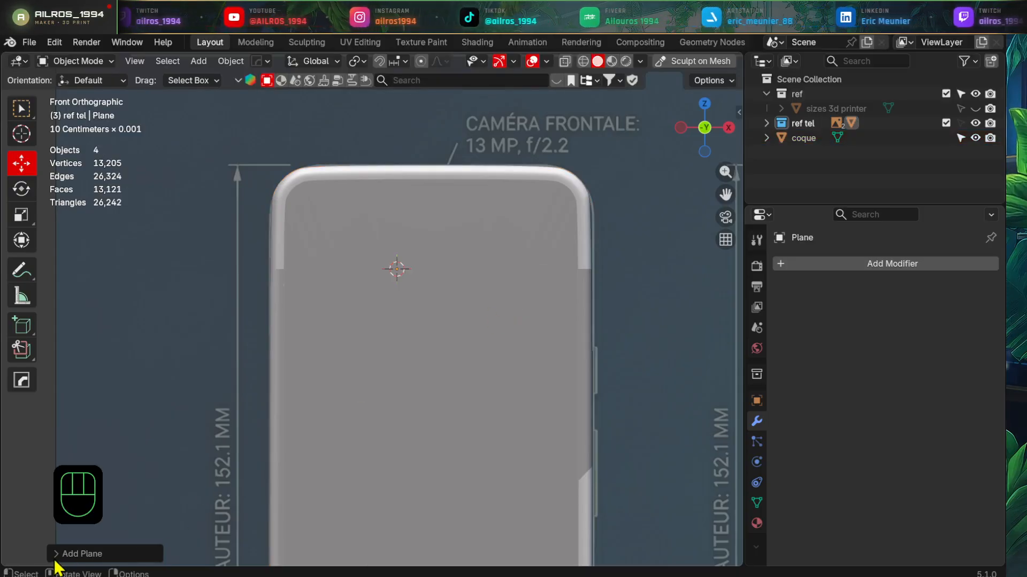
pyautogui.click(56, 559)
pyautogui.click(168, 461)
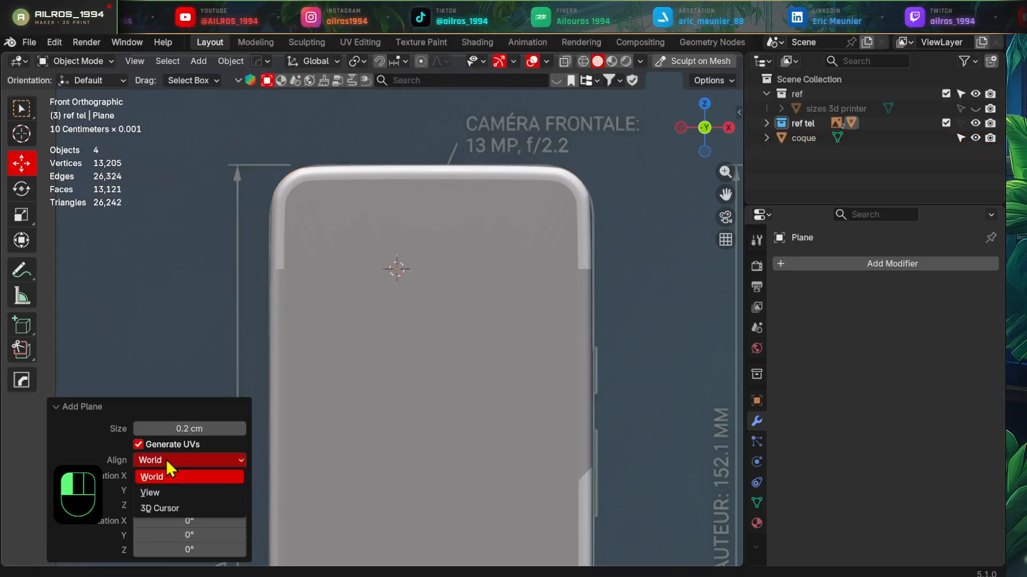
pyautogui.click(168, 493)
pyautogui.click(60, 408)
pyautogui.scroll(-5, 240, 403)
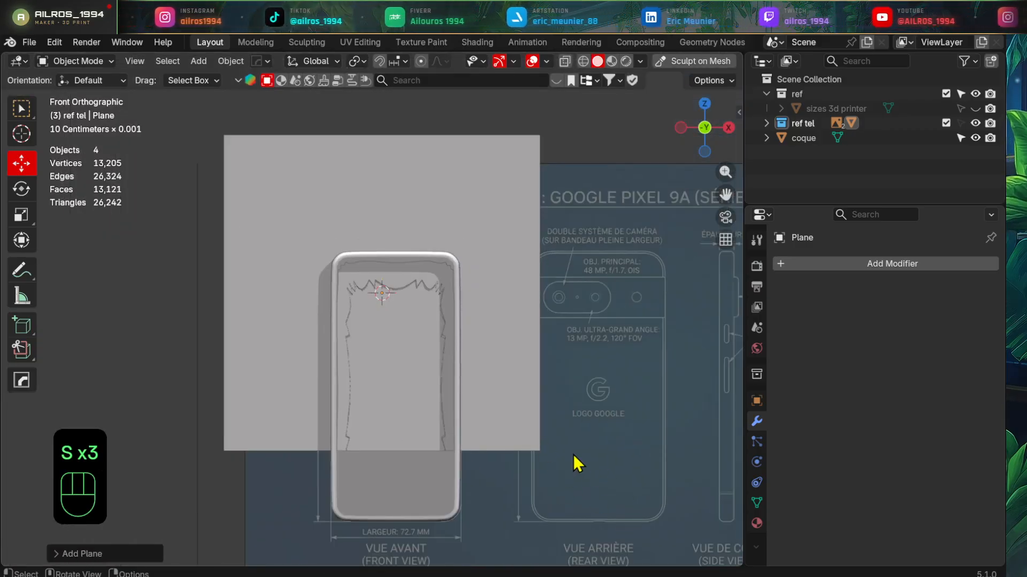
pyautogui.scroll(-2, 566, 451)
pyautogui.rightClick(590, 469)
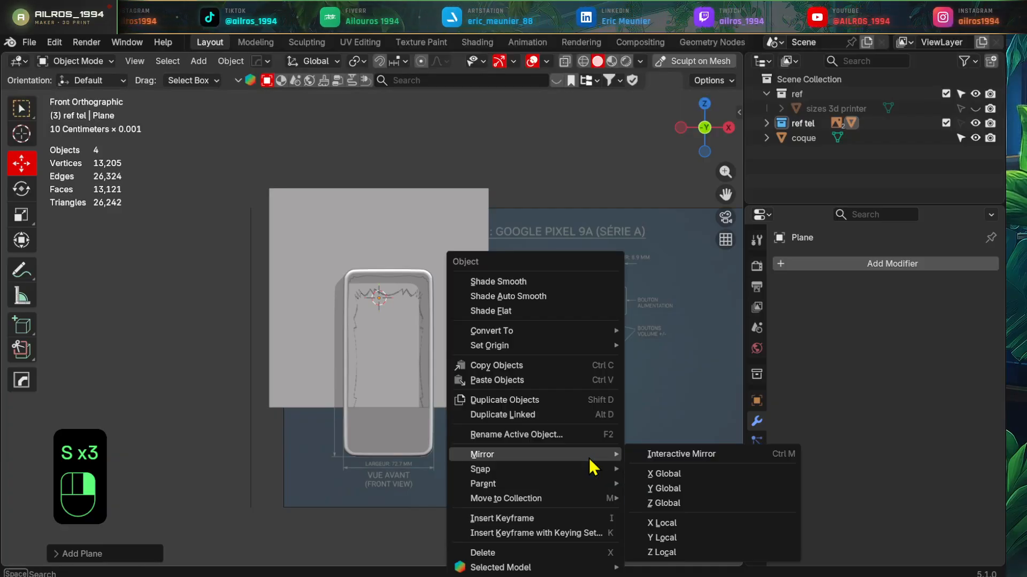
# - Move the new plane out of the "ref tel" collection into the Scene Collection and collapse "ref tel"
pyautogui.moveTo(282, 504); pyautogui.dragTo(491, 278, button='middle')
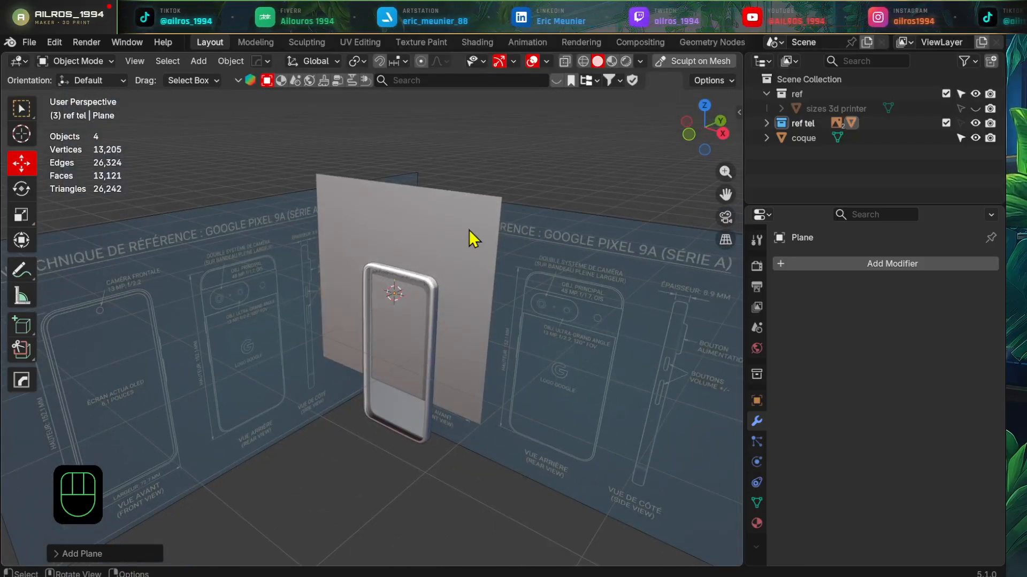
pyautogui.click(768, 123)
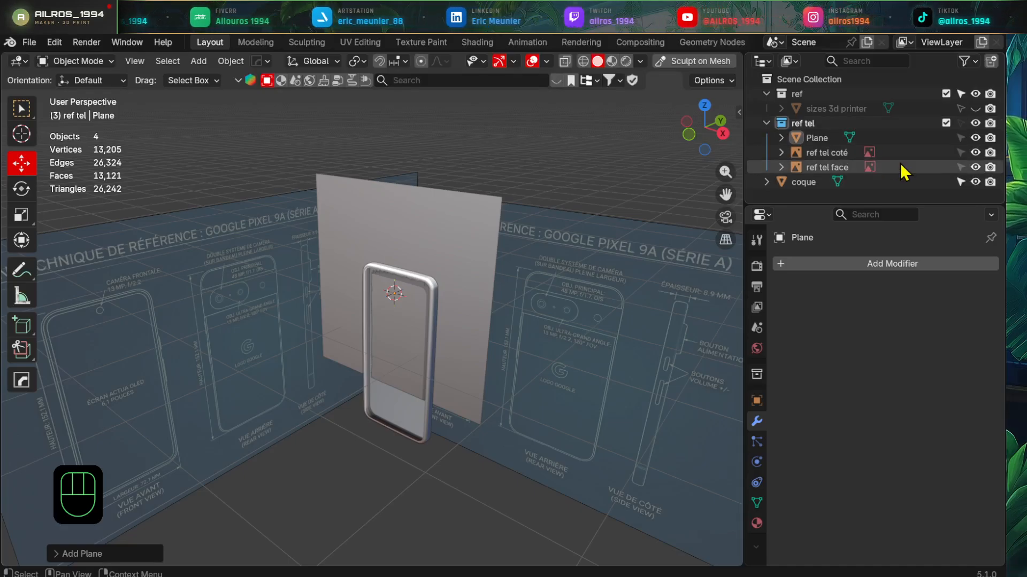
pyautogui.moveTo(818, 136); pyautogui.dragTo(805, 199)
pyautogui.click(767, 124)
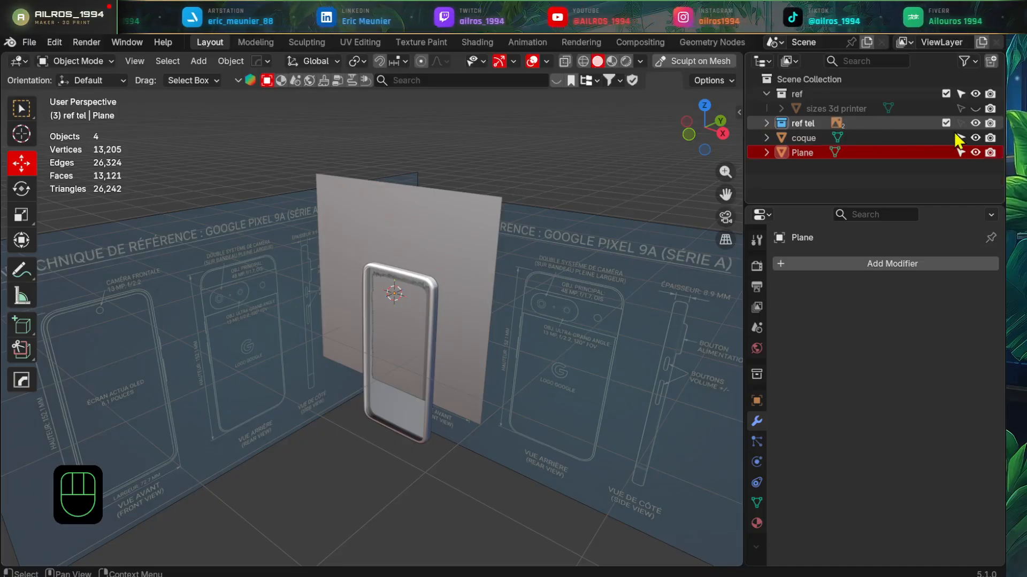
# - Create a new collection in the Scene Collection, leaving the "ref tel" collection collapsed
pyautogui.rightClick(806, 177)
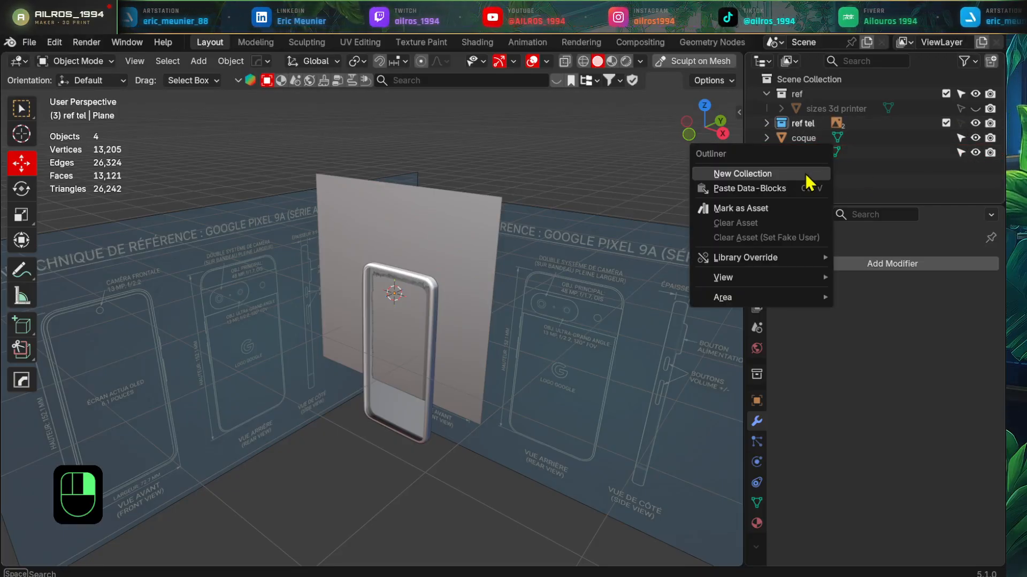
pyautogui.click(806, 176)
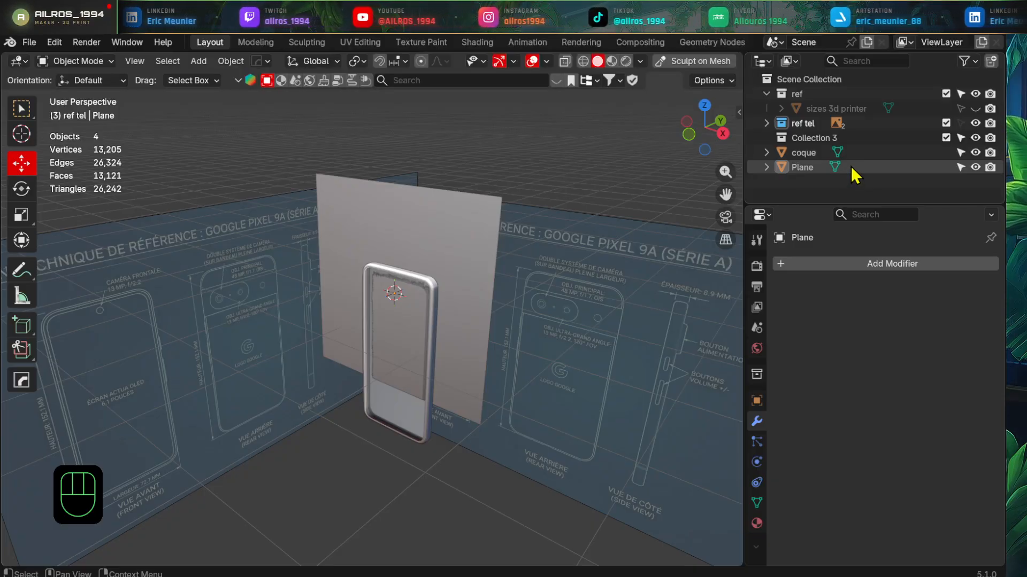
pyautogui.click(766, 125)
pyautogui.click(766, 127)
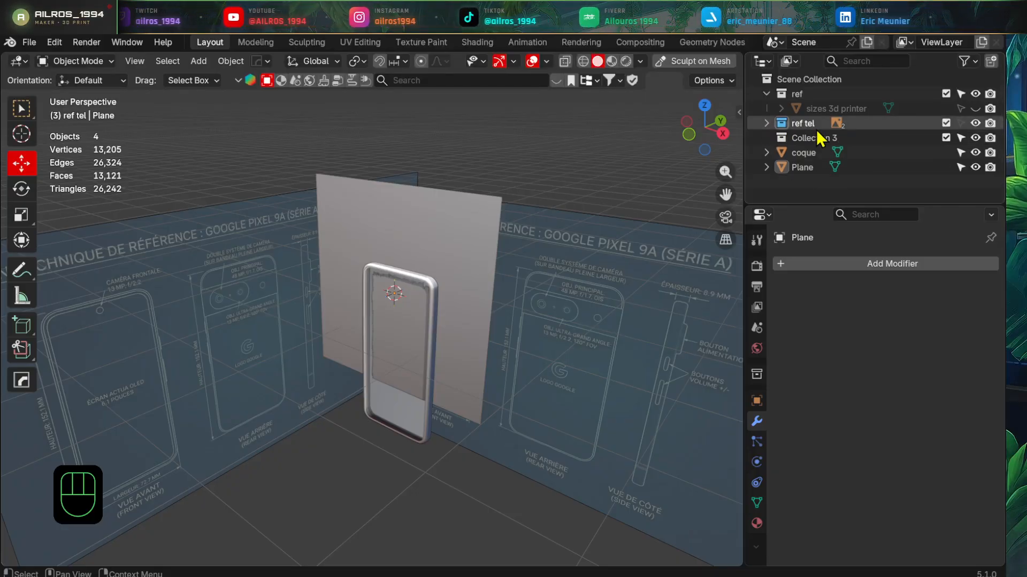
# - Rename the new collection as "coque tel"
pyautogui.doubleClick(819, 140)
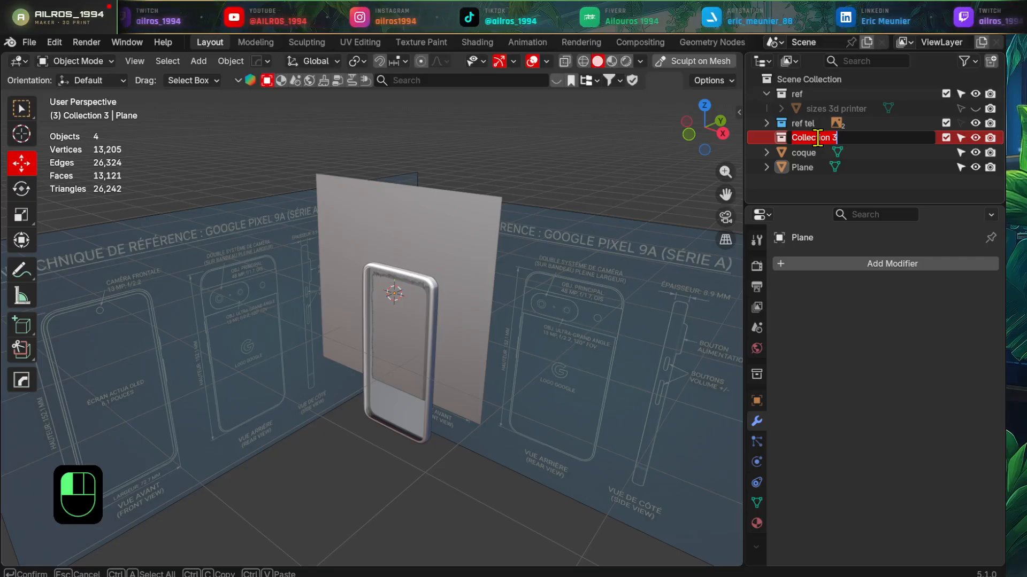
pyautogui.write('coq')
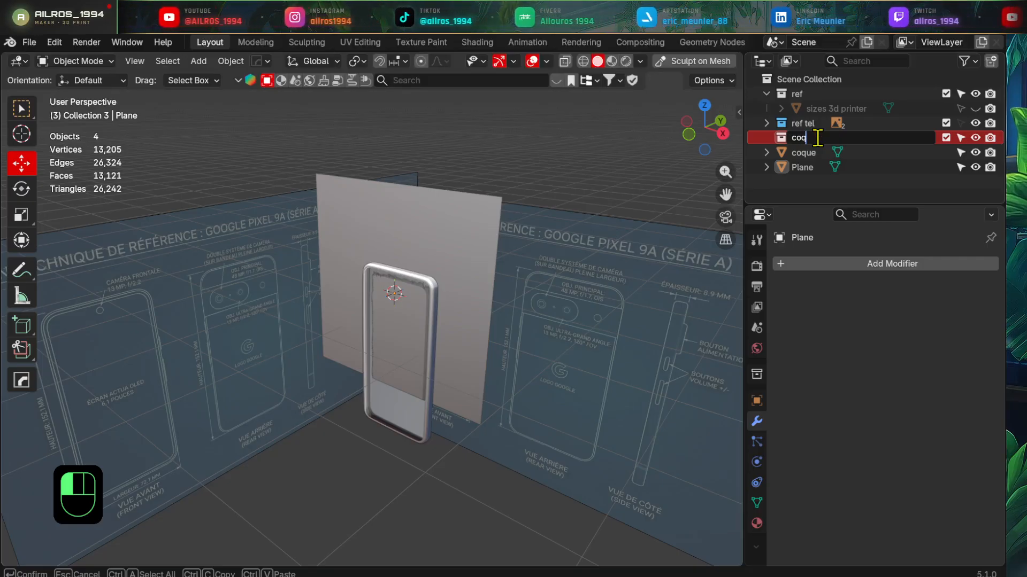
pyautogui.write('ue tel')
pyautogui.press('Return')
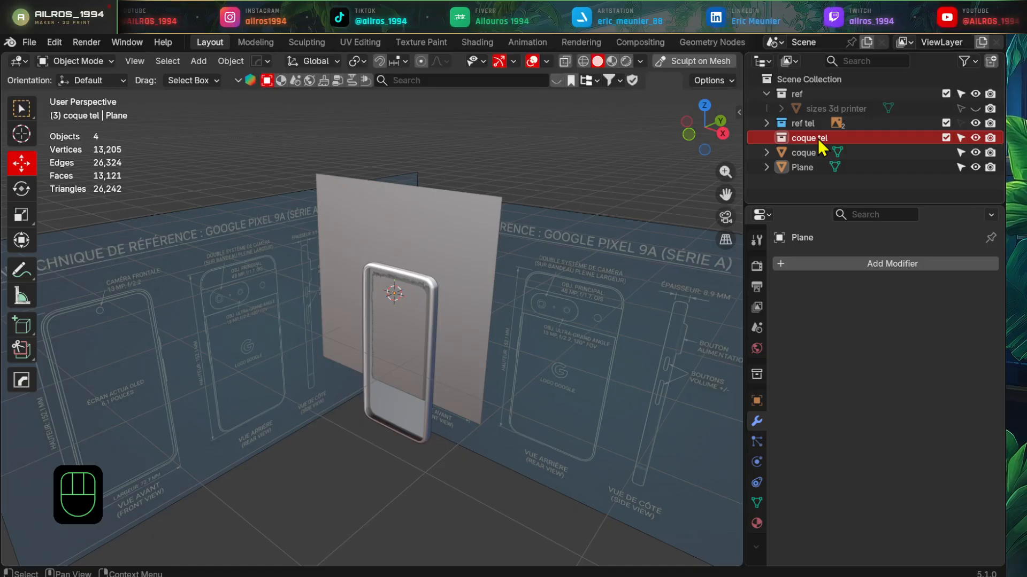
# - Move the "coque" and "Plane" objects together into the "coque tel" collection
pyautogui.click(835, 166)
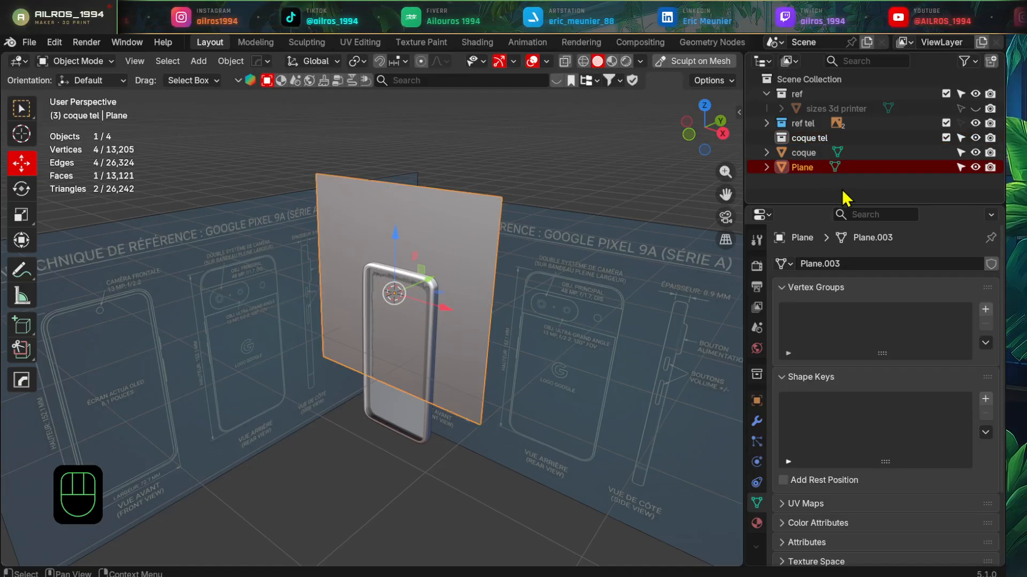
pyautogui.keyDown('shift'); pyautogui.click(802, 154); pyautogui.keyUp('shift')
pyautogui.moveTo(802, 158); pyautogui.dragTo(778, 138)
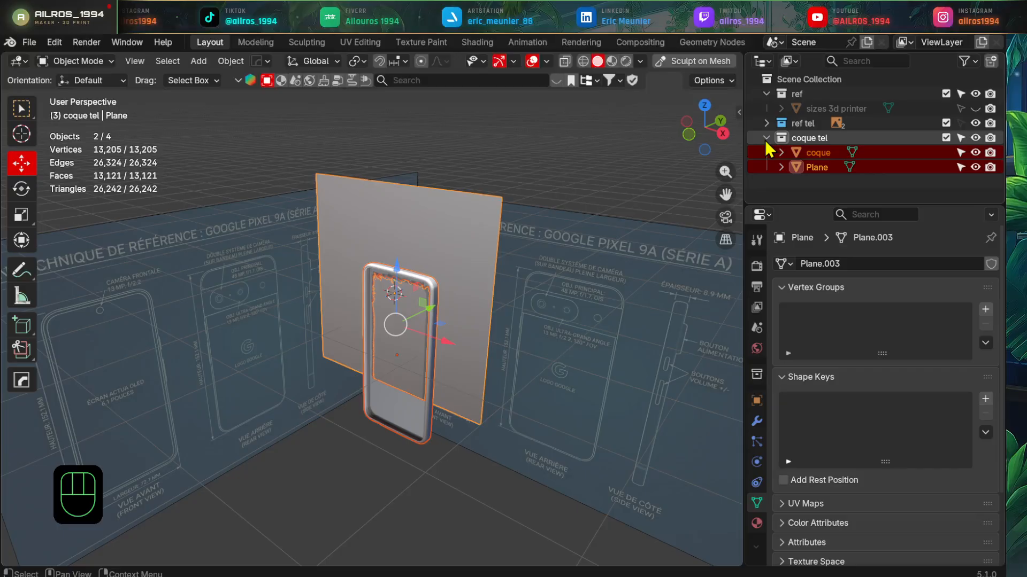
# - Select only the plane and scale it down uniformly in the front orthographic view until it is narrower than the phone case
pyautogui.keyDown('shift'); pyautogui.moveTo(451, 343); pyautogui.dragTo(480, 309, button='middle'); pyautogui.keyUp('shift')
pyautogui.scroll(3, 486, 297)
pyautogui.click(580, 225)
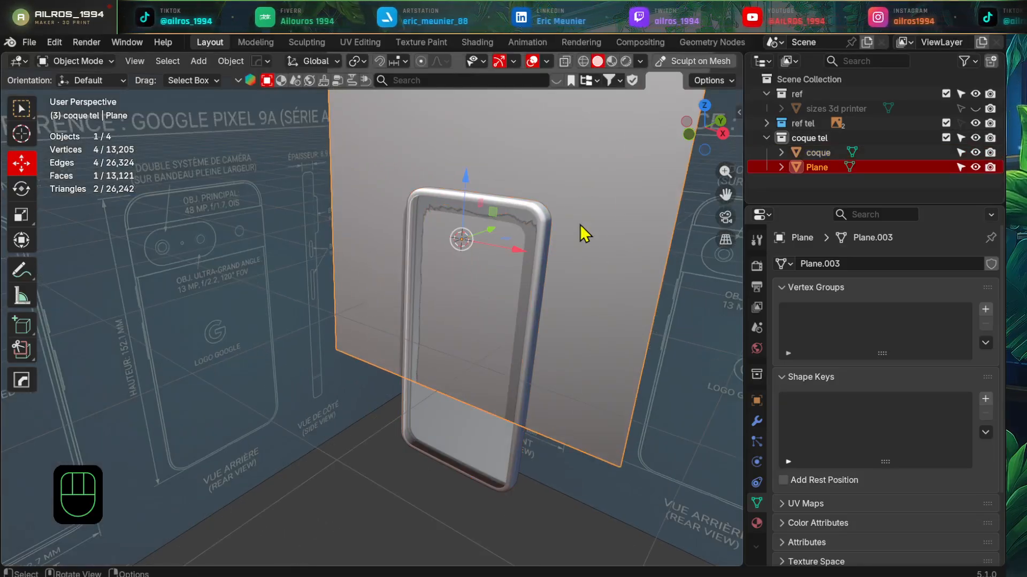
pyautogui.scroll(-2, 579, 233)
pyautogui.keyDown('shift'); pyautogui.moveTo(562, 288); pyautogui.dragTo(573, 401, button='middle'); pyautogui.keyUp('shift')
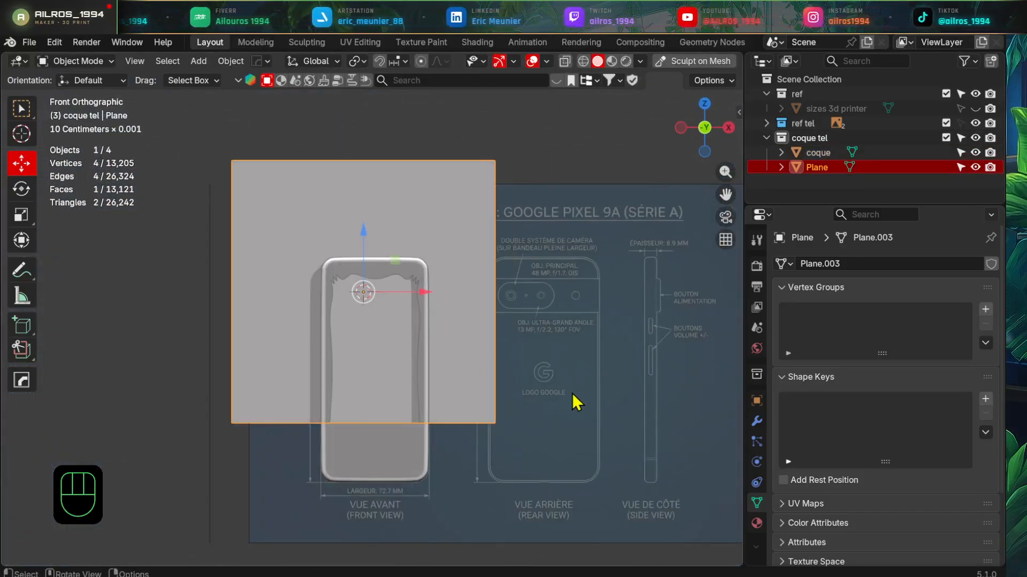
pyautogui.scroll(1, 588, 408)
pyautogui.press('s')
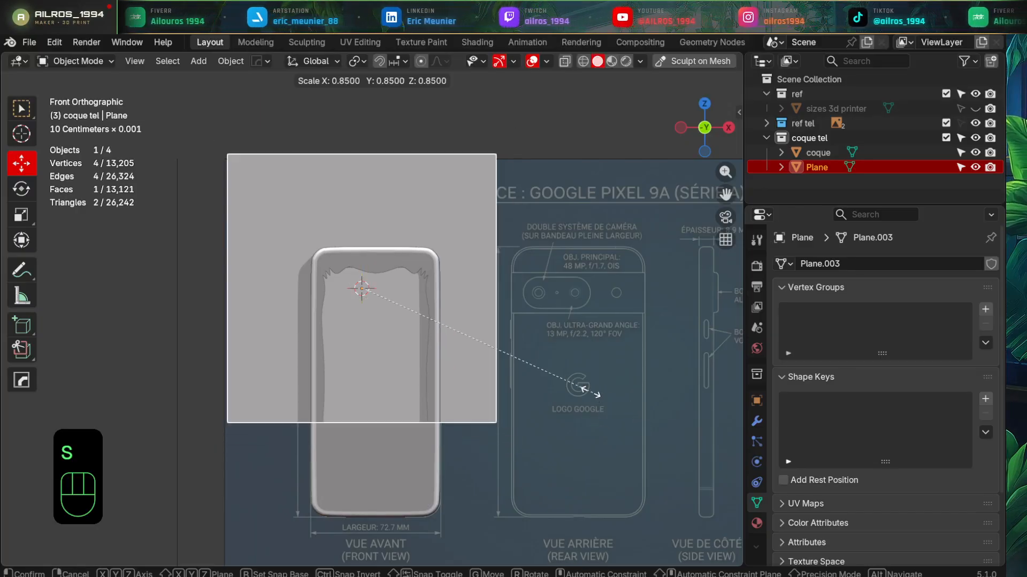
pyautogui.click(431, 312)
# - Shift the plane along X to the middle of the case's width and scale it down further
pyautogui.scroll(3, 477, 262)
pyautogui.keyDown('shift'); pyautogui.moveTo(477, 262); pyautogui.dragTo(412, 293, button='middle'); pyautogui.keyUp('shift')
pyautogui.scroll(3, 431, 313)
pyautogui.press('g')
pyautogui.press('x')
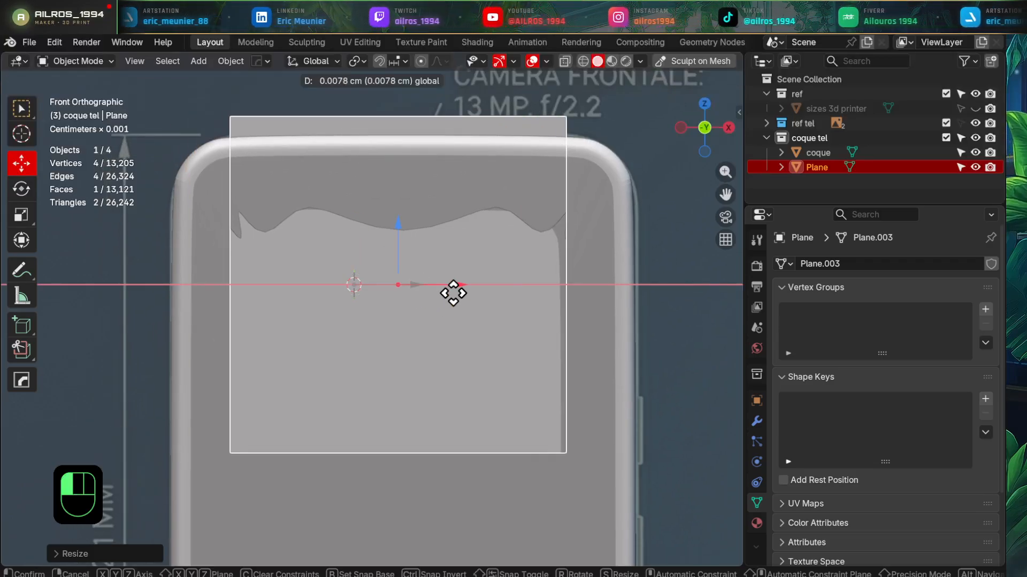
pyautogui.click(454, 291)
pyautogui.press('s')
pyautogui.click(572, 378)
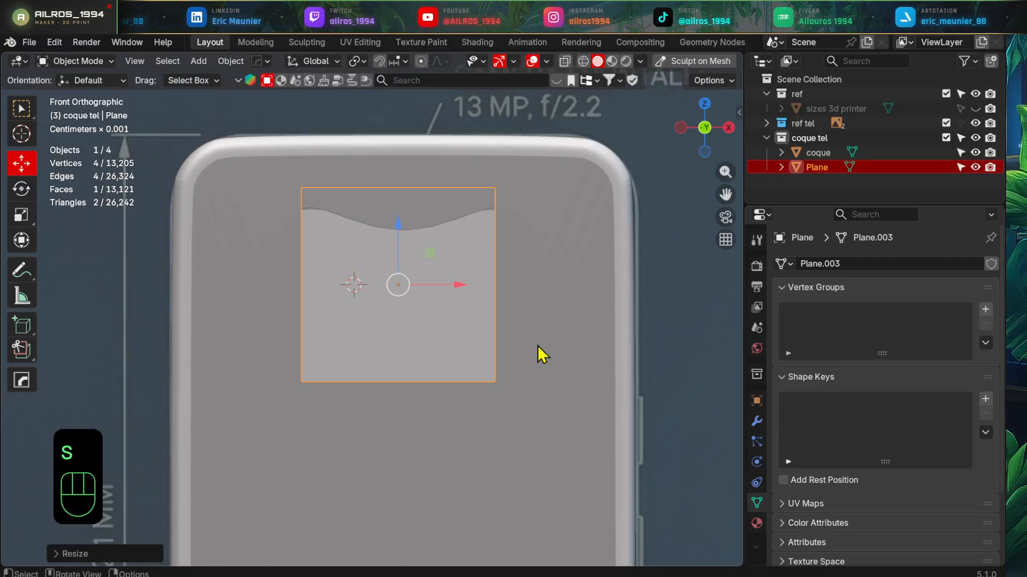
# - Scale the plane along Z only, flattening it into a wide rectangle about half as tall as it is wide
pyautogui.keyDown('shift'); pyautogui.moveTo(538, 345); pyautogui.dragTo(523, 352, button='middle'); pyautogui.keyUp('shift')
pyautogui.press('s')
pyautogui.press('z')
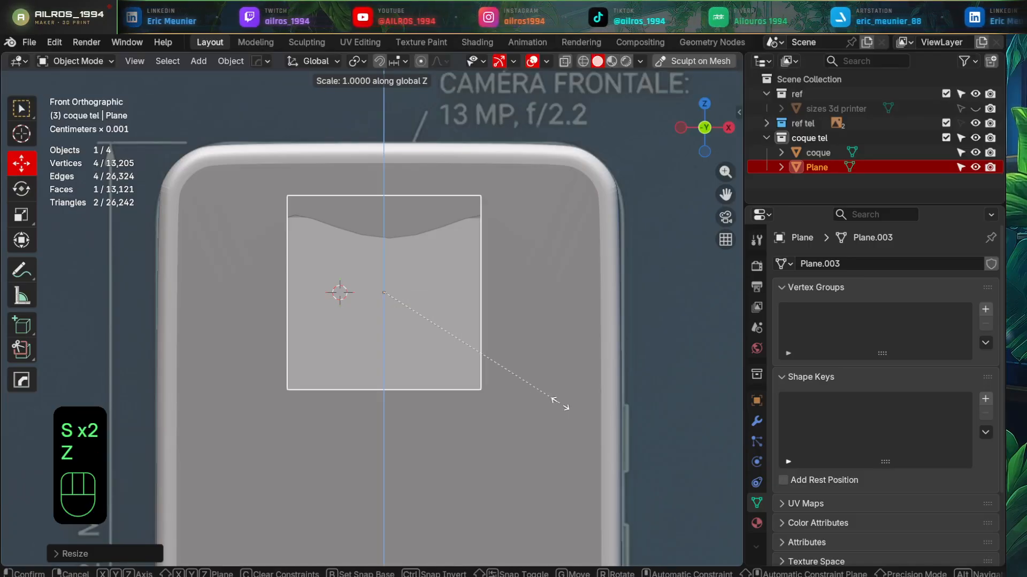
pyautogui.click(492, 330)
pyautogui.keyDown('shift'); pyautogui.moveTo(506, 347); pyautogui.dragTo(528, 365, button='middle'); pyautogui.keyUp('shift')
pyautogui.scroll(-1, 490, 336)
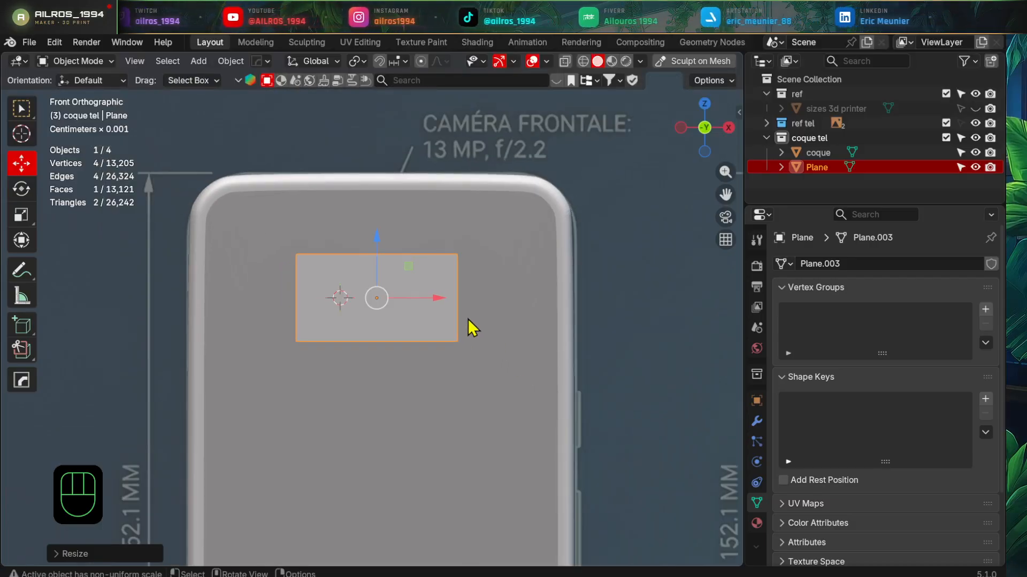
# - Lower the rectangle slightly along Z in the case's upper area and enlarge it a little uniformly
pyautogui.scroll(1, 480, 332)
pyautogui.moveTo(376, 243); pyautogui.dragTo(380, 291)
pyautogui.keyDown('shift'); pyautogui.scroll(-2, 458, 380); pyautogui.keyUp('shift')
pyautogui.press('s')
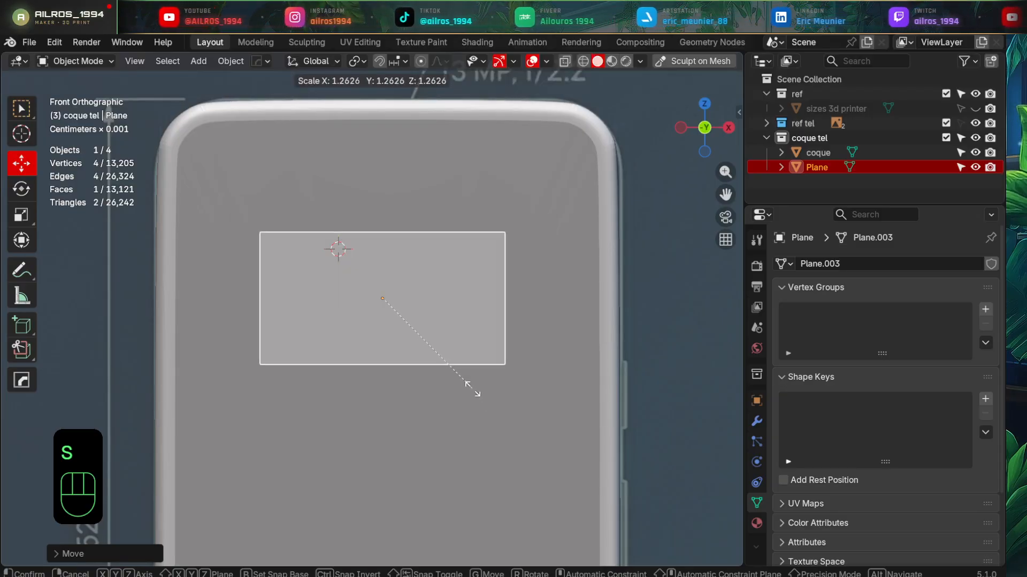
pyautogui.click(463, 380)
pyautogui.keyDown('shift'); pyautogui.moveTo(469, 367); pyautogui.dragTo(460, 351, button='middle'); pyautogui.keyUp('shift')
# - Apply all transforms to the plane and round its four corner vertices with a 4-segment bevel into a capsule-like outline
pyautogui.hotkey('ctrl', 'a')
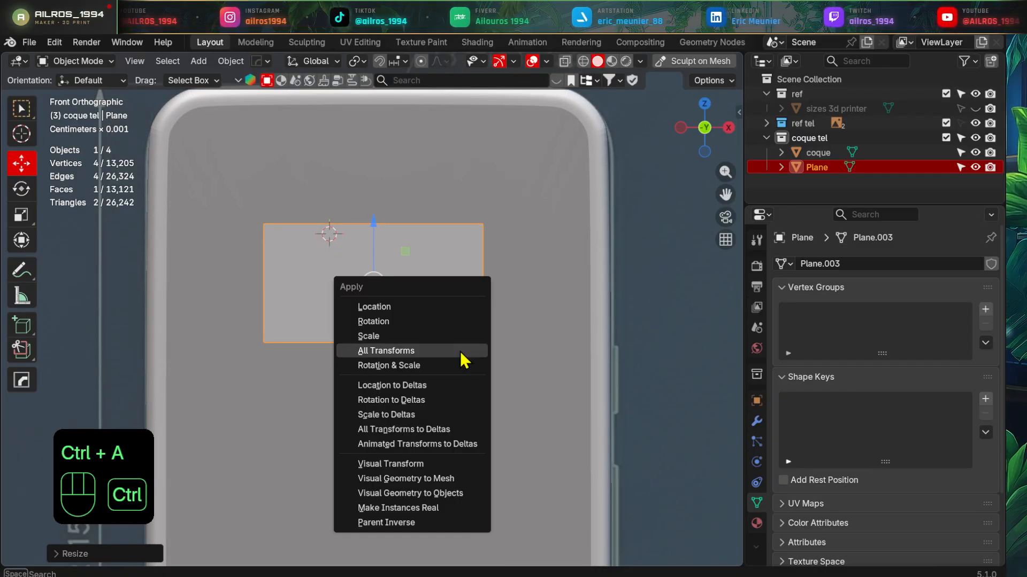
pyautogui.click(429, 352)
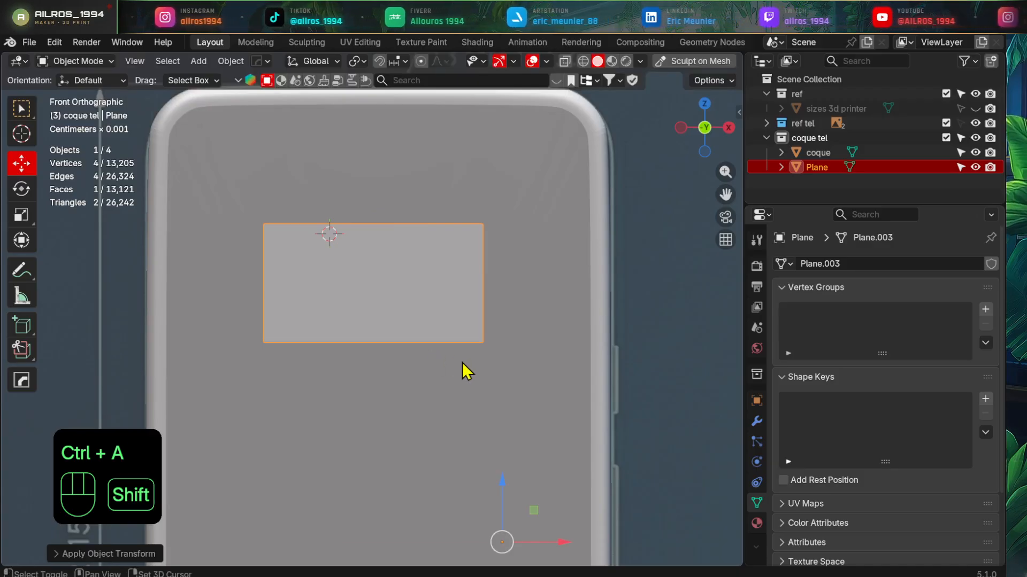
pyautogui.press('Tab')
pyautogui.keyDown('shift'); pyautogui.moveTo(482, 355); pyautogui.dragTo(476, 360, button='middle'); pyautogui.keyUp('shift')
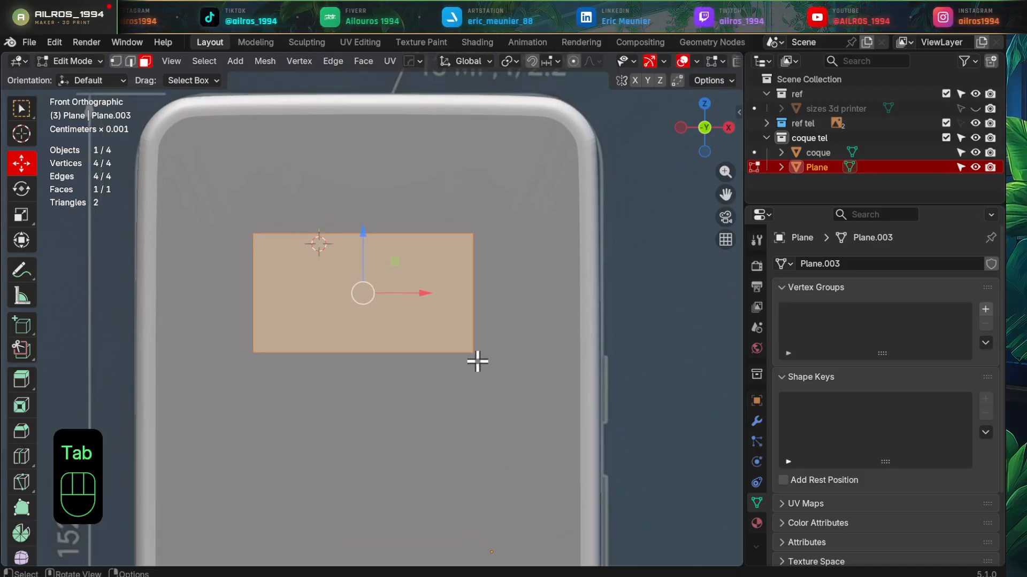
pyautogui.press('1')
pyautogui.moveTo(495, 278)
pyautogui.keyDown('shift'); pyautogui.mouseDown(button='middle')
pyautogui.moveTo(519, 273)
pyautogui.moveTo(505, 281)
pyautogui.mouseUp(button='middle'); pyautogui.keyUp('shift')
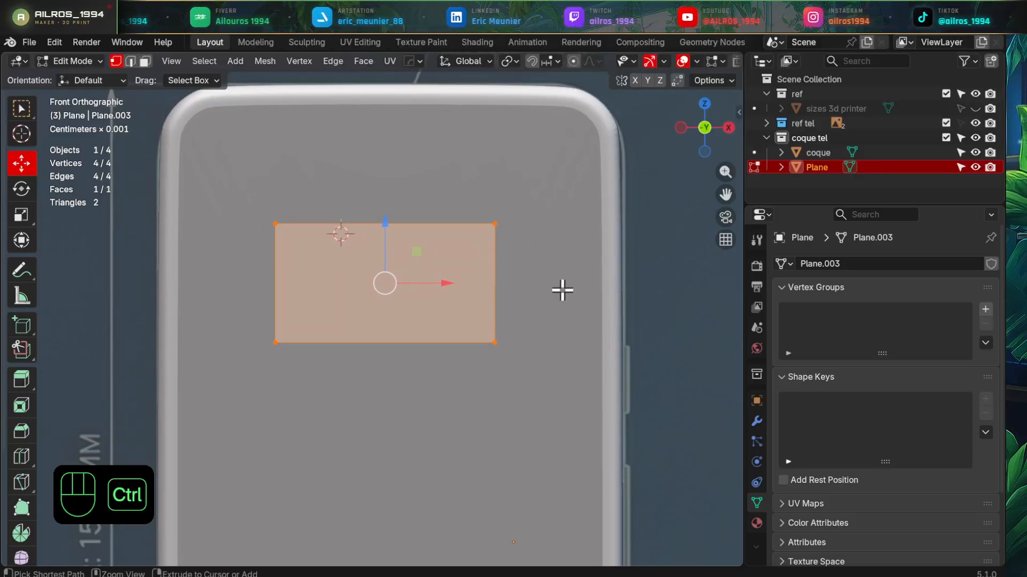
pyautogui.hotkey('shift', 'ctrl', 'b')
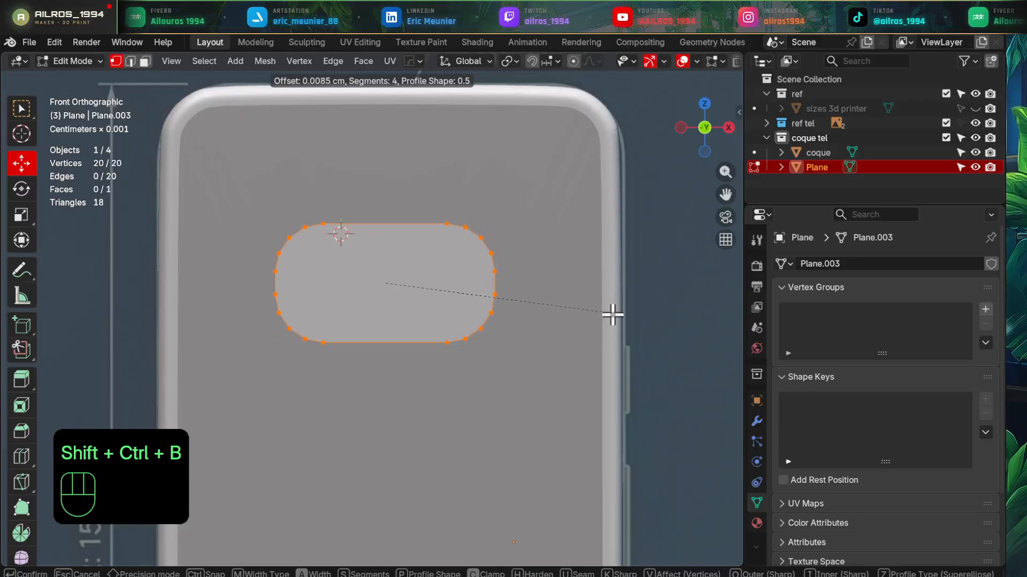
pyautogui.click(642, 336)
pyautogui.press('Tab')
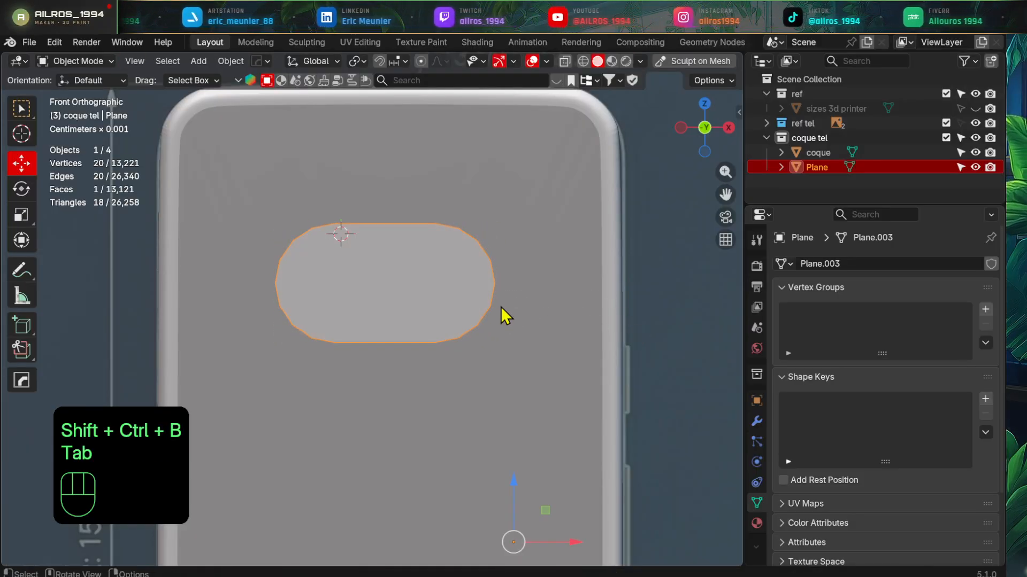
# - Extrude the rounded face along its normal into a thick block
pyautogui.moveTo(502, 314); pyautogui.dragTo(362, 357, button='middle')
pyautogui.press('Tab')
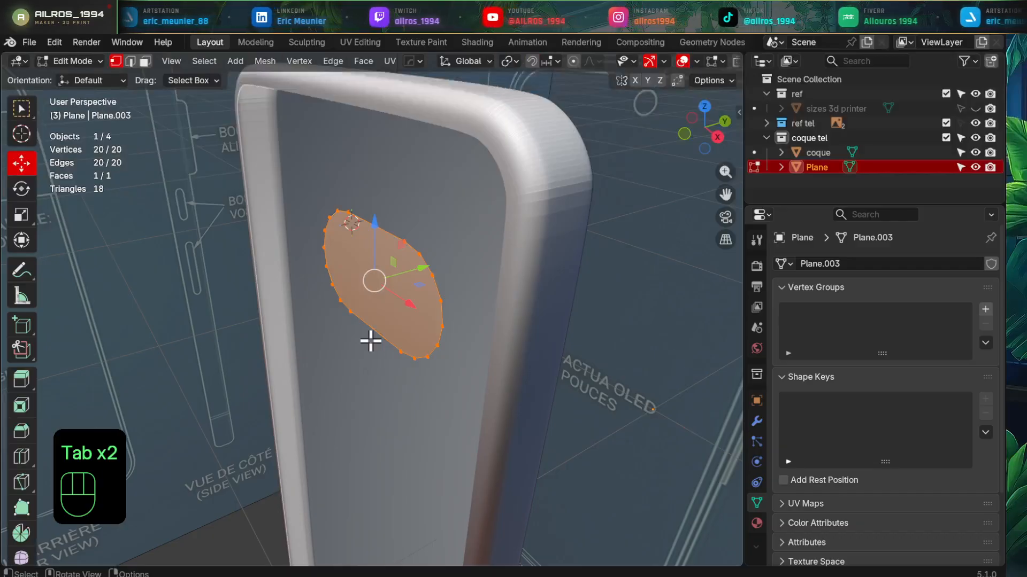
pyautogui.press('e')
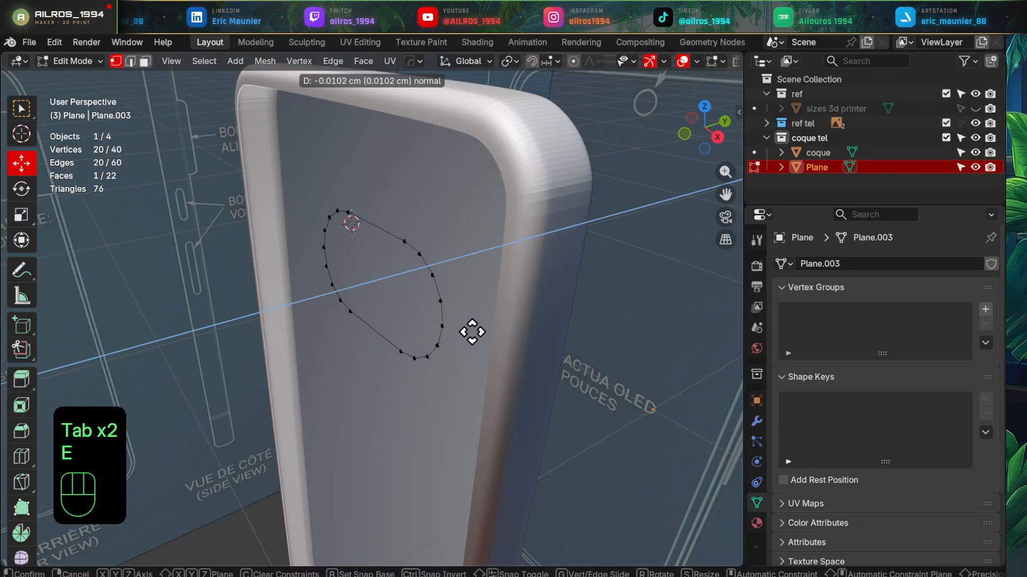
pyautogui.moveTo(522, 332); pyautogui.dragTo(522, 291, button='middle')
# - Move the whole block along Y toward the front so it passes through the case's back panel
pyautogui.press('a')
pyautogui.press('g')
pyautogui.press('y')
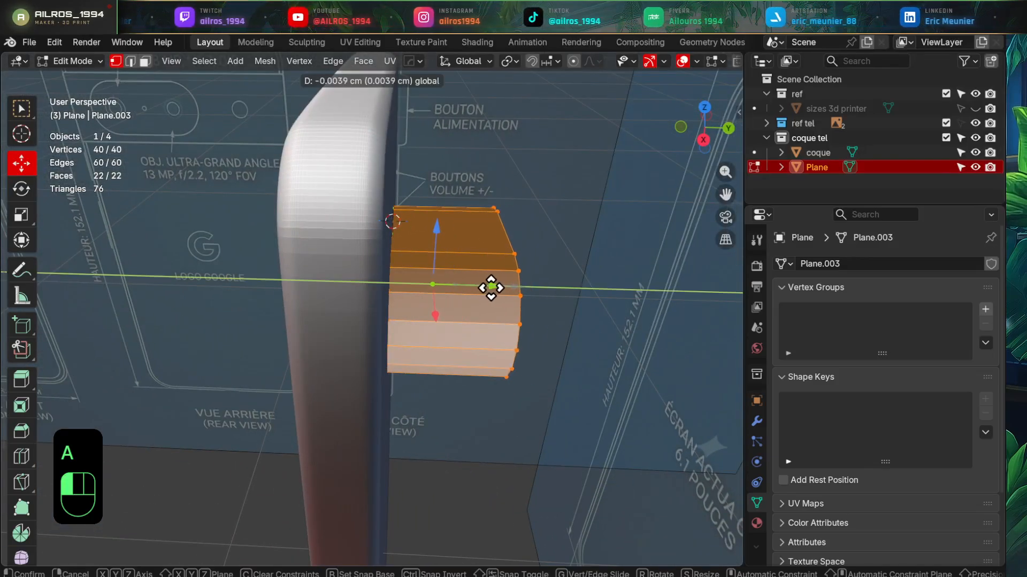
pyautogui.click(452, 287)
pyautogui.moveTo(452, 286); pyautogui.dragTo(461, 363, button='middle')
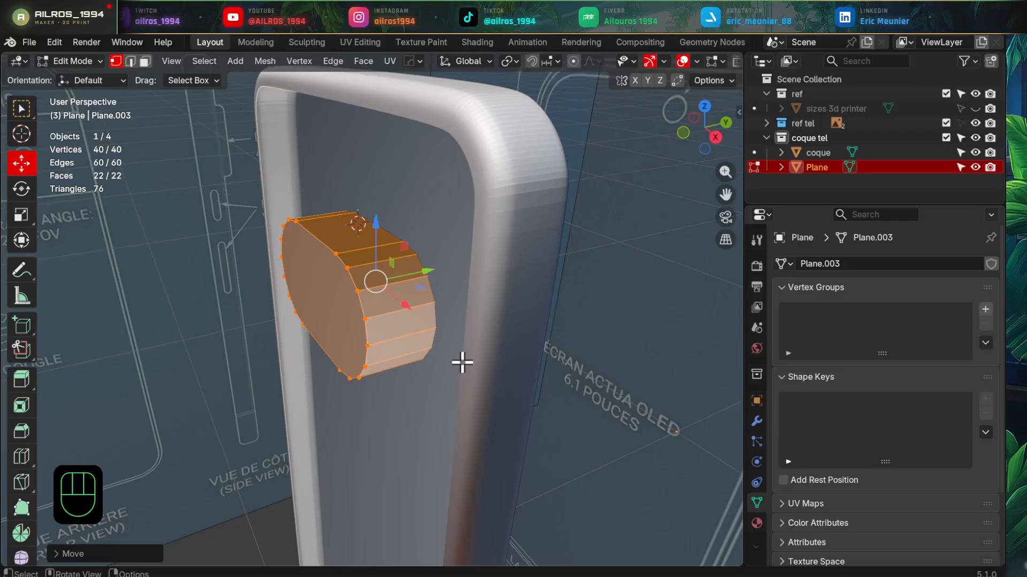
# - Recalculate the block's normals to the outside and merge its duplicate vertices by distance
pyautogui.hotkey('alt', 'n')
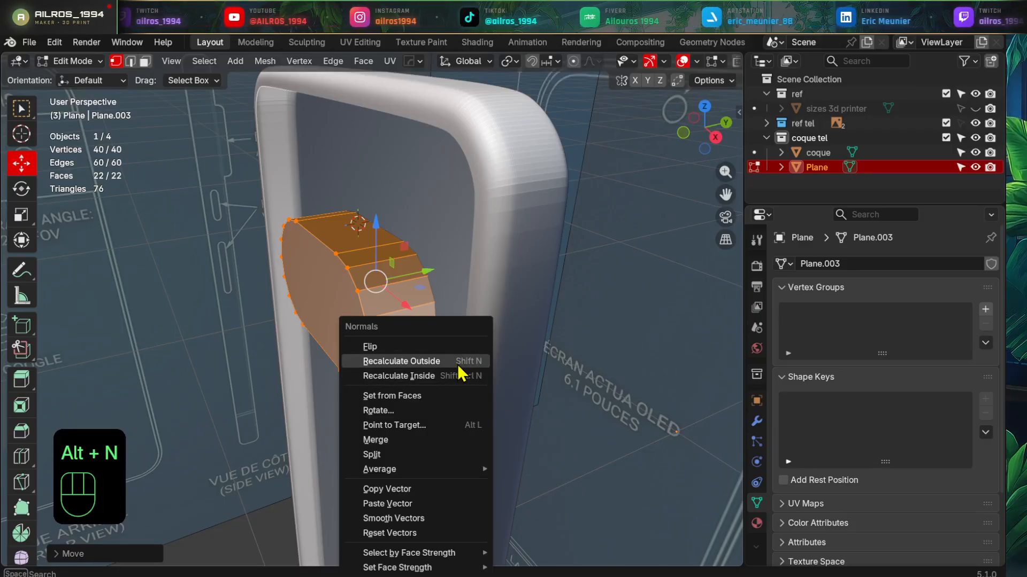
pyautogui.click(458, 366)
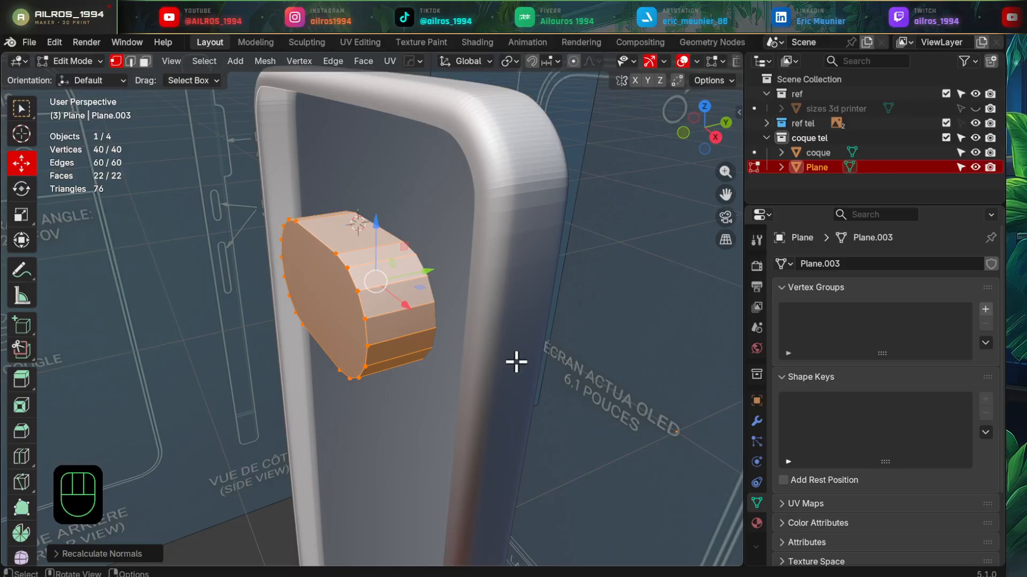
pyautogui.press('m')
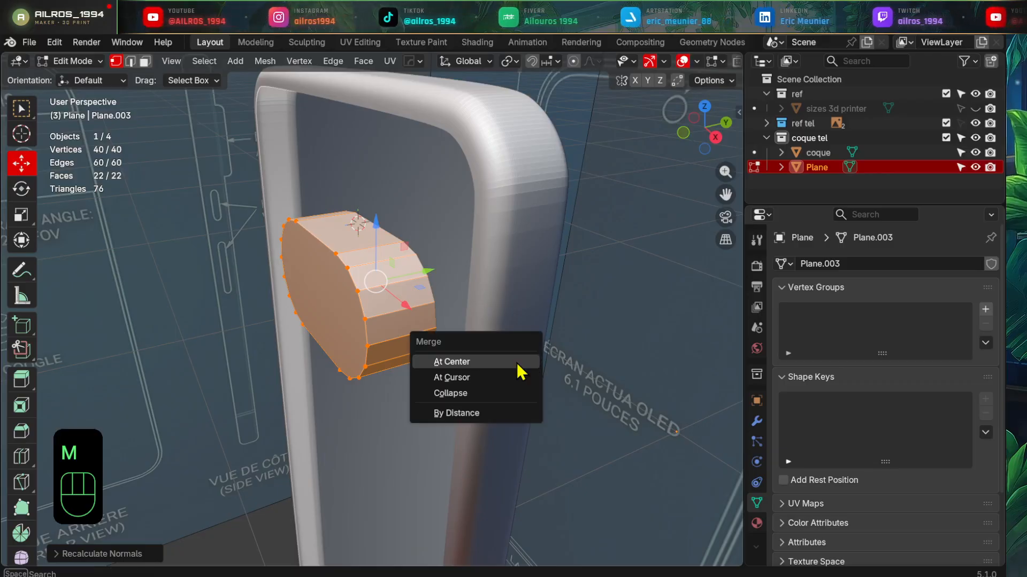
pyautogui.click(493, 411)
pyautogui.moveTo(468, 390); pyautogui.dragTo(394, 305, button='middle')
pyautogui.press('Tab')
pyautogui.press('Tab')
# - Bevel the block's front and rear perimeter edge loops by about 0.0005 cm with one segment
pyautogui.press('2')
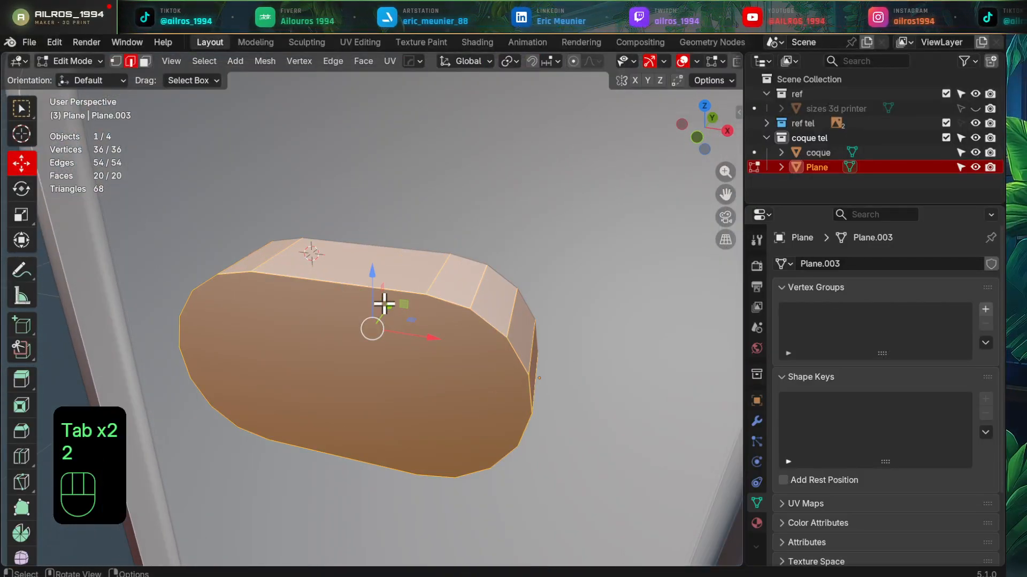
pyautogui.click(334, 280)
pyautogui.keyDown('alt'); pyautogui.keyDown('shift'); pyautogui.click(335, 279); pyautogui.keyUp('shift'); pyautogui.keyUp('alt')
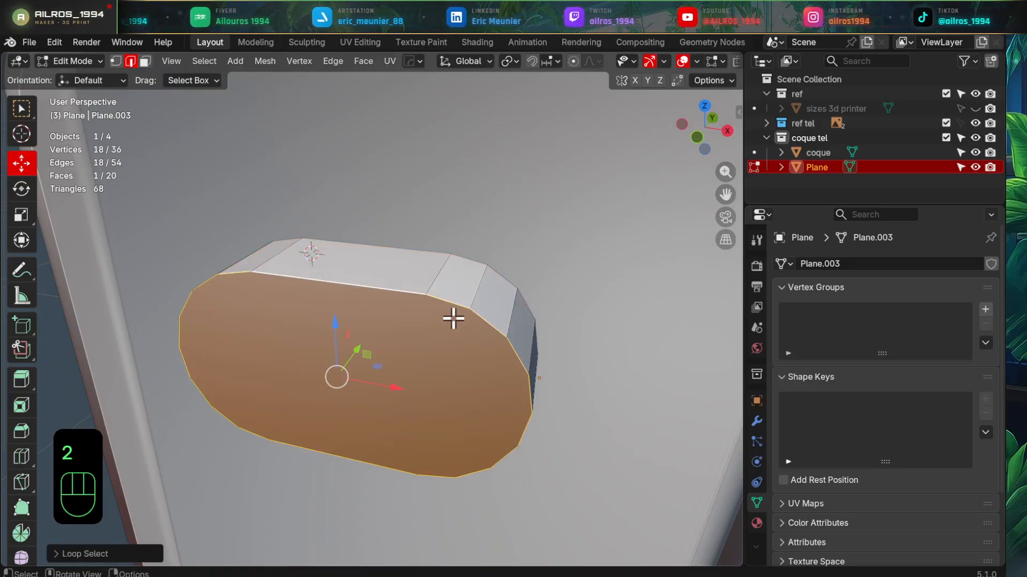
pyautogui.moveTo(453, 318); pyautogui.dragTo(408, 287, button='middle')
pyautogui.keyDown('alt'); pyautogui.keyDown('shift'); pyautogui.click(445, 266); pyautogui.keyUp('shift'); pyautogui.keyUp('alt')
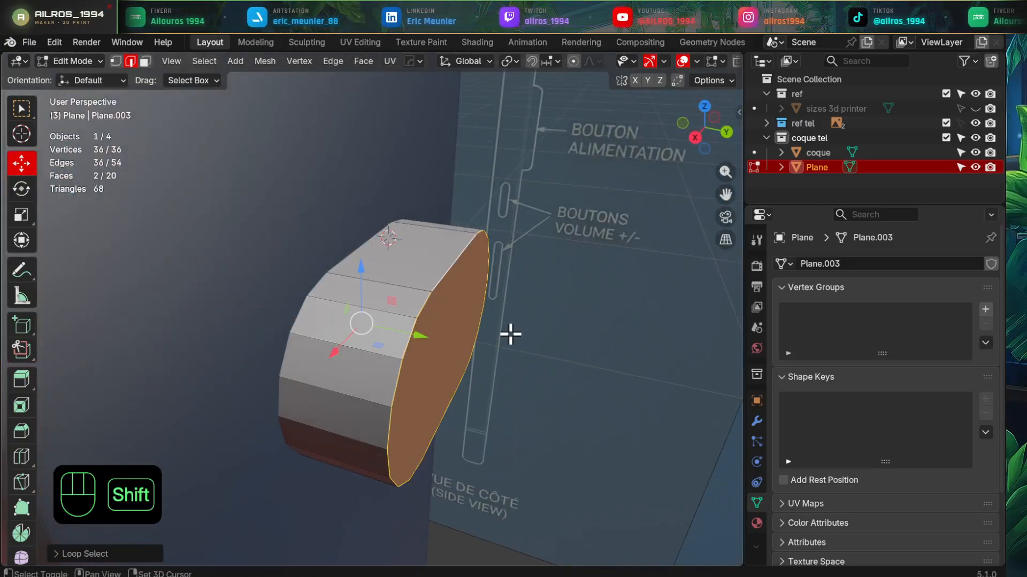
pyautogui.keyDown('shift'); pyautogui.moveTo(511, 334); pyautogui.dragTo(460, 332, button='middle'); pyautogui.keyUp('shift')
pyautogui.hotkey('ctrl', 'b')
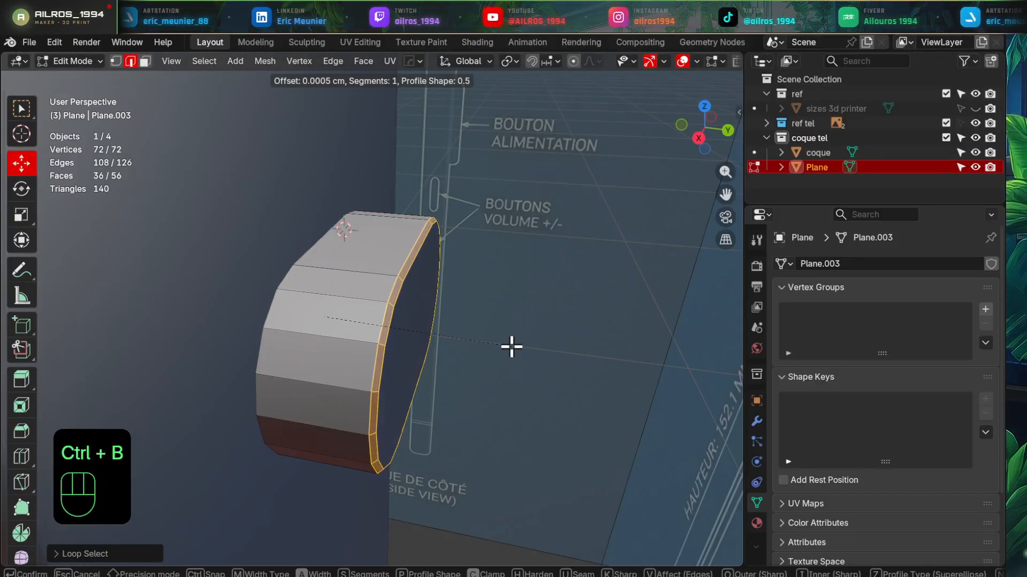
pyautogui.click(512, 347)
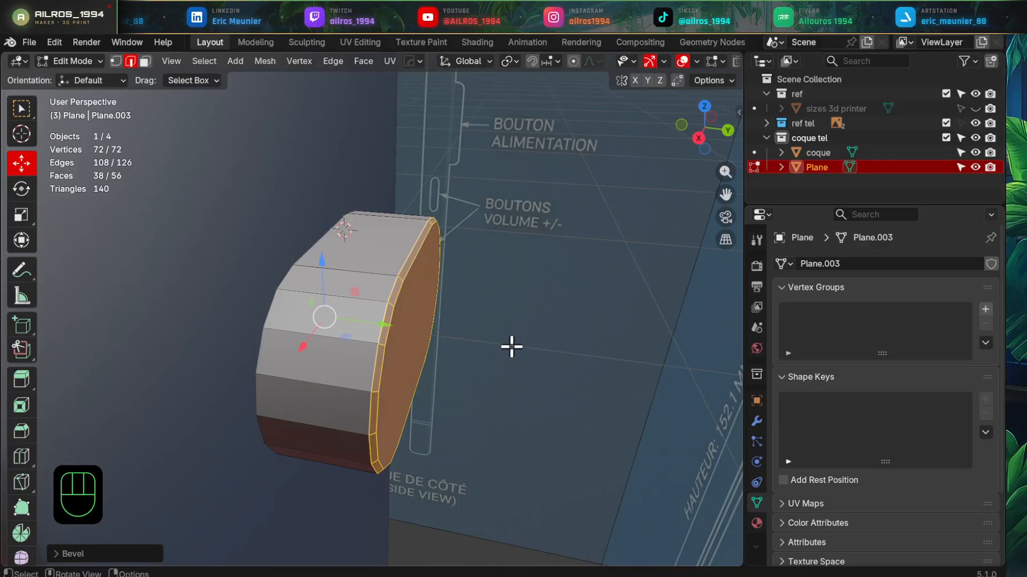
pyautogui.keyDown('shift'); pyautogui.moveTo(453, 332); pyautogui.dragTo(476, 332, button='middle'); pyautogui.keyUp('shift')
# - Add one loop cut around the block's side wall and slide it toward the block's front end
pyautogui.hotkey('ctrl', 'r')
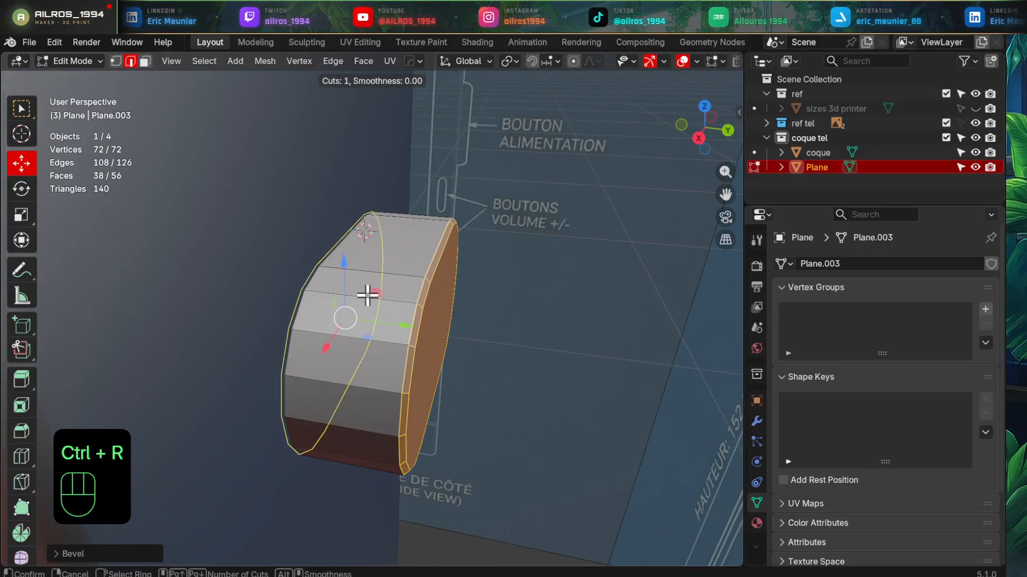
pyautogui.click(368, 294)
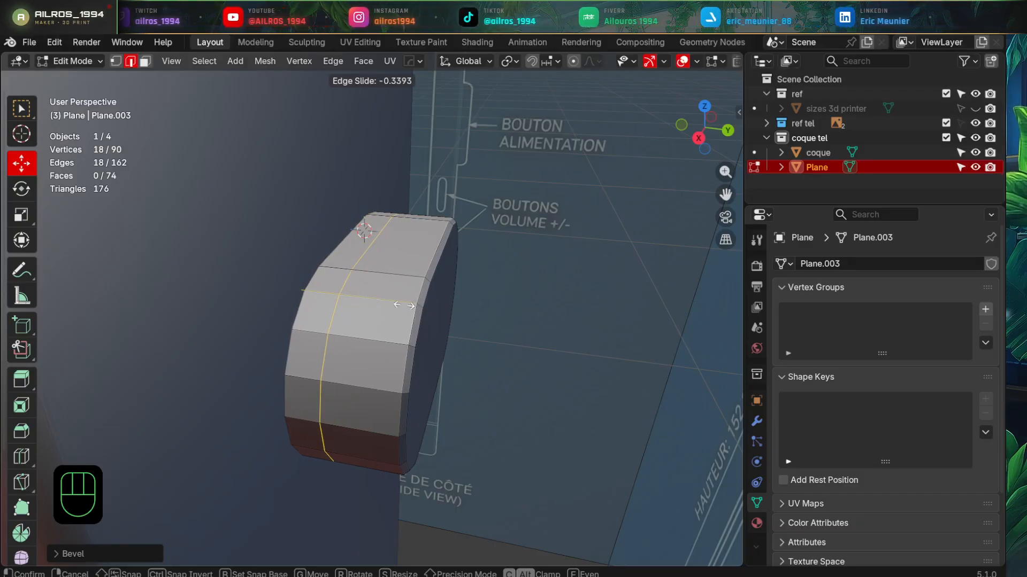
pyautogui.click(255, 328)
pyautogui.moveTo(255, 328); pyautogui.dragTo(378, 320, button='middle')
pyautogui.press('Tab')
# - Add a level 3 subdivision to the block in Object Mode to smooth its shape
pyautogui.moveTo(333, 348); pyautogui.dragTo(466, 338, button='middle')
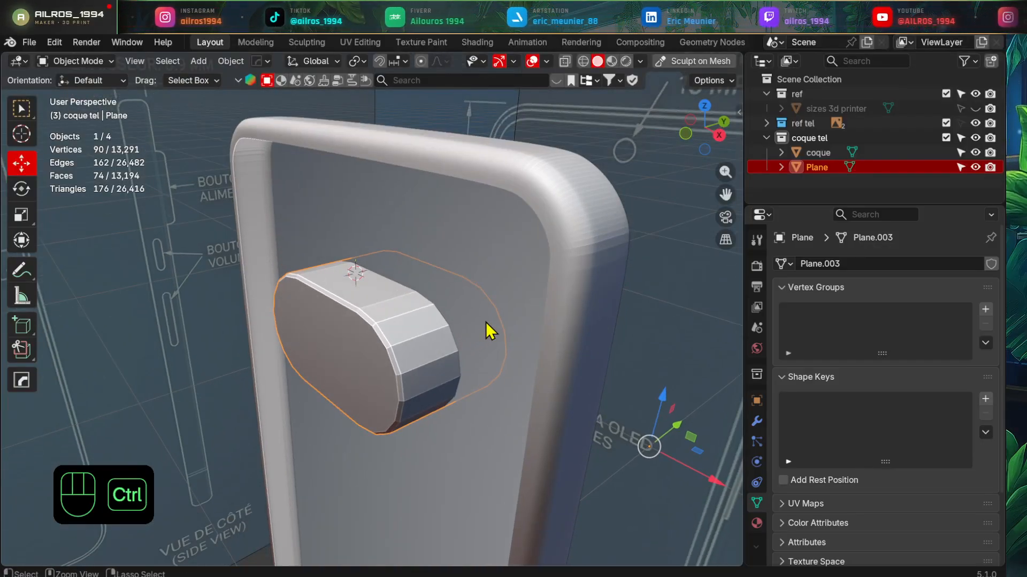
pyautogui.hotkey('ctrl', '3')
pyautogui.moveTo(486, 324); pyautogui.dragTo(472, 351, button='middle')
pyautogui.scroll(3, 449, 342)
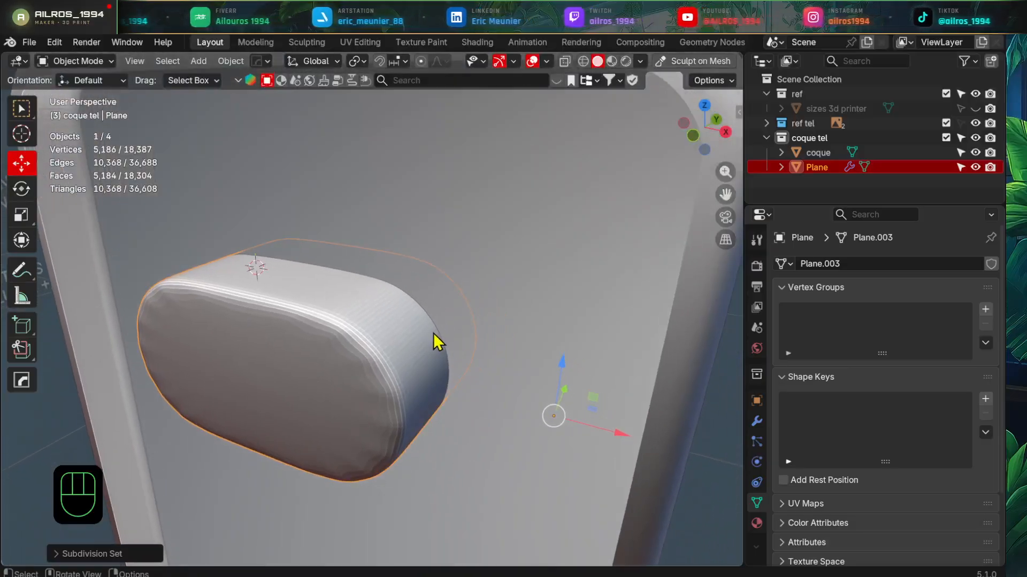
# - Show the 3D viewport's Boolean tools with the Auto Boolean and Brush Boolean operations
pyautogui.scroll(-4, 433, 332)
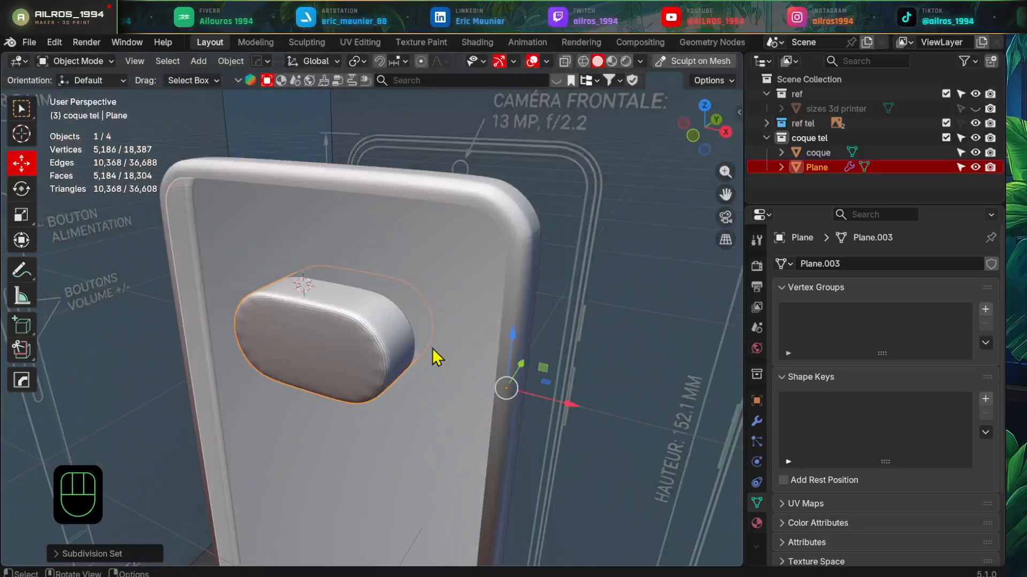
pyautogui.click(739, 113)
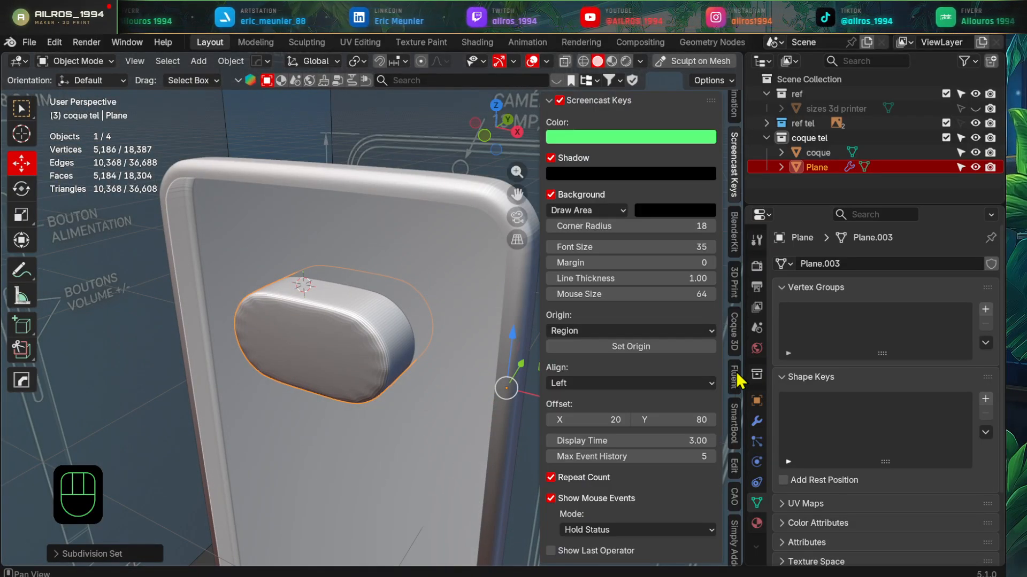
pyautogui.click(735, 467)
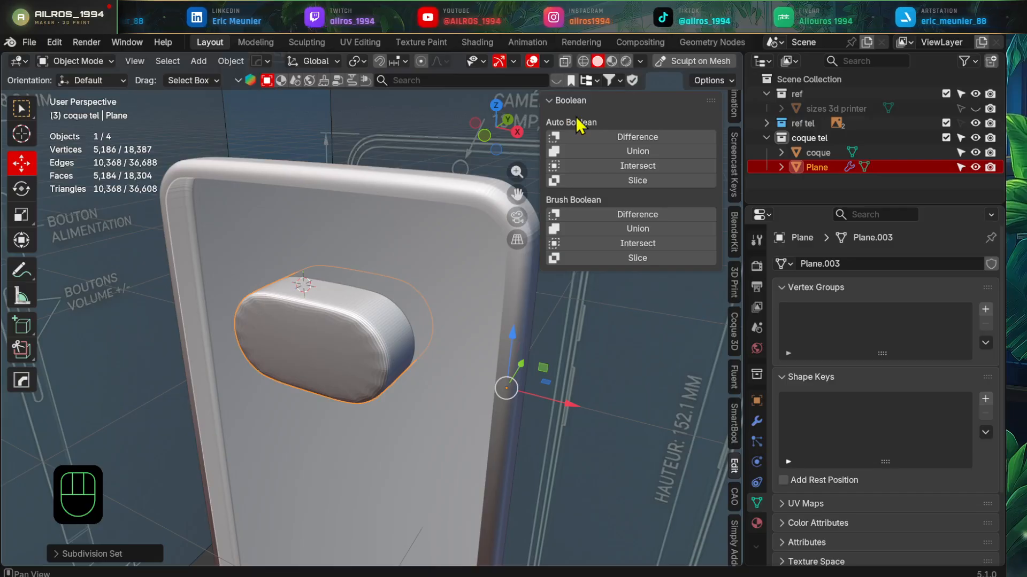
# - Subtract the rounded block from the case using a Brush Boolean Difference, with the case as the active object
pyautogui.moveTo(463, 268); pyautogui.dragTo(389, 247, button='middle')
pyautogui.keyDown('shift'); pyautogui.moveTo(357, 295); pyautogui.dragTo(304, 297, button='middle'); pyautogui.keyUp('shift')
pyautogui.keyDown('shift'); pyautogui.click(441, 296); pyautogui.keyUp('shift')
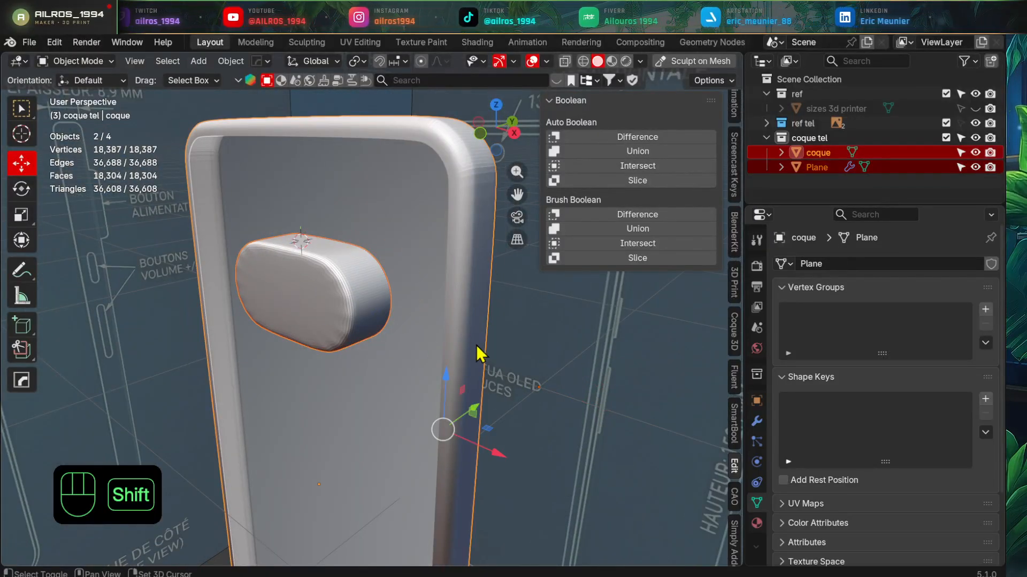
pyautogui.moveTo(476, 345); pyautogui.dragTo(484, 389, button='middle')
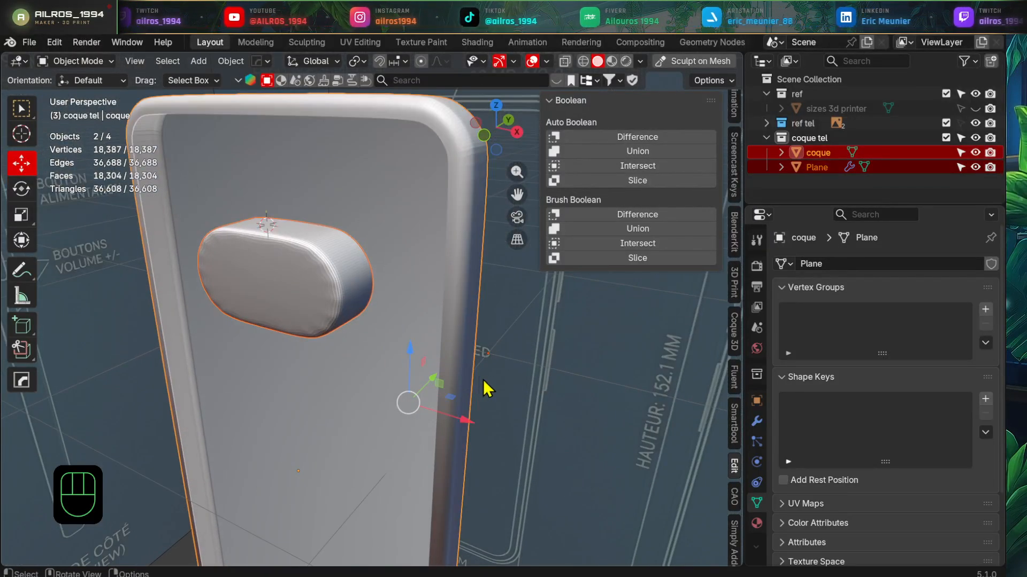
pyautogui.click(301, 300)
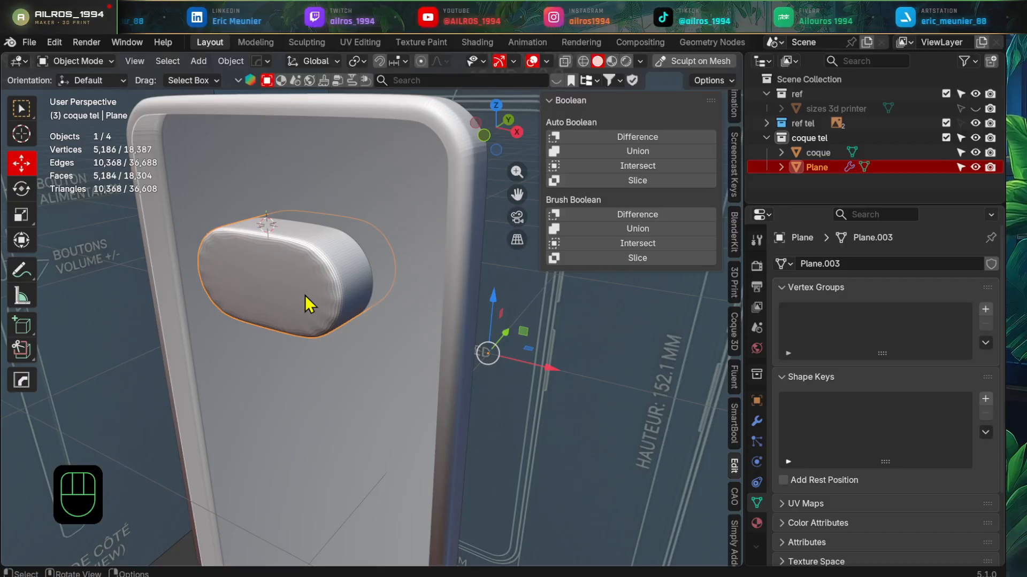
pyautogui.scroll(-3, 533, 457)
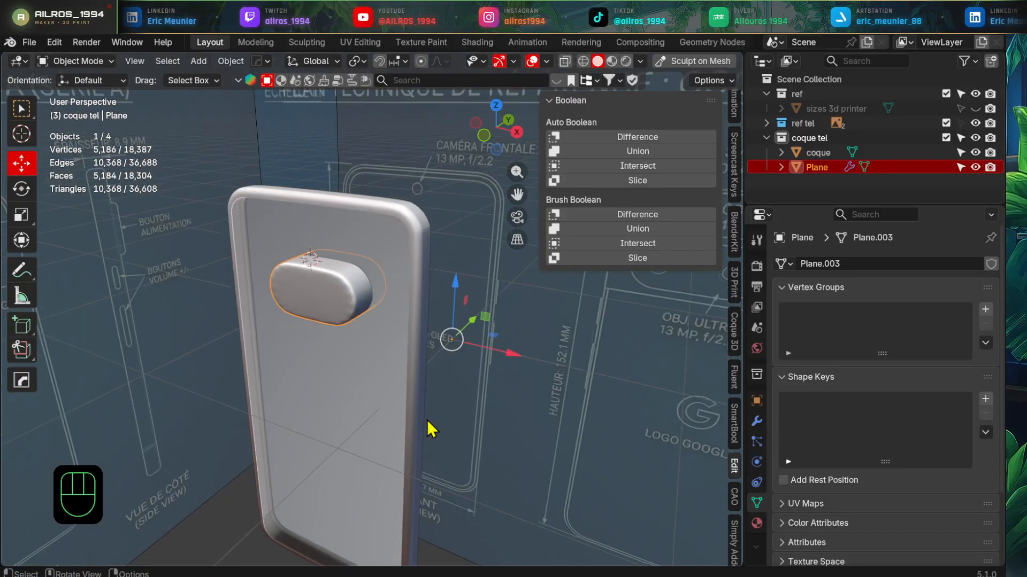
pyautogui.keyDown('shift'); pyautogui.moveTo(441, 375); pyautogui.dragTo(484, 386, button='middle'); pyautogui.keyUp('shift')
pyautogui.moveTo(483, 386); pyautogui.dragTo(426, 374, button='middle')
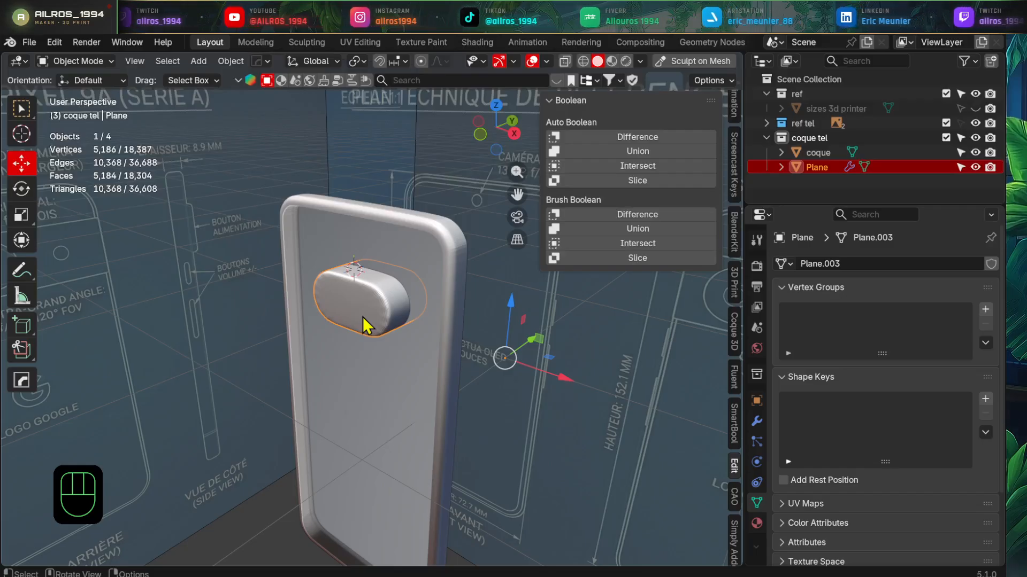
pyautogui.press('shift')
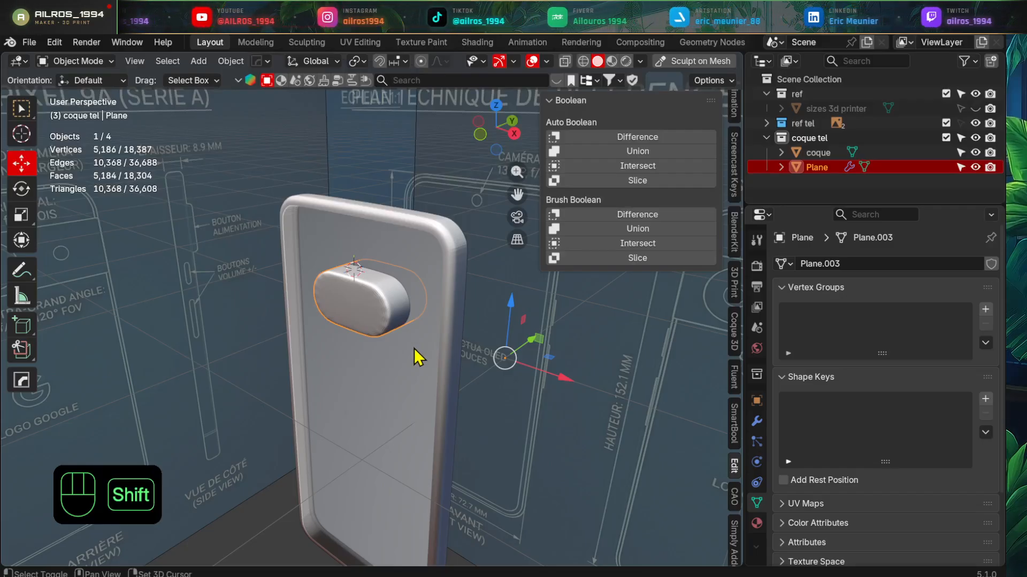
pyautogui.keyDown('shift'); pyautogui.click(425, 388); pyautogui.keyUp('shift')
pyautogui.keyDown('shift'); pyautogui.moveTo(444, 384); pyautogui.dragTo(435, 373, button='middle'); pyautogui.keyUp('shift')
pyautogui.keyDown('shift'); pyautogui.moveTo(456, 275); pyautogui.dragTo(474, 343, button='middle'); pyautogui.keyUp('shift')
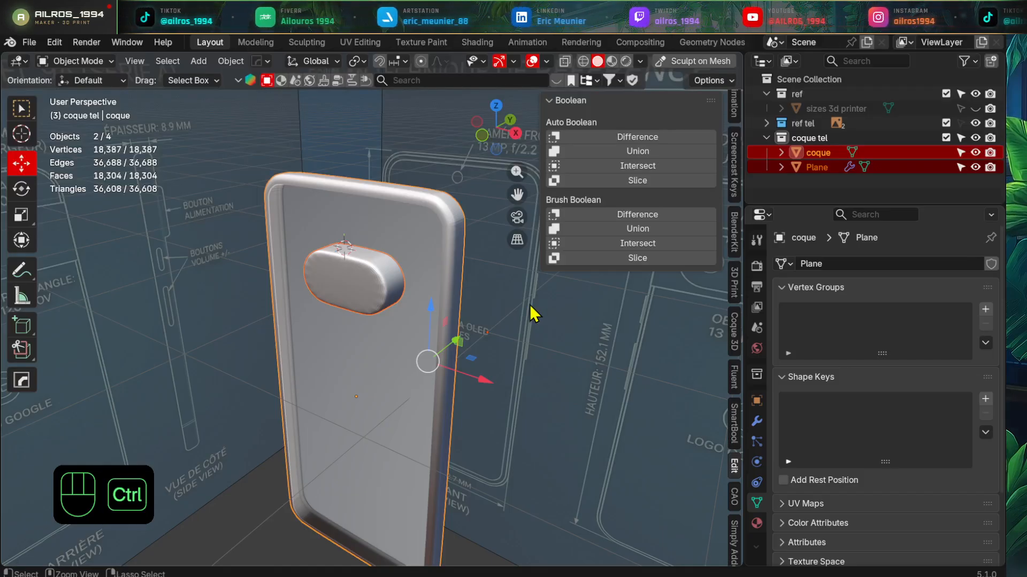
pyautogui.hotkey('shift', 'ctrl', 'b')
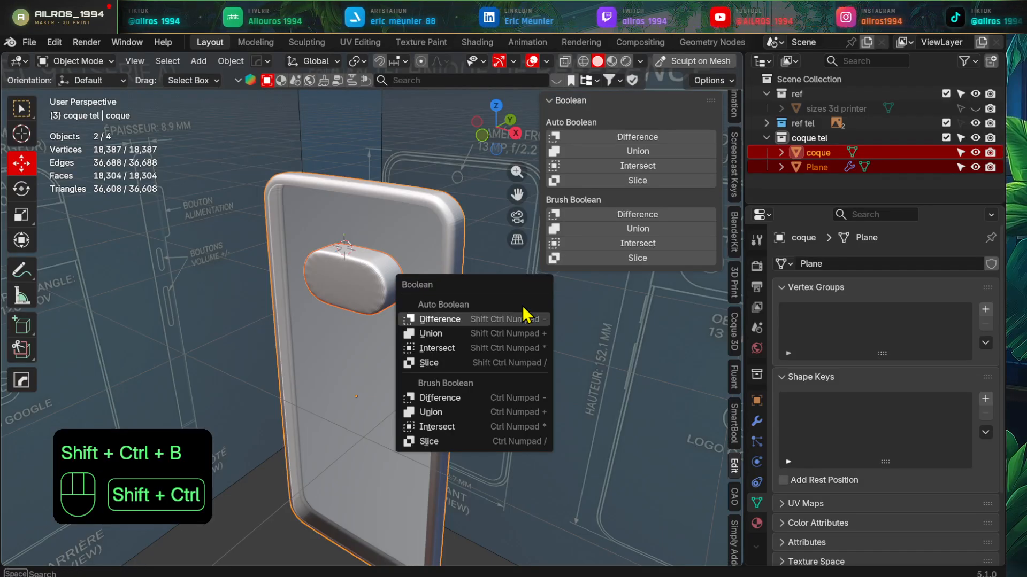
pyautogui.click(465, 397)
pyautogui.moveTo(516, 379); pyautogui.dragTo(303, 310, button='middle')
pyautogui.keyDown('shift'); pyautogui.moveTo(304, 310); pyautogui.dragTo(318, 334, button='middle'); pyautogui.keyUp('shift')
# - Merge all of the case's vertices by distance and recalculate its normals to the outside
pyautogui.click(243, 231)
pyautogui.moveTo(243, 231); pyautogui.dragTo(283, 277, button='middle')
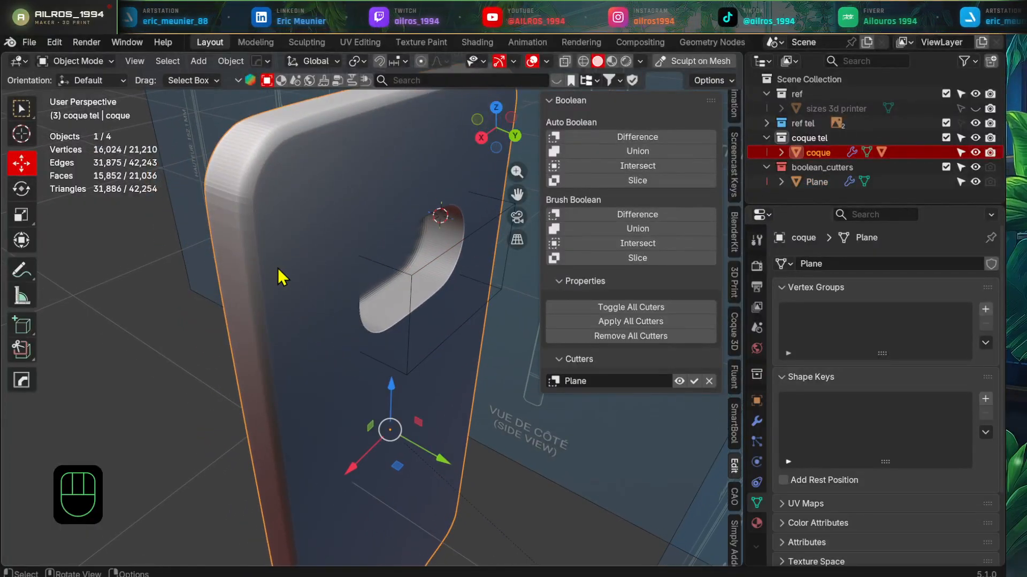
pyautogui.press('Tab')
pyautogui.press('a')
pyautogui.keyDown('shift'); pyautogui.moveTo(392, 394); pyautogui.dragTo(394, 365, button='middle'); pyautogui.keyUp('shift')
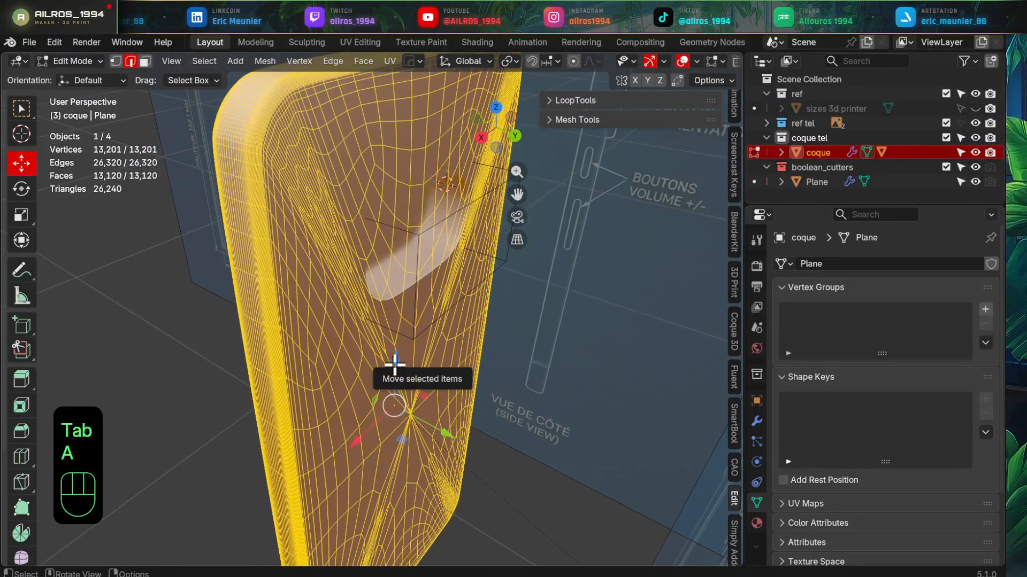
pyautogui.press('m')
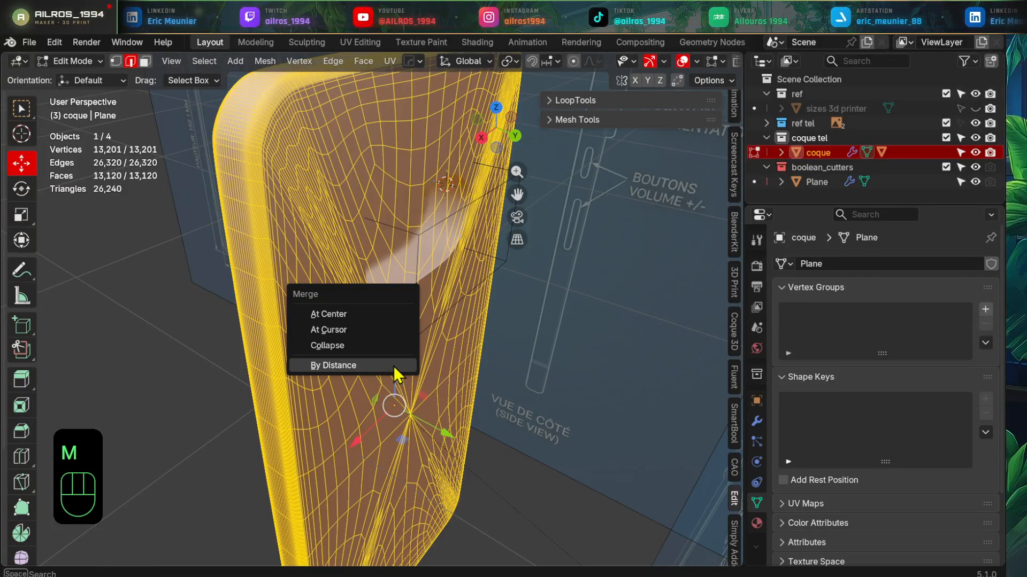
pyautogui.click(393, 366)
pyautogui.moveTo(393, 365)
pyautogui.mouseDown(button='middle')
pyautogui.moveTo(395, 380)
pyautogui.moveTo(410, 371)
pyautogui.mouseUp(button='middle')
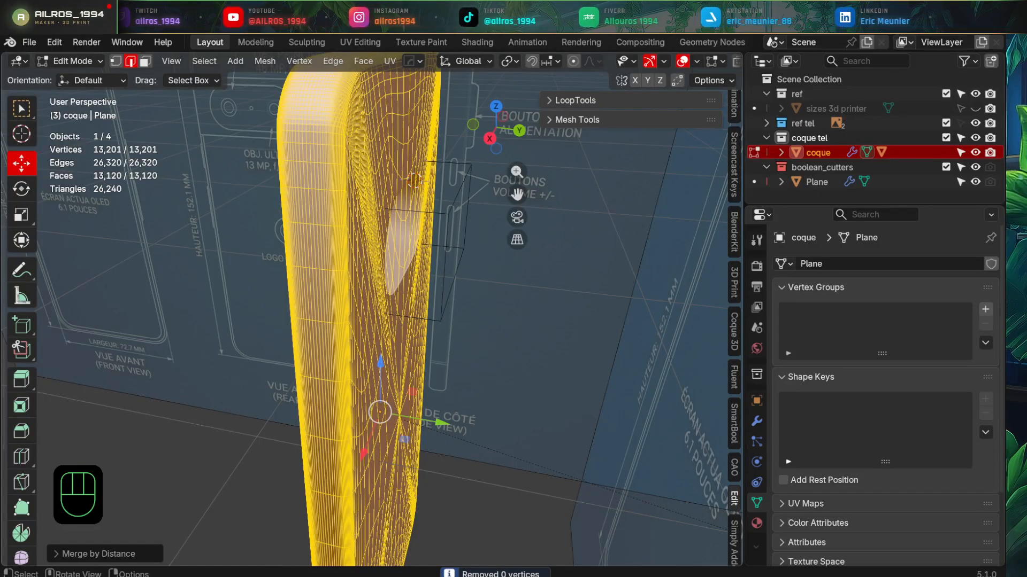
pyautogui.moveTo(455, 449); pyautogui.dragTo(479, 447, button='middle')
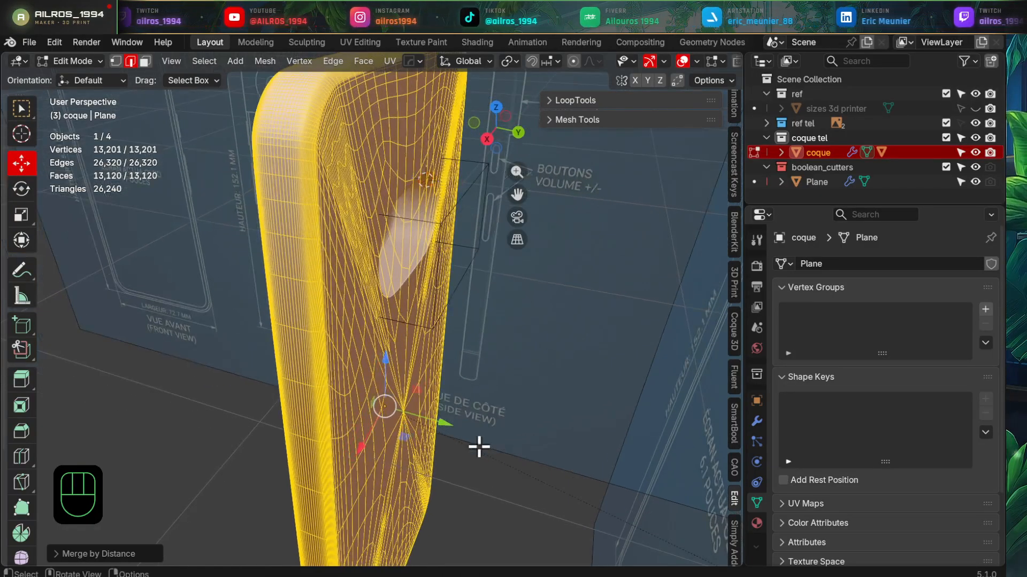
pyautogui.hotkey('alt', 'n')
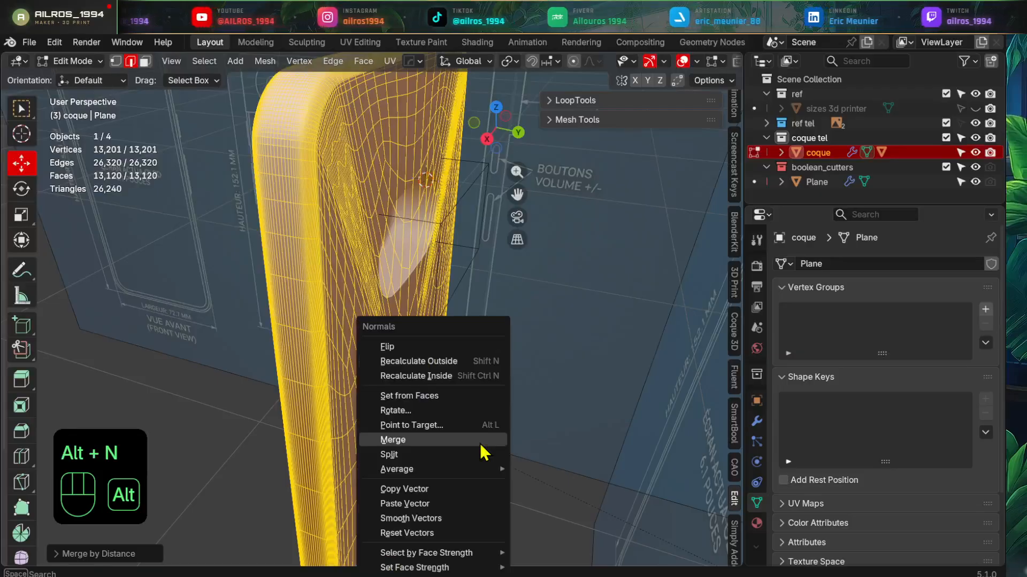
pyautogui.click(478, 368)
# - Run a Degenerate Dissolve clean-up on the whole case mesh and return to Object Mode
pyautogui.moveTo(474, 367); pyautogui.dragTo(319, 376, button='middle')
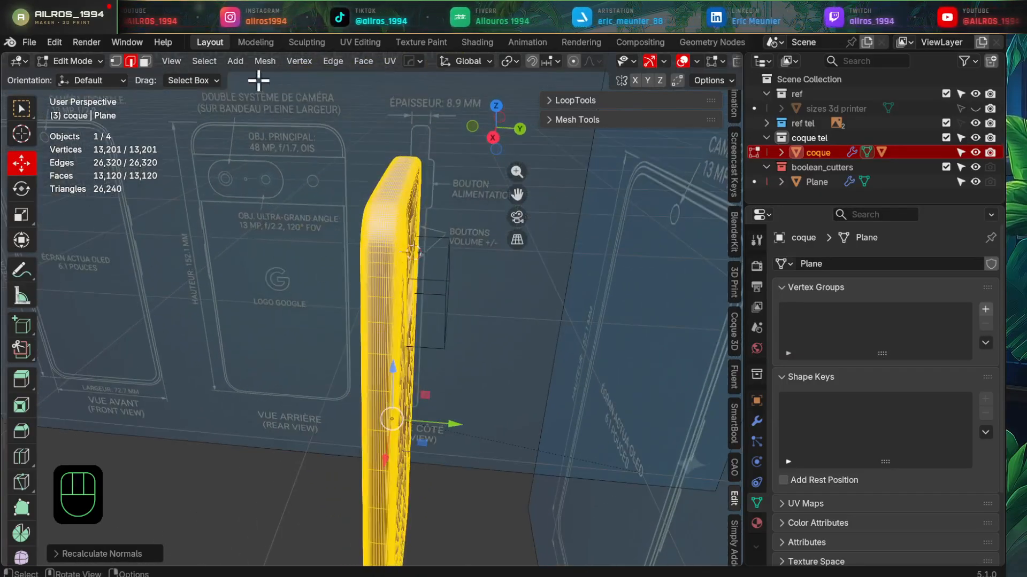
pyautogui.click(265, 62)
pyautogui.moveTo(325, 402)
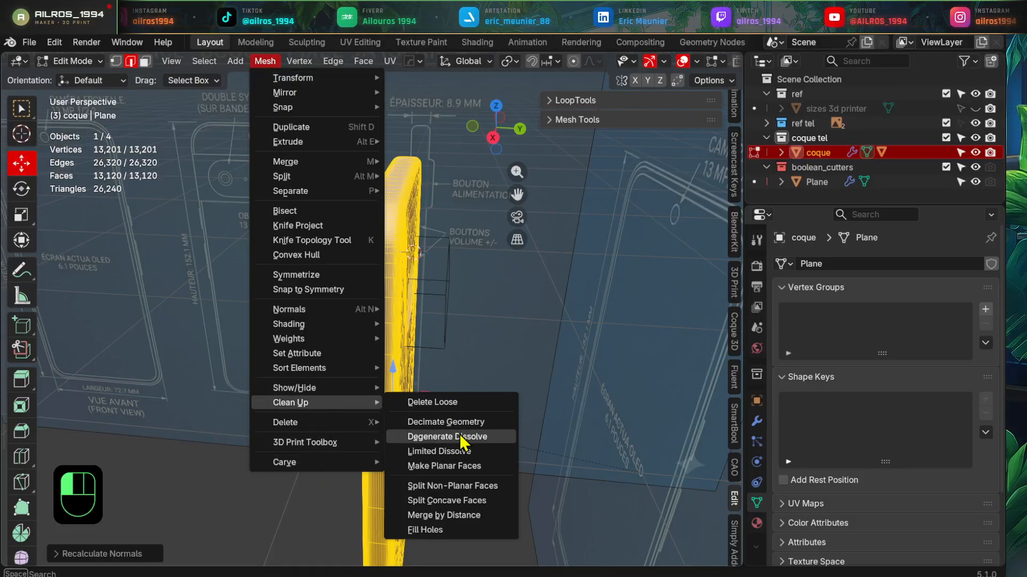
pyautogui.click(460, 438)
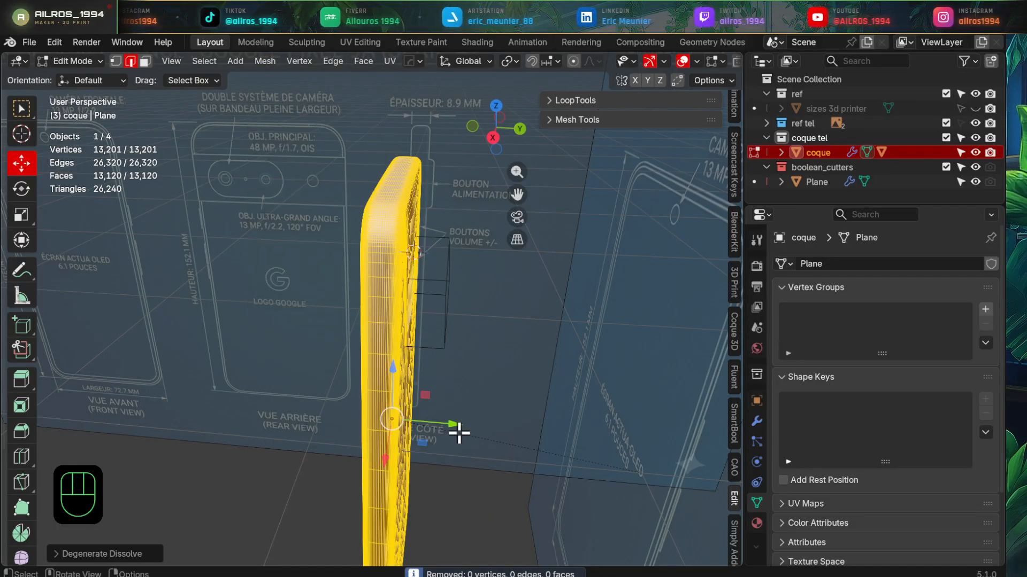
pyautogui.moveTo(457, 428); pyautogui.dragTo(559, 419, button='middle')
pyautogui.press('Tab')
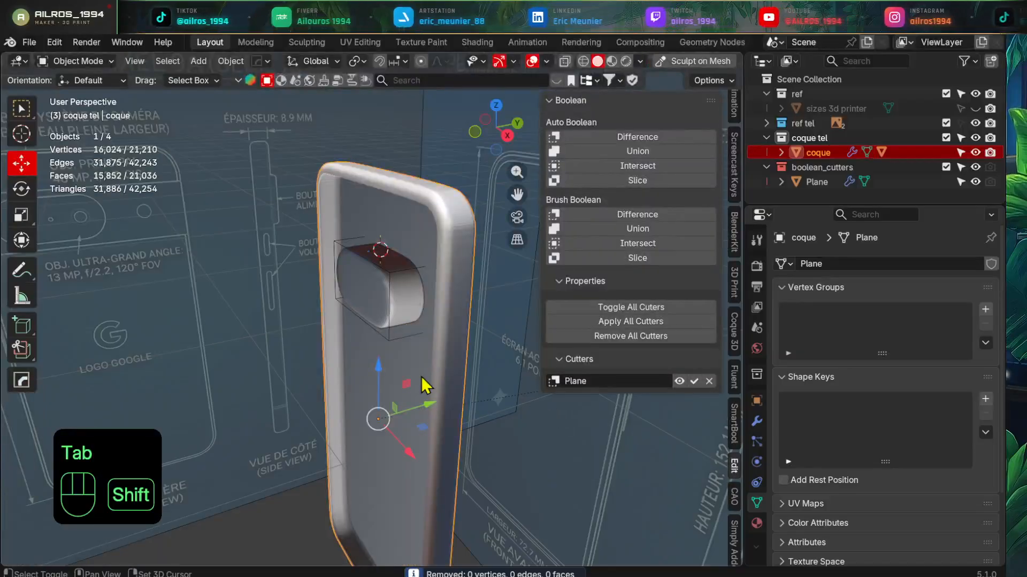
# - Remove the block's boolean cutter from the case
pyautogui.moveTo(422, 385); pyautogui.dragTo(426, 420, button='middle')
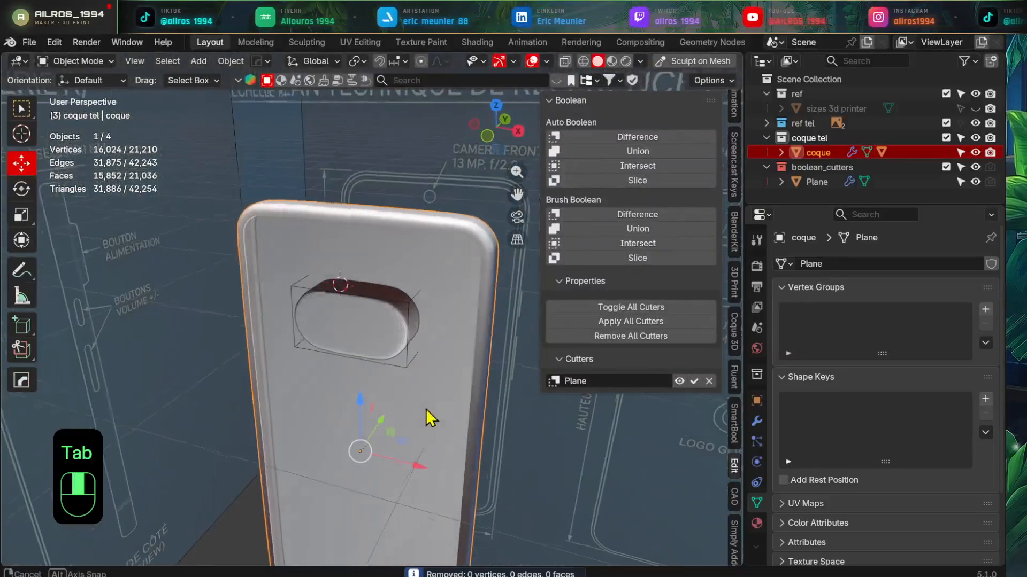
pyautogui.scroll(5, 428, 355)
pyautogui.moveTo(408, 335); pyautogui.dragTo(434, 334, button='middle')
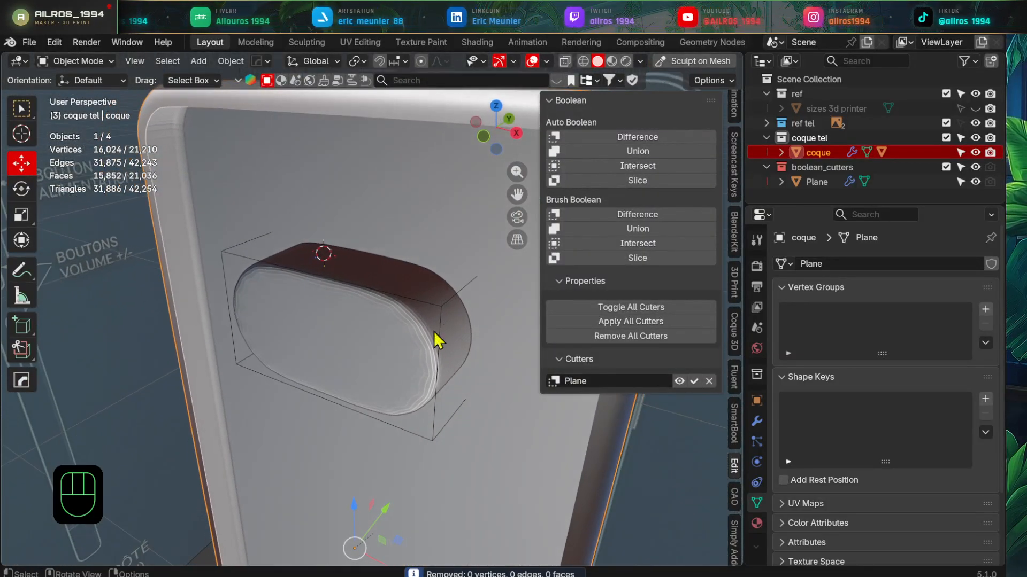
pyautogui.click(445, 315)
pyautogui.moveTo(459, 367); pyautogui.dragTo(366, 343, button='middle')
pyautogui.scroll(2, 423, 325)
pyautogui.moveTo(366, 343); pyautogui.dragTo(399, 339, button='middle')
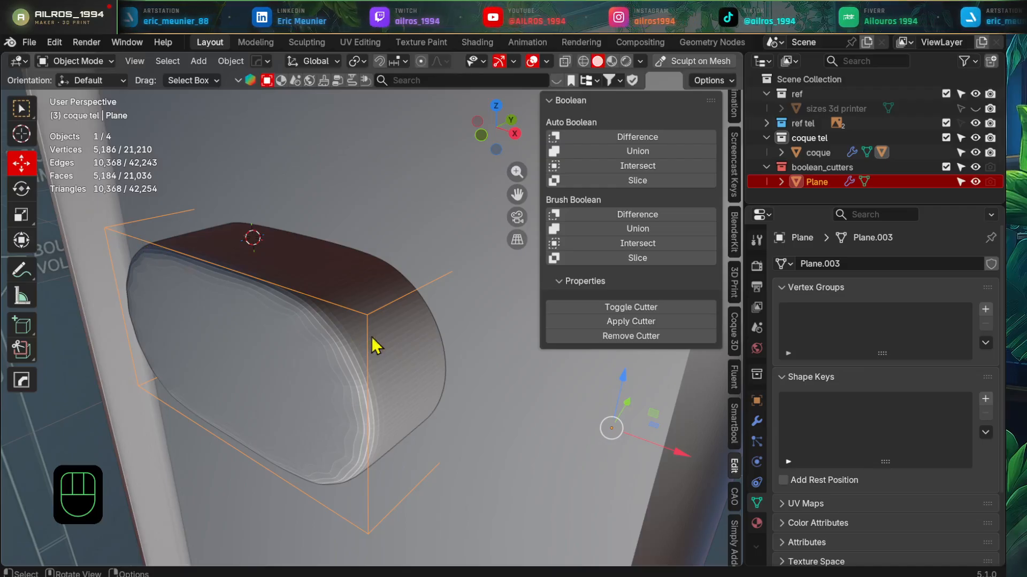
pyautogui.click(632, 336)
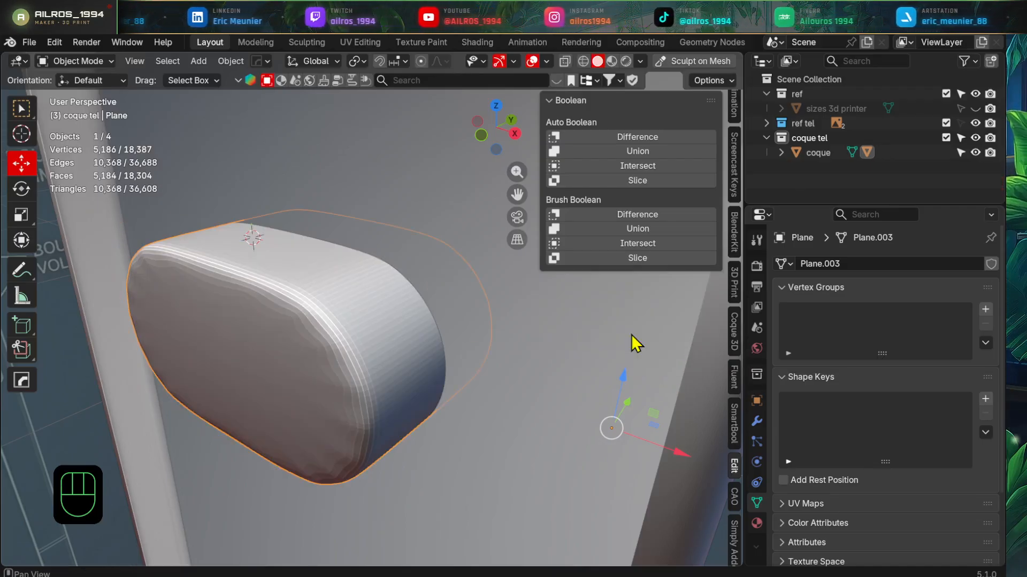
# - Cut the camera opening in the case with a Brush Boolean Difference, using the rounded block as the cutter
pyautogui.moveTo(493, 361); pyautogui.dragTo(442, 383, button='middle')
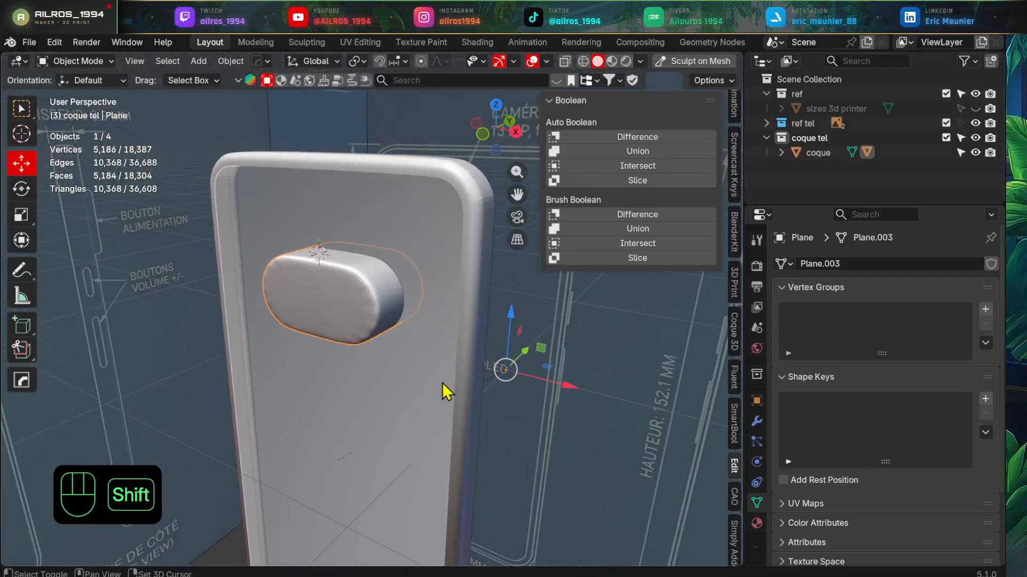
pyautogui.keyDown('shift'); pyautogui.click(442, 383); pyautogui.keyUp('shift')
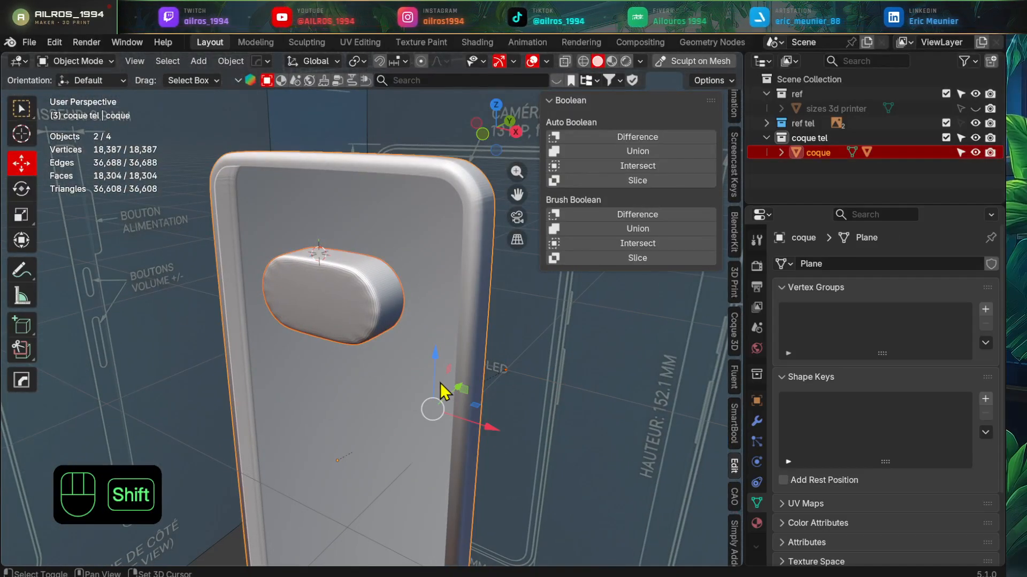
pyautogui.click(668, 214)
pyautogui.scroll(5, 426, 319)
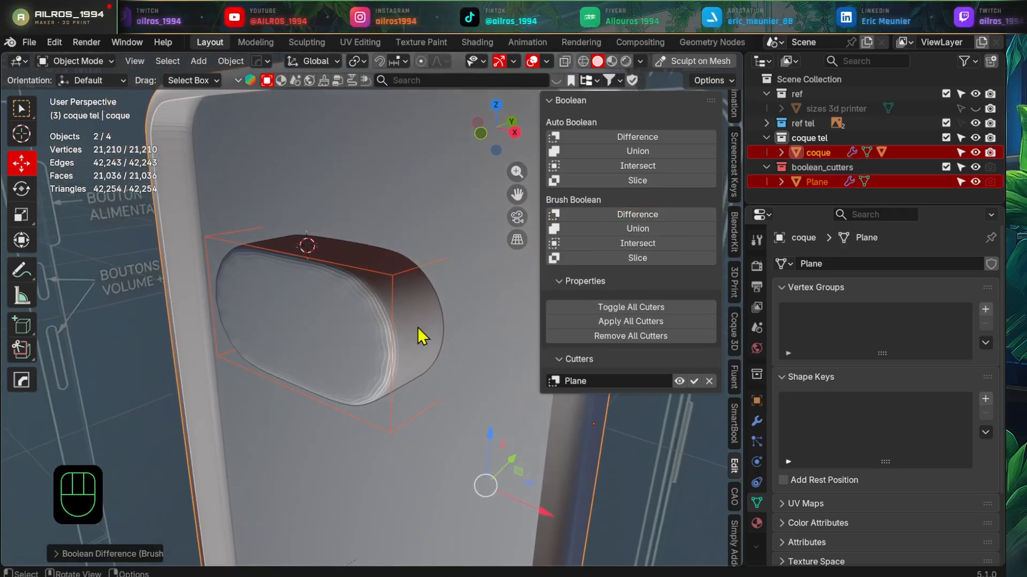
# - Merge the cutter block's vertices by distance and recalculate the normals of its entire mesh to the outside
pyautogui.click(425, 275)
pyautogui.scroll(3, 427, 278)
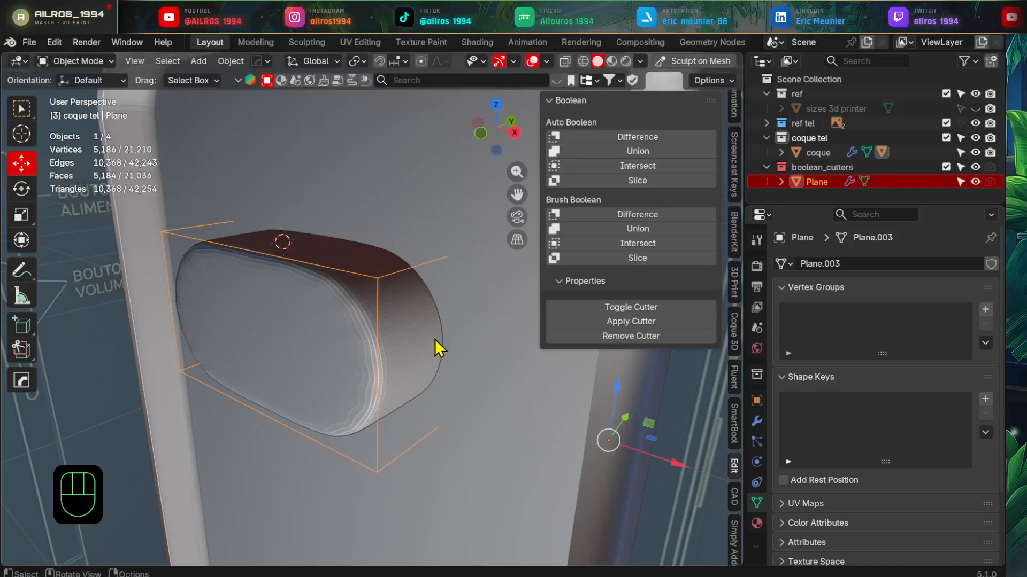
pyautogui.press('Tab')
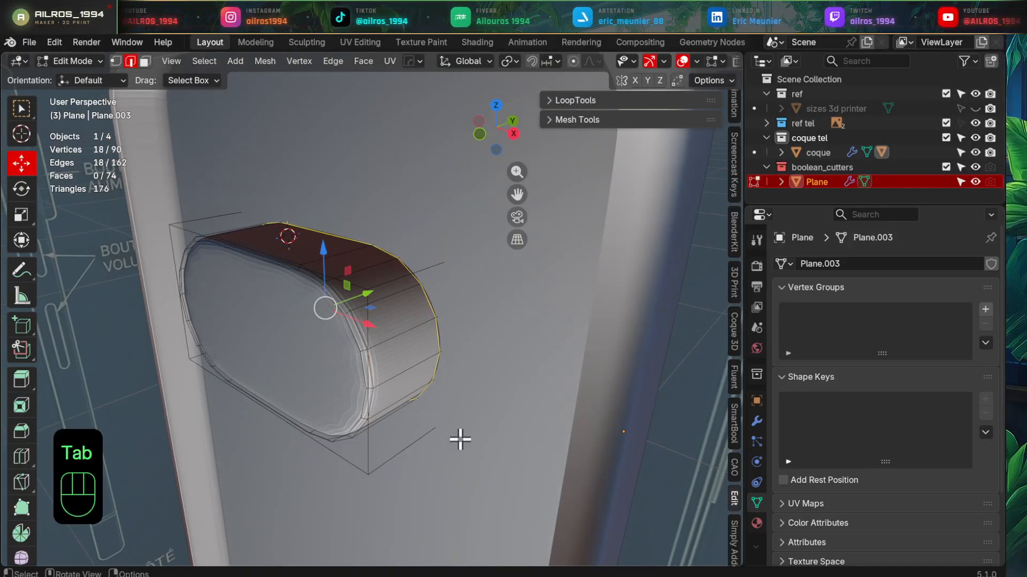
pyautogui.press('a')
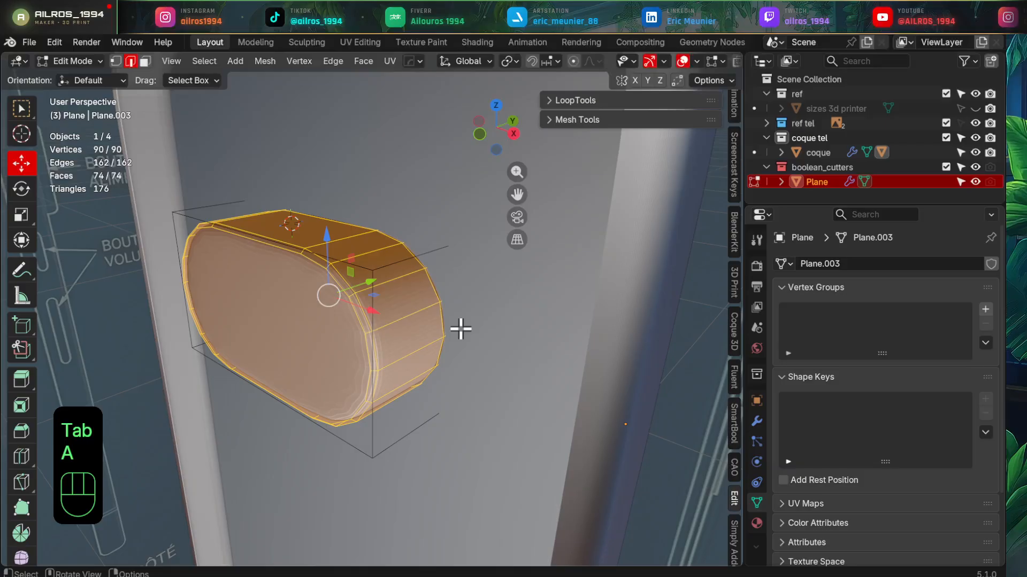
pyautogui.press('m')
pyautogui.click(460, 329)
pyautogui.keyDown('shift'); pyautogui.moveTo(446, 332); pyautogui.dragTo(454, 338, button='middle'); pyautogui.keyUp('shift')
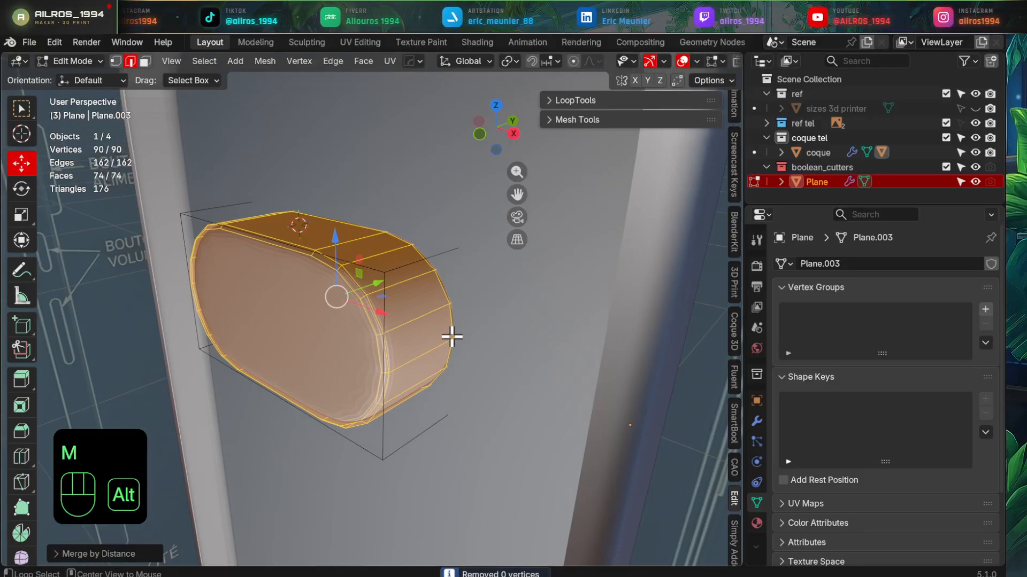
pyautogui.hotkey('alt', 'n')
pyautogui.click(453, 336)
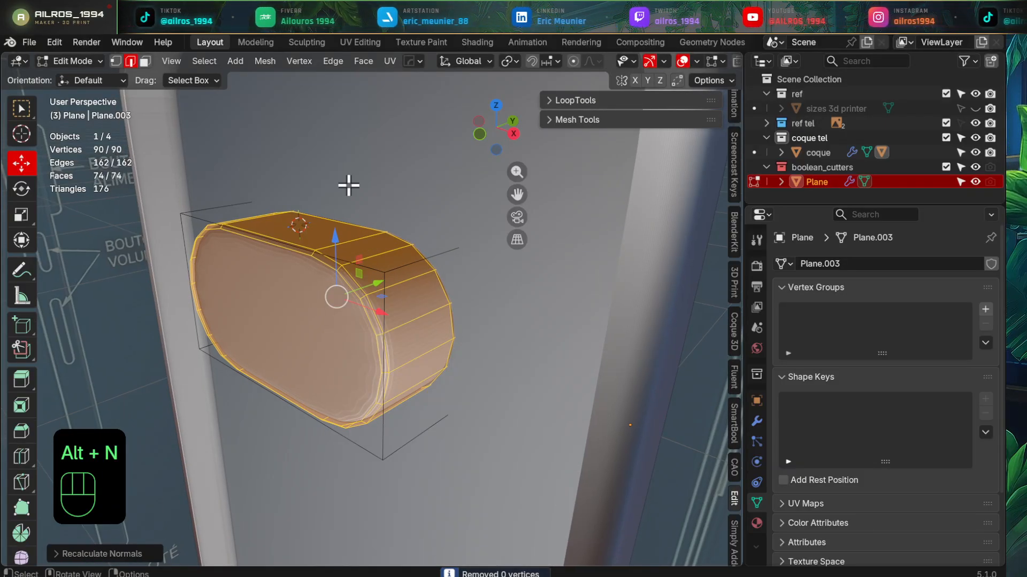
# - Run a Degenerate Dissolve clean-up on the cutter block's whole mesh and return to Object Mode
pyautogui.click(270, 67)
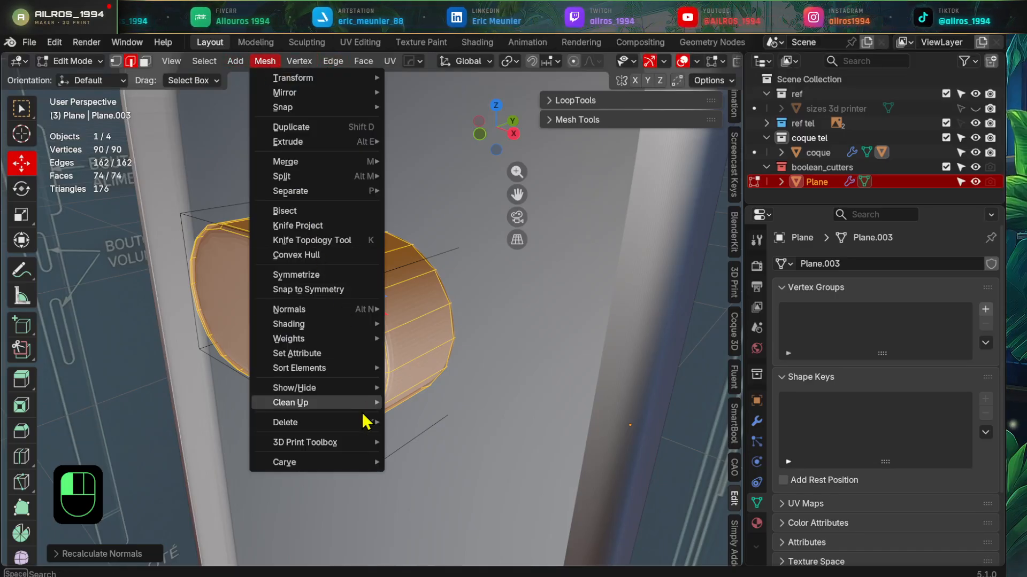
pyautogui.moveTo(347, 445)
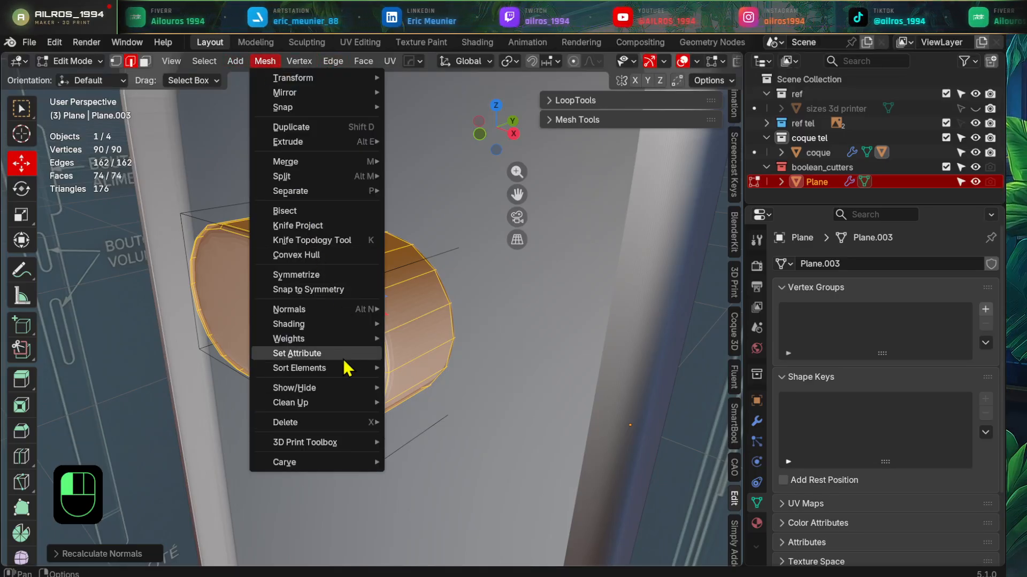
pyautogui.moveTo(358, 405)
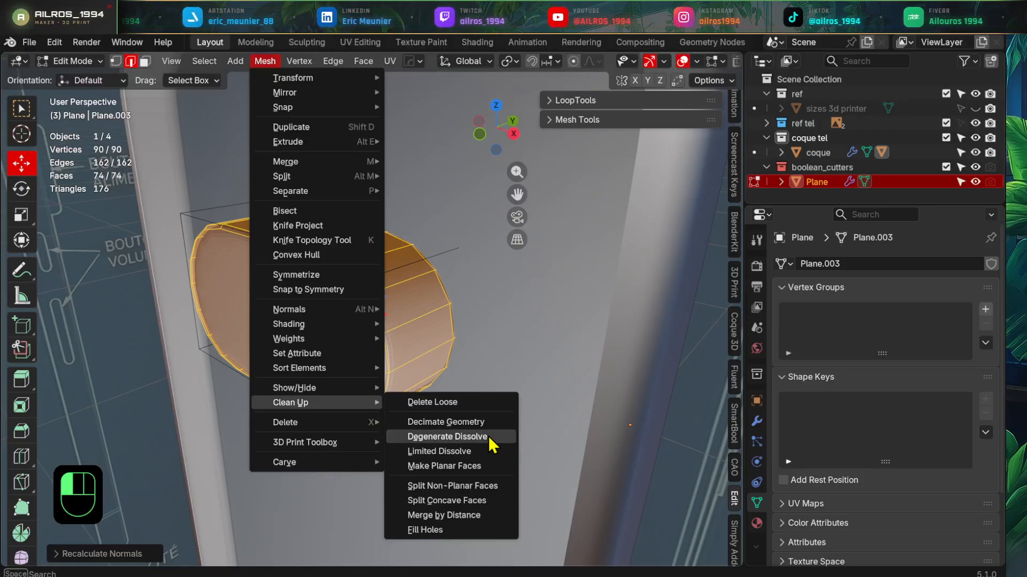
pyautogui.click(487, 437)
pyautogui.moveTo(486, 431); pyautogui.dragTo(432, 416, button='middle')
pyautogui.scroll(-1, 489, 433)
pyautogui.press('Tab')
pyautogui.moveTo(432, 416); pyautogui.dragTo(402, 419, button='middle')
# - Select the case and display its boolean modifier settings
pyautogui.click(471, 442)
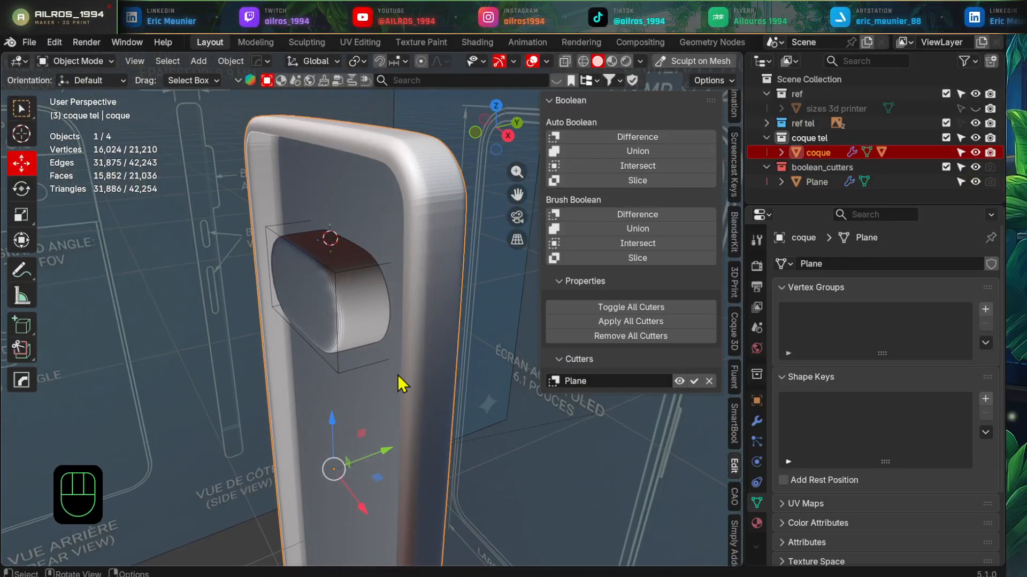
pyautogui.moveTo(396, 383)
pyautogui.mouseDown(button='middle')
pyautogui.moveTo(430, 392)
pyautogui.moveTo(392, 371)
pyautogui.mouseUp(button='middle')
pyautogui.scroll(3, 414, 341)
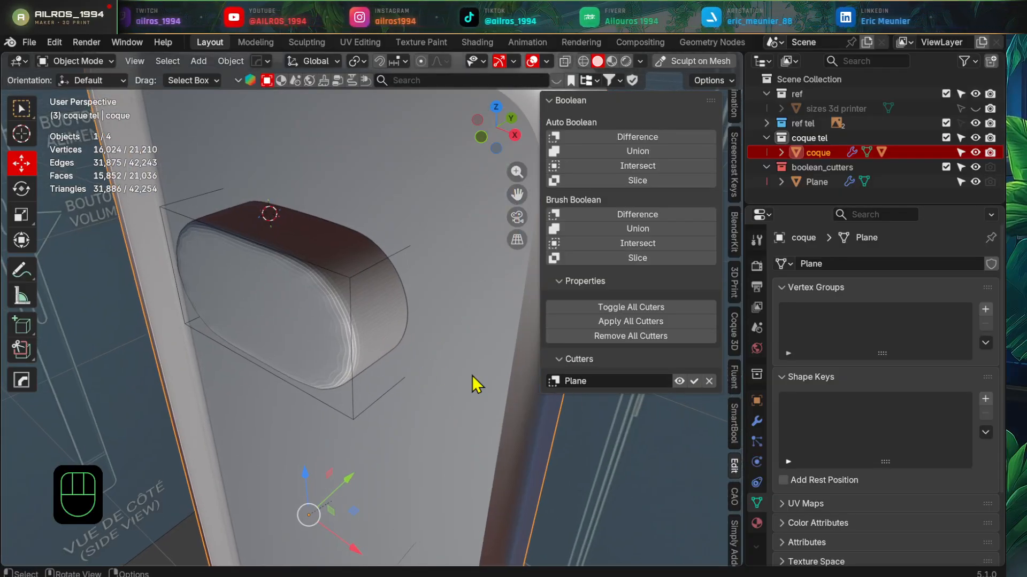
pyautogui.click(756, 423)
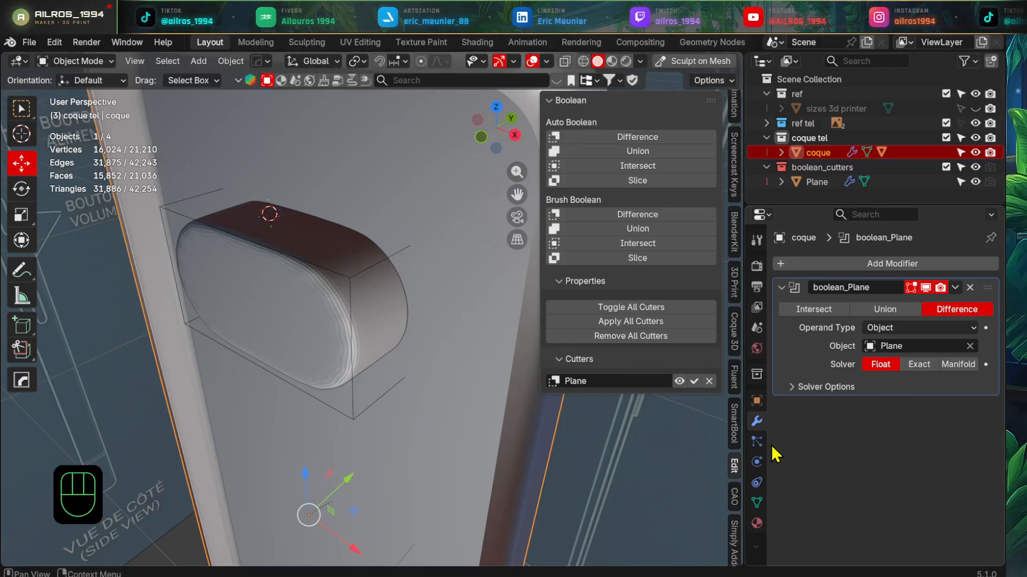
pyautogui.click(906, 263)
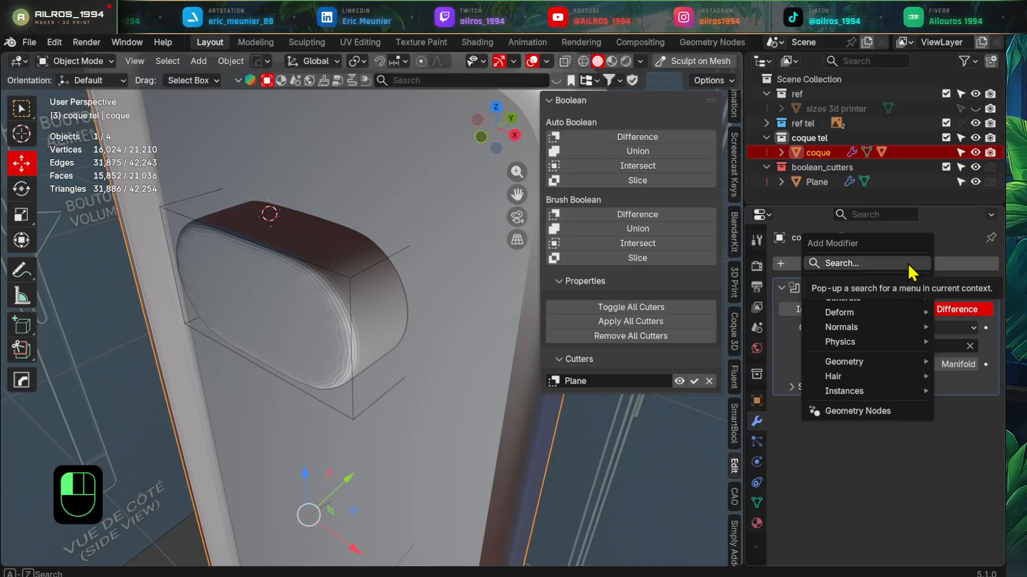
pyautogui.write('bo')
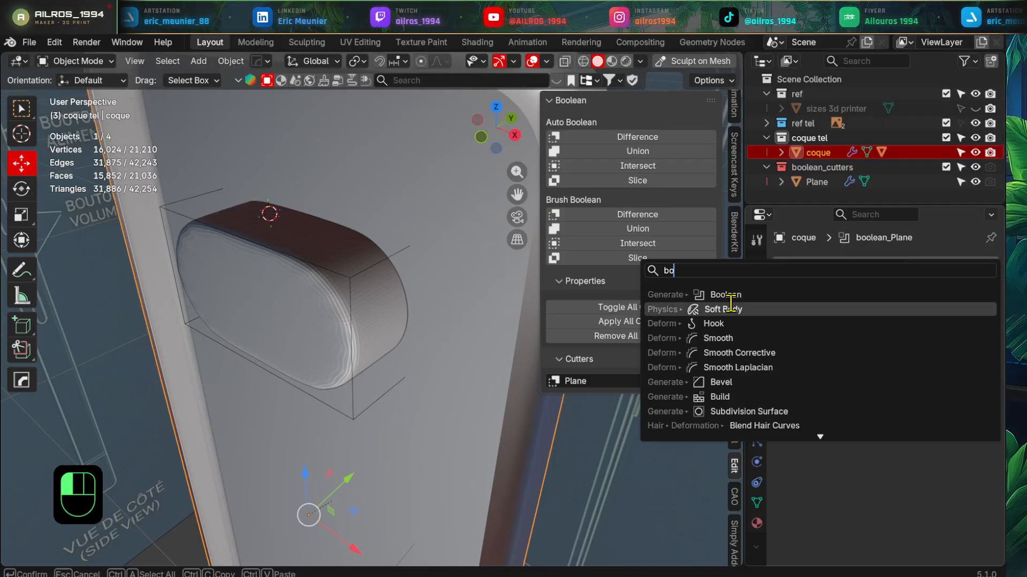
pyautogui.click(846, 502)
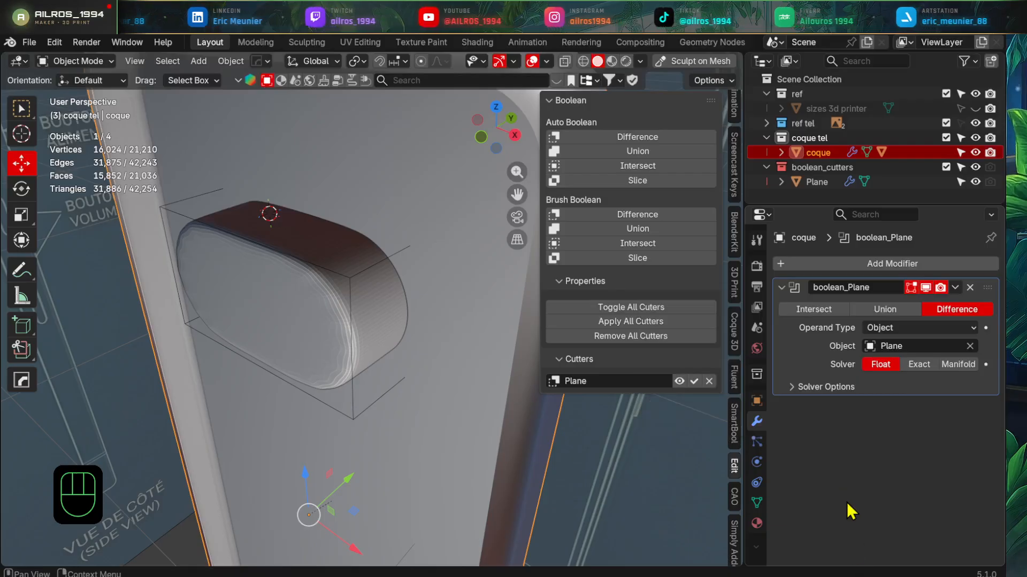
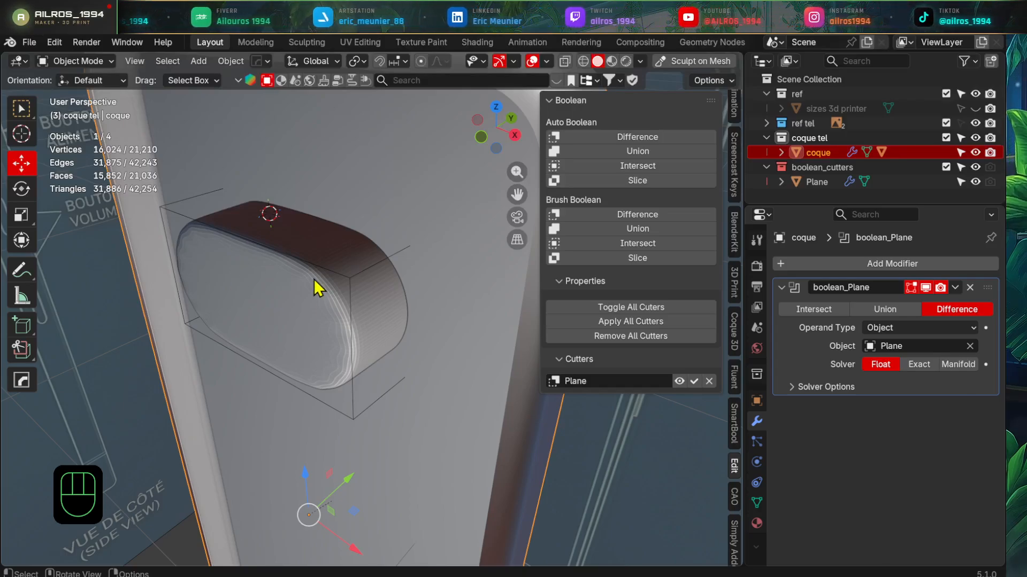
# - Apply the boolean_Plane modifier to the case
pyautogui.click(781, 288)
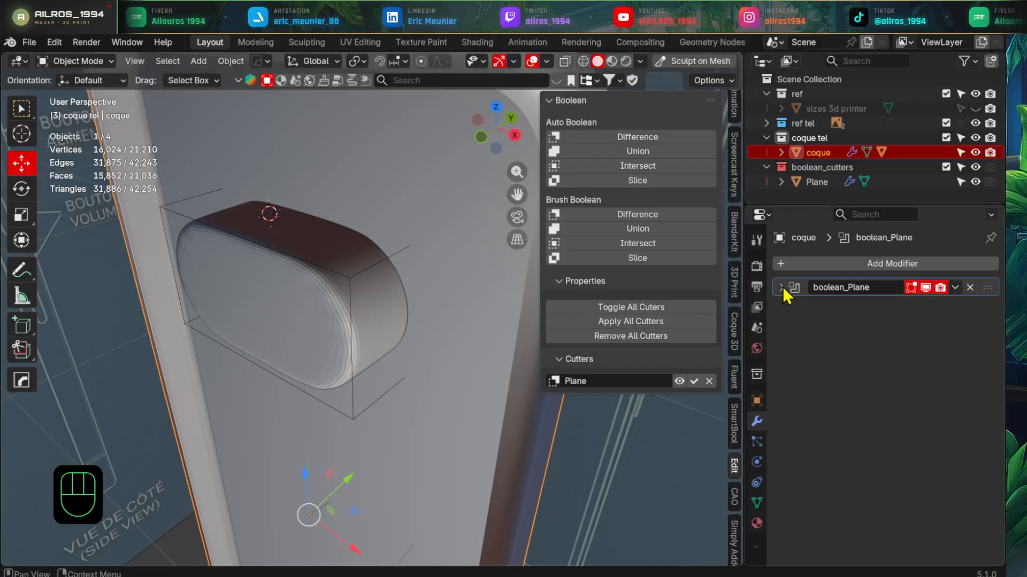
pyautogui.hotkey('ctrl', 'a')
# - Remove the rounded block's boolean cutter setup and hide the block
pyautogui.moveTo(524, 321); pyautogui.dragTo(417, 305, button='middle')
pyautogui.click(419, 309)
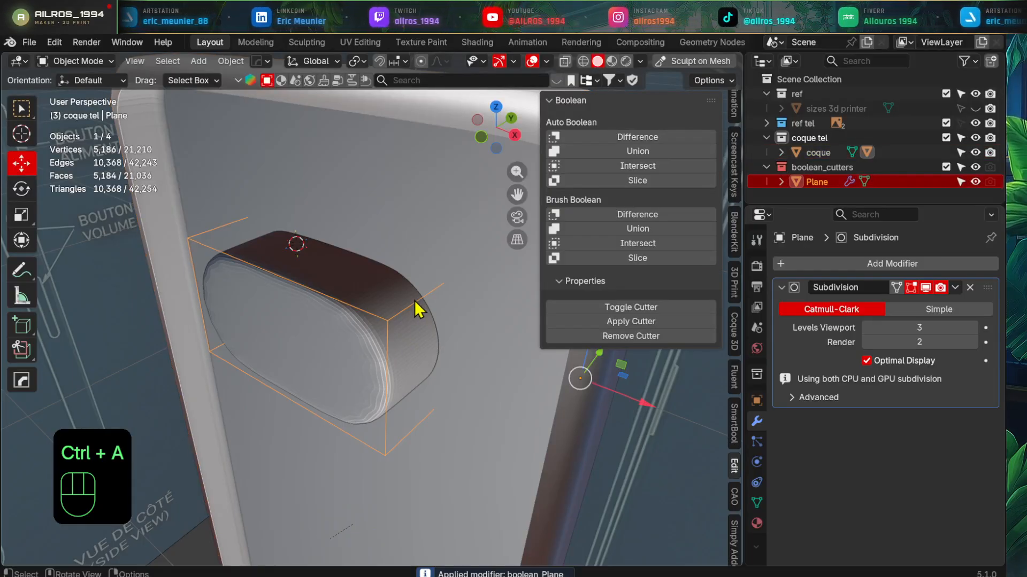
pyautogui.moveTo(397, 339); pyautogui.dragTo(379, 355, button='middle')
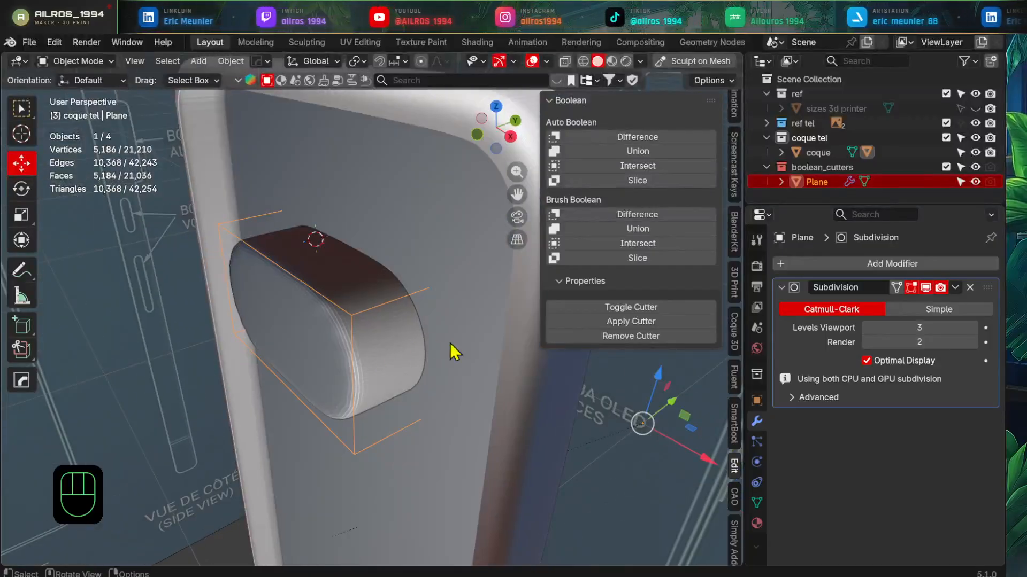
pyautogui.click(666, 336)
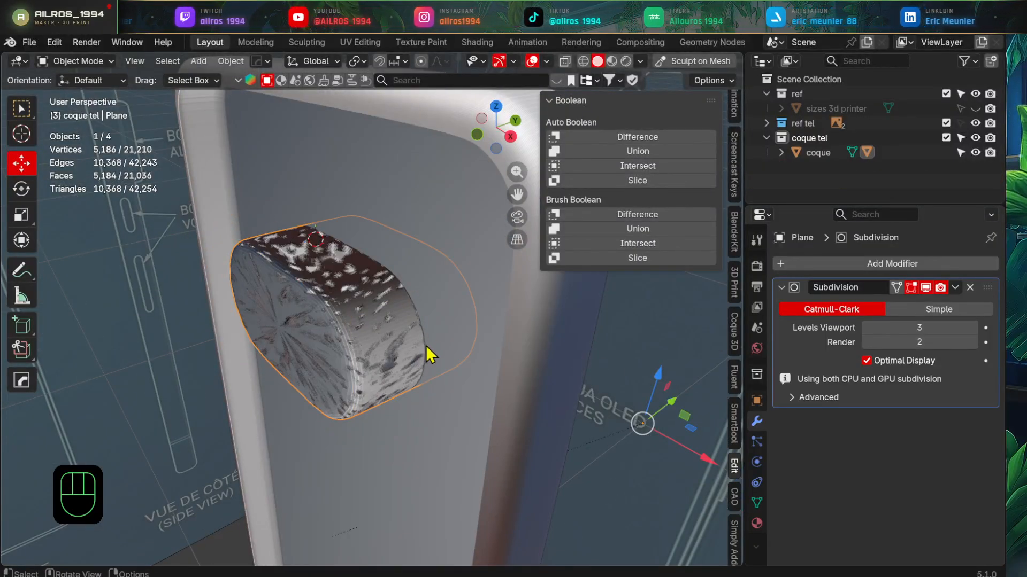
pyautogui.press('h')
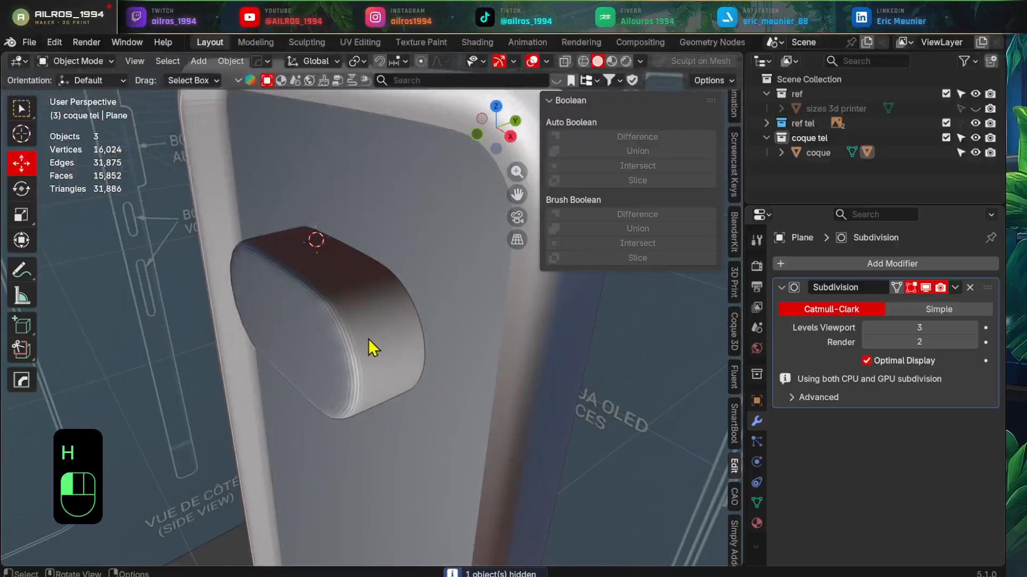
# - Edit the case mesh in face selection mode and try to loop-select the faces along the camera cut's edge against the back panel
pyautogui.click(368, 338)
pyautogui.press('Tab')
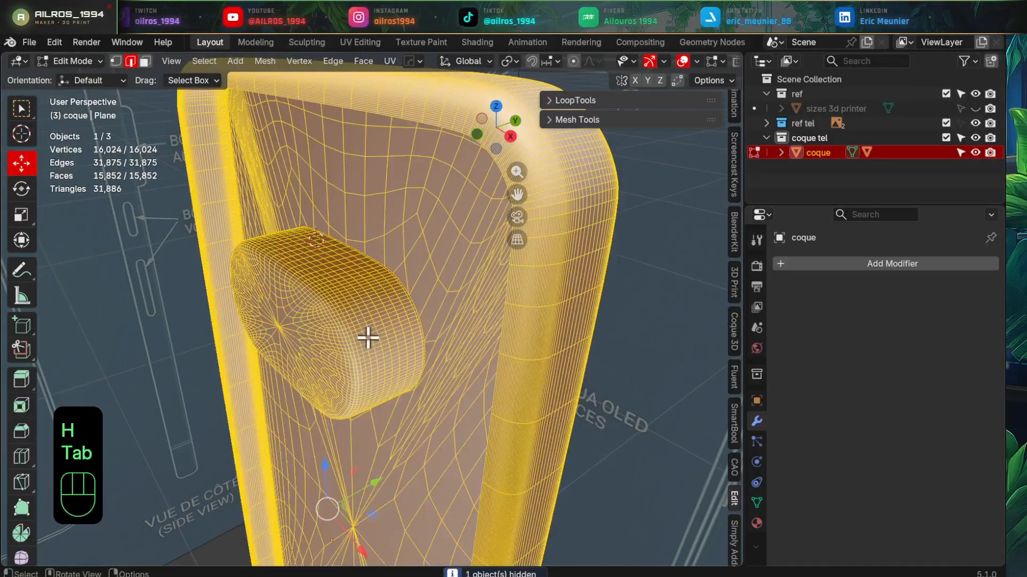
pyautogui.moveTo(368, 339); pyautogui.dragTo(471, 316, button='middle')
pyautogui.scroll(3, 561, 290)
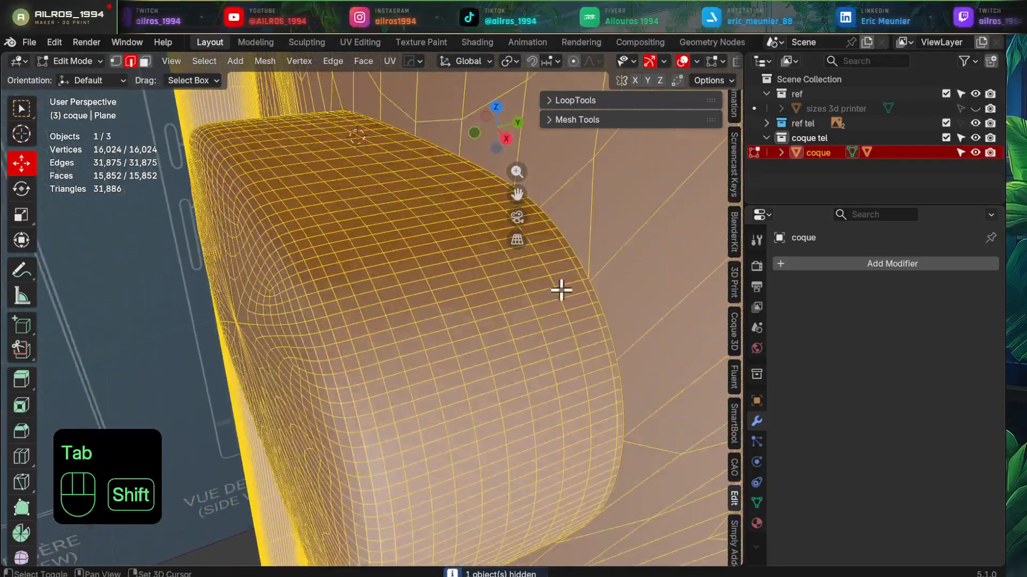
pyautogui.keyDown('shift'); pyautogui.moveTo(561, 290); pyautogui.dragTo(481, 332, button='middle'); pyautogui.keyUp('shift')
pyautogui.scroll(3, 481, 332)
pyautogui.keyDown('shift'); pyautogui.moveTo(550, 309); pyautogui.dragTo(516, 335, button='middle'); pyautogui.keyUp('shift')
pyautogui.press('3')
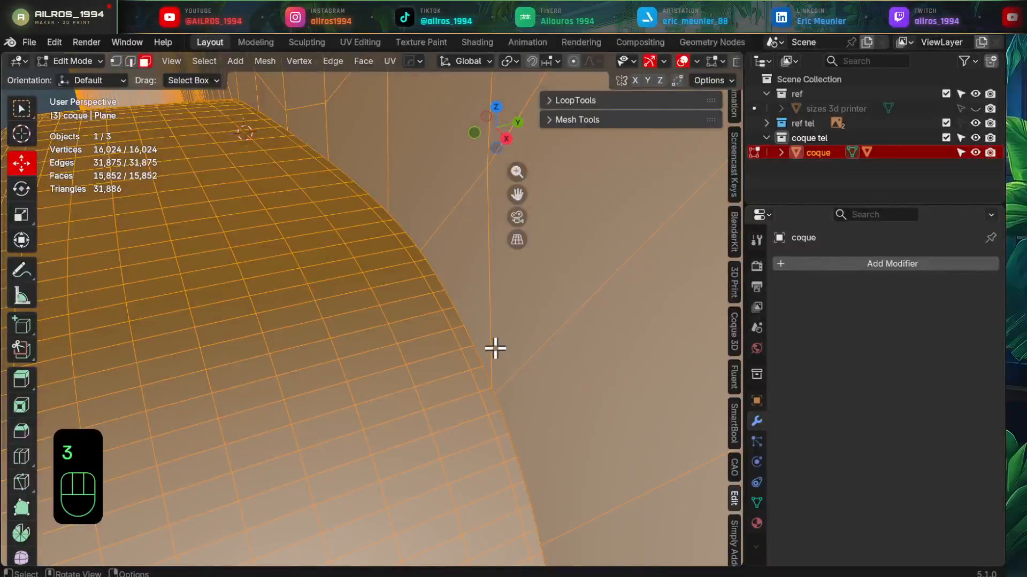
pyautogui.scroll(2, 495, 348)
pyautogui.click(540, 302)
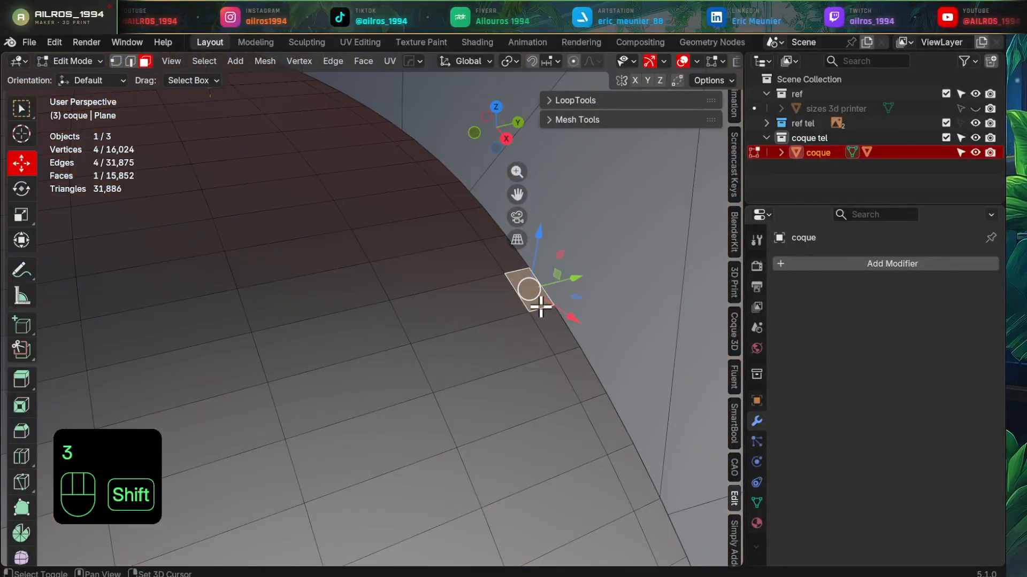
pyautogui.keyDown('alt'); pyautogui.keyDown('shift'); pyautogui.click(541, 306); pyautogui.keyUp('shift'); pyautogui.keyUp('alt')
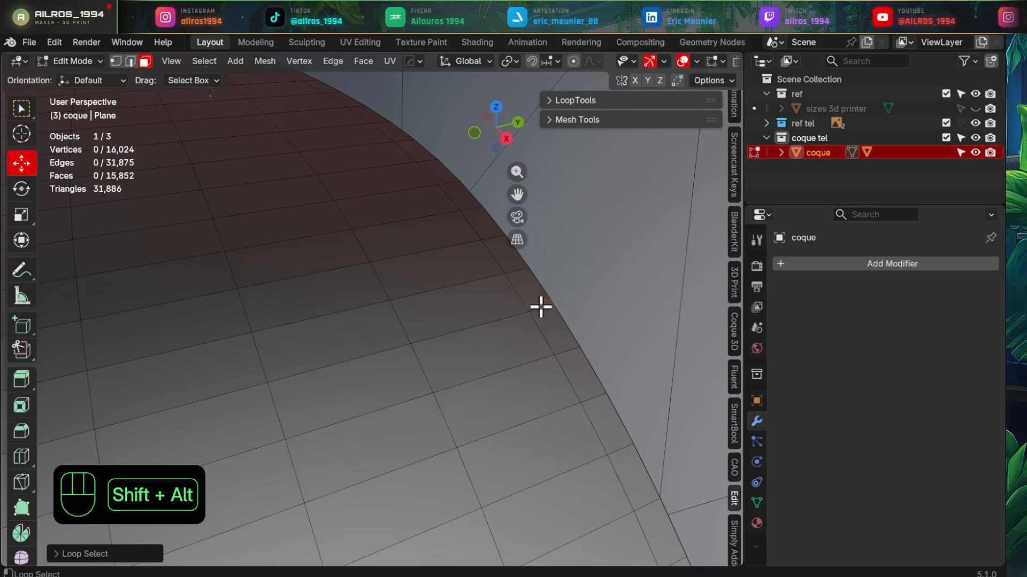
# - Merge the whole coque mesh's vertices by distance and recalculate its normals
pyautogui.keyDown('alt'); pyautogui.keyDown('shift'); pyautogui.click(541, 307); pyautogui.keyUp('shift'); pyautogui.keyUp('alt')
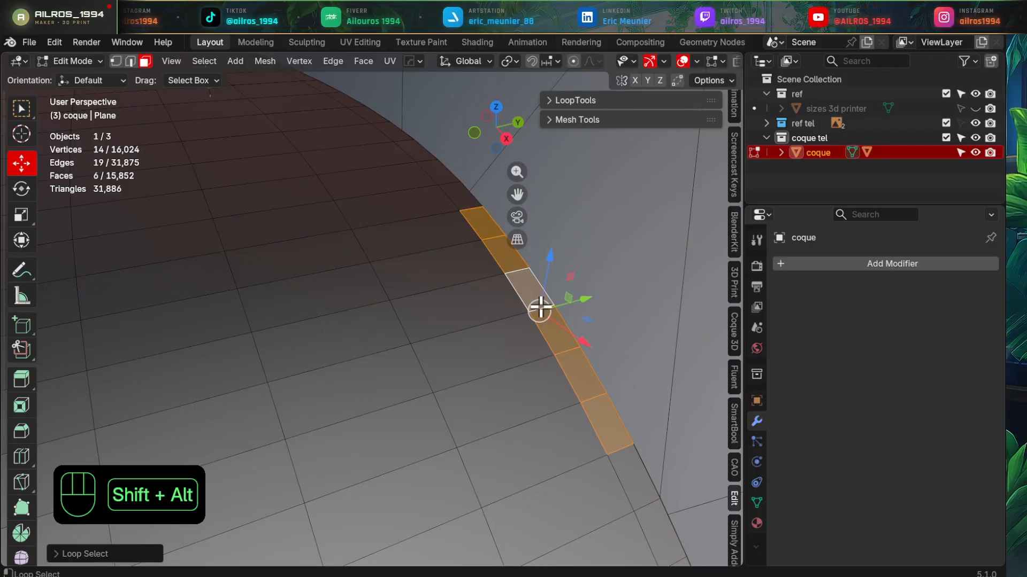
pyautogui.press('q')
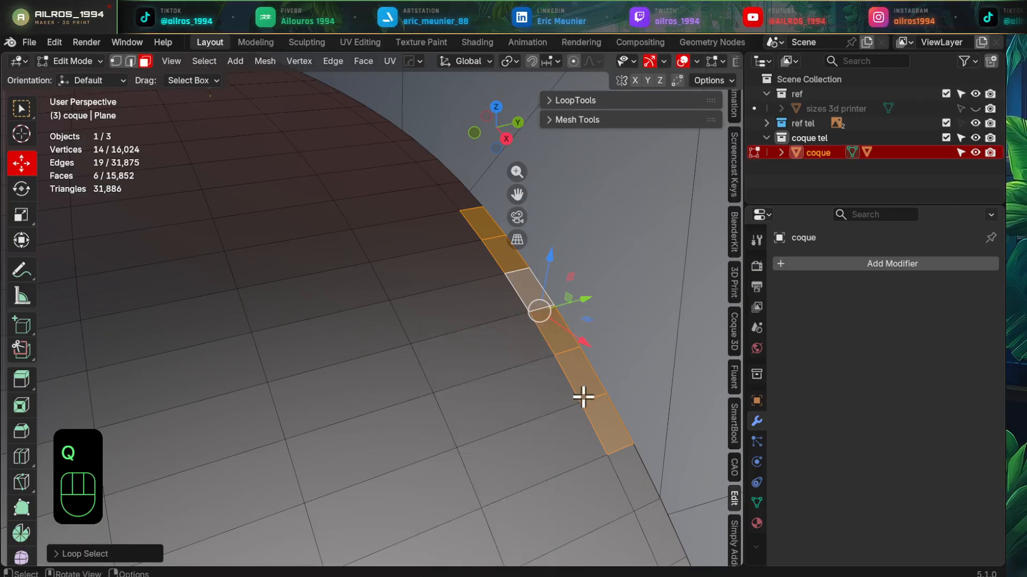
pyautogui.press('q')
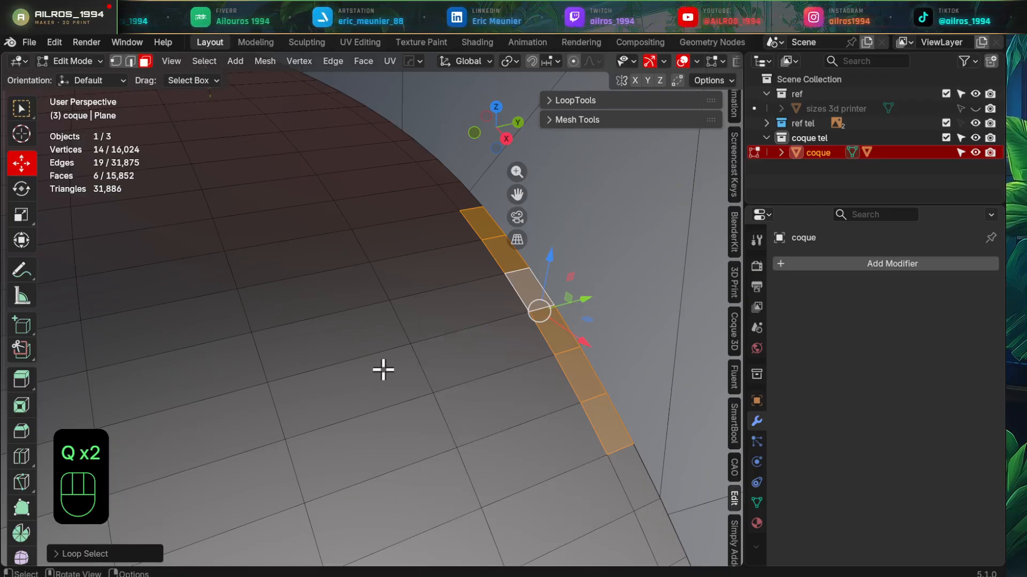
pyautogui.press('a')
pyautogui.press('m')
pyautogui.click(434, 368)
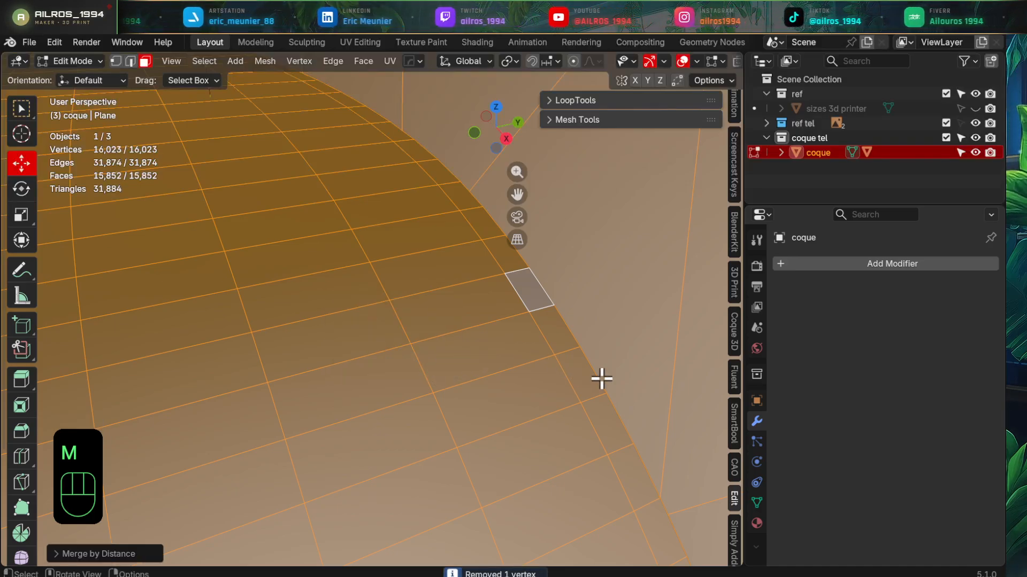
pyautogui.hotkey('alt', 'n')
pyautogui.click(572, 359)
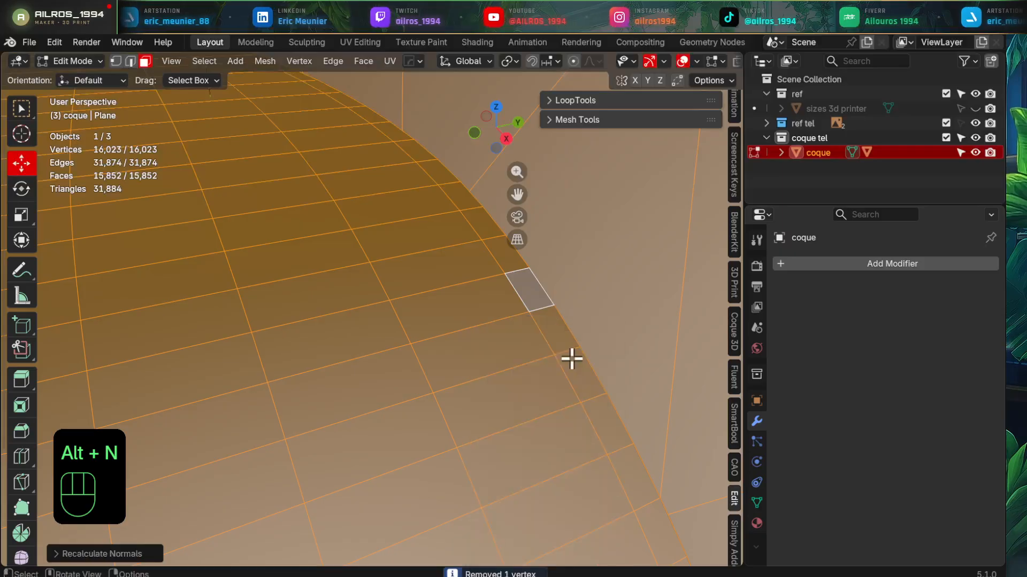
# - Run a Degenerate Dissolve clean-up on the whole coque mesh
pyautogui.click(263, 63)
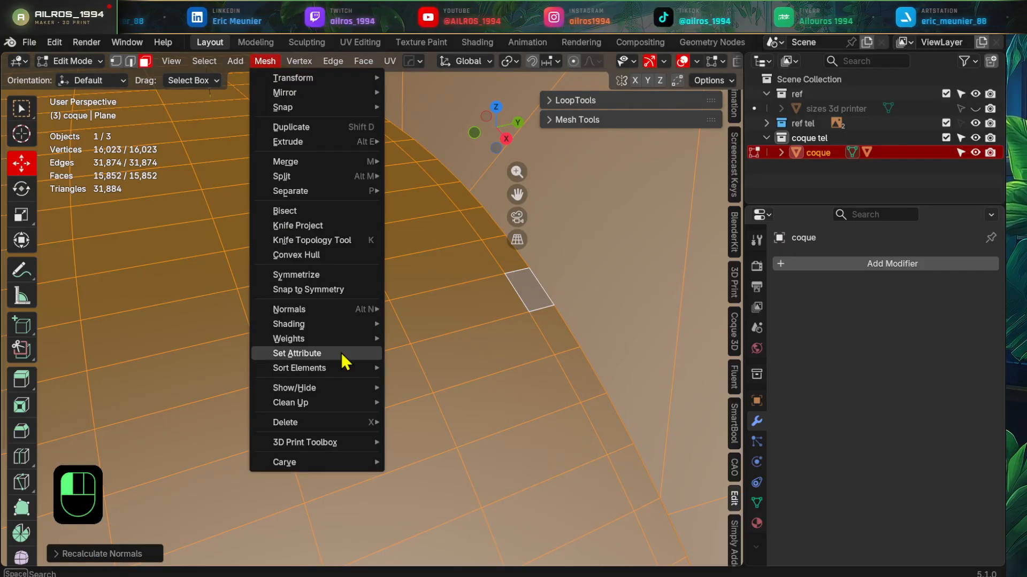
pyautogui.moveTo(356, 402)
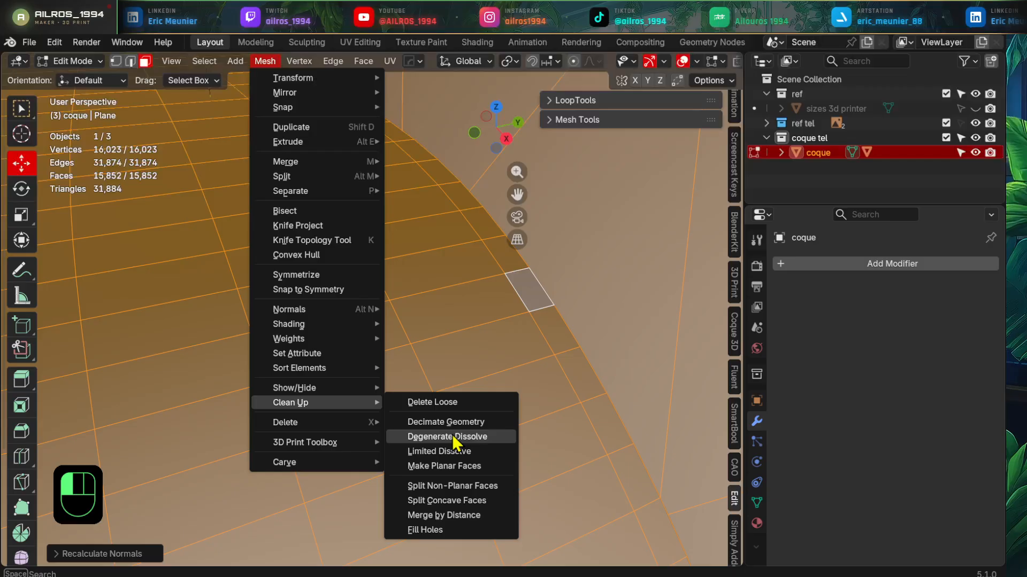
pyautogui.click(454, 437)
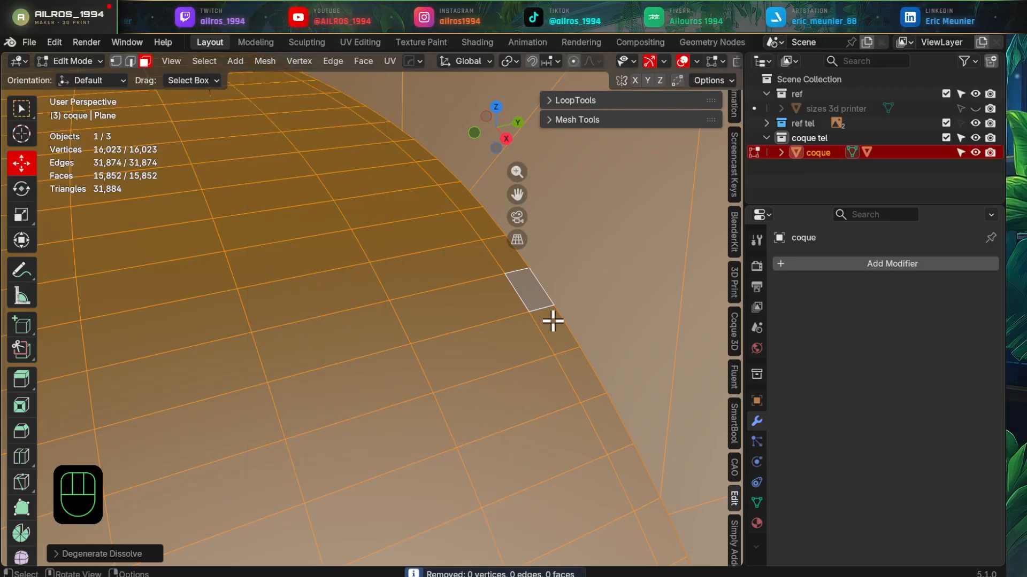
# - Try to loop-select the narrow strip of faces along the rim of the camera cutout
pyautogui.press('3')
pyautogui.click(543, 298)
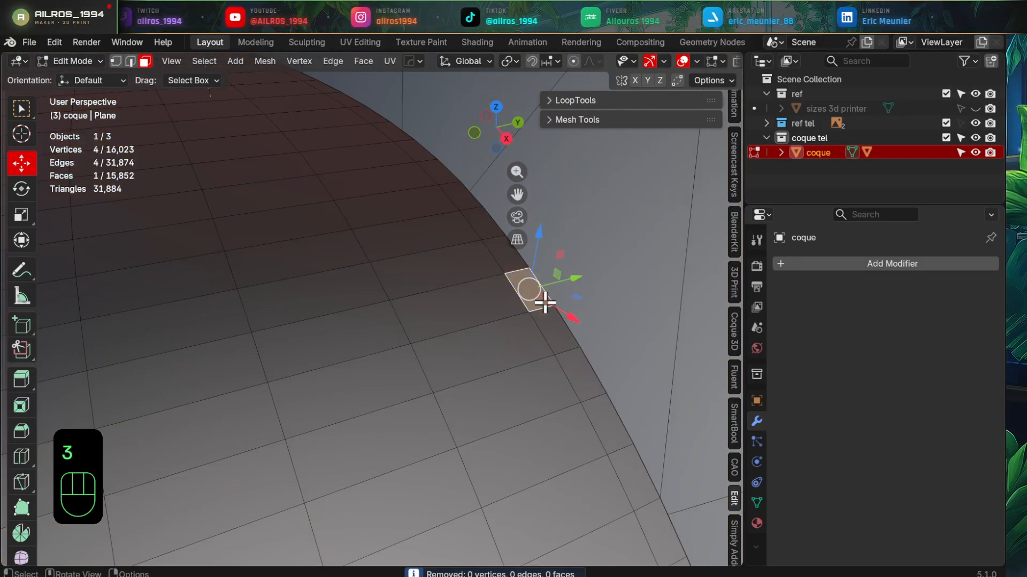
pyautogui.keyDown('alt'); pyautogui.keyDown('shift'); pyautogui.click(545, 308); pyautogui.keyUp('shift'); pyautogui.keyUp('alt')
pyautogui.keyDown('alt'); pyautogui.keyDown('shift'); pyautogui.click(545, 308); pyautogui.keyUp('shift'); pyautogui.keyUp('alt')
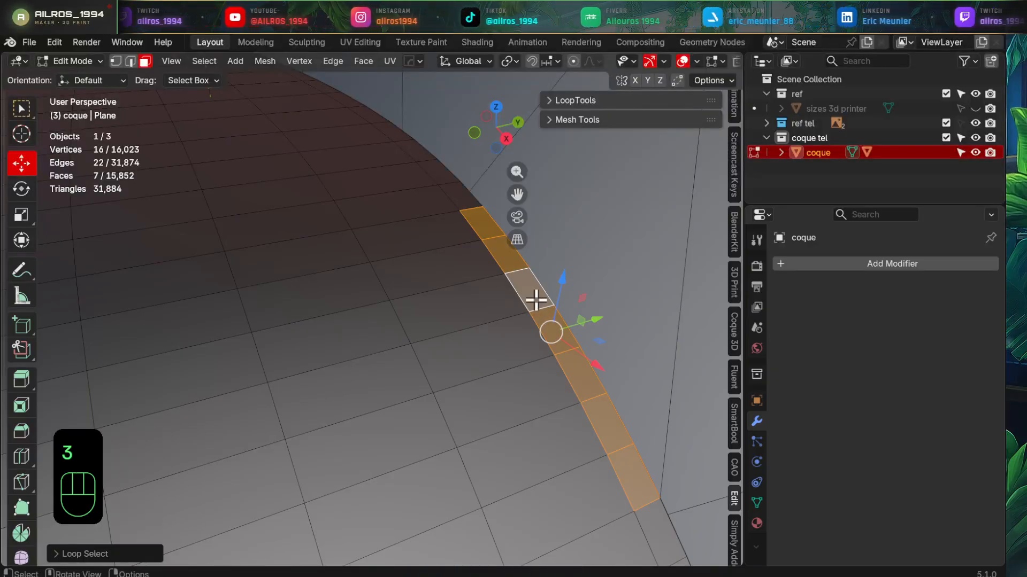
pyautogui.moveTo(545, 305); pyautogui.dragTo(529, 303, button='middle')
pyautogui.keyDown('alt'); pyautogui.keyDown('shift'); pyautogui.click(488, 299); pyautogui.keyUp('shift'); pyautogui.keyUp('alt')
pyautogui.keyDown('alt'); pyautogui.keyDown('shift'); pyautogui.click(486, 298); pyautogui.keyUp('shift'); pyautogui.keyUp('alt')
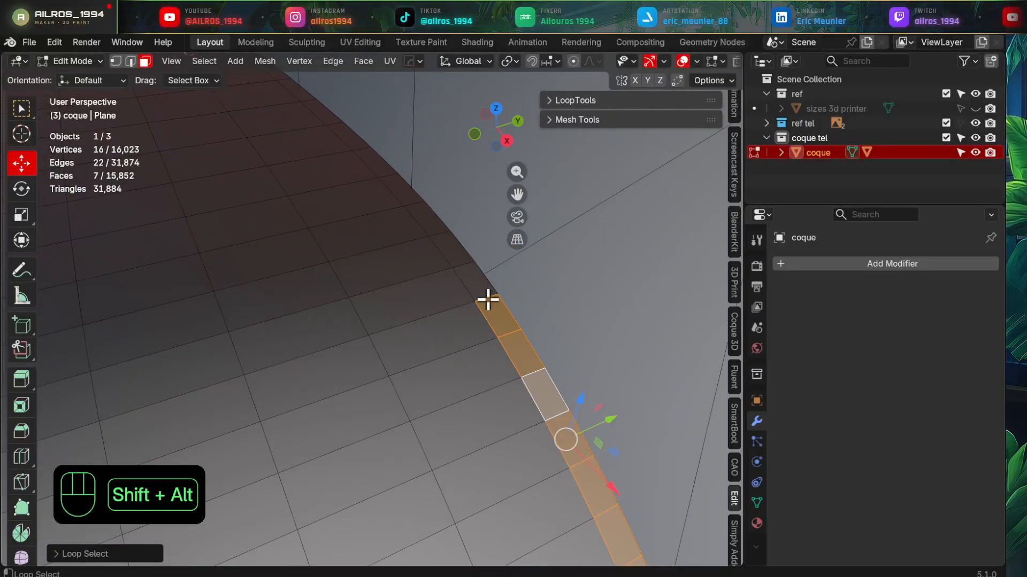
# - Select the wide face loop beside the cutout's rim and delete its faces
pyautogui.click(431, 315)
pyautogui.keyDown('alt'); pyautogui.keyDown('shift'); pyautogui.click(431, 317); pyautogui.keyUp('shift'); pyautogui.keyUp('alt')
pyautogui.keyDown('alt'); pyautogui.keyDown('shift'); pyautogui.click(431, 316); pyautogui.keyUp('shift'); pyautogui.keyUp('alt')
pyautogui.scroll(-3, 431, 315)
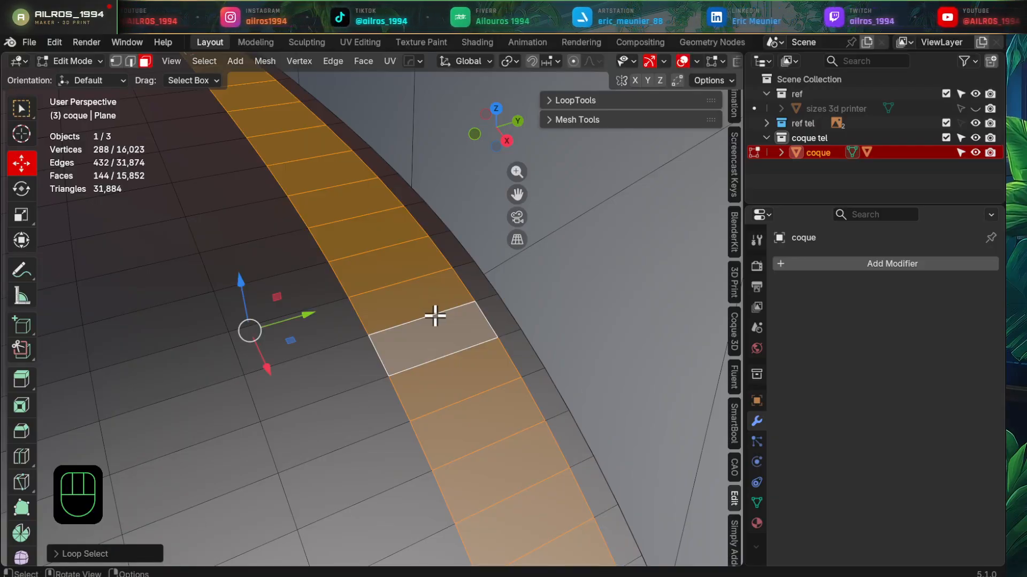
pyautogui.scroll(-1, 428, 315)
pyautogui.press('x')
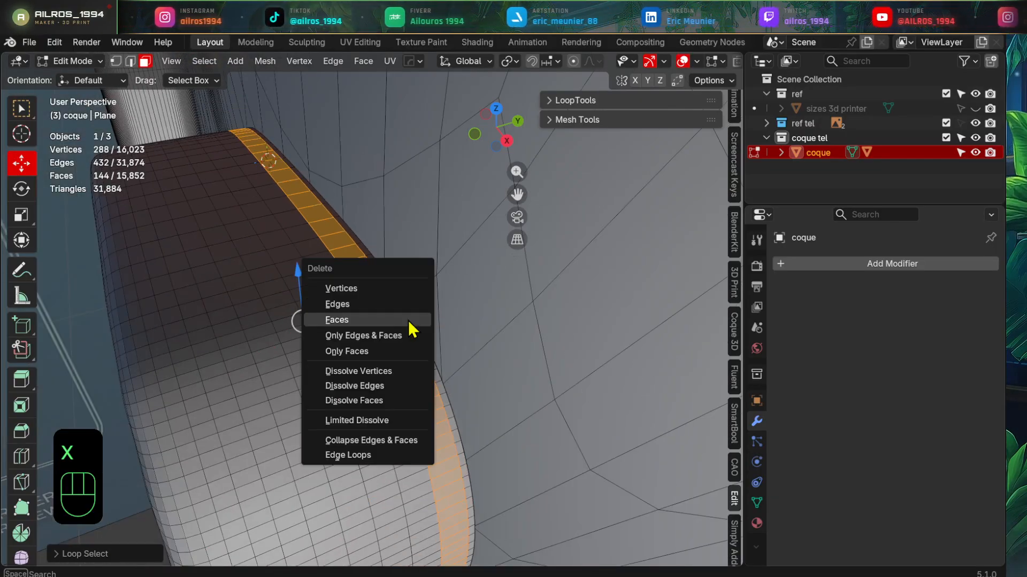
pyautogui.click(407, 320)
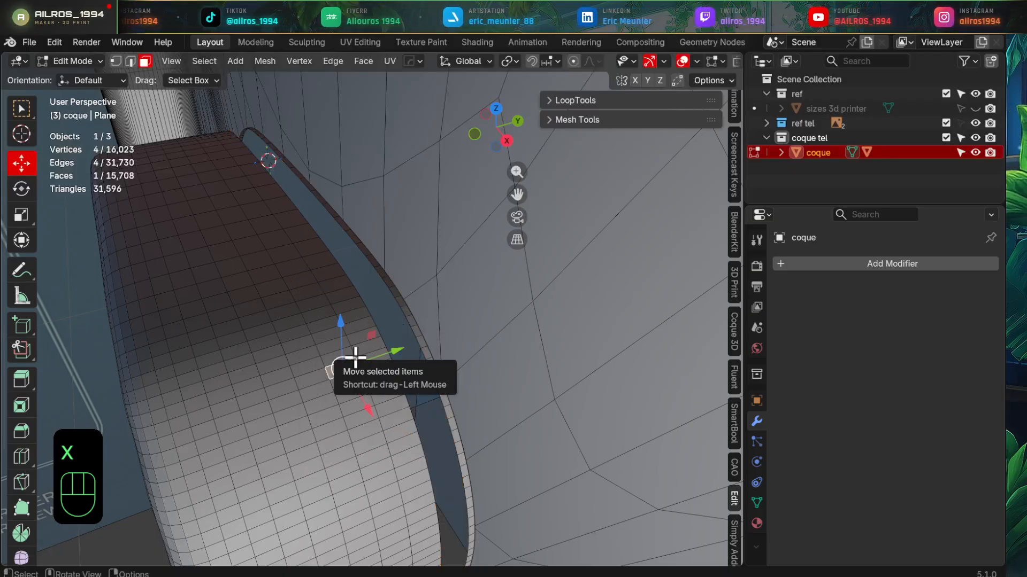
# - Delete the remaining linked geometry of the wall detached from the cutout's rim
pyautogui.press('l')
pyautogui.press('x')
pyautogui.click(360, 362)
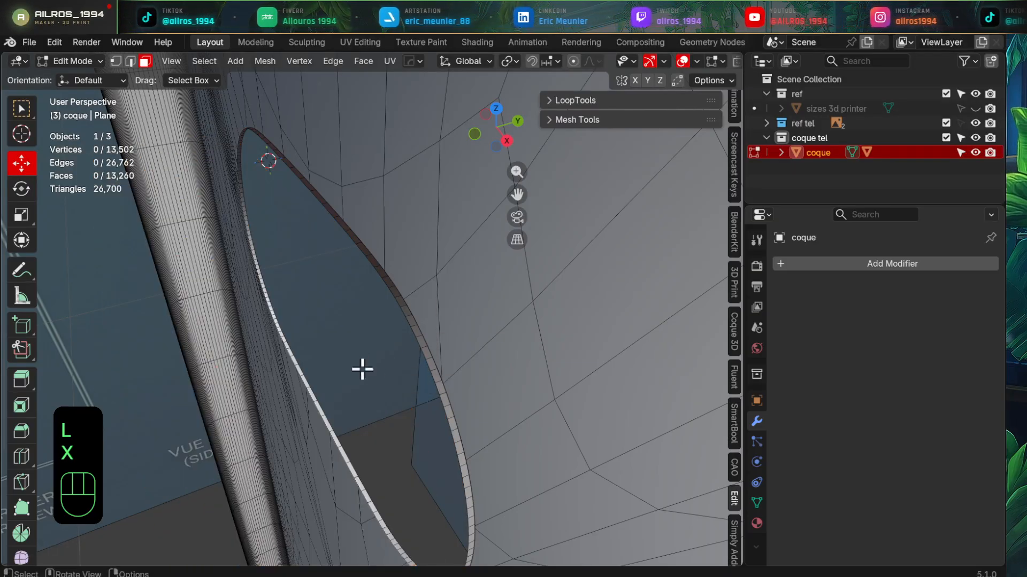
# - View the camera opening from the front and switch the display to wireframe
pyautogui.keyDown('shift'); pyautogui.moveTo(360, 367); pyautogui.dragTo(325, 319, button='middle'); pyautogui.keyUp('shift')
pyautogui.scroll(3, 523, 314)
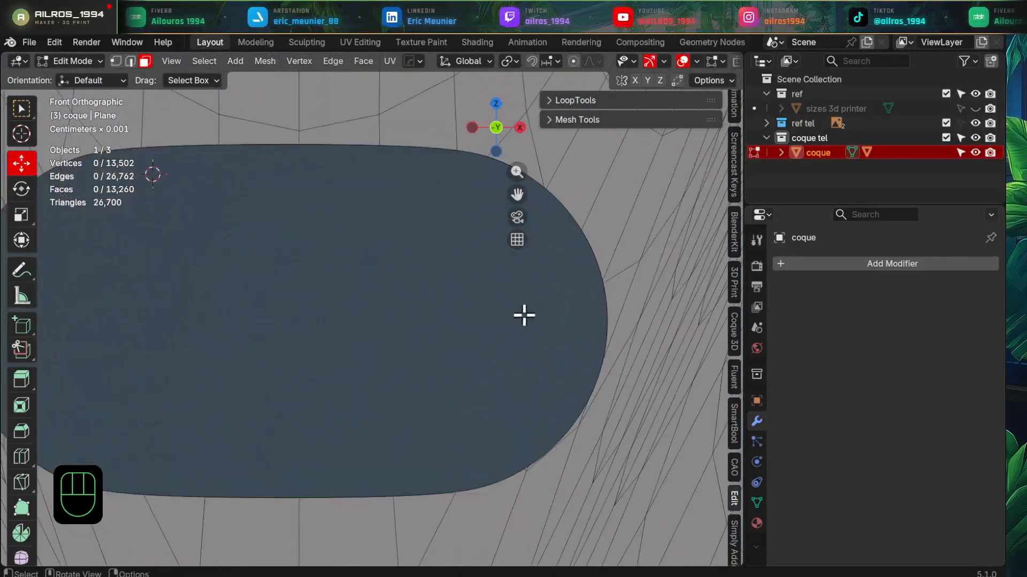
pyautogui.keyDown('shift'); pyautogui.moveTo(581, 332); pyautogui.dragTo(514, 344, button='middle'); pyautogui.keyUp('shift')
pyautogui.press('Tab')
pyautogui.press('Tab')
pyautogui.scroll(-3, 298, 313)
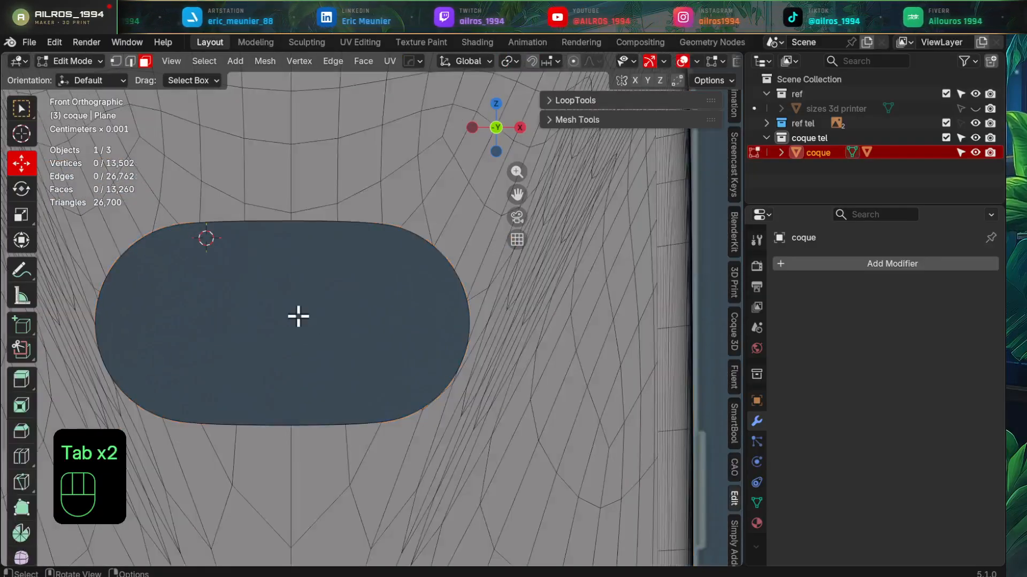
pyautogui.keyDown('shift'); pyautogui.moveTo(298, 313); pyautogui.dragTo(398, 336, button='middle'); pyautogui.keyUp('shift')
pyautogui.press('z')
pyautogui.click(283, 324)
# - Circle-select the rim faces along the upper-left arc of the camera opening
pyautogui.scroll(3, 291, 284)
pyautogui.keyDown('shift'); pyautogui.moveTo(288, 281); pyautogui.dragTo(497, 337, button='middle'); pyautogui.keyUp('shift')
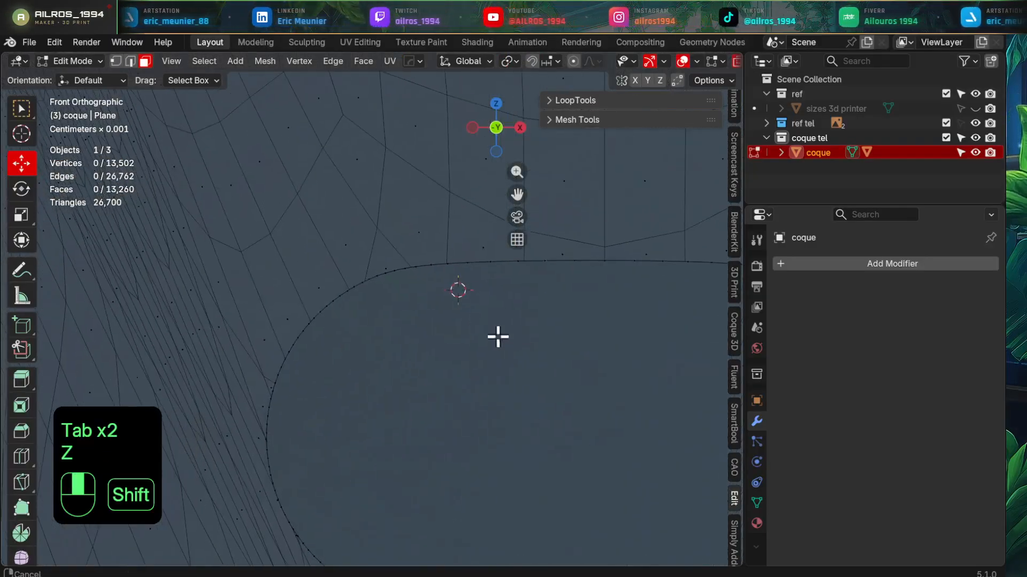
pyautogui.scroll(3, 375, 252)
pyautogui.scroll(2, 418, 263)
pyautogui.keyDown('shift'); pyautogui.moveTo(369, 259); pyautogui.dragTo(403, 279, button='middle'); pyautogui.keyUp('shift')
pyautogui.press('c')
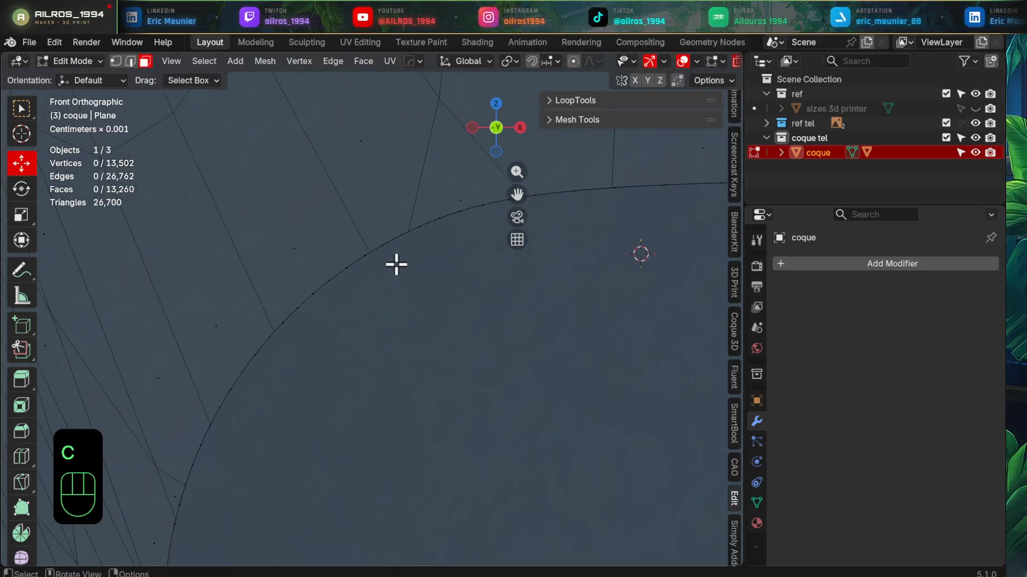
pyautogui.scroll(-1, 397, 251)
pyautogui.press('c')
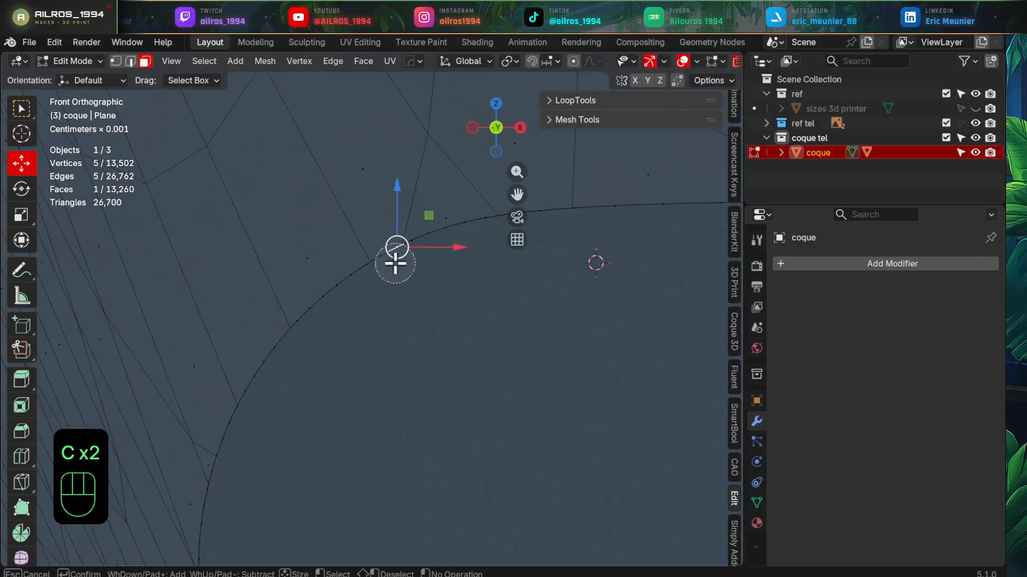
pyautogui.moveTo(396, 259); pyautogui.dragTo(284, 376)
pyautogui.rightClick(281, 382)
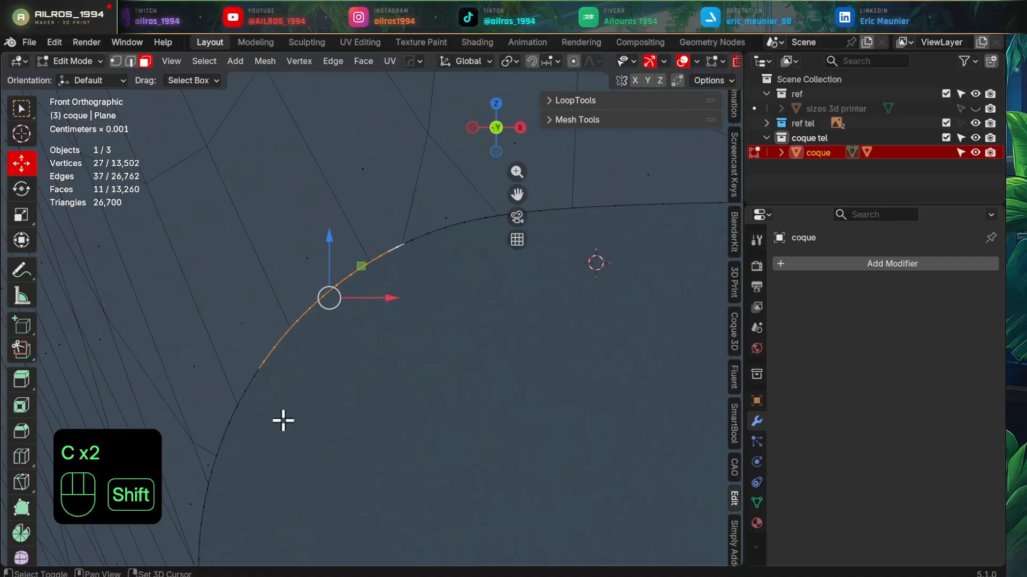
# - Extend the circle selection down the left side of the opening's rim
pyautogui.moveTo(291, 409)
pyautogui.keyDown('shift'); pyautogui.mouseDown(button='middle')
pyautogui.moveTo(367, 235)
pyautogui.moveTo(448, 186)
pyautogui.moveTo(364, 176)
pyautogui.mouseUp(button='middle'); pyautogui.keyUp('shift')
pyautogui.scroll(2, 384, 188)
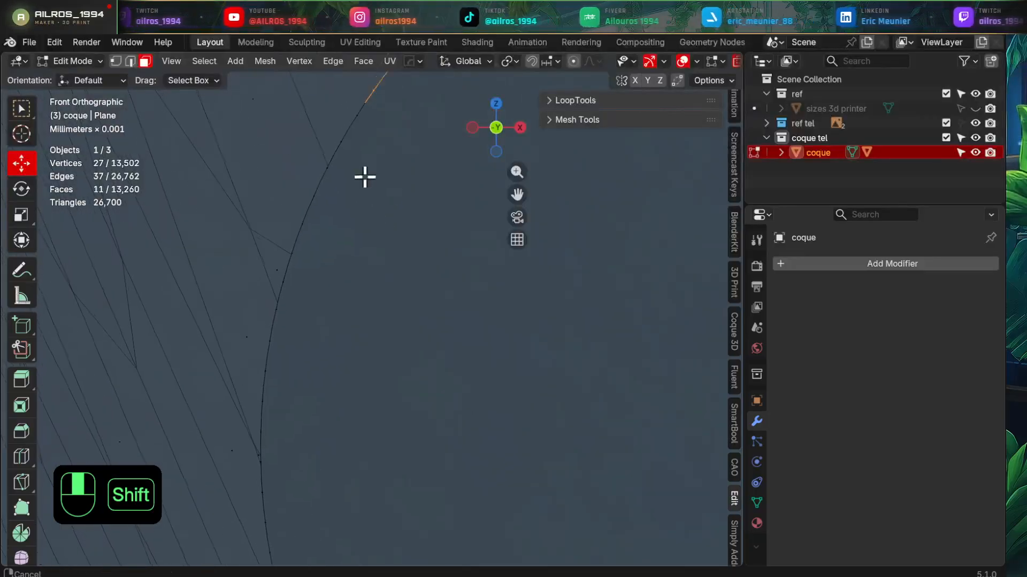
pyautogui.press('c')
pyautogui.moveTo(374, 161)
pyautogui.mouseDown()
pyautogui.moveTo(404, 133)
pyautogui.moveTo(362, 188)
pyautogui.moveTo(304, 351)
pyautogui.mouseUp()
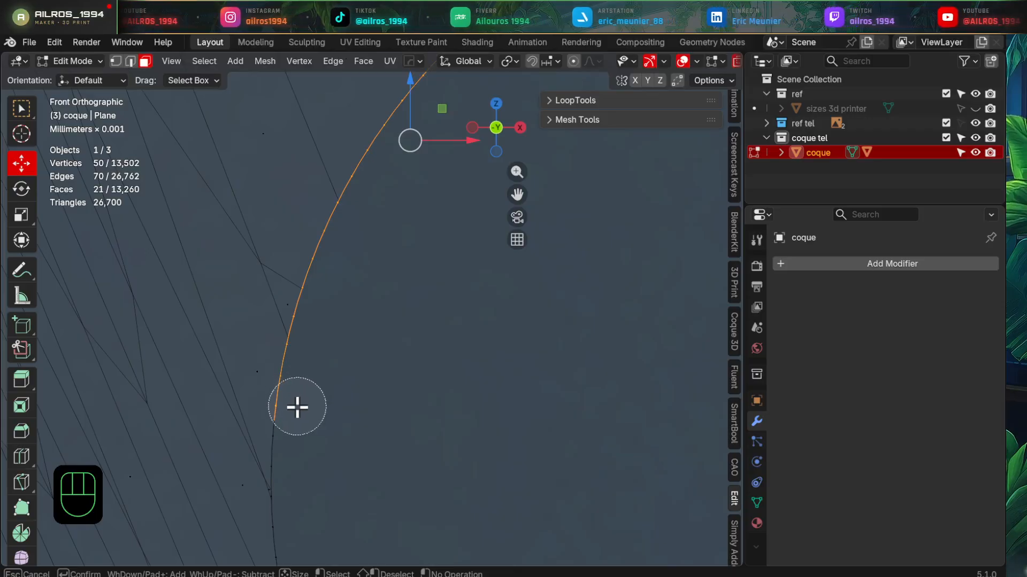
pyautogui.moveTo(297, 408); pyautogui.dragTo(294, 435)
pyautogui.rightClick(350, 390)
pyautogui.scroll(-5, 355, 394)
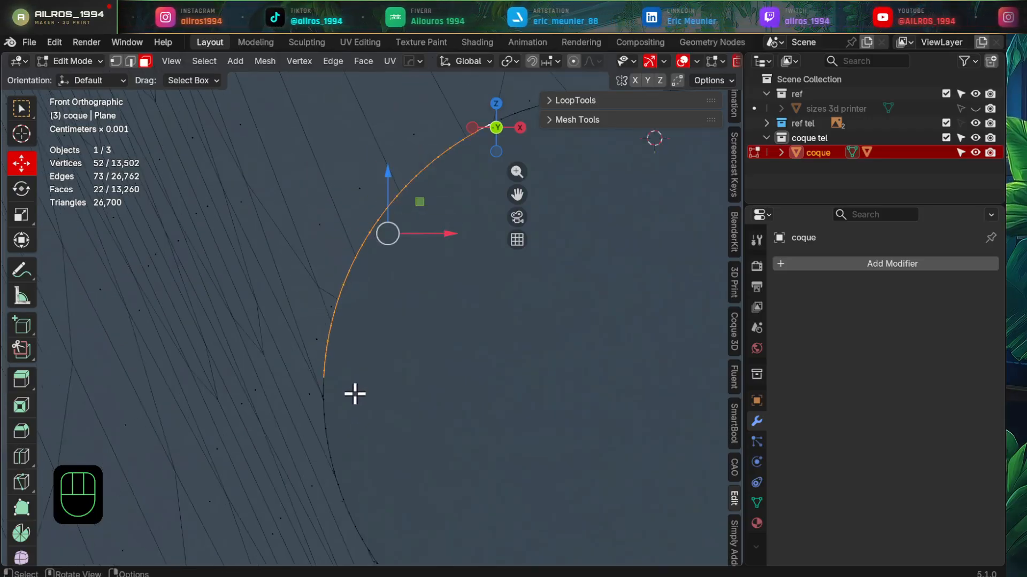
# - Add the next rim faces below the selection in perspective view and return to solid shading
pyautogui.keyDown('shift'); pyautogui.moveTo(349, 371); pyautogui.dragTo(234, 326, button='middle'); pyautogui.keyUp('shift')
pyautogui.scroll(4, 336, 323)
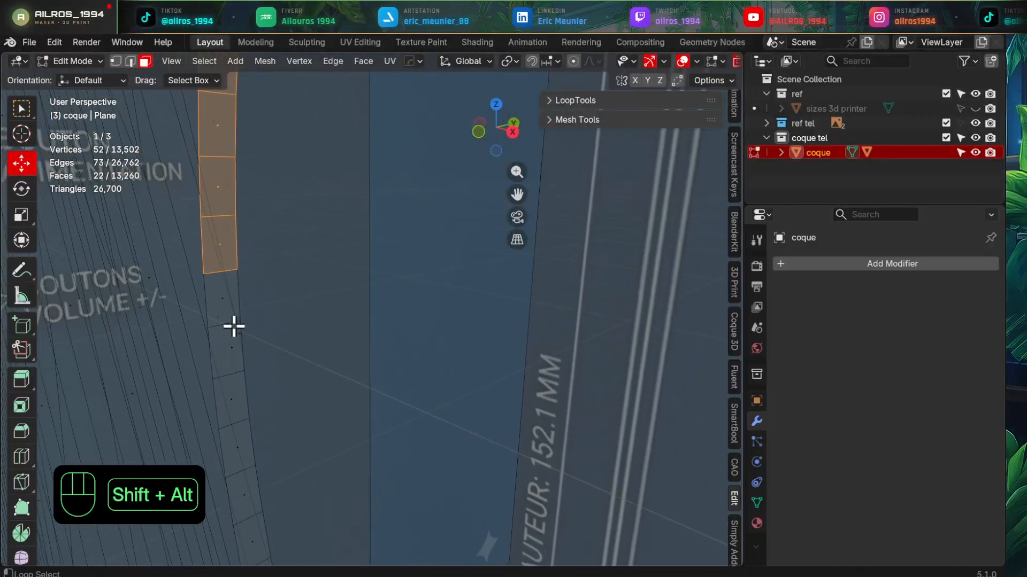
pyautogui.keyDown('alt'); pyautogui.keyDown('shift'); pyautogui.click(224, 323); pyautogui.keyUp('shift'); pyautogui.keyUp('alt')
pyautogui.keyDown('alt'); pyautogui.keyDown('shift'); pyautogui.click(231, 377); pyautogui.keyUp('shift'); pyautogui.keyUp('alt')
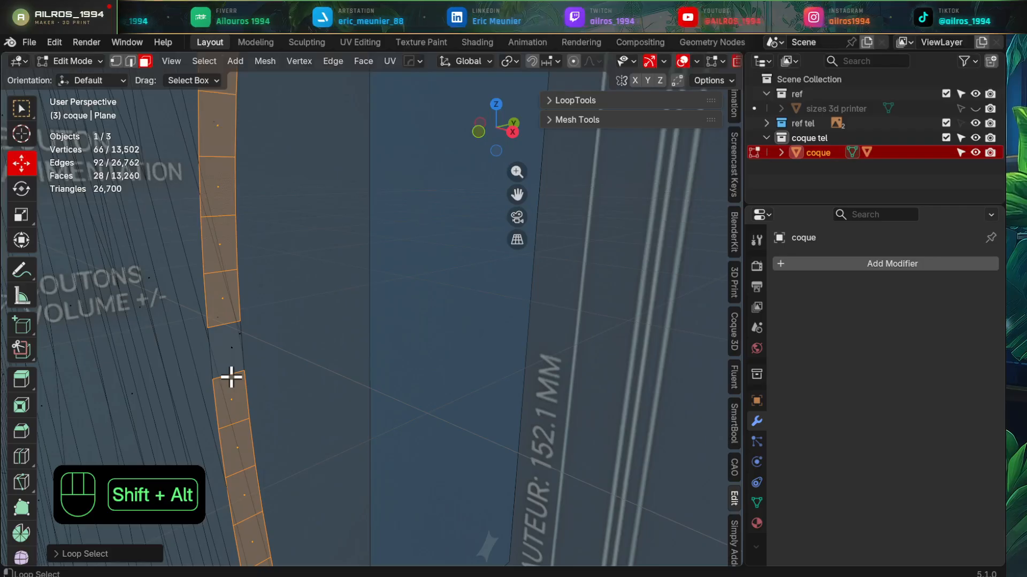
pyautogui.keyDown('alt'); pyautogui.keyDown('shift'); pyautogui.click(225, 354); pyautogui.keyUp('shift'); pyautogui.keyUp('alt')
pyautogui.moveTo(243, 350)
pyautogui.mouseDown(button='middle')
pyautogui.moveTo(305, 378)
pyautogui.moveTo(329, 343)
pyautogui.moveTo(236, 329)
pyautogui.mouseUp(button='middle')
pyautogui.click(336, 350)
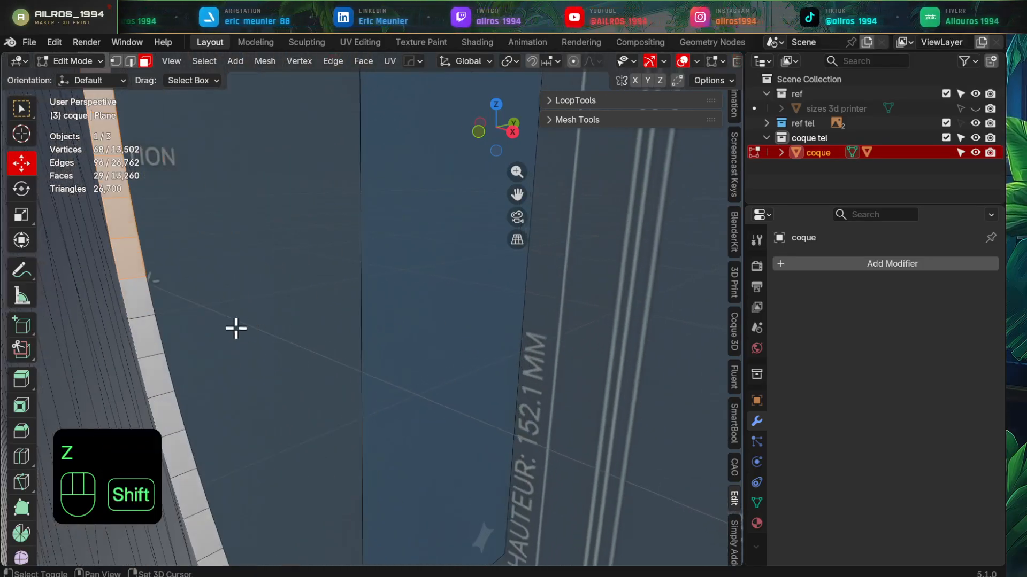
# - Continue the face selection around the opening's lower curve and up the rim's opposite side
pyautogui.keyDown('shift'); pyautogui.click(141, 315); pyautogui.keyUp('shift')
pyautogui.moveTo(172, 314); pyautogui.dragTo(337, 461, button='middle')
pyautogui.keyDown('alt'); pyautogui.keyDown('shift'); pyautogui.click(250, 485); pyautogui.keyUp('shift'); pyautogui.keyUp('alt')
pyautogui.moveTo(251, 485); pyautogui.dragTo(310, 403, button='middle')
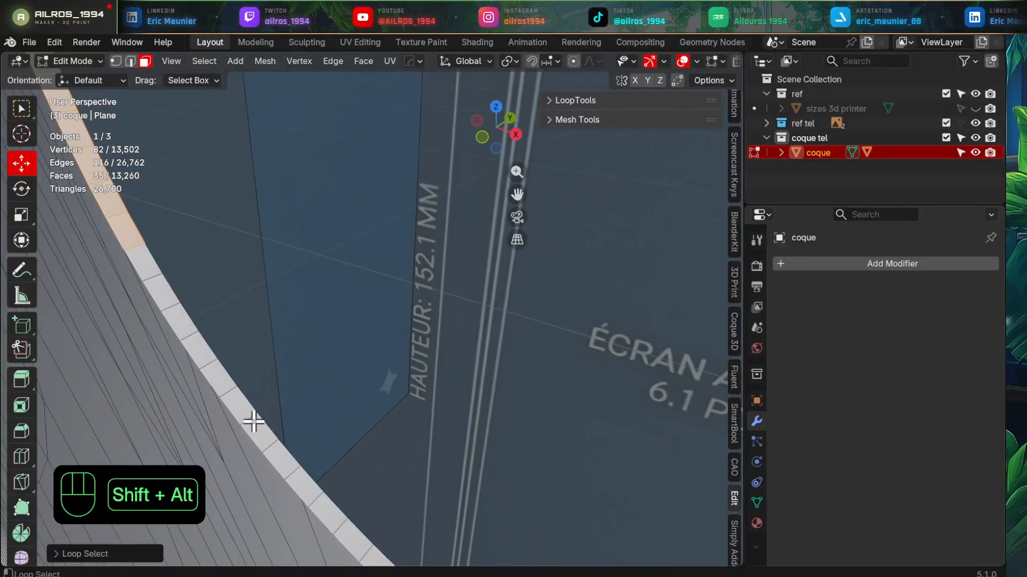
pyautogui.keyDown('shift'); pyautogui.click(161, 274); pyautogui.keyUp('shift')
pyautogui.moveTo(165, 274); pyautogui.dragTo(495, 435, button='middle')
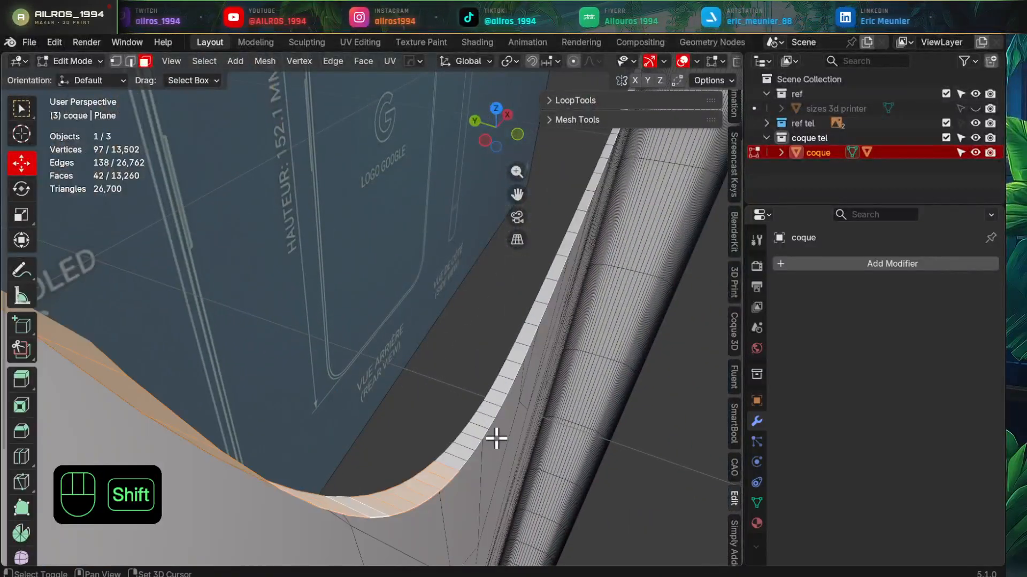
pyautogui.keyDown('alt'); pyautogui.keyDown('shift'); pyautogui.click(483, 418); pyautogui.keyUp('shift'); pyautogui.keyUp('alt')
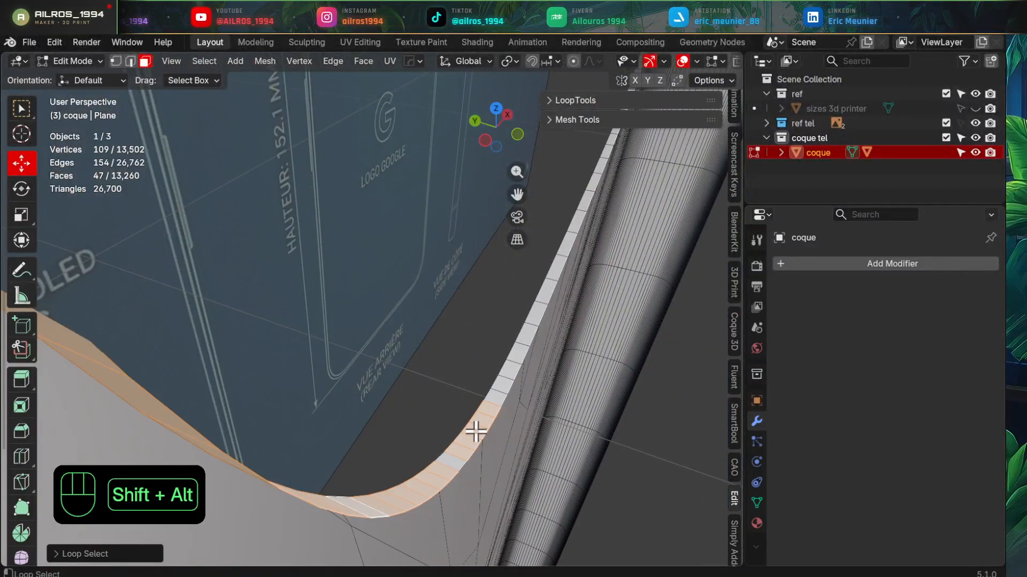
pyautogui.keyDown('shift'); pyautogui.click(451, 463); pyautogui.keyUp('shift')
pyautogui.moveTo(451, 463); pyautogui.dragTo(421, 364, button='middle')
# - Undo the mesh clean-up, the camera cutout and its cutter plane, back to the uncut coque shell
pyautogui.hotkey('ctrl', 'z')
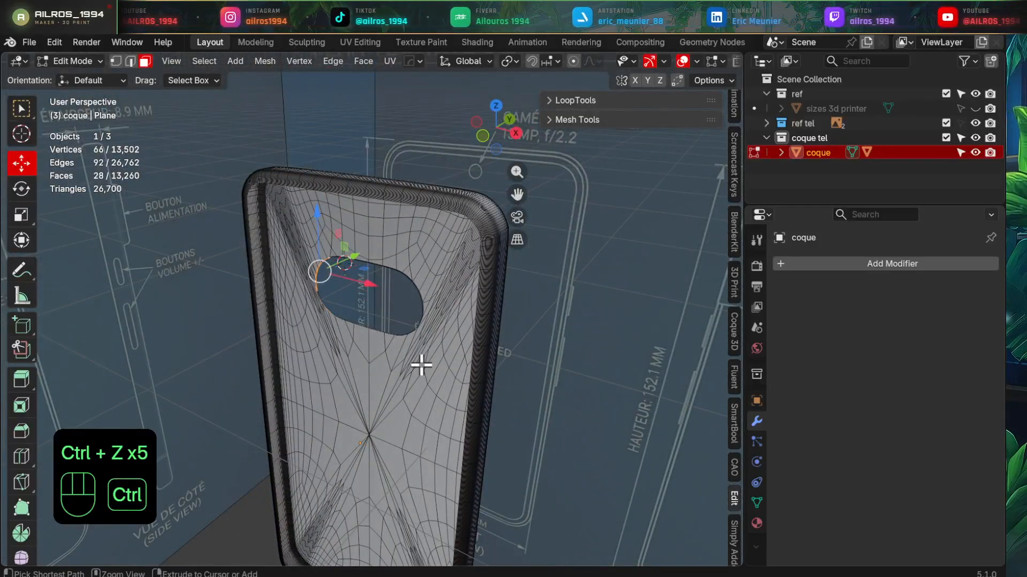
pyautogui.hotkey('ctrl', 'z')
pyautogui.hotkey('ctrl', 'z')
pyautogui.hotkey('ctrl', 'z')
pyautogui.hotkey('ctrl', 'z')
pyautogui.hotkey('ctrl', 'z')
pyautogui.hotkey('ctrl', 'z')
pyautogui.hotkey('ctrl', 'z')
pyautogui.hotkey('ctrl', 'z')
pyautogui.hotkey('ctrl', 'z')
pyautogui.hotkey('ctrl', 'z')
pyautogui.hotkey('ctrl', 'z')
pyautogui.hotkey('ctrl', 'z')
pyautogui.hotkey('ctrl', 'z')
pyautogui.hotkey('ctrl', 'z')
pyautogui.hotkey('ctrl', 'z')
pyautogui.hotkey('ctrl', 'z')
pyautogui.hotkey('ctrl', 'z')
pyautogui.hotkey('ctrl', 'z')
pyautogui.hotkey('ctrl', 'z')
pyautogui.hotkey('ctrl', 'z')
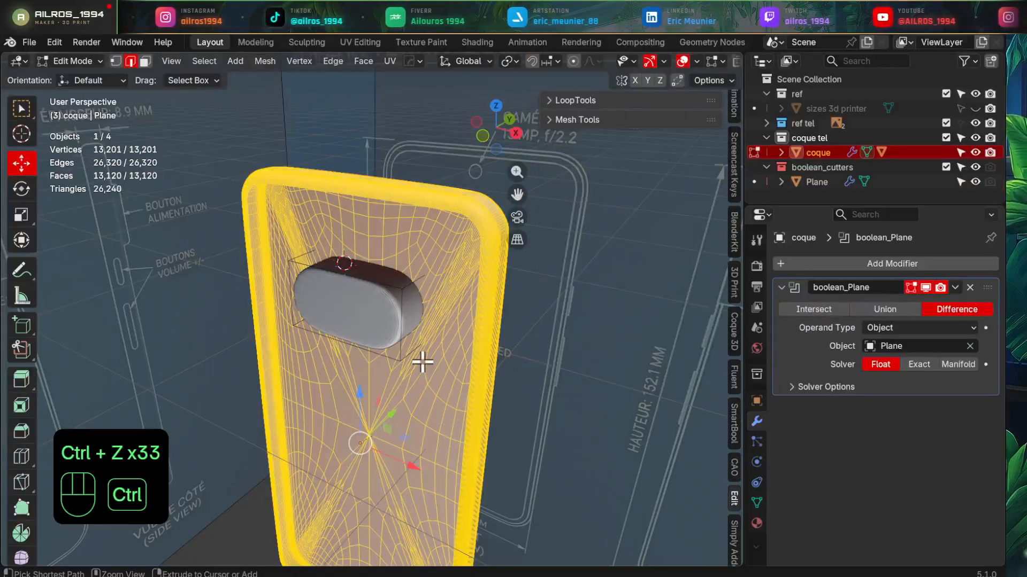
pyautogui.hotkey('ctrl', 'z')
pyautogui.hotkey('ctrl', 'z')
pyautogui.hotkey('ctrl', 'z')
pyautogui.hotkey('ctrl', 'z')
pyautogui.hotkey('ctrl', 'z')
pyautogui.hotkey('ctrl', 'z')
pyautogui.hotkey('ctrl', 'z')
pyautogui.hotkey('ctrl', 'z')
pyautogui.hotkey('ctrl', 'z')
pyautogui.hotkey('ctrl', 'z')
pyautogui.hotkey('ctrl', 'z')
pyautogui.hotkey('ctrl', 'z')
pyautogui.hotkey('ctrl', 'z')
pyautogui.hotkey('ctrl', 'z')
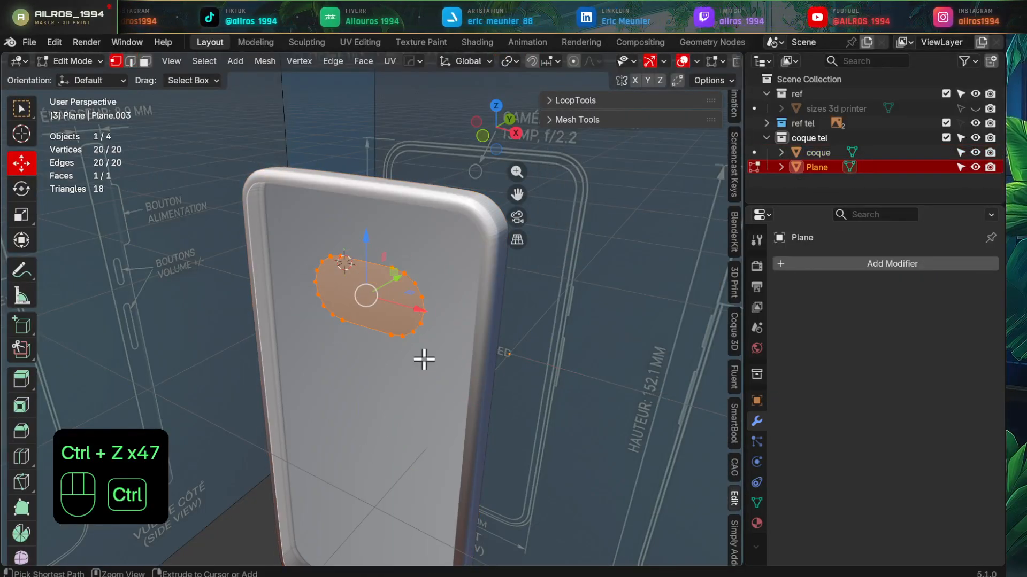
pyautogui.hotkey('ctrl', 'z')
pyautogui.hotkey('ctrl', 'z')
pyautogui.hotkey('ctrl', 'z')
pyautogui.hotkey('ctrl', 'z')
pyautogui.hotkey('ctrl', 'z')
pyautogui.hotkey('ctrl', 'z')
pyautogui.hotkey('ctrl', 'z')
pyautogui.hotkey('ctrl', 'z')
pyautogui.hotkey('ctrl', 'z')
pyautogui.hotkey('ctrl', 'z')
pyautogui.hotkey('ctrl', 'z')
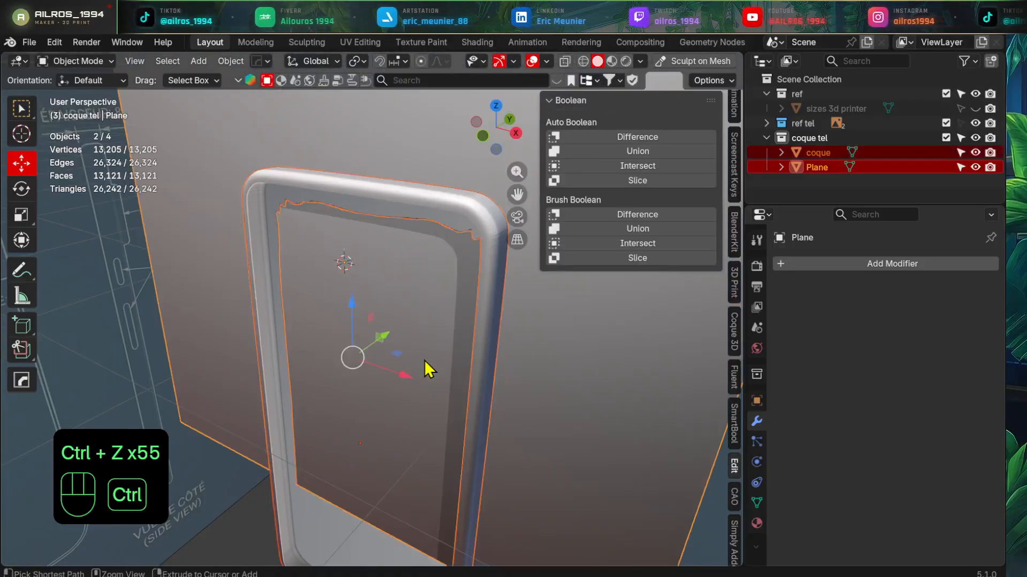
pyautogui.hotkey('ctrl', 'z')
pyautogui.hotkey('ctrl', 'z')
pyautogui.hotkey('ctrl', 'z')
pyautogui.hotkey('ctrl', 'z')
pyautogui.hotkey('ctrl', 'z')
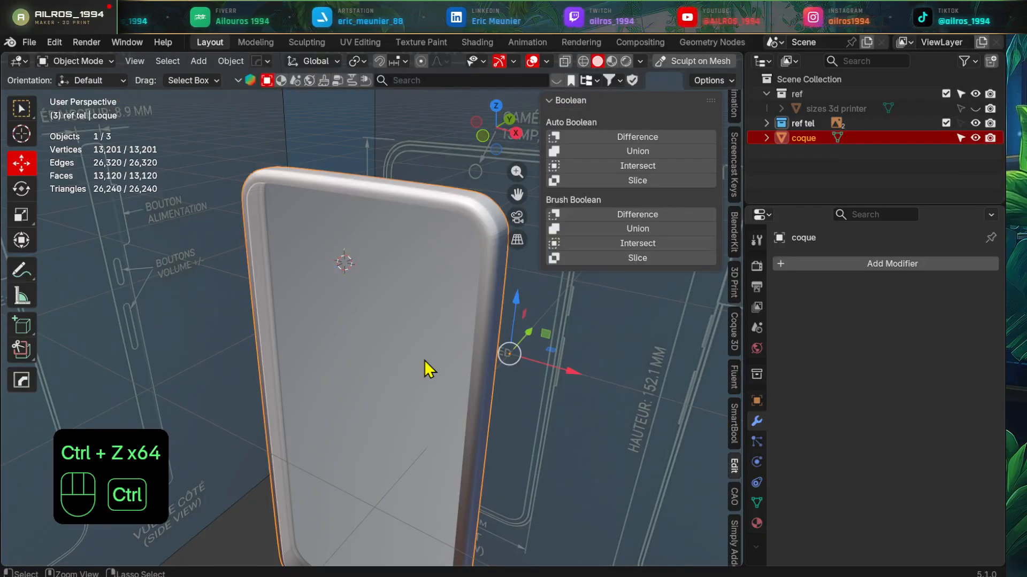
# - Undo back to the coque with its unapplied Multires modifier, return to Object Mode and collapse the modifier's settings
pyautogui.hotkey('ctrl', 'z')
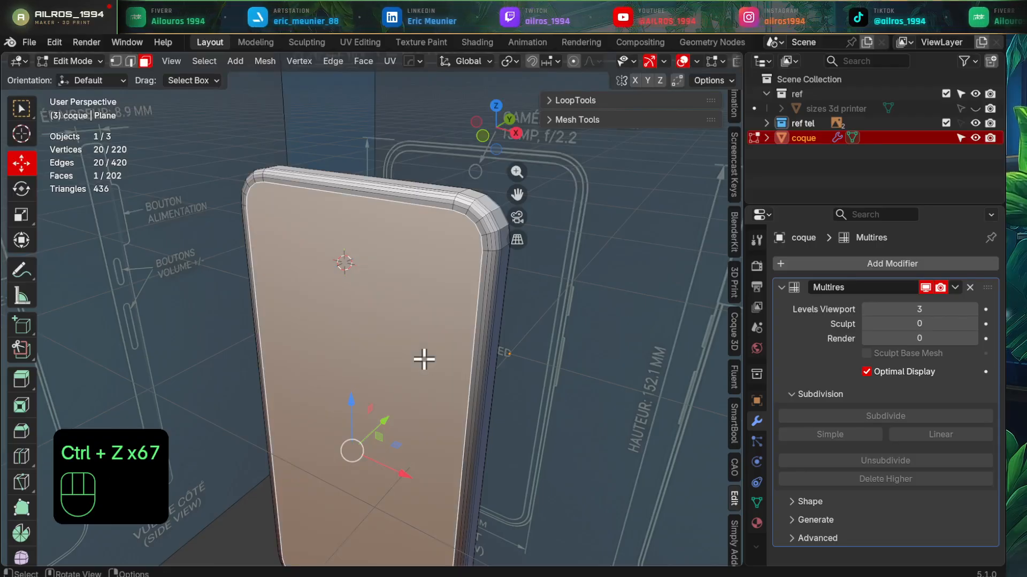
pyautogui.moveTo(457, 352); pyautogui.dragTo(449, 300, button='middle')
pyautogui.press('Tab')
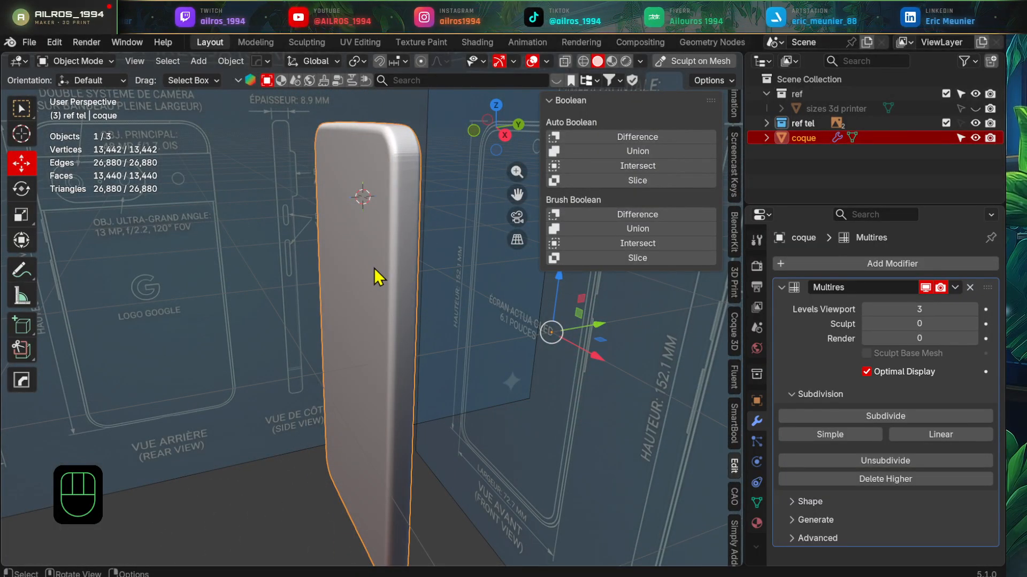
pyautogui.keyDown('shift'); pyautogui.moveTo(300, 297); pyautogui.dragTo(471, 293, button='middle'); pyautogui.keyUp('shift')
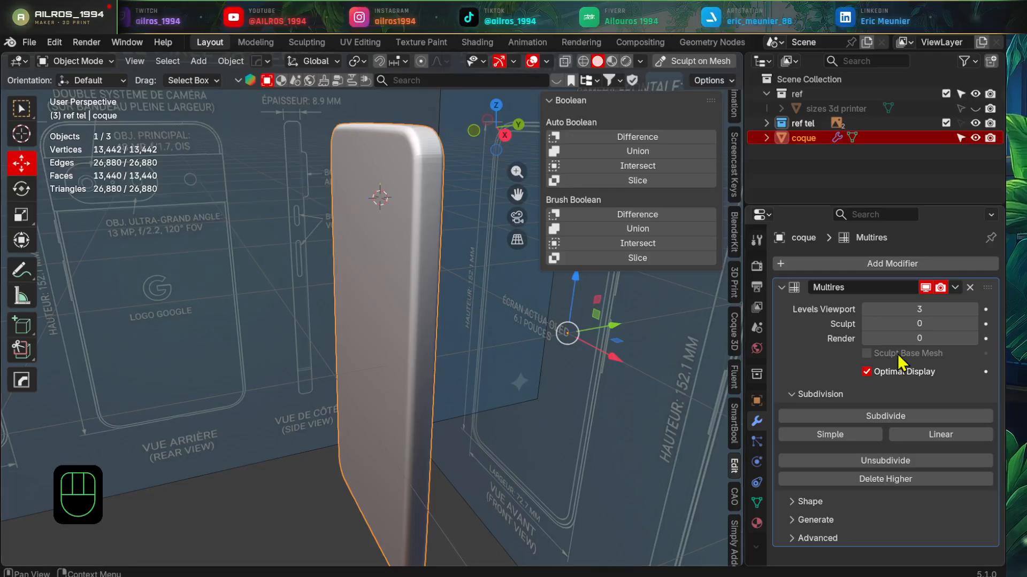
pyautogui.moveTo(409, 316); pyautogui.dragTo(422, 337, button='middle')
pyautogui.click(781, 287)
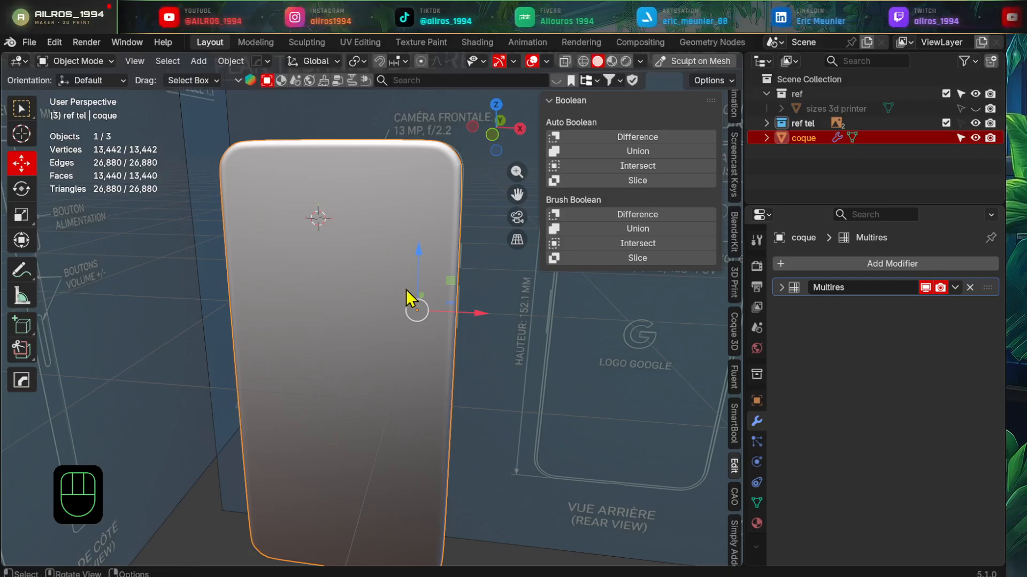
# - In front view with solid shading, place the 3D cursor on the upper part of the case's back and add a cube there
pyautogui.moveTo(412, 300)
pyautogui.keyDown('alt'); pyautogui.mouseDown(button='middle')
pyautogui.moveTo(368, 314)
pyautogui.moveTo(346, 301)
pyautogui.moveTo(386, 335)
pyautogui.moveTo(374, 322)
pyautogui.mouseUp(button='middle'); pyautogui.keyUp('alt')
pyautogui.press('z')
pyautogui.click(309, 303)
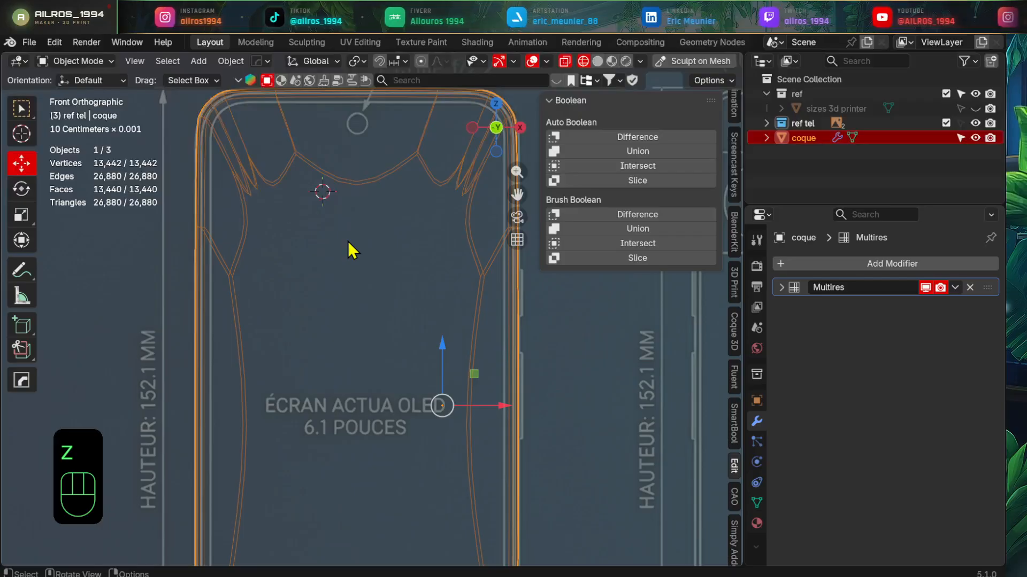
pyautogui.press('z')
pyautogui.click(437, 281)
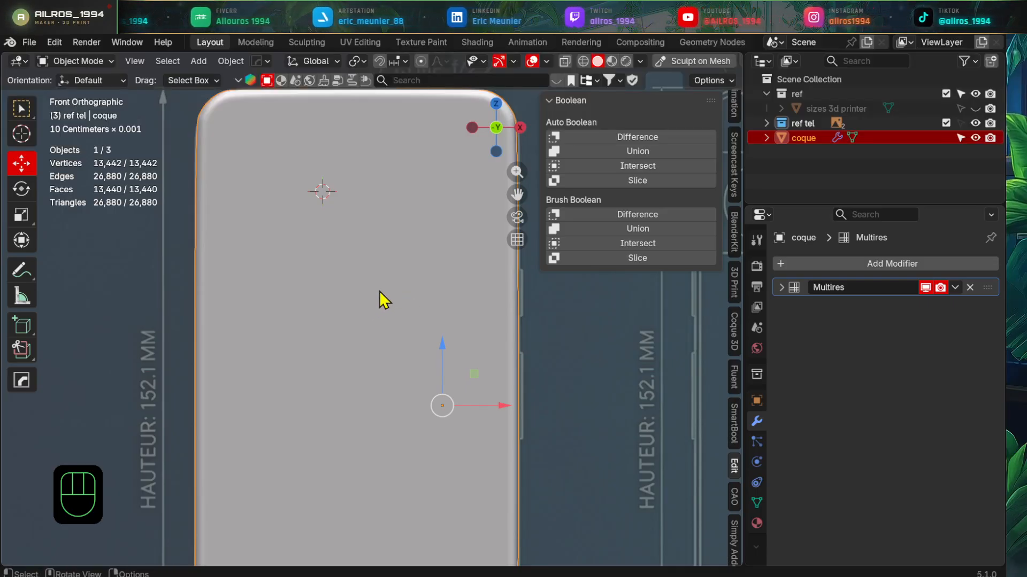
pyautogui.keyDown('shift'); pyautogui.rightClick(367, 264); pyautogui.keyUp('shift')
pyautogui.hotkey('shift', 'a')
pyautogui.moveTo(374, 265)
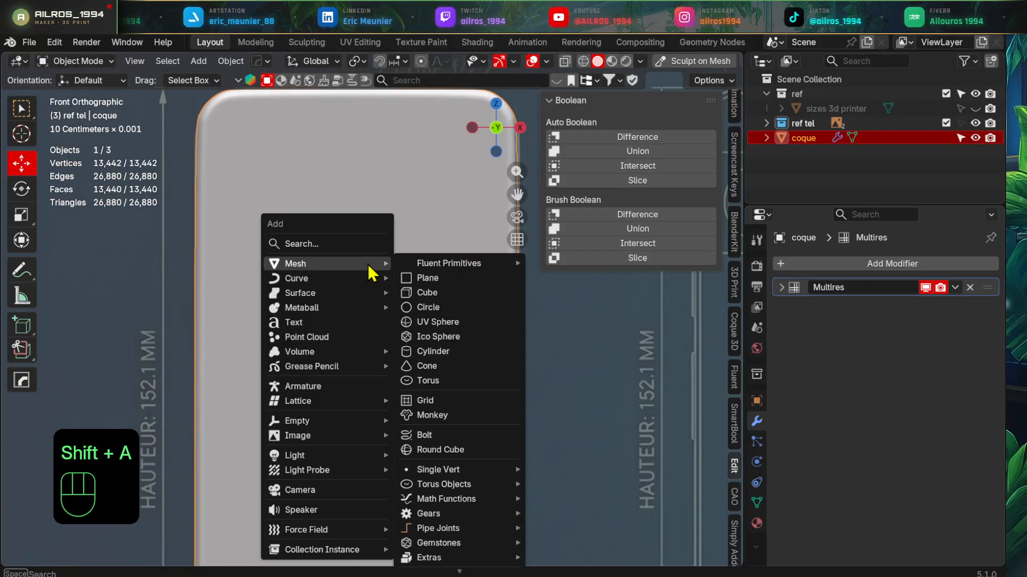
pyautogui.click(459, 303)
pyautogui.press('s')
pyautogui.click(655, 474)
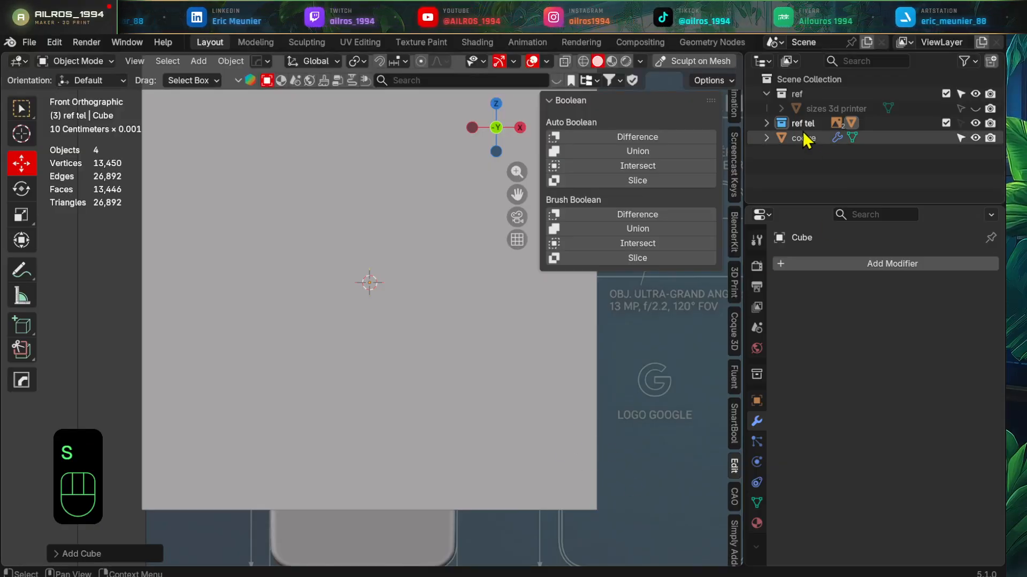
# - Move the new Cube out of the ref tel collection into the Scene Collection, enlarging the Outliner to make room
pyautogui.click(766, 123)
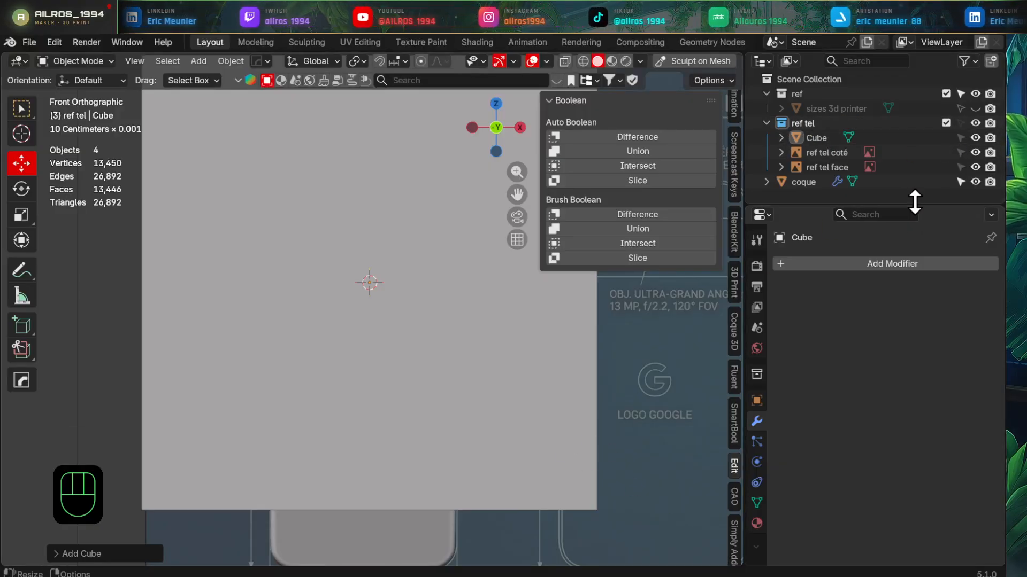
pyautogui.moveTo(915, 202); pyautogui.dragTo(916, 375)
pyautogui.click(818, 139)
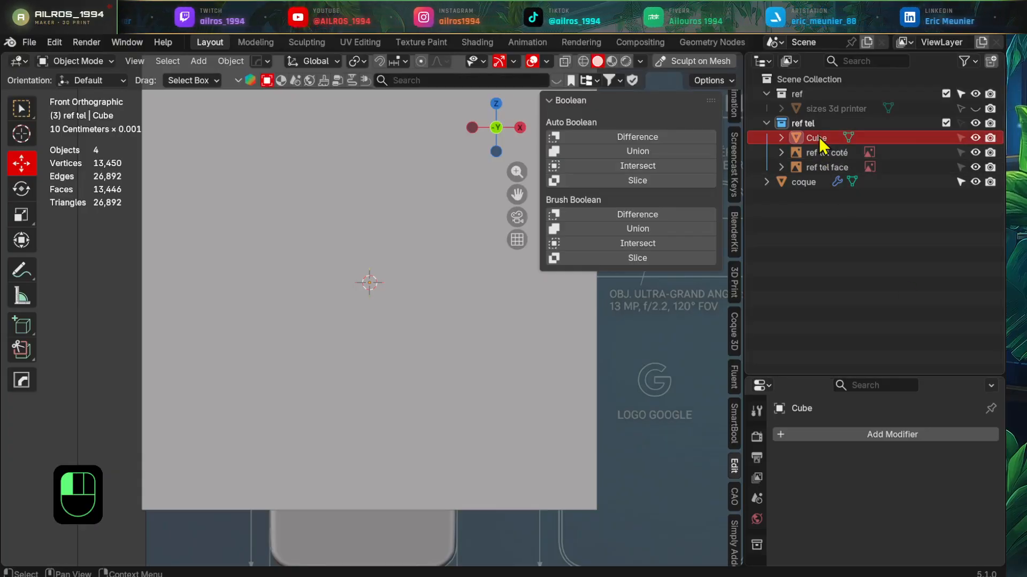
pyautogui.moveTo(819, 137); pyautogui.dragTo(792, 262)
pyautogui.click(475, 372)
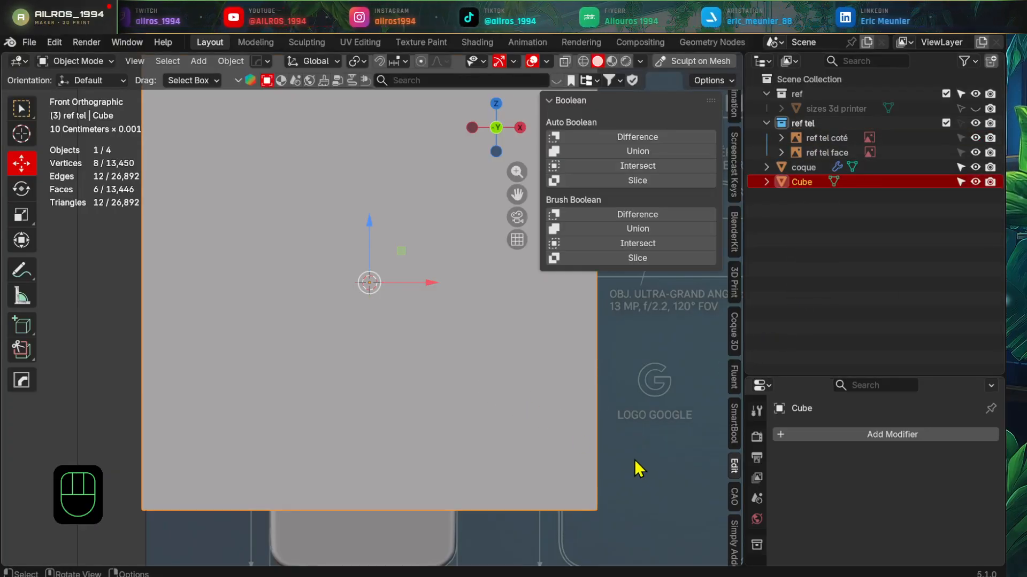
# - Scale the cube down until its face is a little under half the case's width in front view
pyautogui.press('s')
pyautogui.click(460, 328)
pyautogui.moveTo(459, 328); pyautogui.dragTo(419, 320, button='middle')
pyautogui.press('s')
pyautogui.click(455, 361)
pyautogui.keyDown('alt'); pyautogui.moveTo(396, 286); pyautogui.dragTo(417, 259, button='middle'); pyautogui.keyUp('alt')
pyautogui.scroll(2, 428, 275)
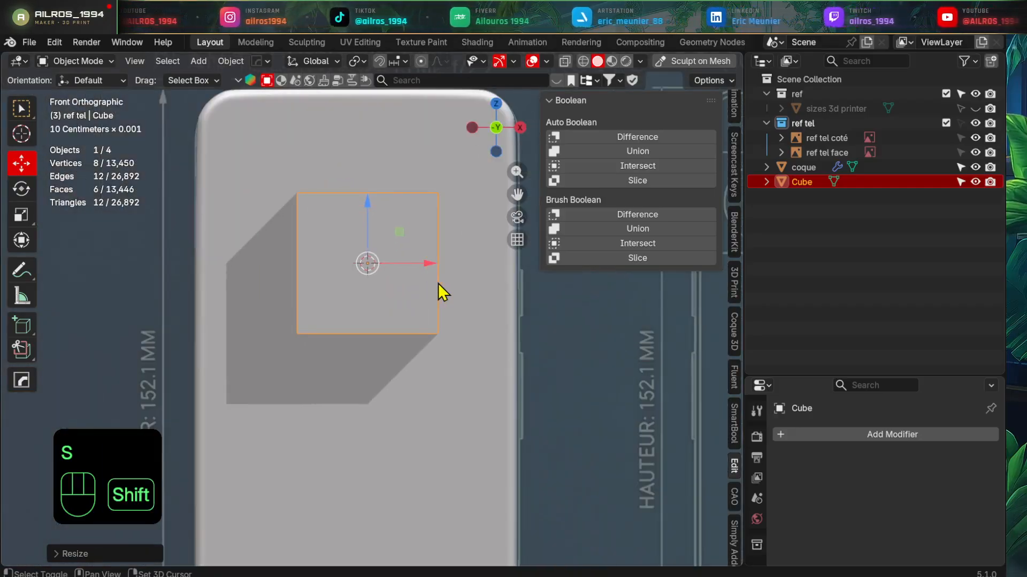
# - Apply the cube's transforms and select the ring of its four depth edges in Edit Mode with wireframe shading
pyautogui.keyDown('shift'); pyautogui.moveTo(442, 291); pyautogui.dragTo(384, 350, button='middle'); pyautogui.keyUp('shift')
pyautogui.hotkey('ctrl', 'a')
pyautogui.click(428, 324)
pyautogui.press('Tab')
pyautogui.moveTo(374, 304)
pyautogui.mouseDown(button='middle')
pyautogui.moveTo(419, 321)
pyautogui.moveTo(399, 296)
pyautogui.moveTo(295, 261)
pyautogui.moveTo(348, 305)
pyautogui.mouseUp(button='middle')
pyautogui.press('2')
pyautogui.click(401, 275)
pyautogui.press('z')
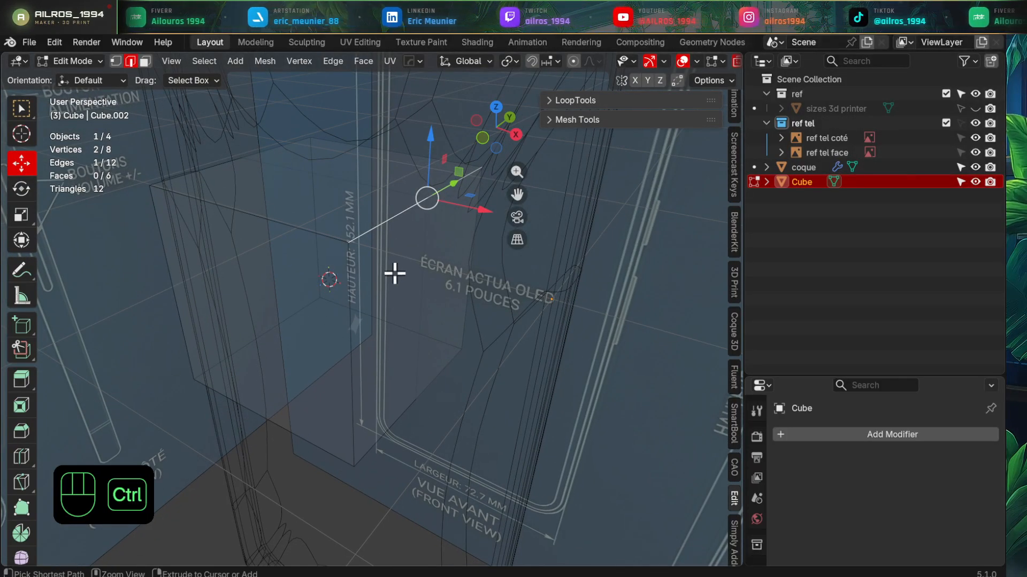
pyautogui.keyDown('ctrl'); pyautogui.keyDown('alt'); pyautogui.click(400, 210); pyautogui.keyUp('alt'); pyautogui.keyUp('ctrl')
pyautogui.moveTo(400, 210); pyautogui.dragTo(489, 277, button='middle')
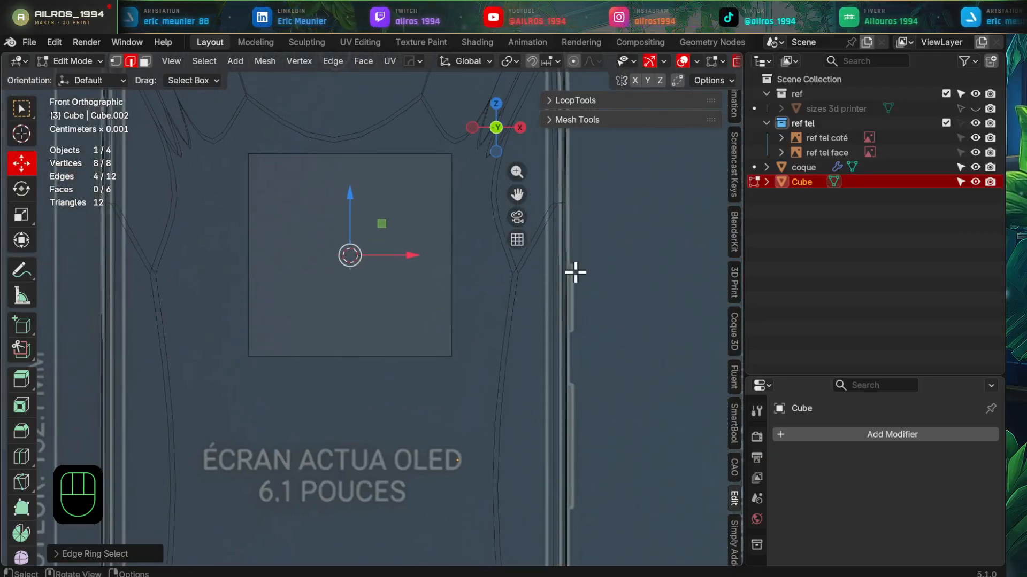
# - Bevel the four depth edges with multiple segments until the cube becomes a cylinder, and return to Object Mode in solid shading
pyautogui.press('KP_1')
pyautogui.scroll(-4, 572, 248)
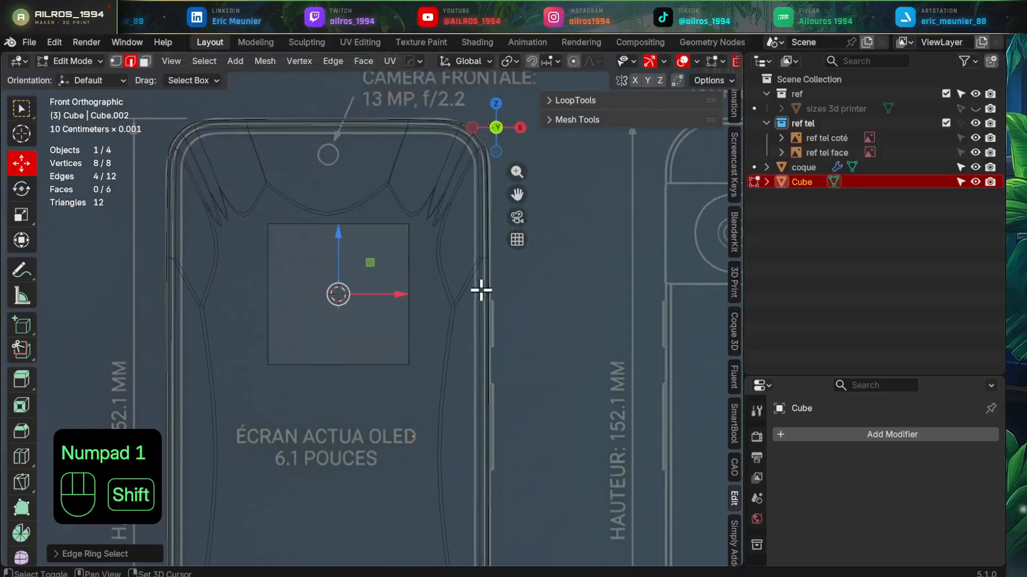
pyautogui.hotkey('ctrl', 'n')
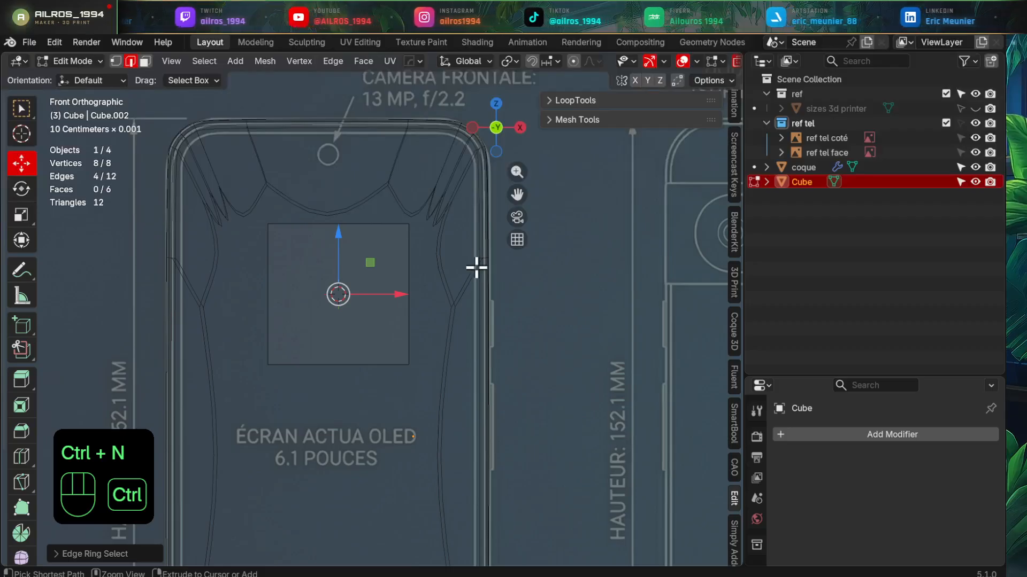
pyautogui.hotkey('ctrl', 'b')
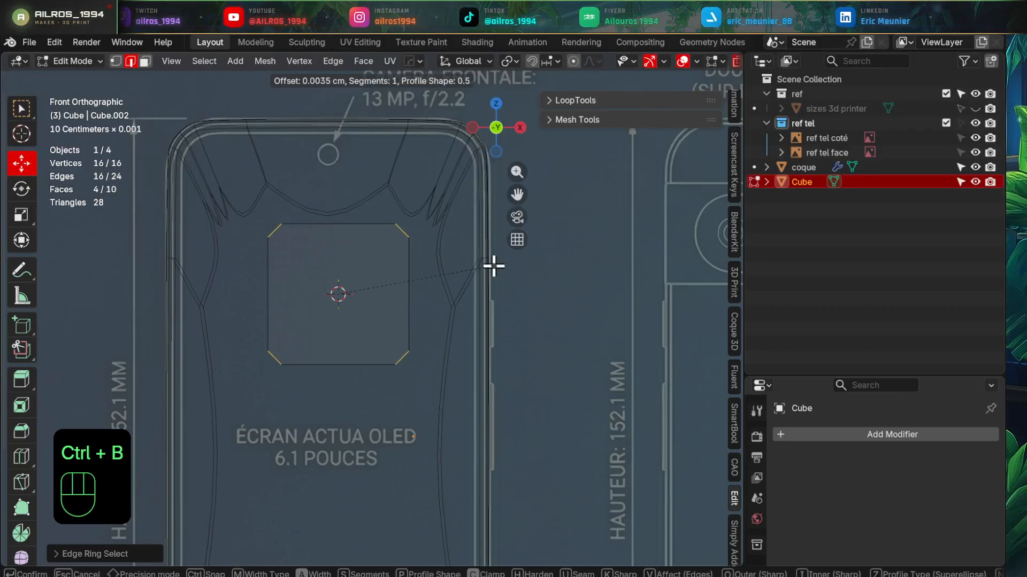
pyautogui.click(583, 296)
pyautogui.moveTo(584, 296); pyautogui.dragTo(389, 355, button='middle')
pyautogui.press('Tab')
pyautogui.moveTo(319, 344)
pyautogui.mouseDown(button='middle')
pyautogui.moveTo(393, 332)
pyautogui.moveTo(390, 346)
pyautogui.moveTo(346, 360)
pyautogui.mouseUp(button='middle')
pyautogui.press('z')
pyautogui.scroll(3, 356, 336)
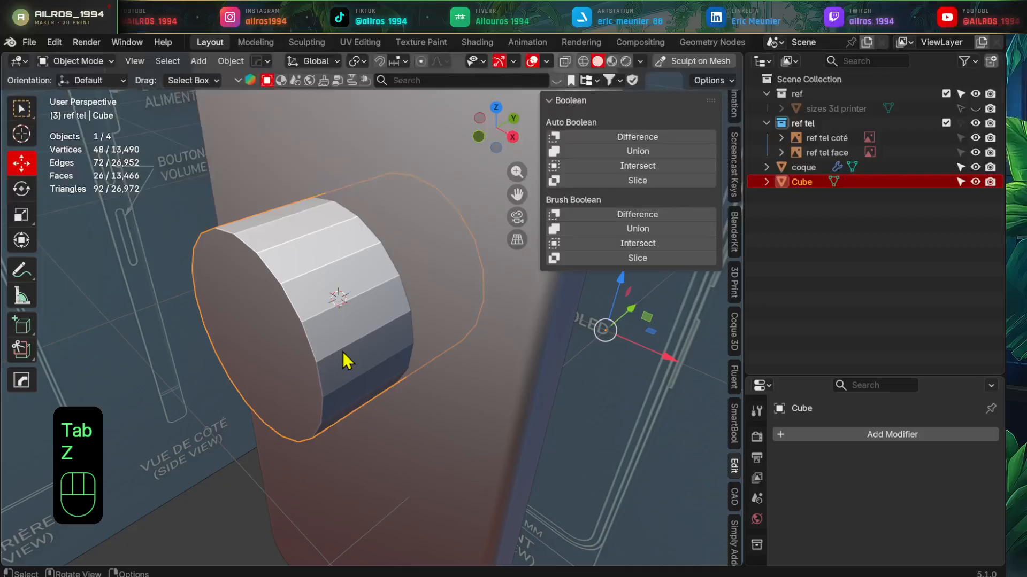
# - Merge all of the cylinder's vertices by distance and recalculate its normals outside
pyautogui.press('Tab')
pyautogui.press('a')
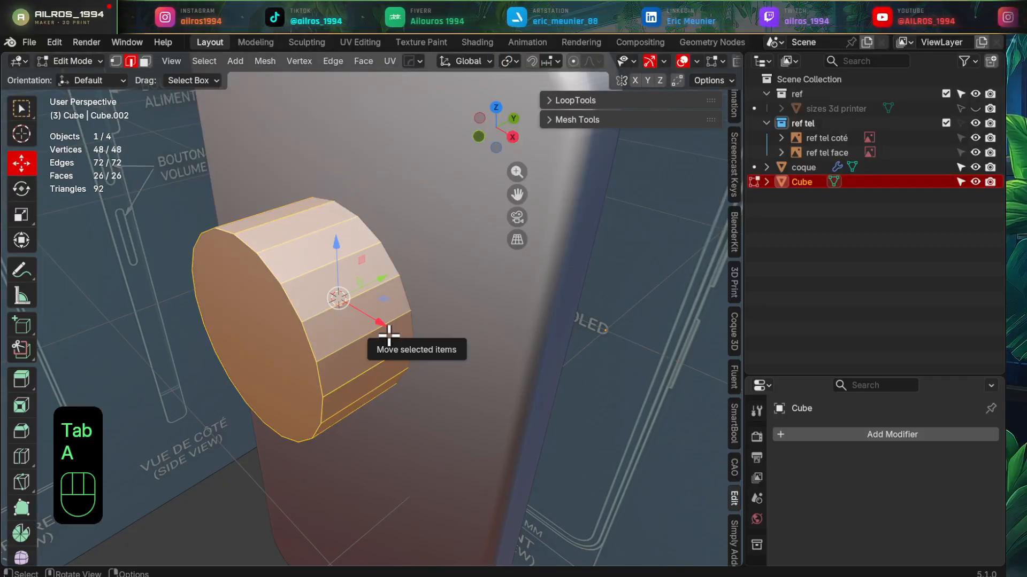
pyautogui.press('m')
pyautogui.click(388, 337)
pyautogui.keyDown('shift'); pyautogui.moveTo(393, 375); pyautogui.dragTo(388, 361, button='middle'); pyautogui.keyUp('shift')
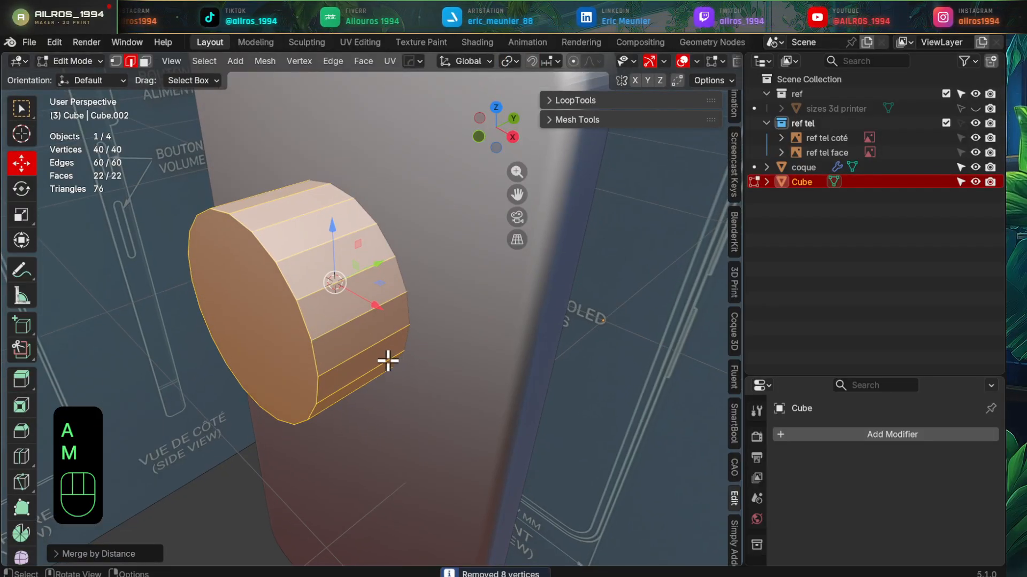
pyautogui.hotkey('alt', 'n')
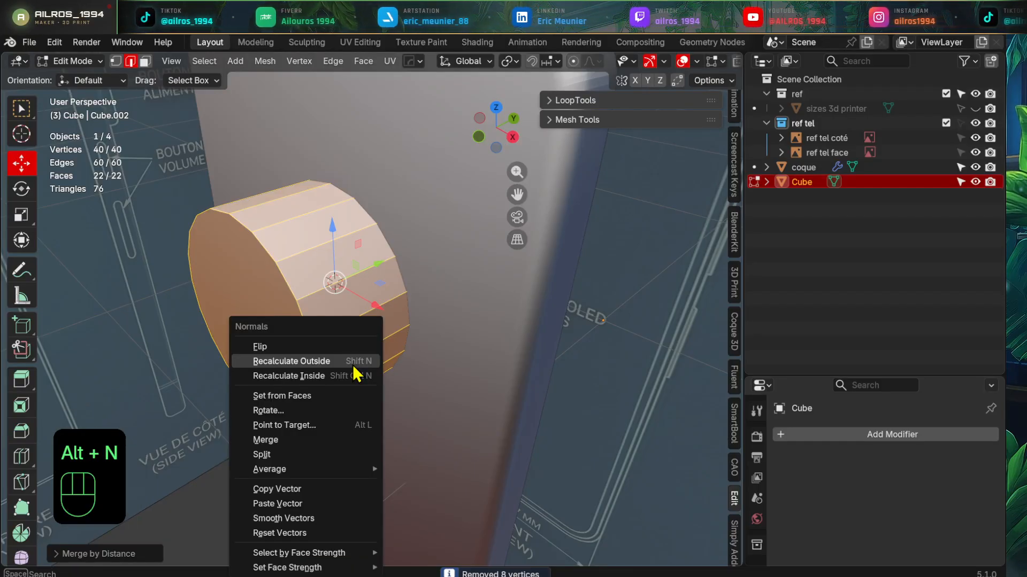
pyautogui.click(348, 362)
pyautogui.press('Tab')
# - Enlarge the Properties editor and examine the cylinder against the case's back from several angles
pyautogui.moveTo(323, 378); pyautogui.dragTo(659, 424, button='middle')
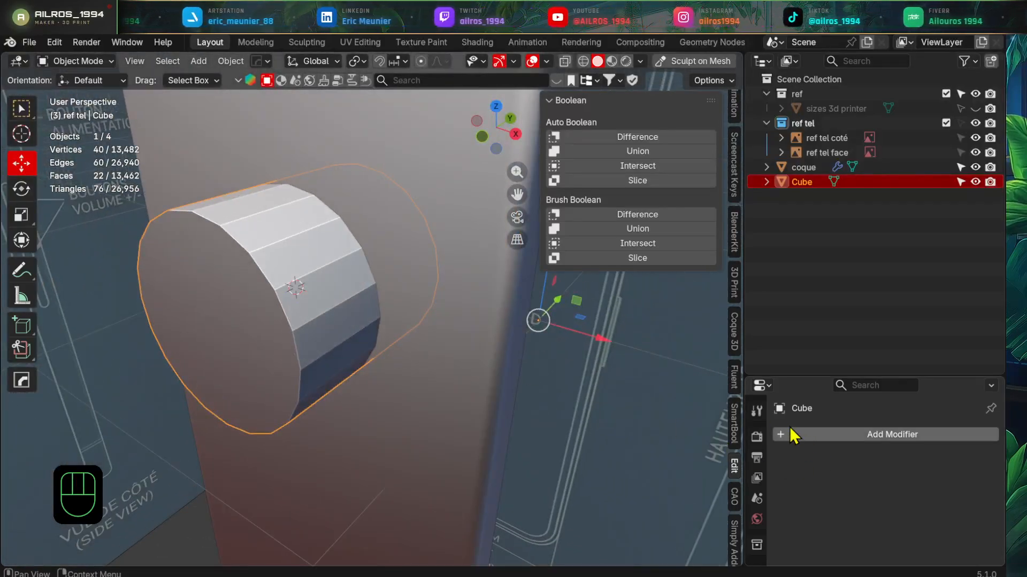
pyautogui.moveTo(795, 377); pyautogui.dragTo(811, 236)
pyautogui.keyDown('shift'); pyautogui.moveTo(396, 365); pyautogui.dragTo(343, 376, button='middle'); pyautogui.keyUp('shift')
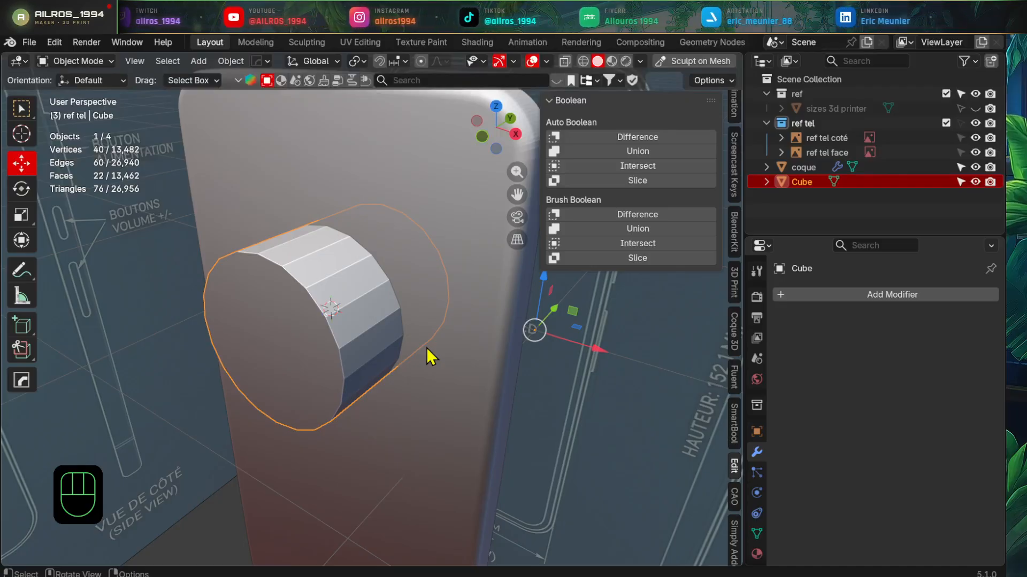
pyautogui.keyDown('shift'); pyautogui.moveTo(370, 353); pyautogui.dragTo(341, 355, button='middle'); pyautogui.keyUp('shift')
pyautogui.scroll(1, 327, 309)
pyautogui.moveTo(327, 309); pyautogui.dragTo(425, 306, button='middle')
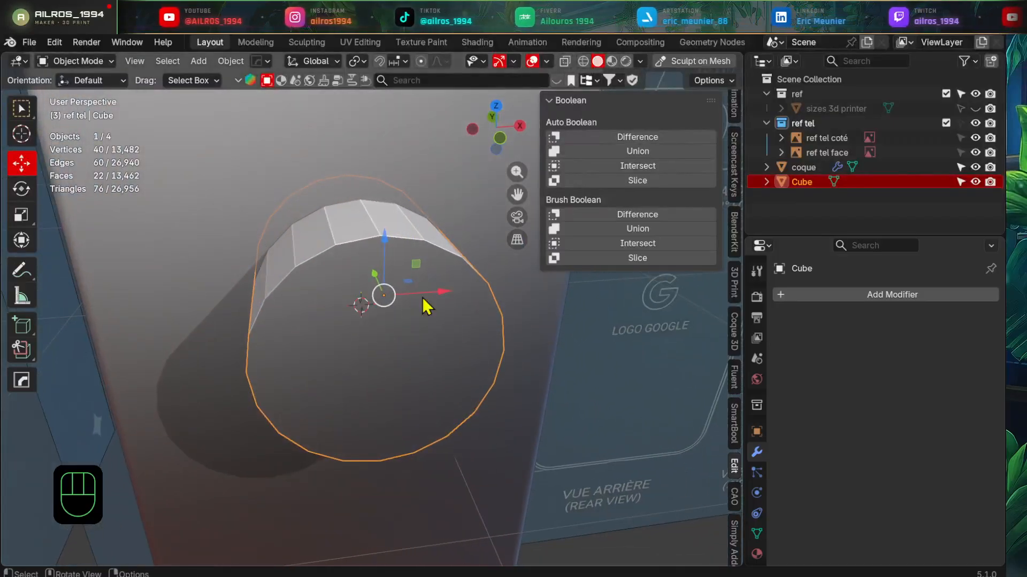
pyautogui.moveTo(446, 365); pyautogui.dragTo(390, 358, button='middle')
# - Add a loop cut around the middle of the cylinder's length
pyautogui.press('Tab')
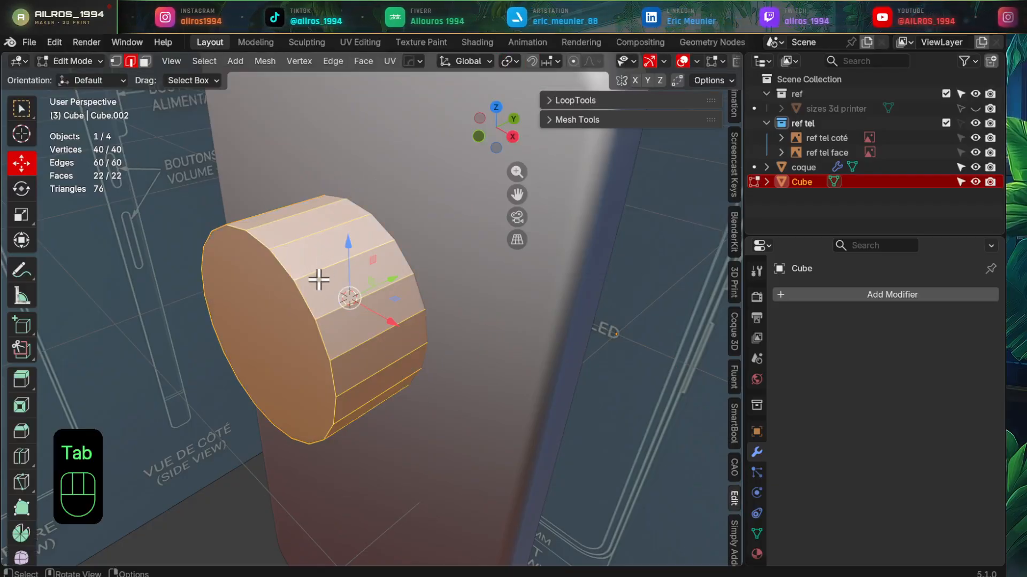
pyautogui.moveTo(320, 280); pyautogui.dragTo(397, 288, button='middle')
pyautogui.scroll(2, 409, 266)
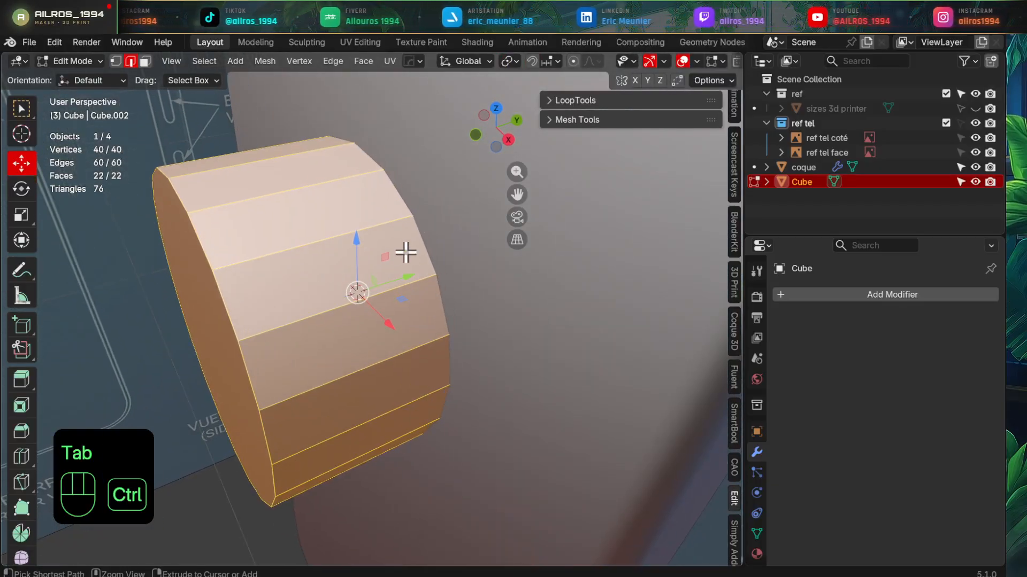
pyautogui.hotkey('ctrl', 'r')
pyautogui.click(397, 235)
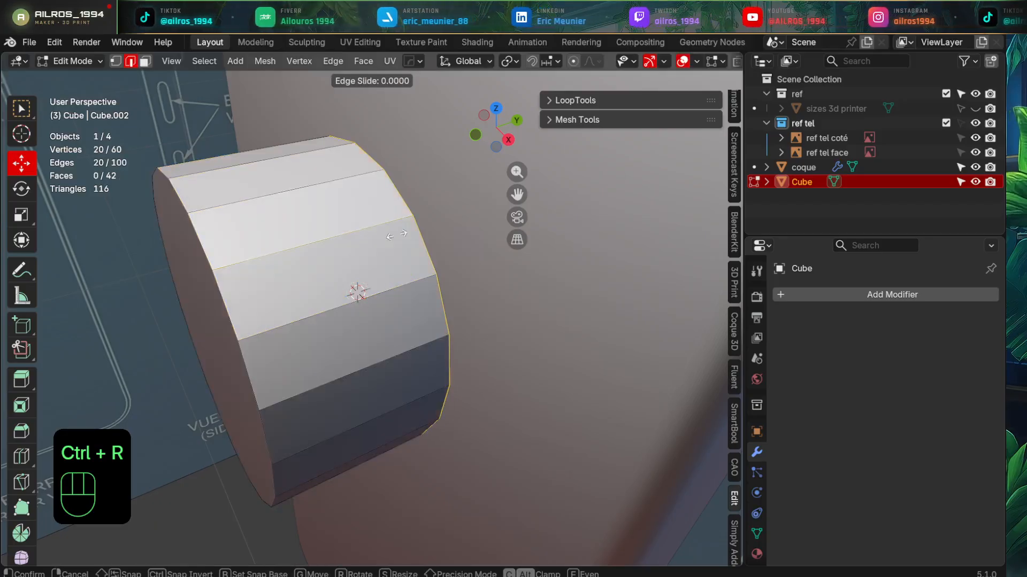
pyautogui.click(293, 257)
pyautogui.moveTo(293, 257); pyautogui.dragTo(355, 287, button='middle')
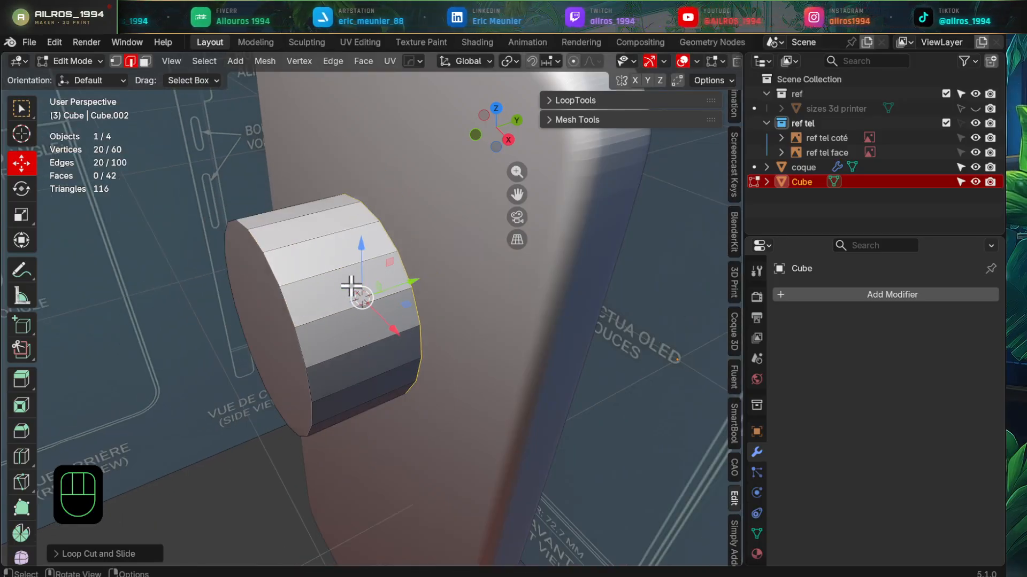
# - Bevel the middle loop with 5 segments, spreading it almost to both end caps, and leave Edit Mode
pyautogui.press('z')
pyautogui.press('z')
pyautogui.moveTo(420, 293); pyautogui.dragTo(463, 321, button='middle')
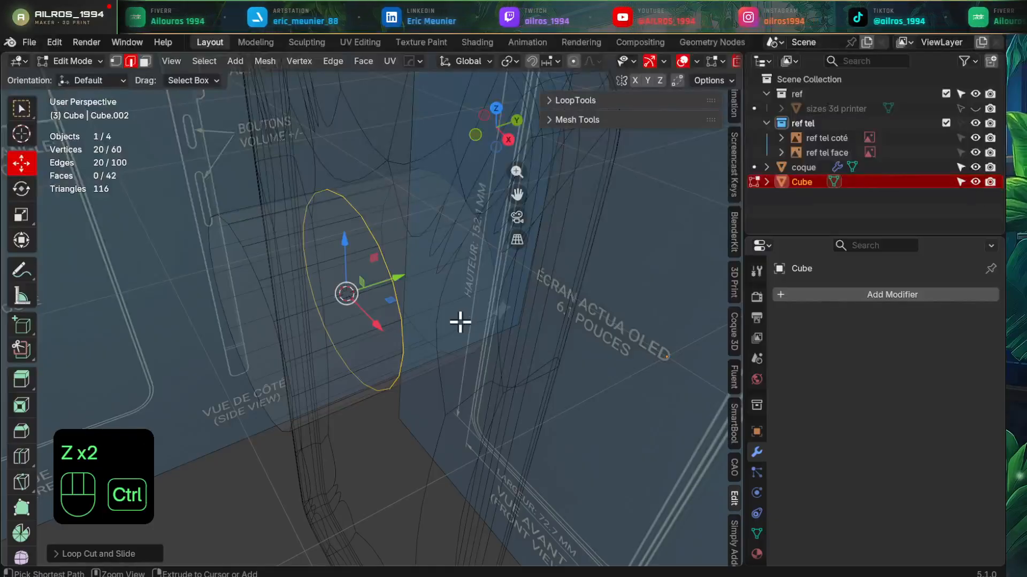
pyautogui.hotkey('ctrl', 'b')
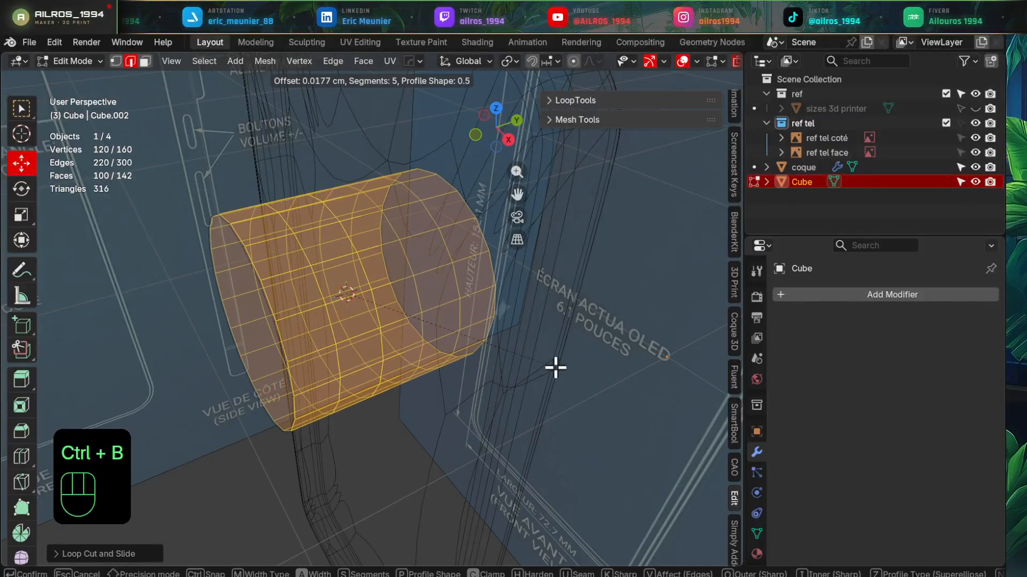
pyautogui.click(539, 369)
pyautogui.press('Tab')
pyautogui.moveTo(304, 362); pyautogui.dragTo(409, 339, button='middle')
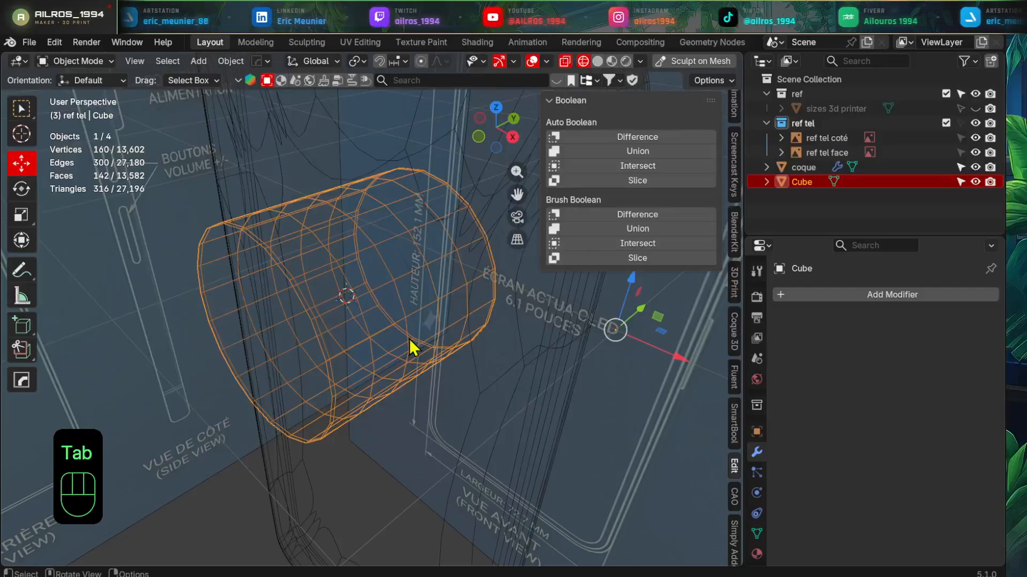
# - Add a Catmull-Clark Subdivision modifier at level 2 to the cylinder and return to solid shading
pyautogui.hotkey('ctrl', '2')
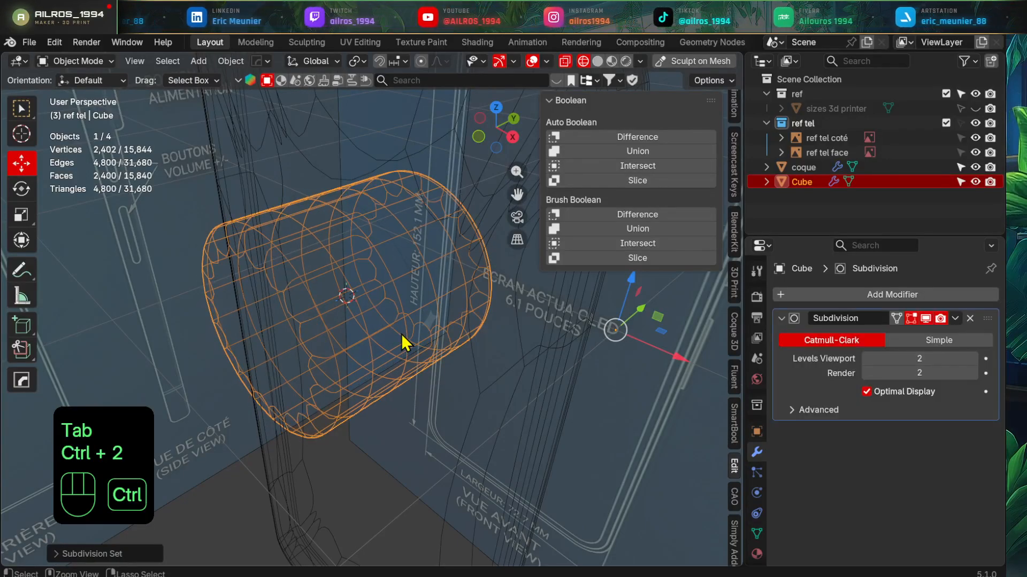
pyautogui.moveTo(262, 370)
pyautogui.mouseDown(button='middle')
pyautogui.moveTo(309, 361)
pyautogui.moveTo(309, 350)
pyautogui.moveTo(385, 355)
pyautogui.moveTo(332, 362)
pyautogui.moveTo(404, 346)
pyautogui.mouseUp(button='middle')
pyautogui.press('z')
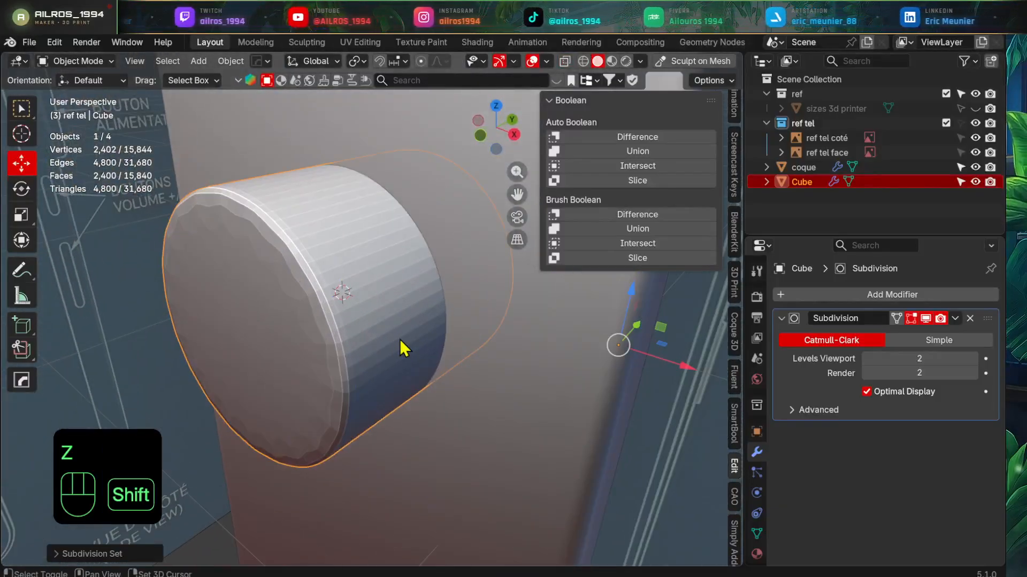
pyautogui.scroll(-1, 348, 361)
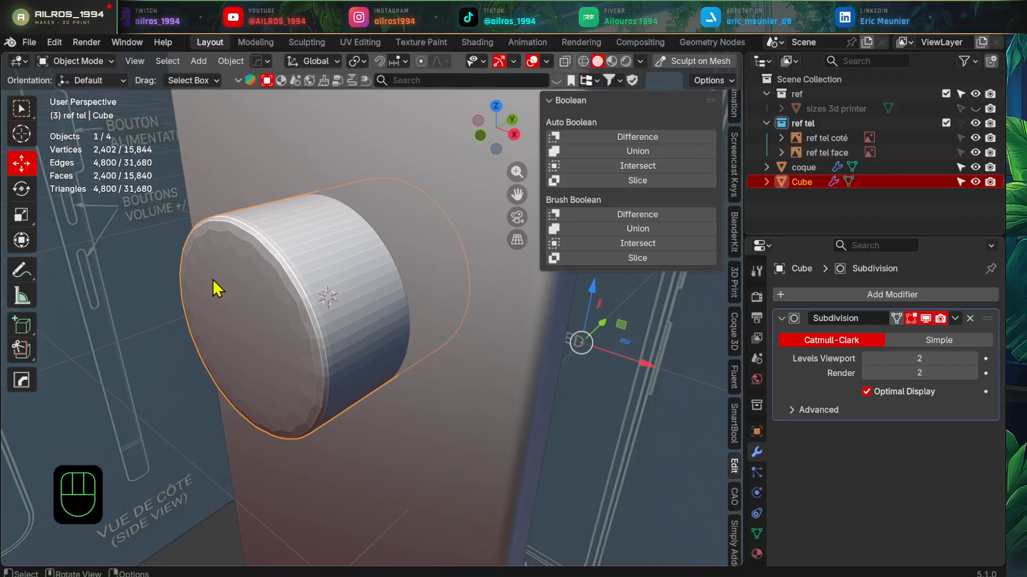
pyautogui.keyDown('shift'); pyautogui.moveTo(469, 385); pyautogui.dragTo(409, 382, button='middle'); pyautogui.keyUp('shift')
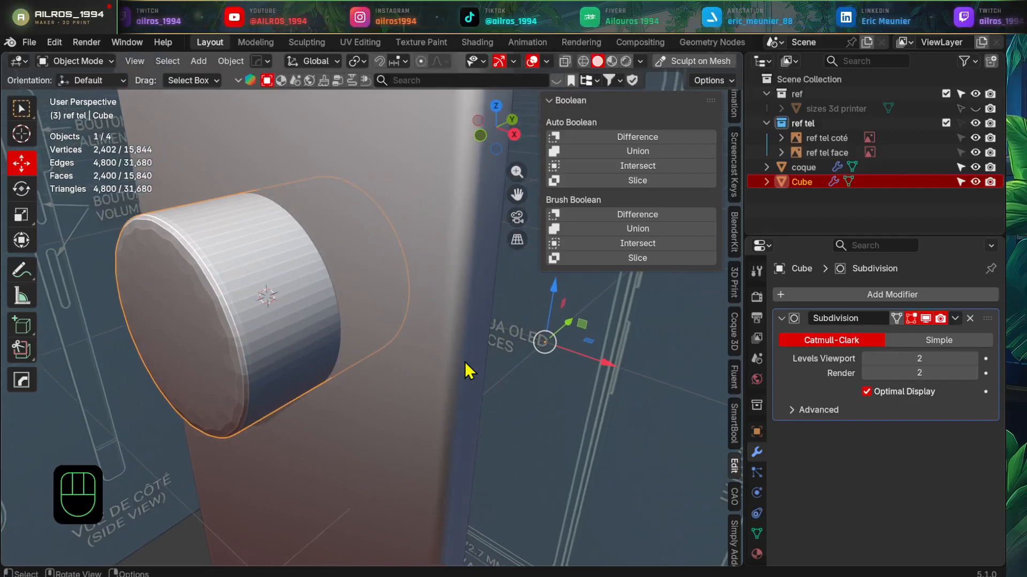
# - Subtract the cylinder from the back of coque with a Brush Boolean Difference and inspect the opening
pyautogui.keyDown('shift'); pyautogui.click(422, 413); pyautogui.keyUp('shift')
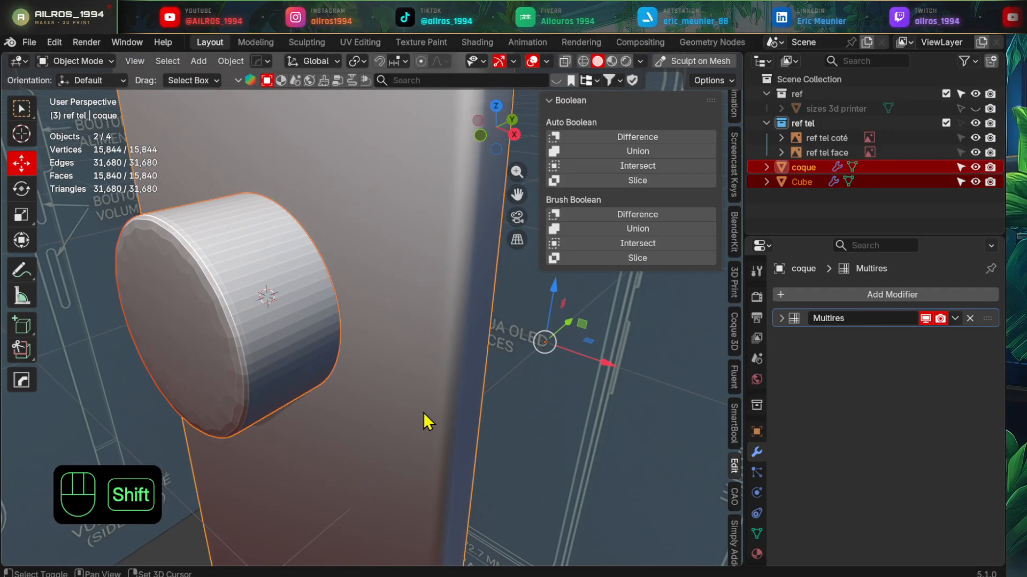
pyautogui.scroll(-2, 430, 415)
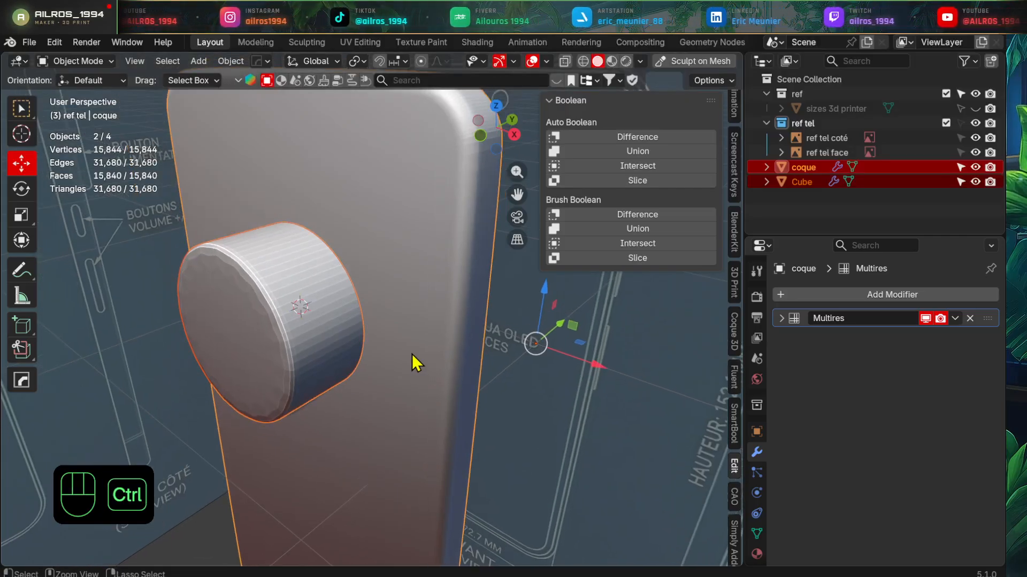
pyautogui.hotkey('shift', 'ctrl', 'b')
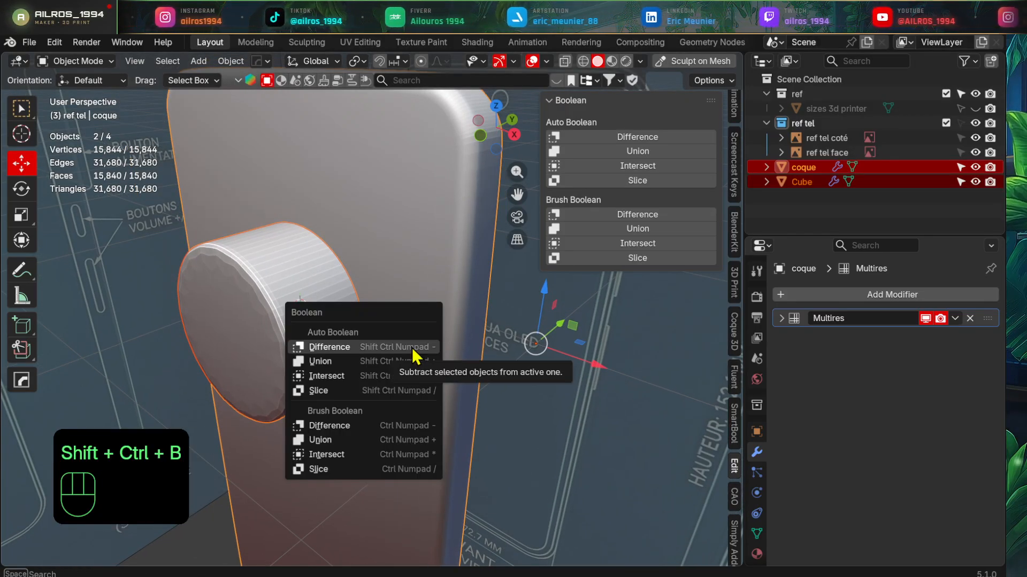
pyautogui.click(329, 427)
pyautogui.moveTo(324, 416)
pyautogui.mouseDown(button='middle')
pyautogui.moveTo(425, 387)
pyautogui.moveTo(423, 339)
pyautogui.moveTo(295, 412)
pyautogui.mouseUp(button='middle')
pyautogui.moveTo(386, 371); pyautogui.dragTo(714, 368, button='middle')
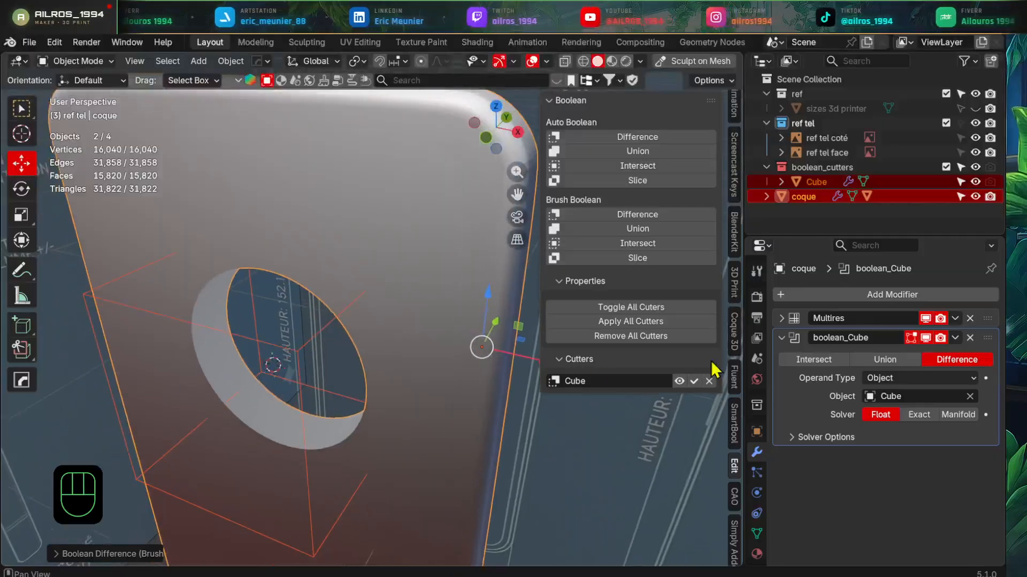
# - Try to apply the Boolean modifier on coque while the Multires modifier is still above it
pyautogui.click(781, 338)
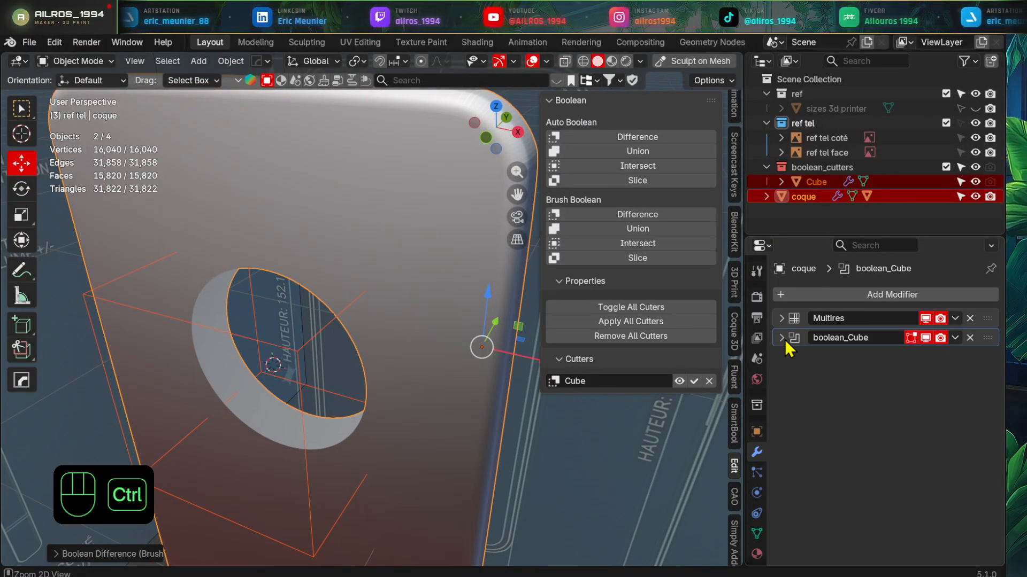
pyautogui.hotkey('ctrl', 'a')
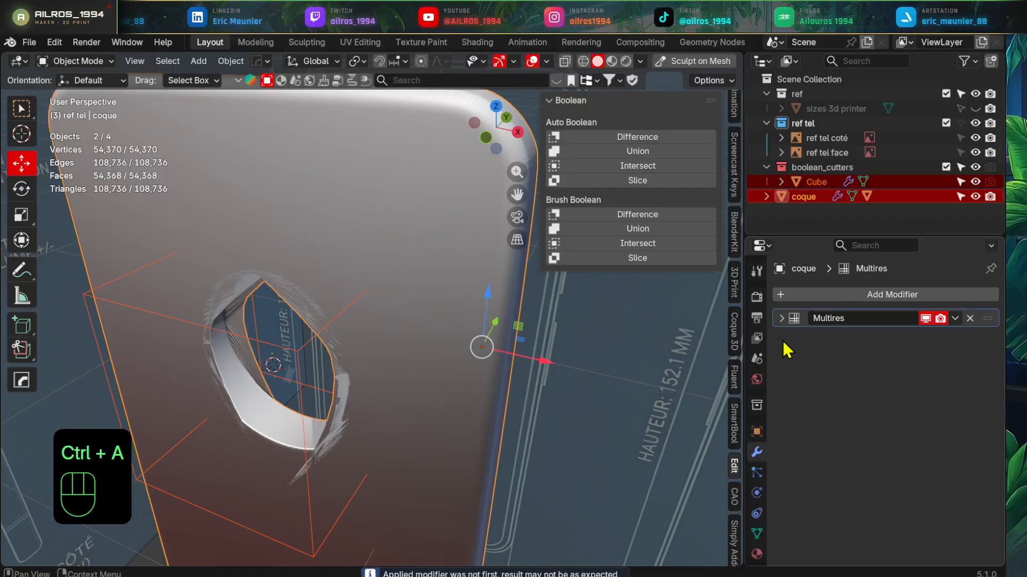
pyautogui.hotkey('ctrl', 'z')
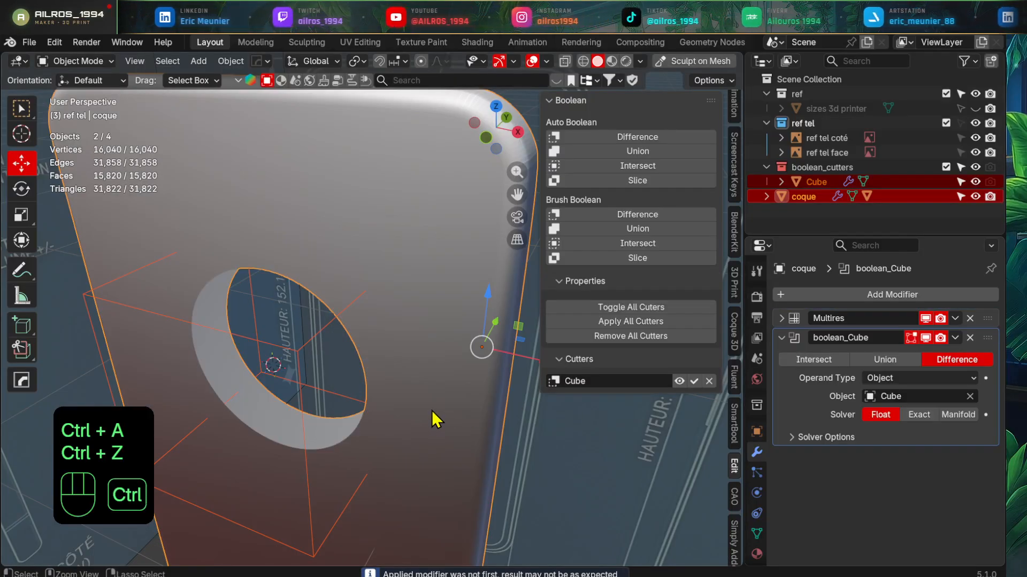
# - Remove the Multires modifier from coque and apply its boolean_Cube modifier
pyautogui.click(782, 318)
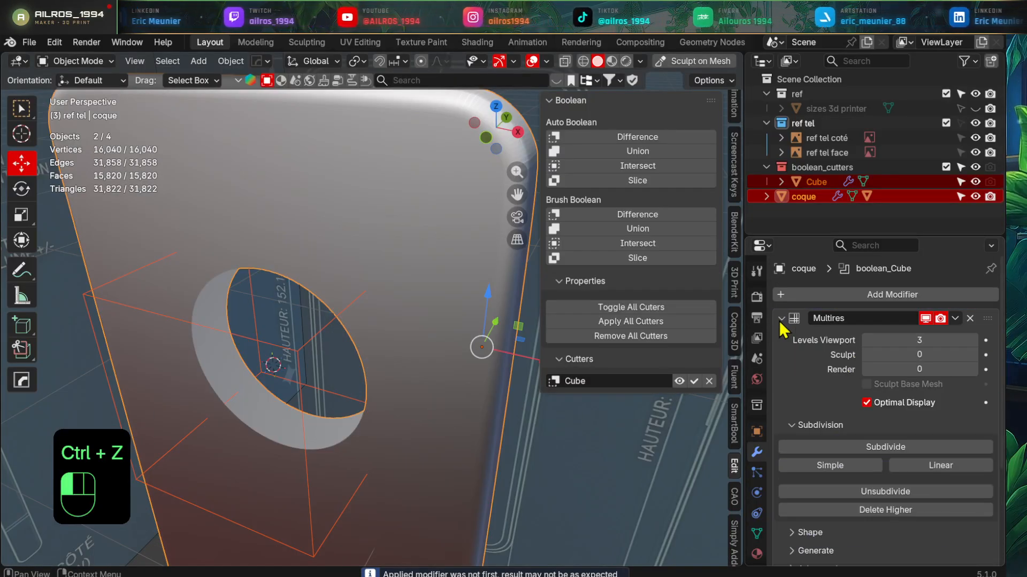
pyautogui.click(969, 319)
pyautogui.moveTo(307, 389); pyautogui.dragTo(425, 395, button='middle')
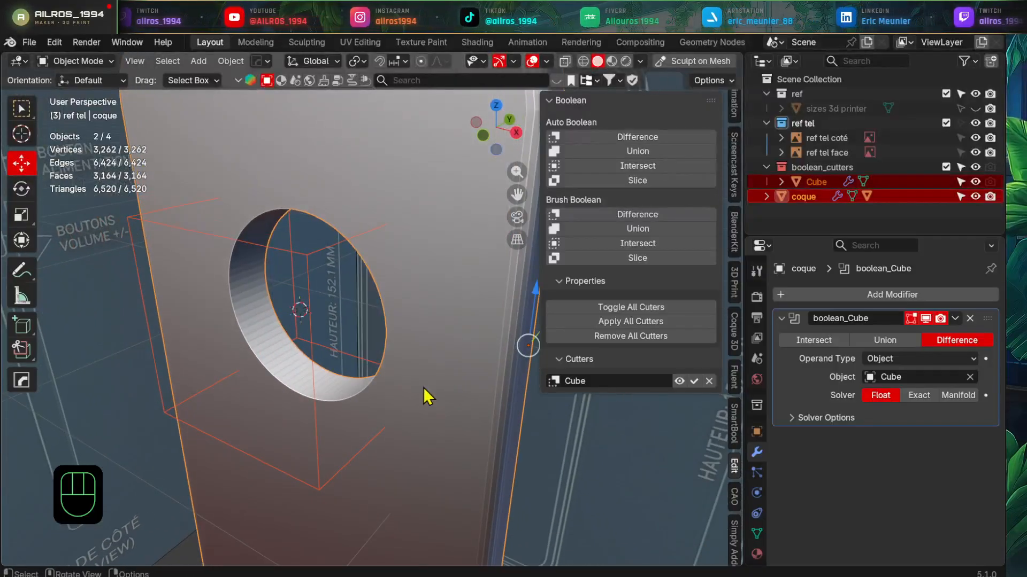
pyautogui.click(782, 318)
pyautogui.click(783, 319)
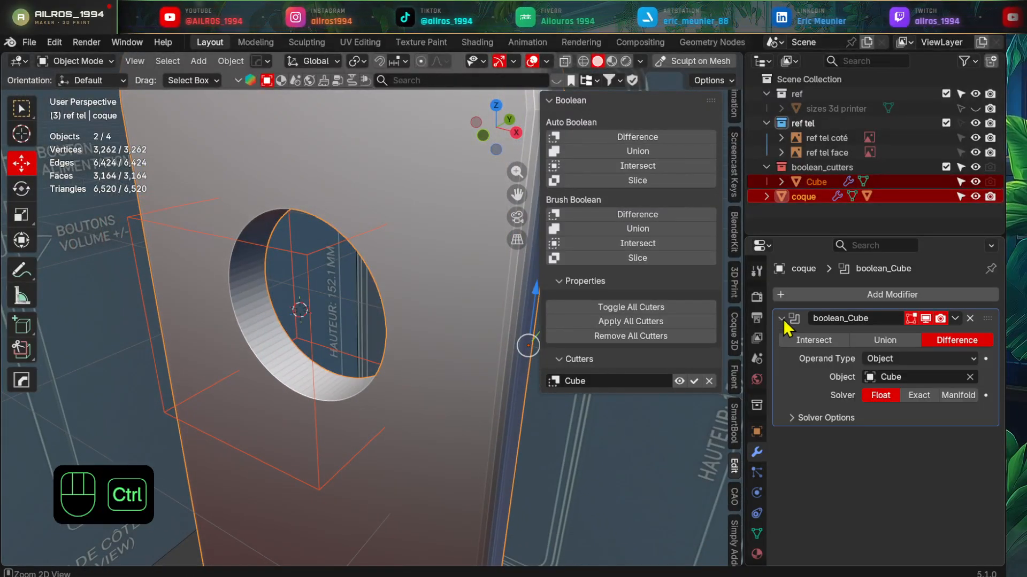
pyautogui.hotkey('ctrl', 'a')
# - Delete the cylinder cutter object left around the camera hole
pyautogui.moveTo(358, 353); pyautogui.dragTo(353, 353, button='middle')
pyautogui.click(351, 452)
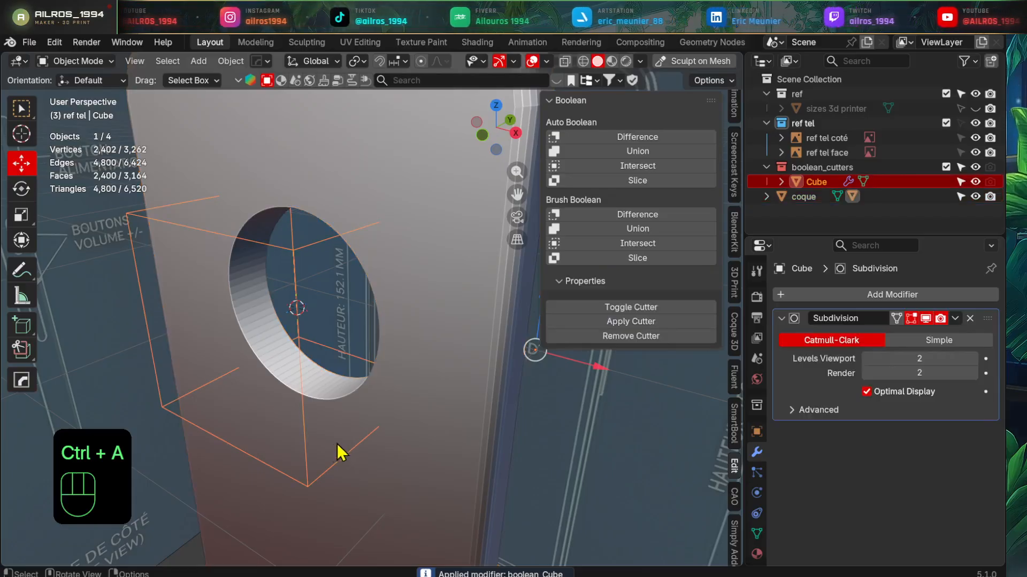
pyautogui.press('x')
pyautogui.click(379, 415)
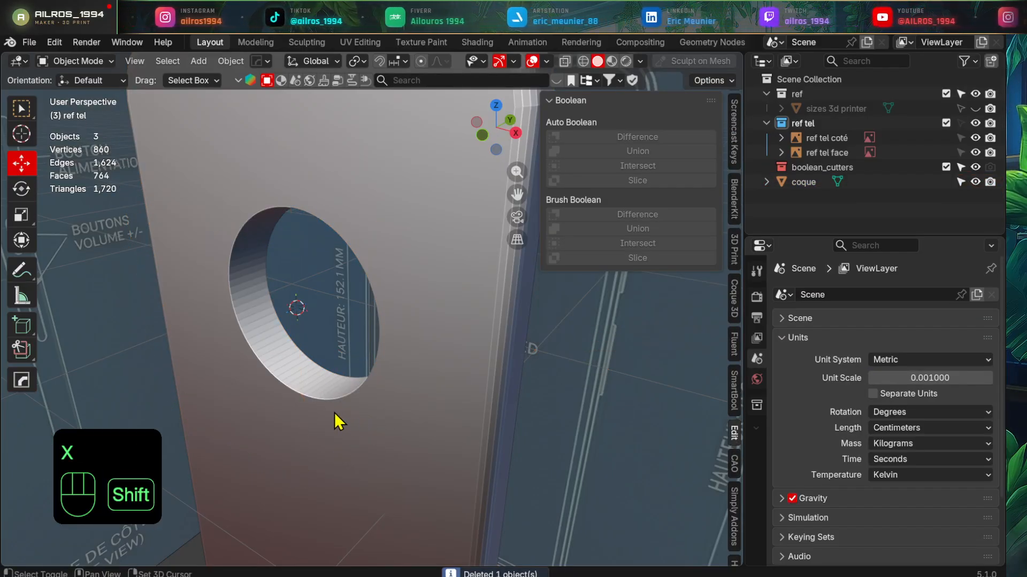
# - Delete the two large back faces of coque surrounding the camera hole in Edit Mode
pyautogui.keyDown('shift'); pyautogui.moveTo(335, 413); pyautogui.dragTo(403, 400, button='middle'); pyautogui.keyUp('shift')
pyautogui.click(416, 406)
pyautogui.keyDown('shift'); pyautogui.moveTo(404, 393); pyautogui.dragTo(413, 355, button='middle'); pyautogui.keyUp('shift')
pyautogui.press('3')
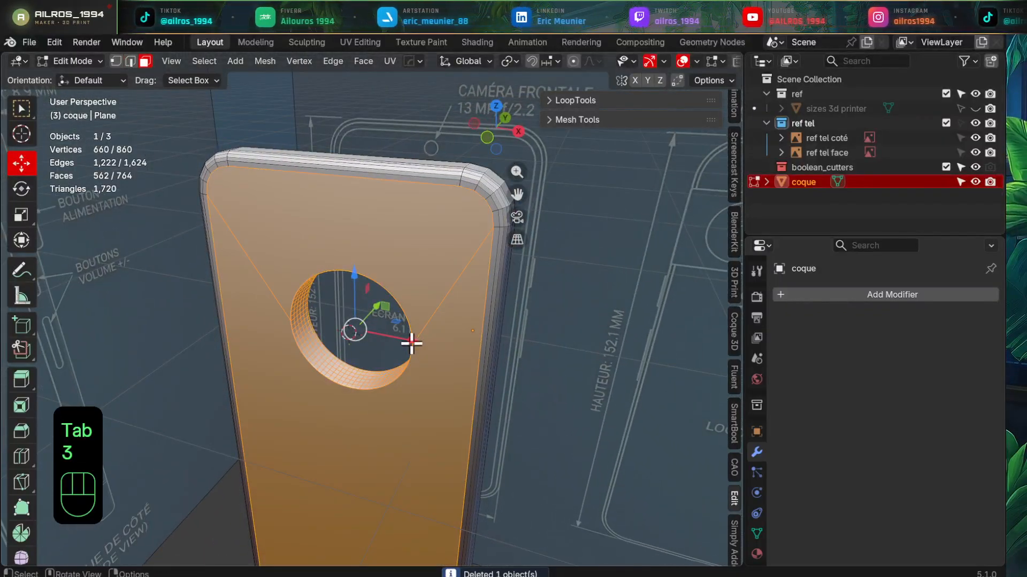
pyautogui.click(388, 243)
pyautogui.keyDown('shift'); pyautogui.click(396, 465); pyautogui.keyUp('shift')
pyautogui.press('x')
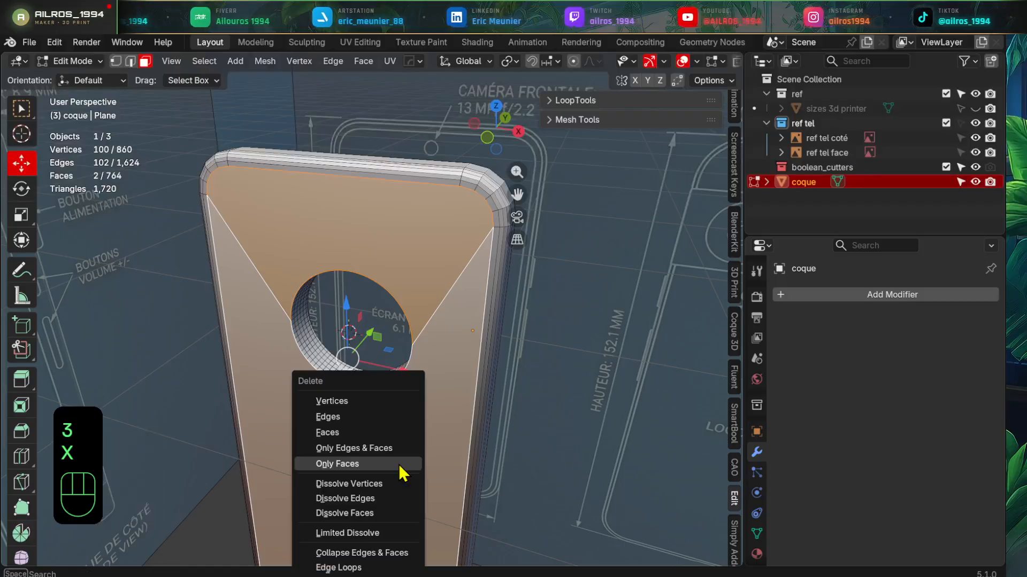
pyautogui.click(380, 432)
# - Delete the loop of faces that joins the camera hole's cylindrical wall to the remaining flat face
pyautogui.scroll(4, 438, 330)
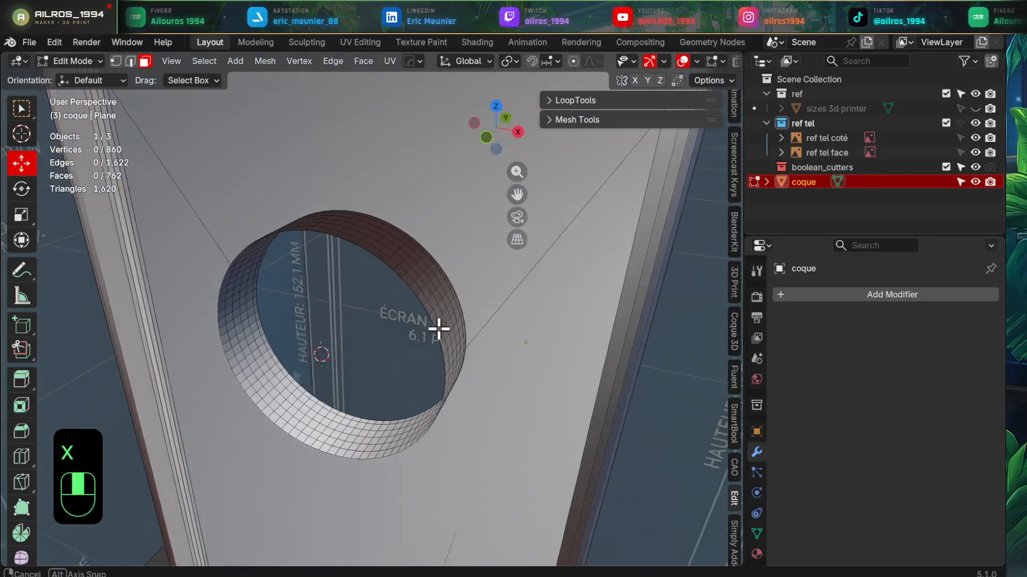
pyautogui.moveTo(438, 329); pyautogui.dragTo(378, 344, button='middle')
pyautogui.scroll(5, 408, 328)
pyautogui.scroll(4, 378, 344)
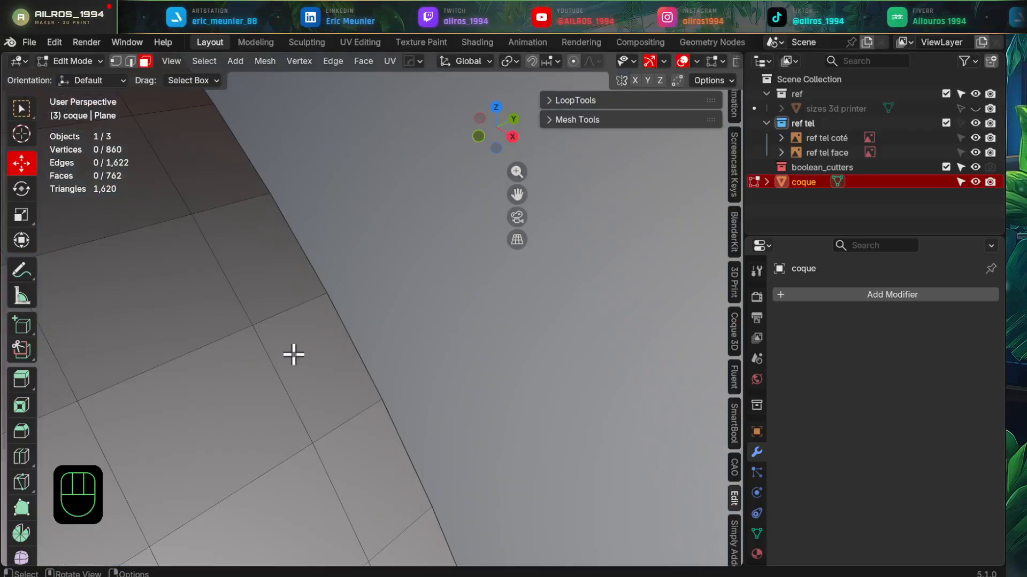
pyautogui.click(297, 310)
pyautogui.keyDown('alt'); pyautogui.keyDown('shift'); pyautogui.click(297, 310); pyautogui.keyUp('shift'); pyautogui.keyUp('alt')
pyautogui.keyDown('alt'); pyautogui.keyDown('shift'); pyautogui.click(296, 311); pyautogui.keyUp('shift'); pyautogui.keyUp('alt')
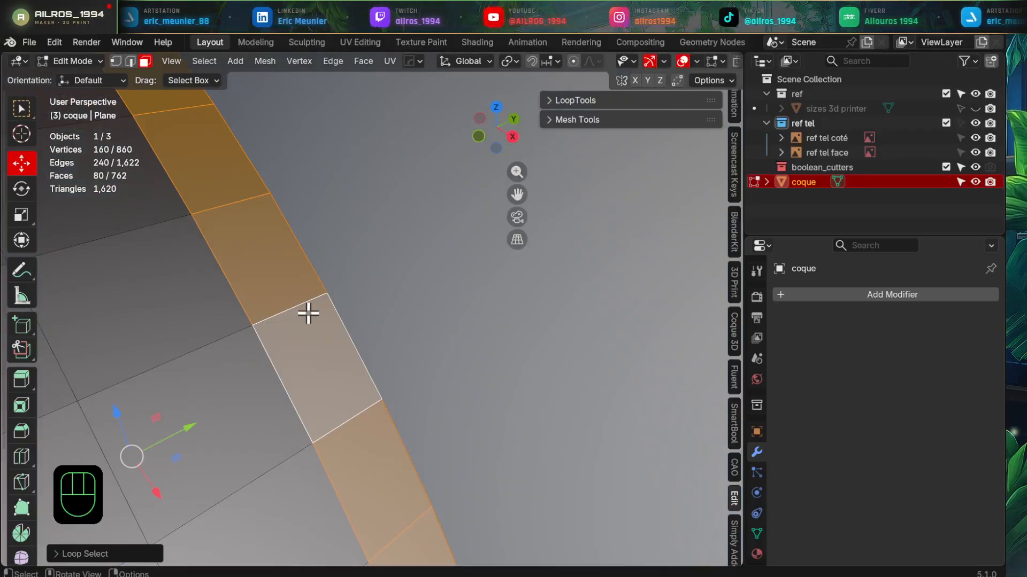
pyautogui.scroll(-10, 308, 314)
pyautogui.moveTo(312, 319); pyautogui.dragTo(419, 404, button='middle')
pyautogui.press('x')
pyautogui.click(380, 337)
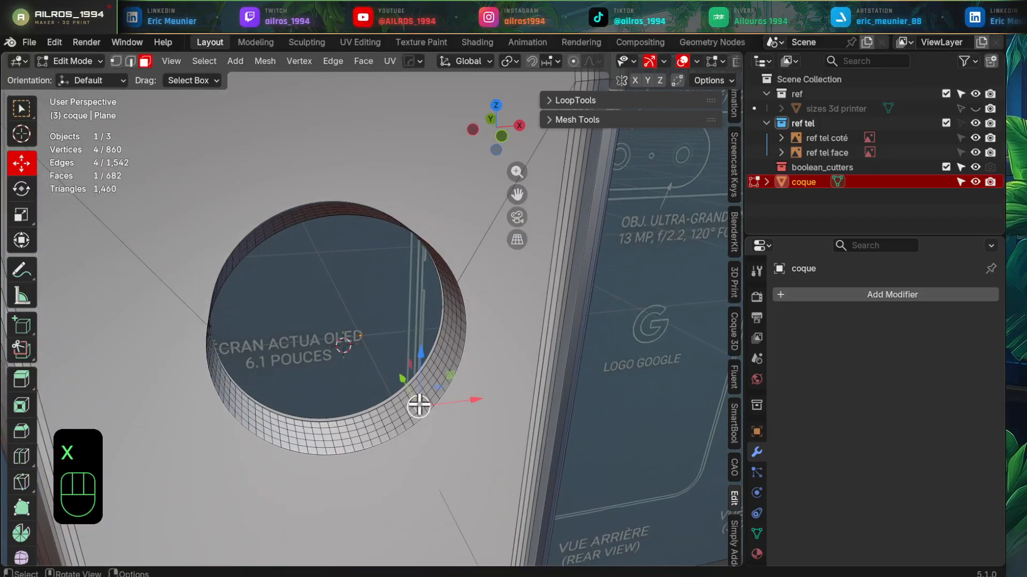
# - Delete all the remaining linked faces of the camera hole's cylindrical wall and leave Edit Mode
pyautogui.press('l')
pyautogui.press('x')
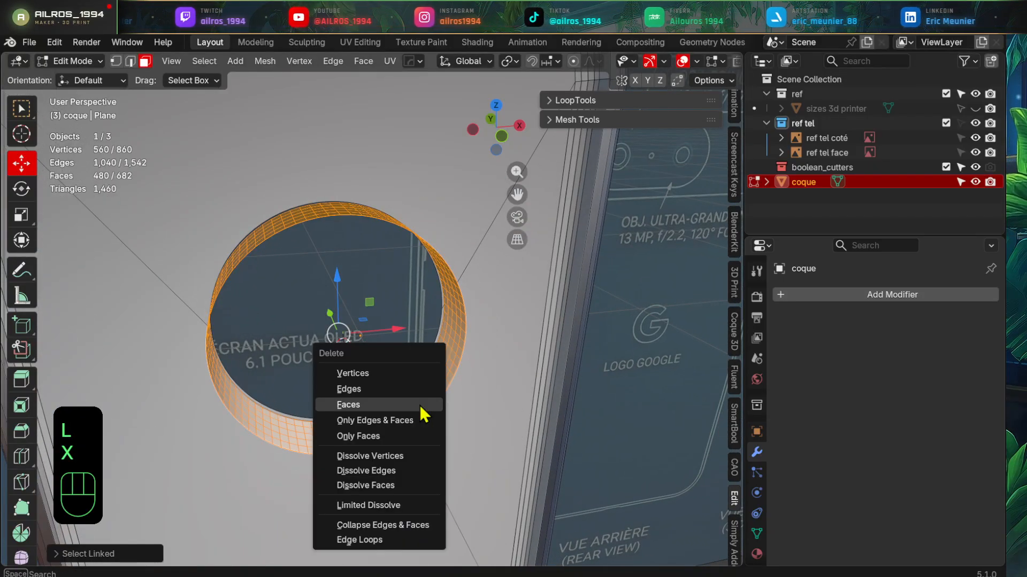
pyautogui.click(424, 408)
pyautogui.press('Tab')
# - Place the 3D cursor on the upper volume button of the reference in the right orthographic view
pyautogui.moveTo(445, 392); pyautogui.dragTo(312, 380, button='middle')
pyautogui.scroll(-5, 321, 404)
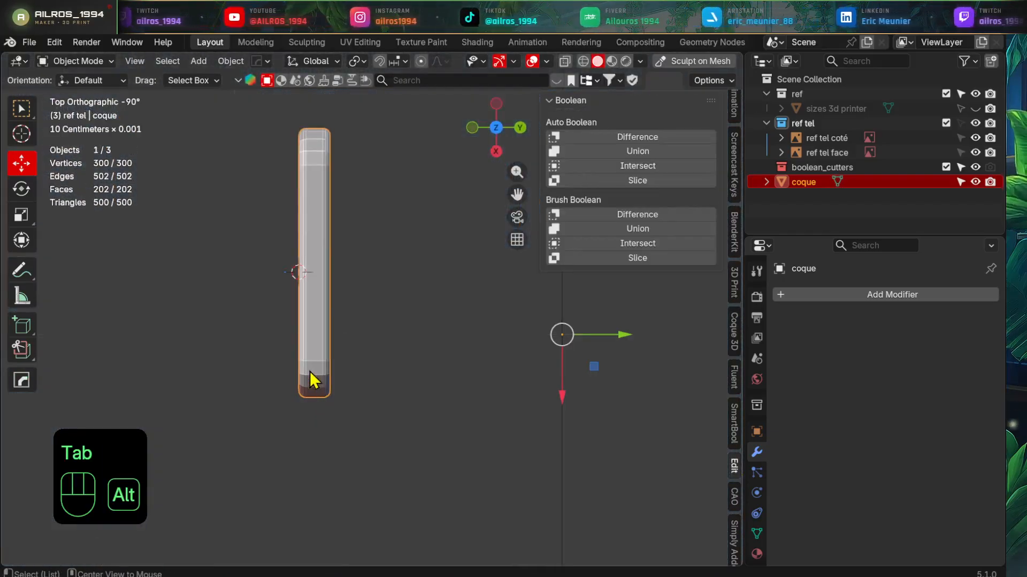
pyautogui.scroll(3, 312, 374)
pyautogui.moveTo(309, 344)
pyautogui.keyDown('shift'); pyautogui.mouseDown(button='middle')
pyautogui.moveTo(390, 393)
pyautogui.moveTo(153, 362)
pyautogui.moveTo(435, 362)
pyautogui.mouseUp(button='middle'); pyautogui.keyUp('shift')
pyautogui.press('z')
pyautogui.scroll(6, 379, 369)
pyautogui.press('z')
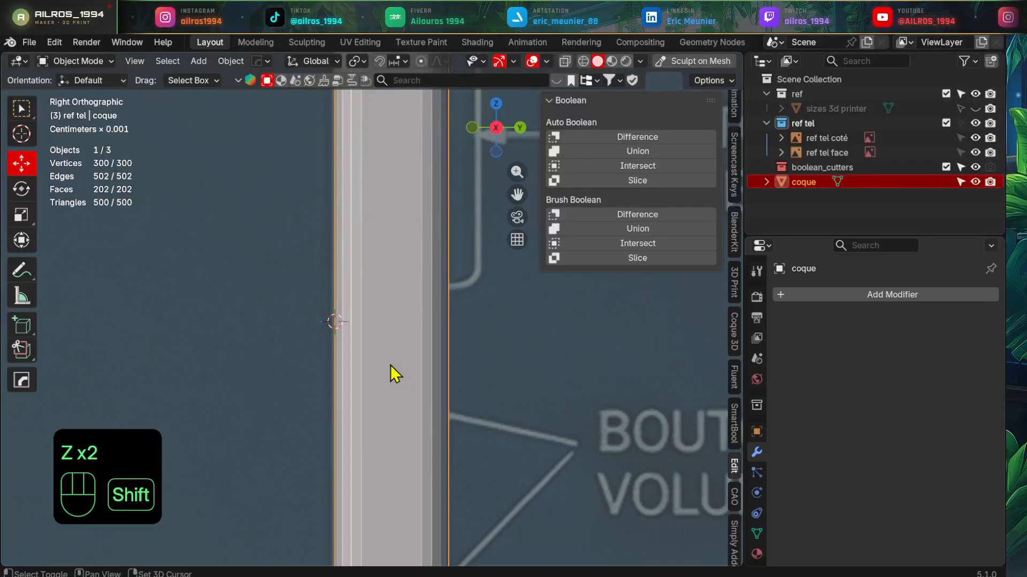
pyautogui.keyDown('shift'); pyautogui.rightClick(390, 364); pyautogui.keyUp('shift')
pyautogui.scroll(-2, 394, 371)
pyautogui.keyDown('shift'); pyautogui.moveTo(419, 362); pyautogui.dragTo(440, 357, button='middle'); pyautogui.keyUp('shift')
# - Add a cube mesh at the 3D cursor
pyautogui.hotkey('shift', 'a')
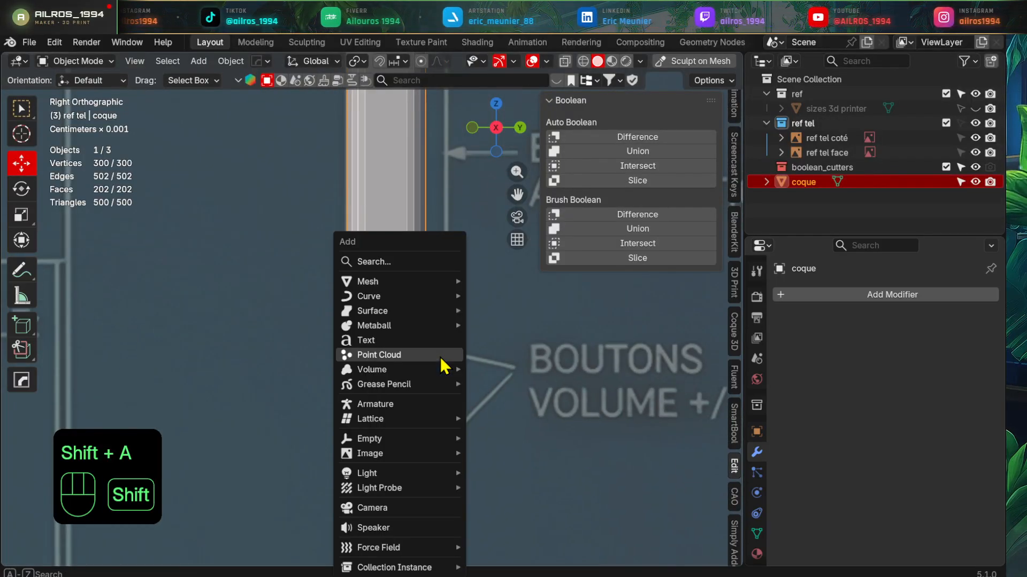
pyautogui.moveTo(406, 282)
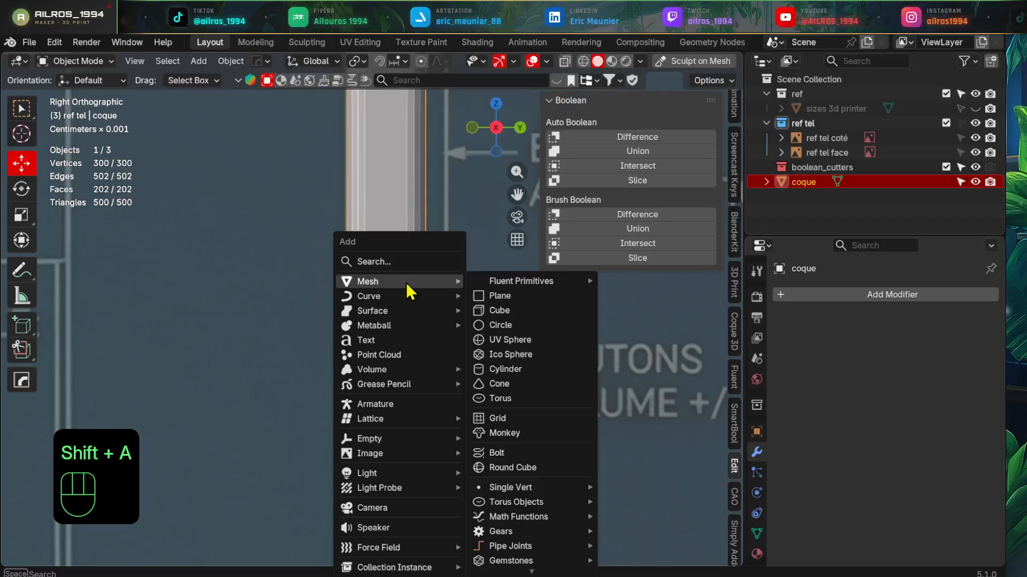
pyautogui.click(527, 309)
pyautogui.scroll(-4, 479, 418)
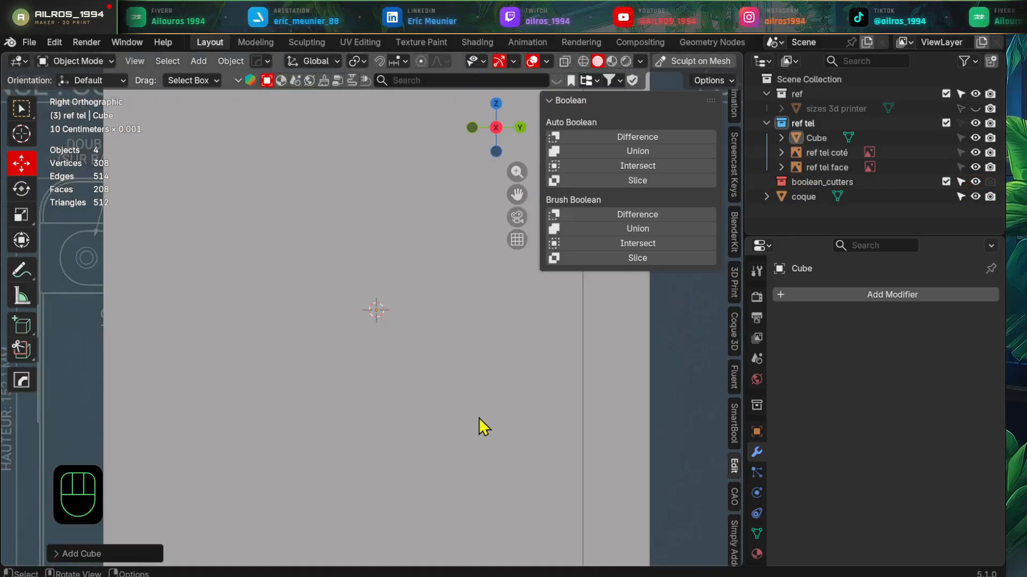
pyautogui.press('s')
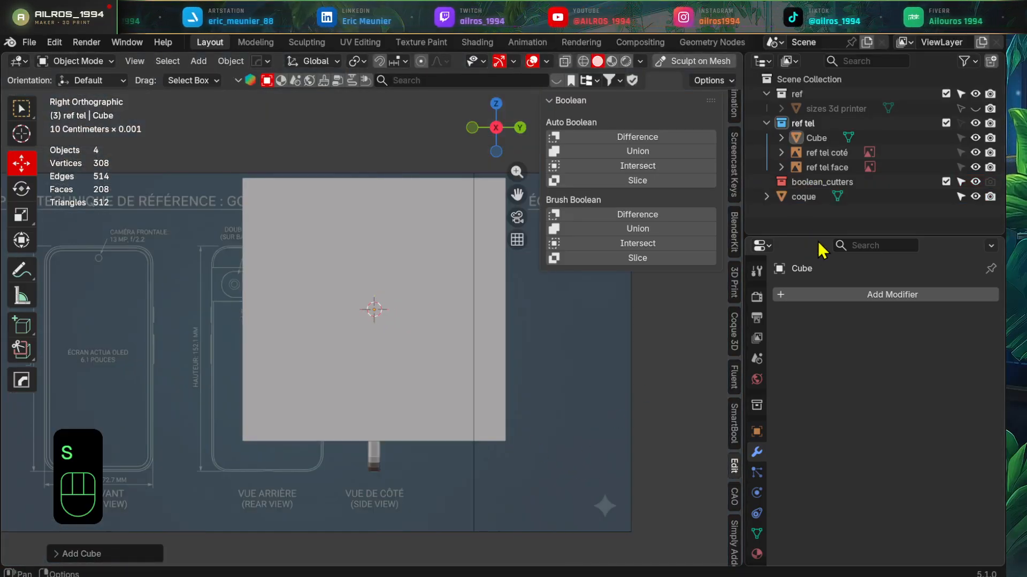
# - Enlarge the Outliner and move the cube out of the ref tel collection into the Scene Collection
pyautogui.moveTo(822, 249); pyautogui.dragTo(822, 367)
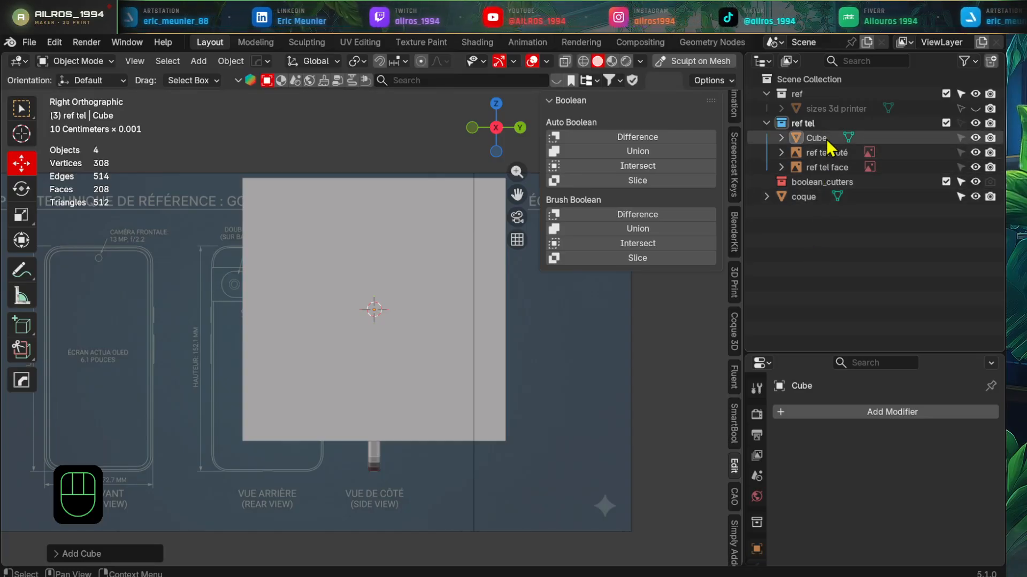
pyautogui.moveTo(827, 141); pyautogui.dragTo(816, 273)
pyautogui.click(766, 123)
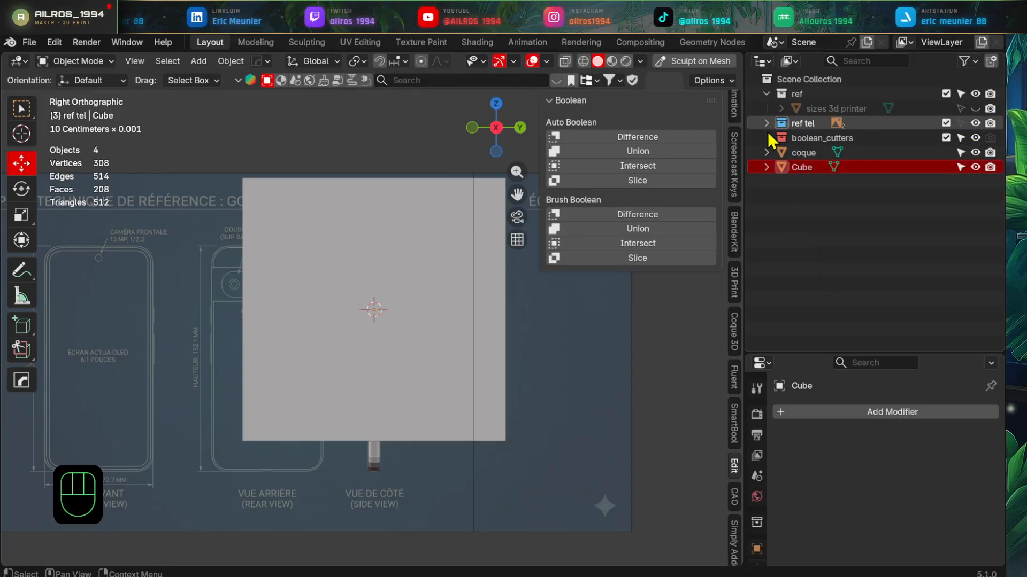
pyautogui.click(946, 124)
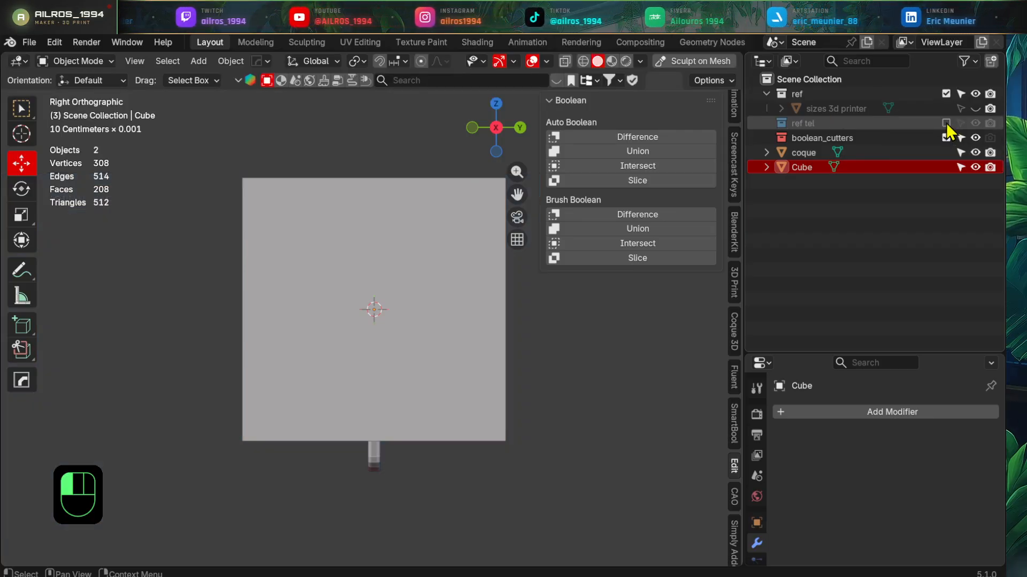
pyautogui.click(946, 124)
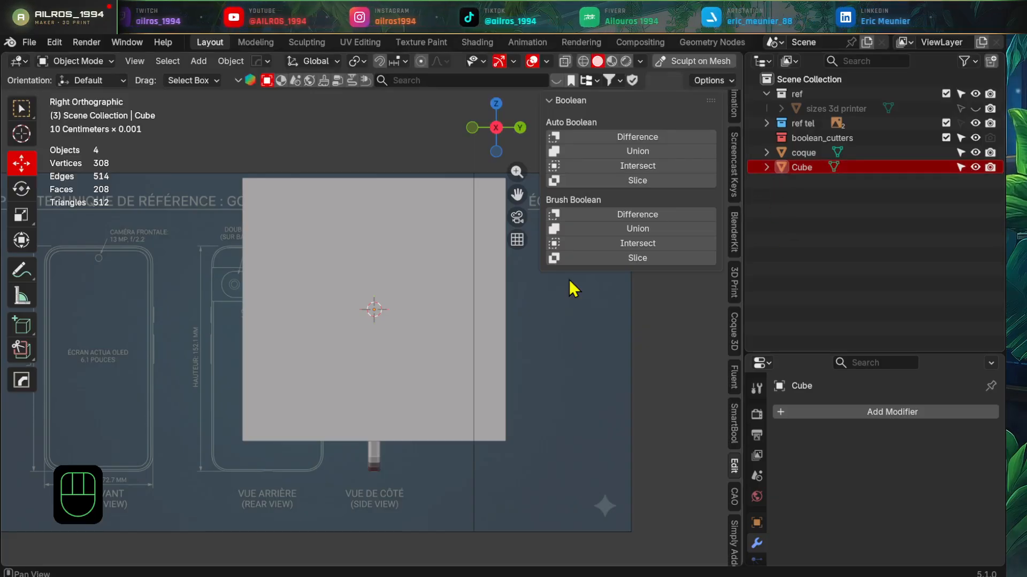
# - Scale the cube down to a small block around the upper volume button and switch to wireframe shading
pyautogui.scroll(2, 407, 353)
pyautogui.click(438, 391)
pyautogui.press('s')
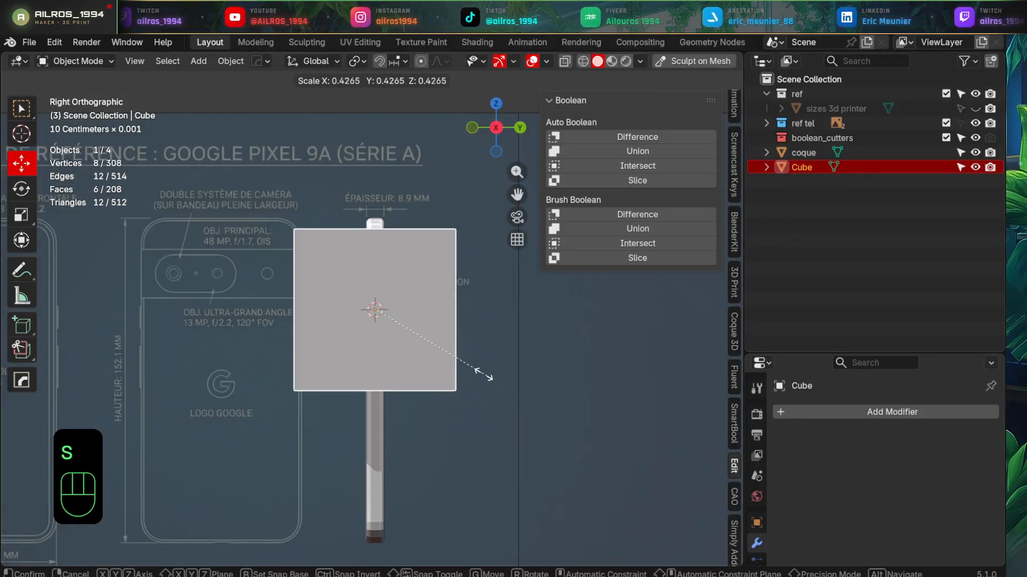
pyautogui.click(463, 363)
pyautogui.press('s')
pyautogui.click(504, 376)
pyautogui.scroll(8, 447, 323)
pyautogui.press('z')
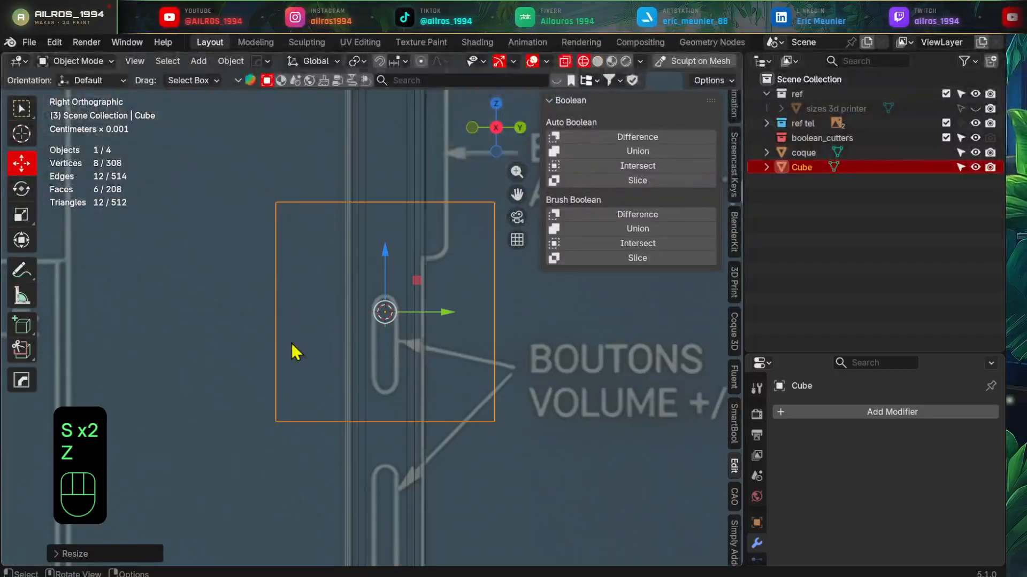
# - Scale the cube to the upper volume button's width and raise it to the button's top end
pyautogui.scroll(3, 470, 378)
pyautogui.keyDown('shift'); pyautogui.moveTo(470, 378); pyautogui.dragTo(532, 428, button='middle'); pyautogui.keyUp('shift')
pyautogui.press('s')
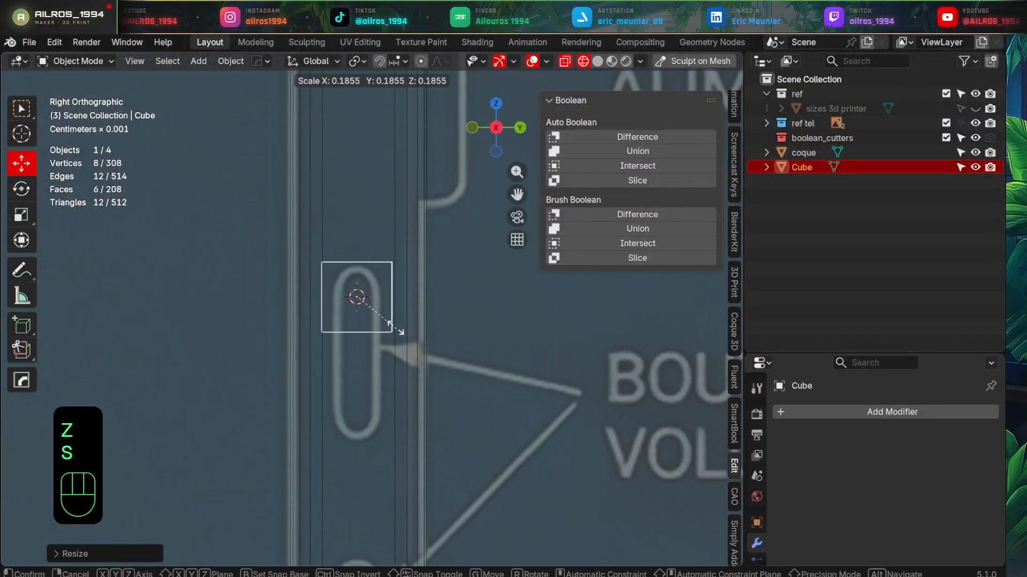
pyautogui.click(387, 322)
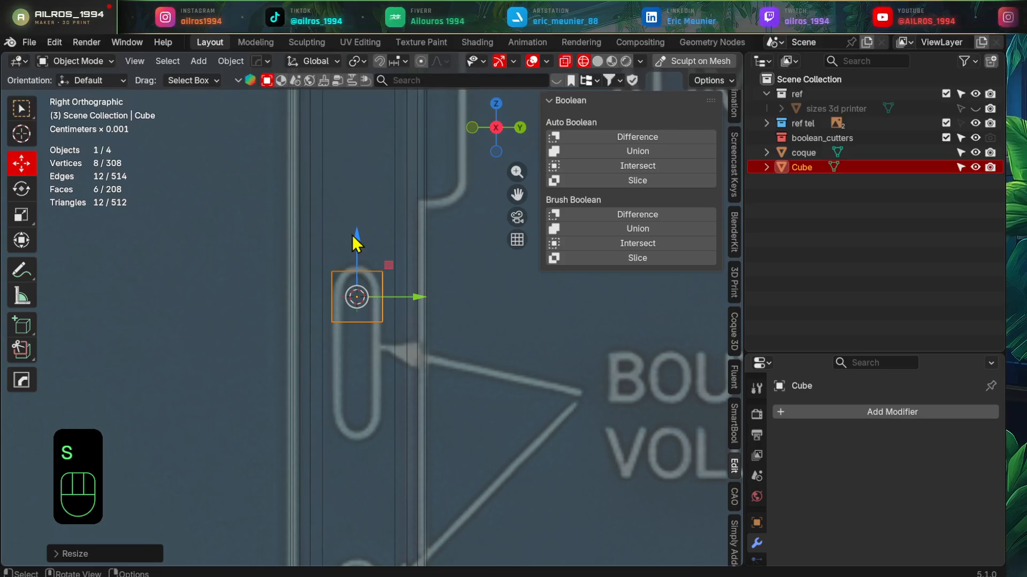
pyautogui.moveTo(352, 235); pyautogui.dragTo(356, 224)
pyautogui.keyDown('shift'); pyautogui.moveTo(394, 298); pyautogui.dragTo(375, 284, button='middle'); pyautogui.keyUp('shift')
# - Move the cube's bottom face down to the lower end of the upper volume button in Edit Mode
pyautogui.press('Tab')
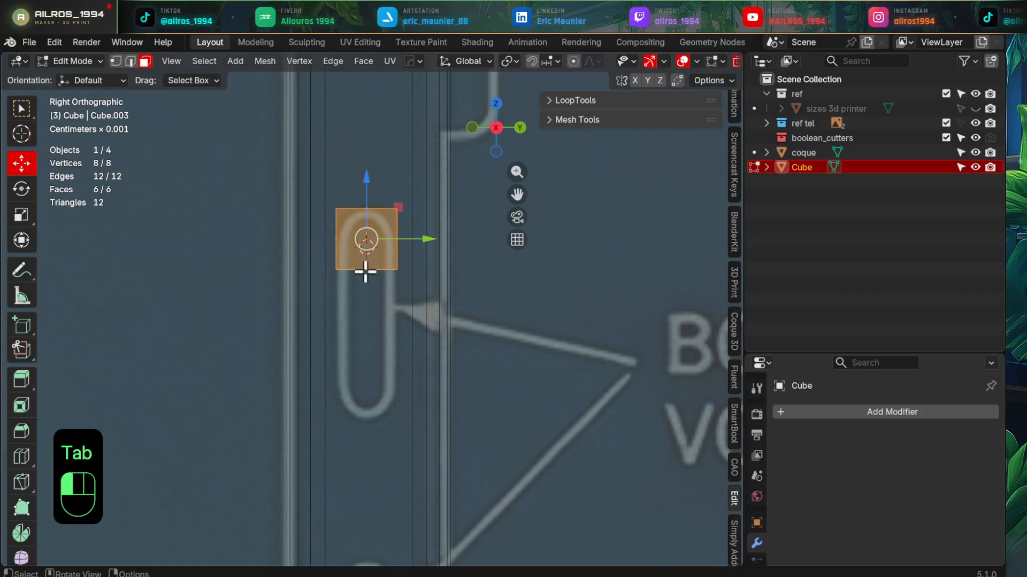
pyautogui.click(365, 272)
pyautogui.moveTo(364, 206); pyautogui.dragTo(406, 374)
# - Duplicate the block's bottom face in place and move the copy down along Z to the lower volume button's top end
pyautogui.keyDown('shift'); pyautogui.moveTo(406, 374); pyautogui.dragTo(430, 242, button='middle'); pyautogui.keyUp('shift')
pyautogui.hotkey('shift', 'd')
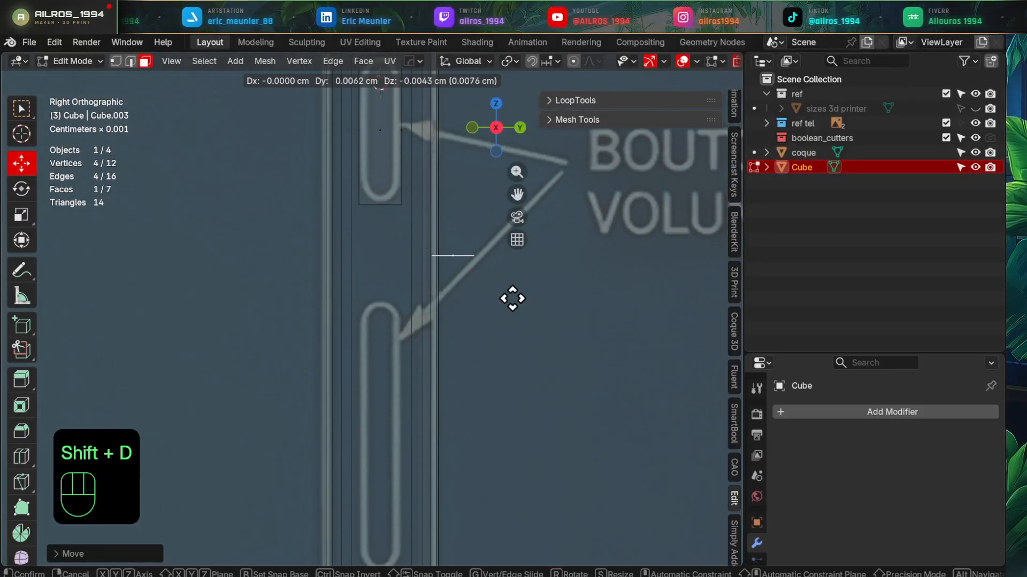
pyautogui.rightClick(591, 350)
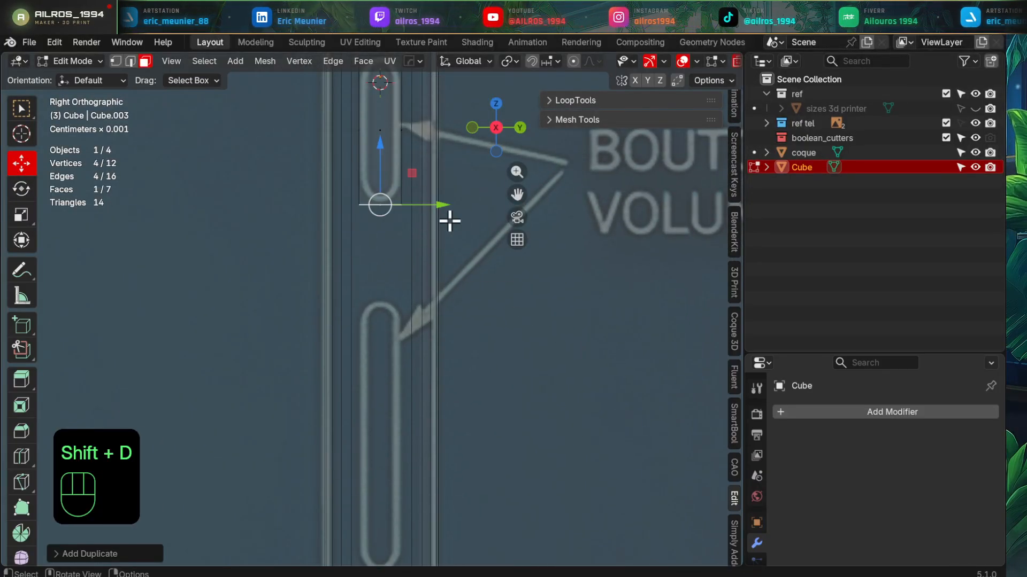
pyautogui.moveTo(381, 146); pyautogui.dragTo(389, 187)
pyautogui.moveTo(397, 242); pyautogui.dragTo(398, 244)
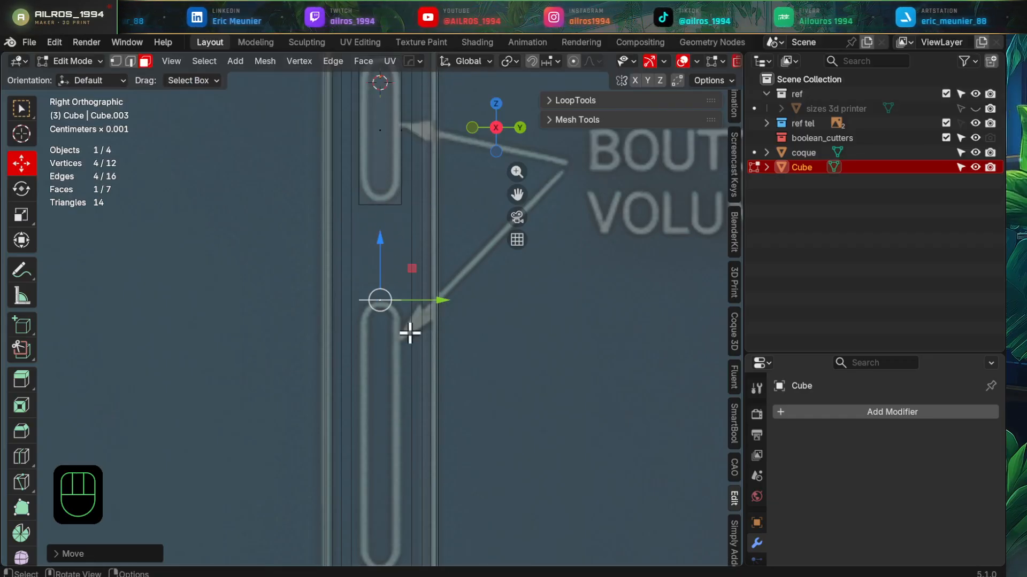
# - Extrude the copied face down along Z to the lower end of the lower volume button
pyautogui.keyDown('shift'); pyautogui.moveTo(408, 332); pyautogui.dragTo(396, 316, button='middle'); pyautogui.keyUp('shift')
pyautogui.press('e')
pyautogui.rightClick(397, 317)
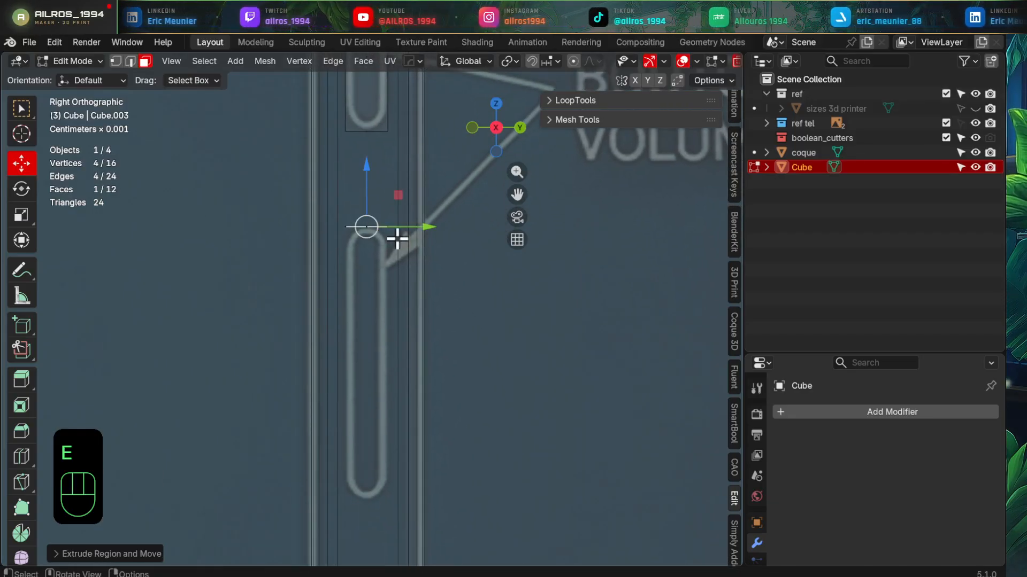
pyautogui.moveTo(368, 165); pyautogui.dragTo(416, 370)
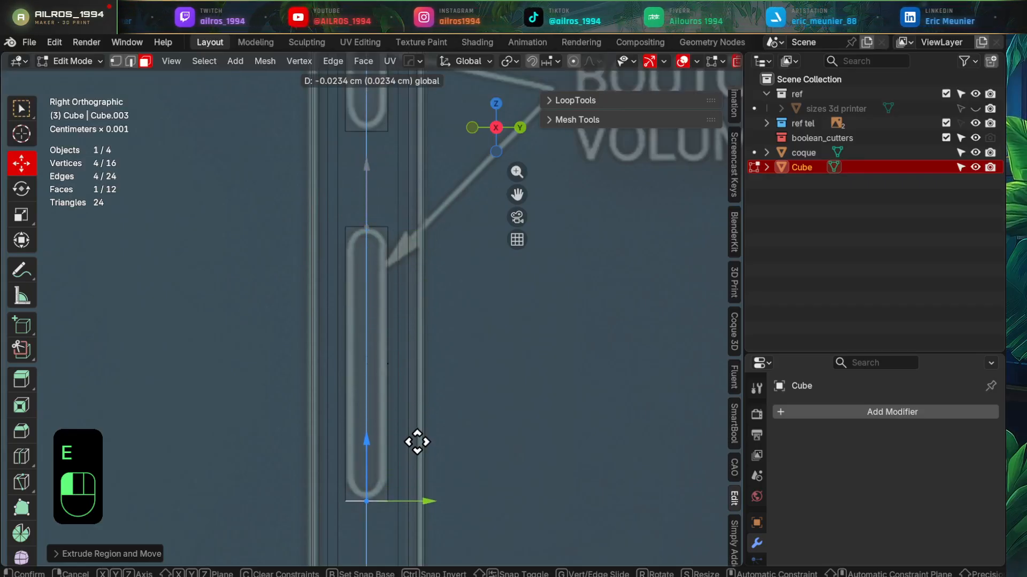
pyautogui.moveTo(419, 441); pyautogui.dragTo(422, 431)
# - Select both button blocks, shift them slightly along negative X into the case's side wall, and return to solid shading
pyautogui.scroll(-4, 422, 431)
pyautogui.moveTo(260, 385); pyautogui.dragTo(359, 400, button='middle')
pyautogui.press('a')
pyautogui.keyDown('shift'); pyautogui.moveTo(557, 401); pyautogui.dragTo(529, 431, button='middle'); pyautogui.keyUp('shift')
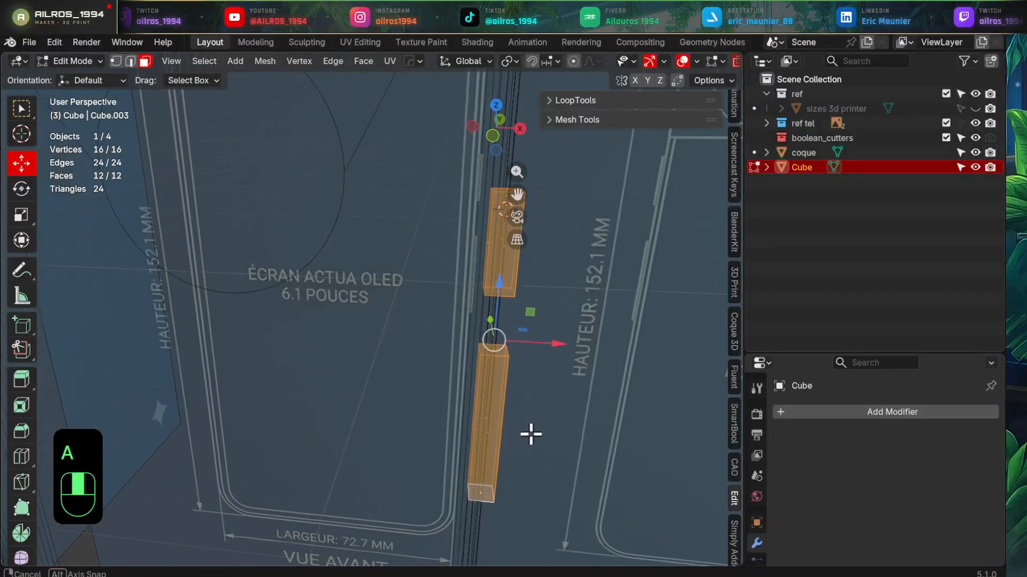
pyautogui.moveTo(571, 348); pyautogui.dragTo(559, 347)
pyautogui.moveTo(556, 351); pyautogui.dragTo(492, 373, button='middle')
pyautogui.press('z')
pyautogui.click(655, 380)
pyautogui.keyDown('shift'); pyautogui.moveTo(575, 388); pyautogui.dragTo(420, 356, button='middle'); pyautogui.keyUp('shift')
# - Return to Object Mode and apply all transforms to the button blocks
pyautogui.press('Tab')
pyautogui.hotkey('ctrl', 'a')
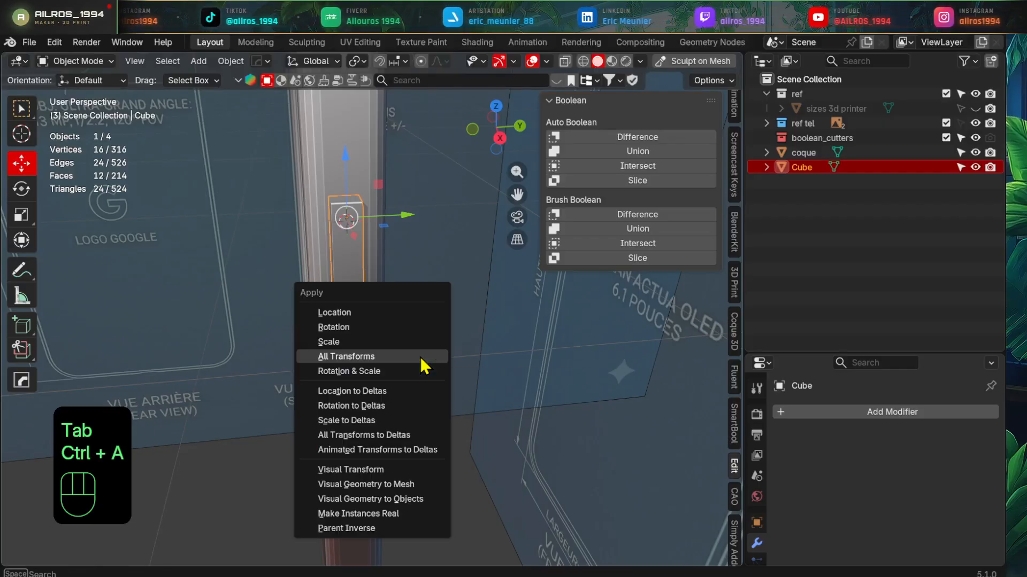
pyautogui.click(421, 357)
# - Recalculate the button blocks' normals outside and merge their vertices by distance in Edit Mode
pyautogui.press('Tab')
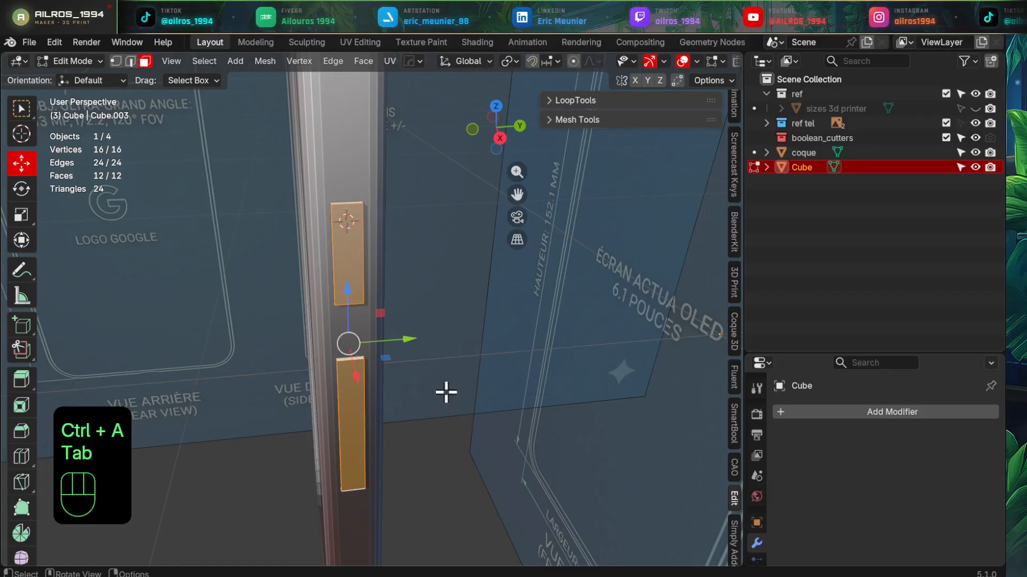
pyautogui.hotkey('alt', 'n')
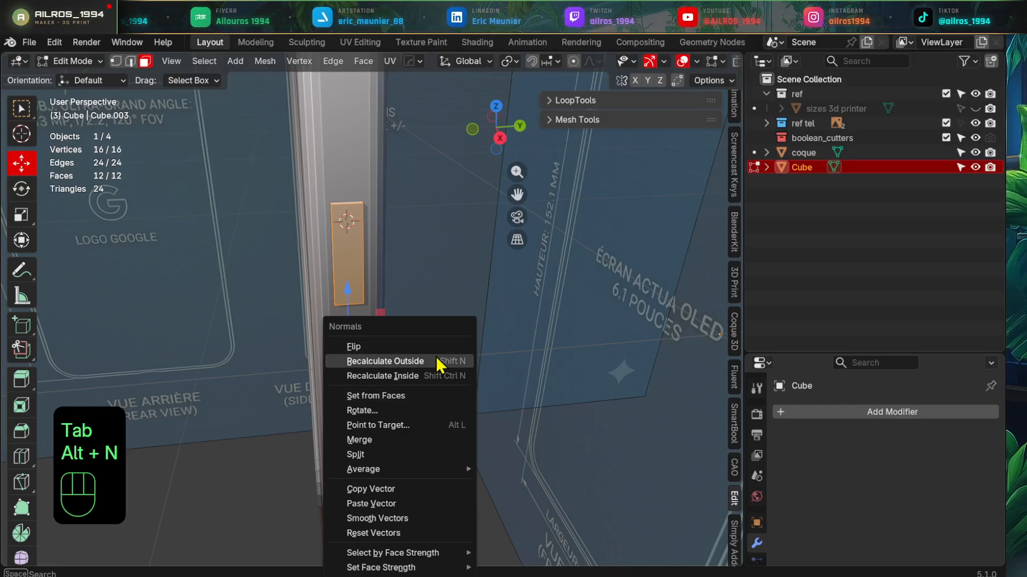
pyautogui.click(407, 361)
pyautogui.press('m')
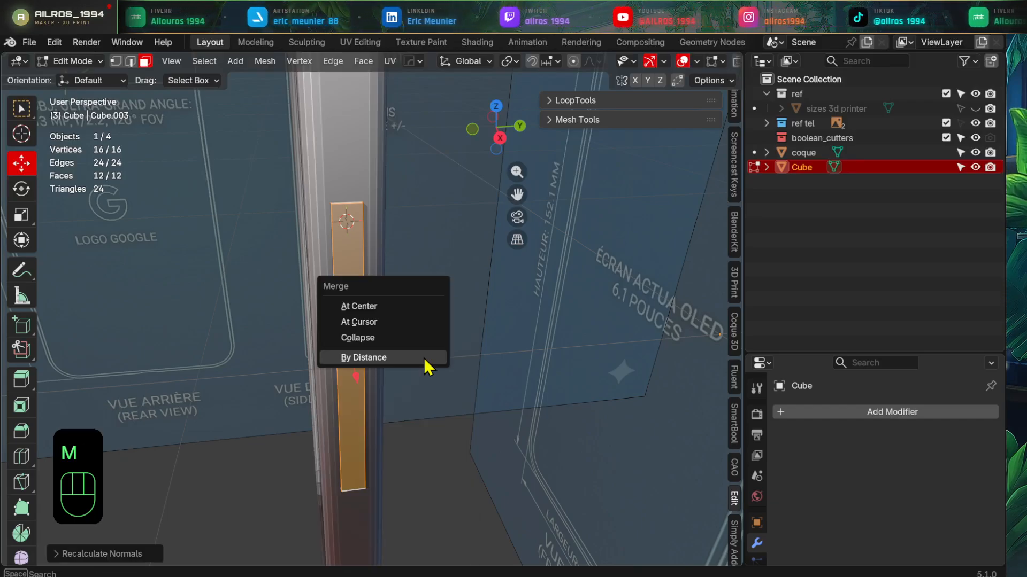
pyautogui.click(425, 359)
# - In wireframe shading, select the upper block's ring of four depth edges and bevel them into fully rounded ends
pyautogui.keyDown('shift'); pyautogui.moveTo(422, 355); pyautogui.dragTo(369, 382, button='middle'); pyautogui.keyUp('shift')
pyautogui.scroll(-2, 407, 379)
pyautogui.scroll(4, 351, 267)
pyautogui.keyDown('shift'); pyautogui.moveTo(304, 225); pyautogui.dragTo(335, 314, button='middle'); pyautogui.keyUp('shift')
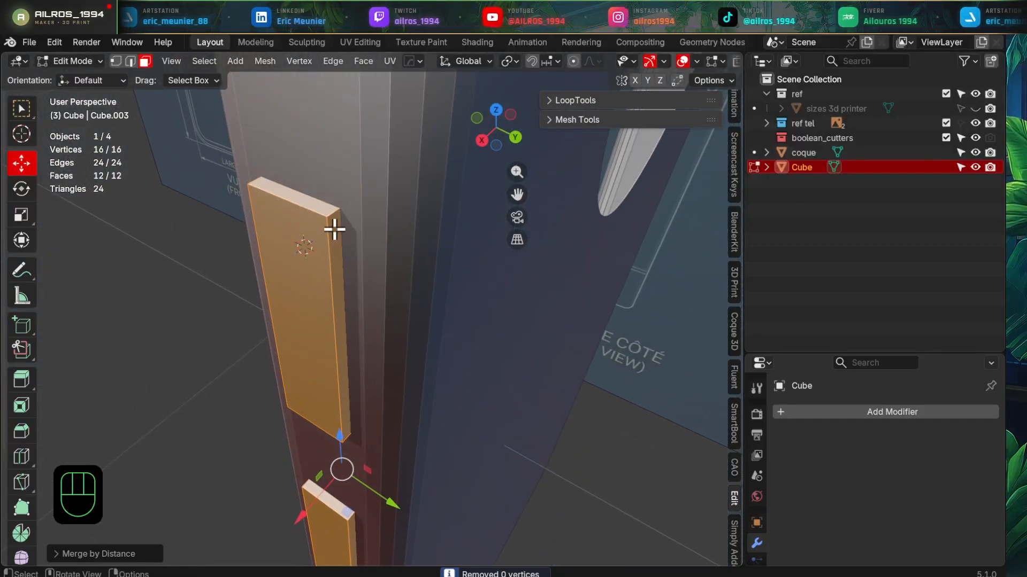
pyautogui.press('z')
pyautogui.click(332, 260)
pyautogui.scroll(2, 332, 260)
pyautogui.click(331, 151)
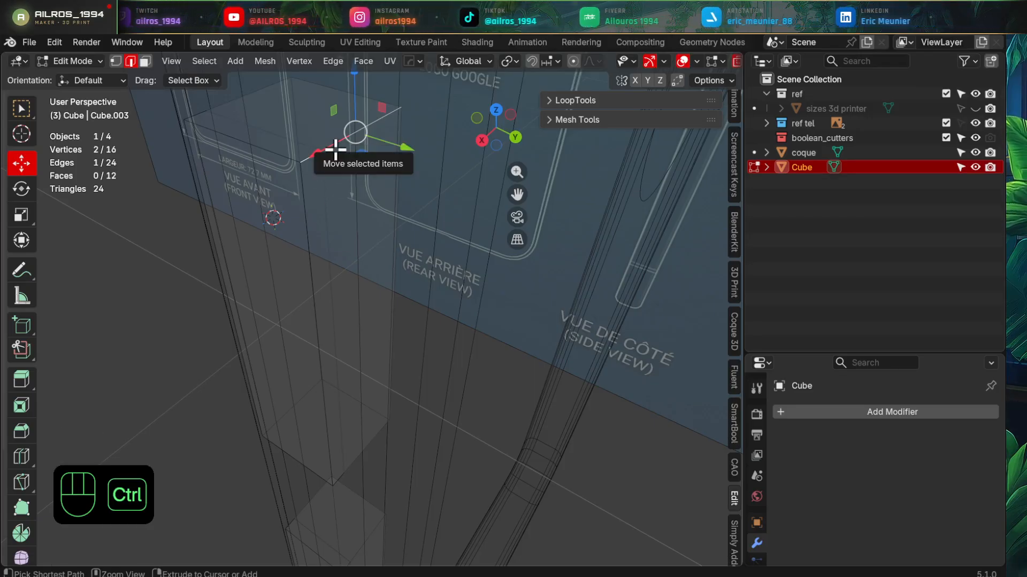
pyautogui.hotkey('ctrl', 'w')
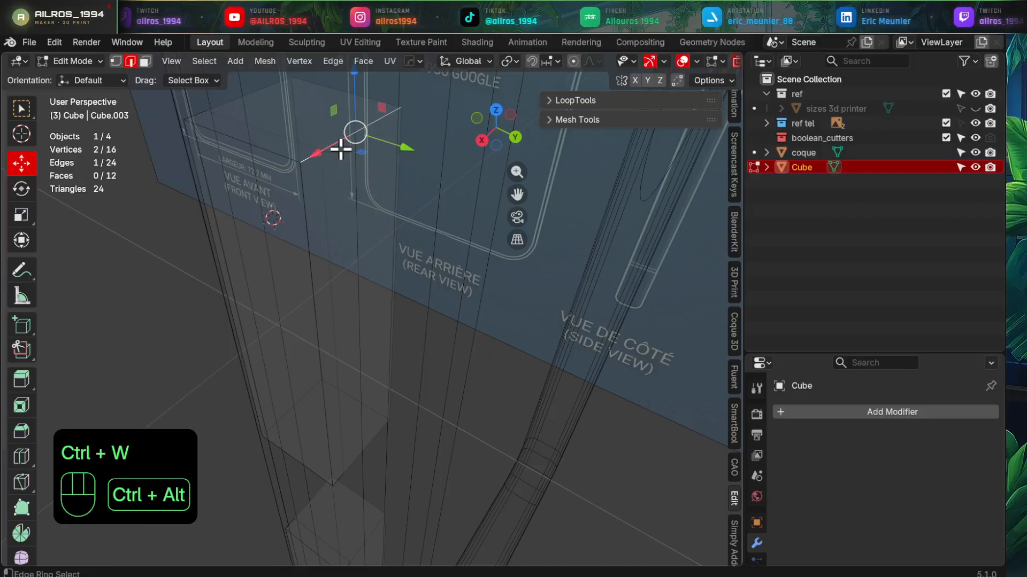
pyautogui.keyDown('ctrl'); pyautogui.keyDown('alt'); pyautogui.click(336, 143); pyautogui.keyUp('alt'); pyautogui.keyUp('ctrl')
pyautogui.moveTo(337, 142); pyautogui.dragTo(339, 188, button='middle')
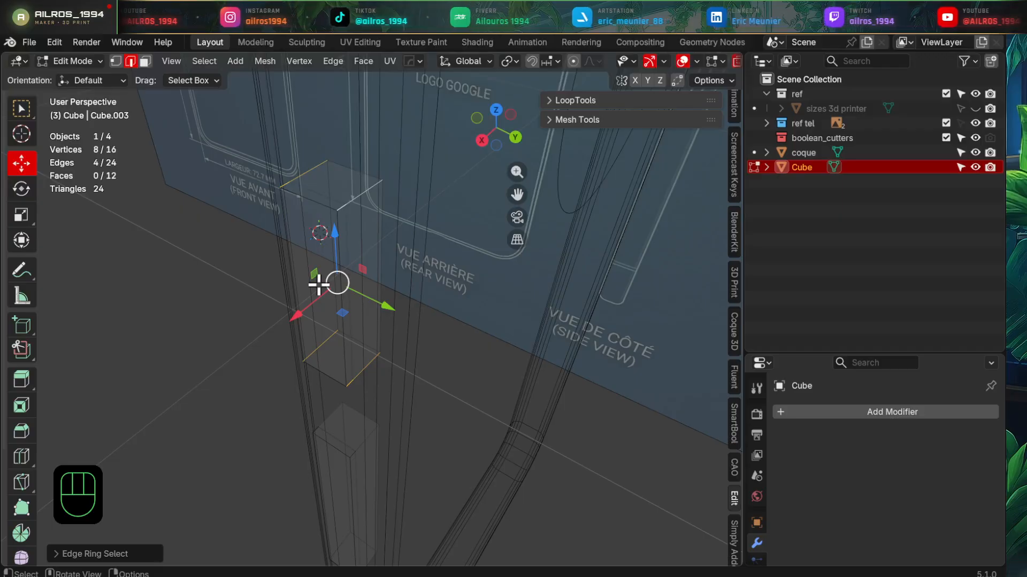
pyautogui.keyDown('shift'); pyautogui.moveTo(360, 369); pyautogui.dragTo(407, 338, button='middle'); pyautogui.keyUp('shift')
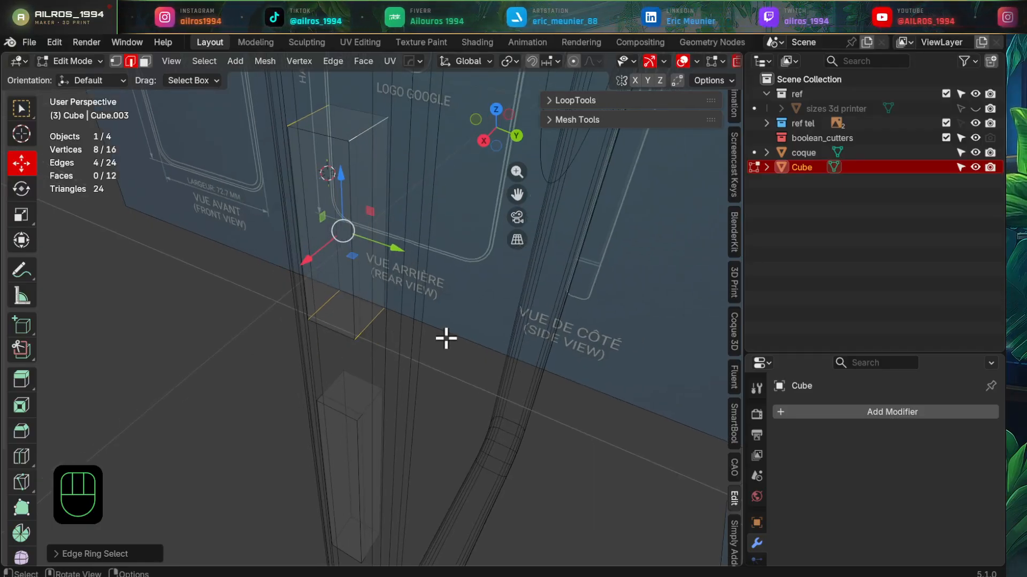
pyautogui.hotkey('ctrl', 'b')
pyautogui.click(460, 444)
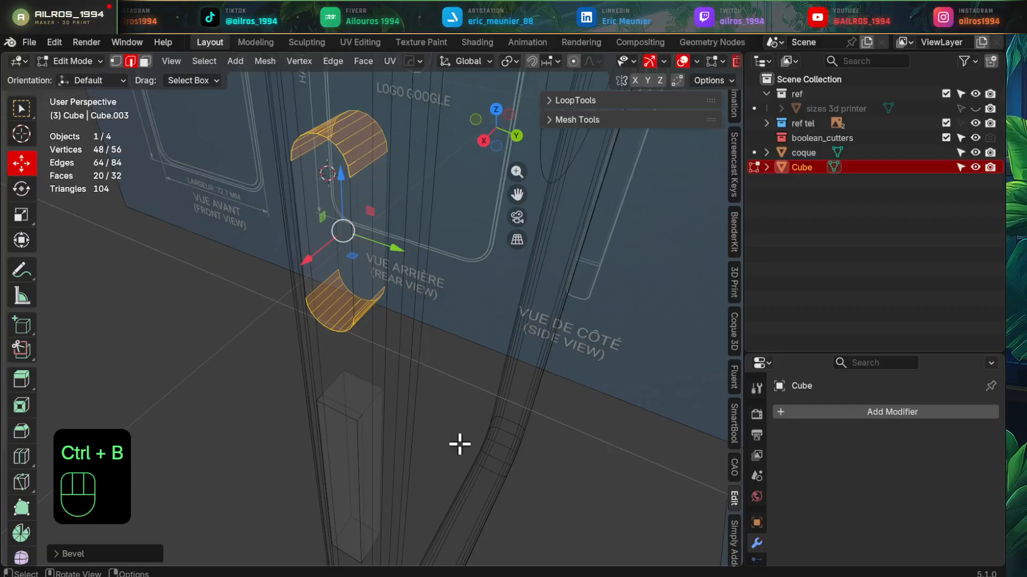
# - Bevel the lower block's ring of four depth edges with 5 segments into fully rounded ends and leave Edit Mode
pyautogui.keyDown('shift'); pyautogui.moveTo(369, 455); pyautogui.dragTo(390, 369, button='middle'); pyautogui.keyUp('shift')
pyautogui.scroll(4, 393, 356)
pyautogui.click(393, 336)
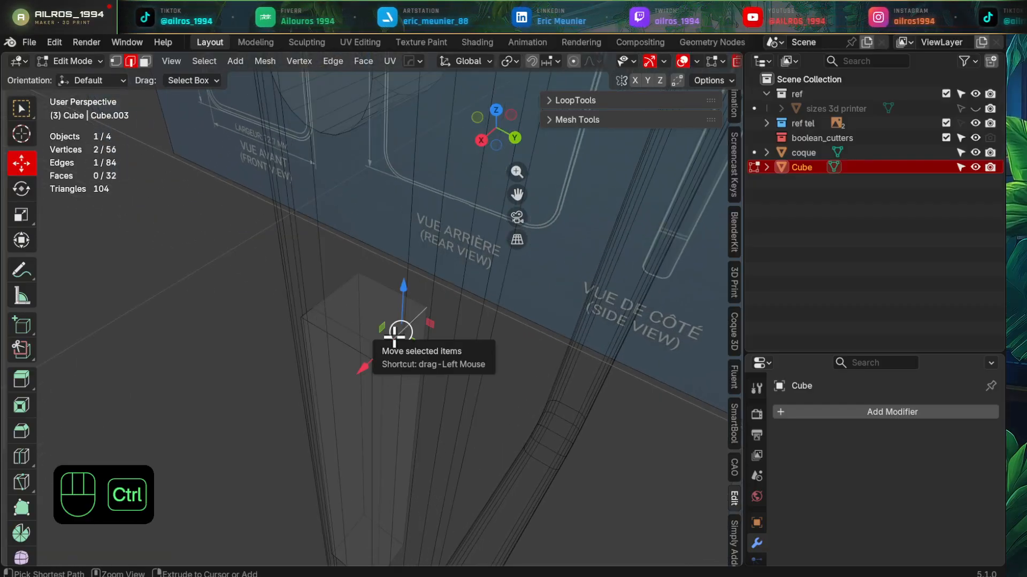
pyautogui.keyDown('ctrl'); pyautogui.keyDown('alt'); pyautogui.click(395, 336); pyautogui.keyUp('alt'); pyautogui.keyUp('ctrl')
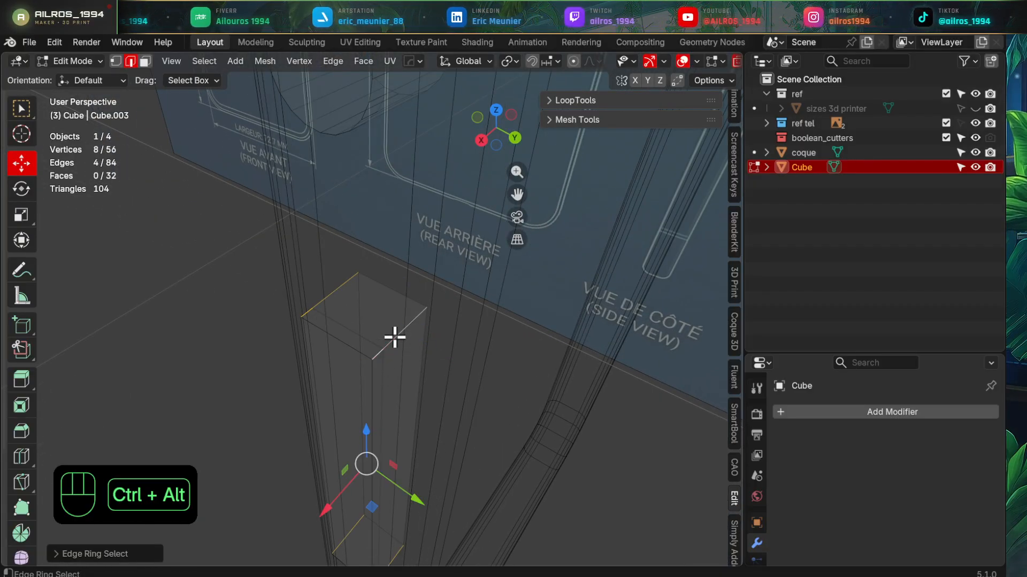
pyautogui.keyDown('shift'); pyautogui.moveTo(468, 415); pyautogui.dragTo(473, 361, button='middle'); pyautogui.keyUp('shift')
pyautogui.hotkey('ctrl', 'b')
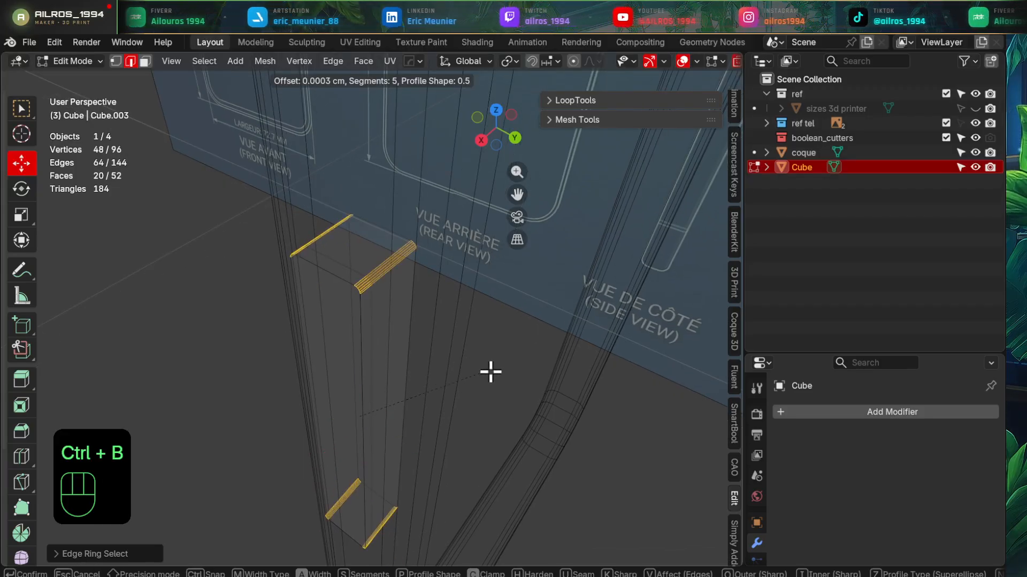
pyautogui.click(583, 408)
pyautogui.scroll(-4, 500, 401)
pyautogui.press('Tab')
pyautogui.moveTo(332, 381); pyautogui.dragTo(485, 351, button='middle')
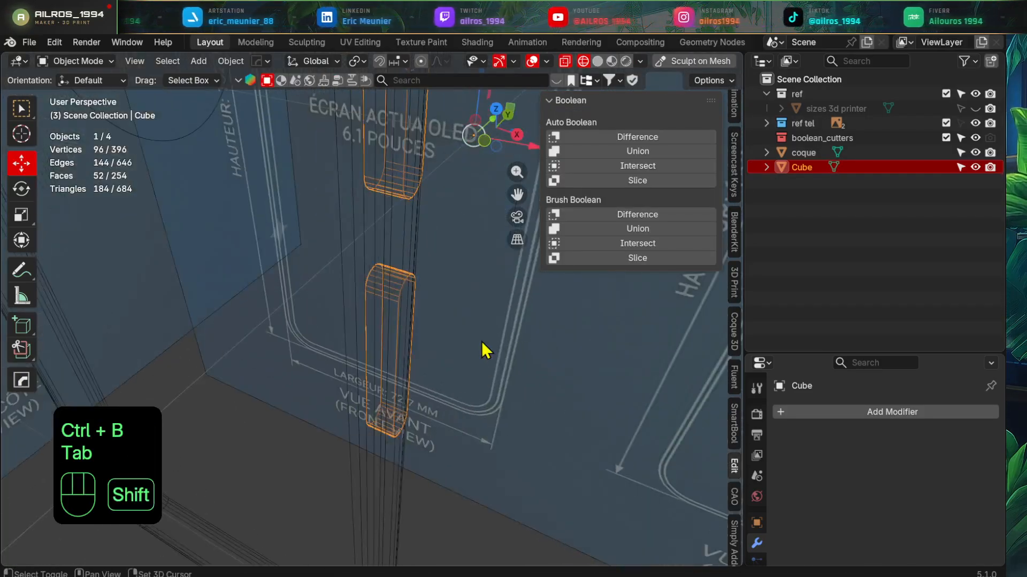
pyautogui.keyDown('shift'); pyautogui.moveTo(362, 297); pyautogui.dragTo(406, 349, button='middle'); pyautogui.keyUp('shift')
pyautogui.press('Tab')
pyautogui.press('w')
pyautogui.keyDown('shift'); pyautogui.moveTo(360, 272); pyautogui.dragTo(389, 315, button='middle'); pyautogui.keyUp('shift')
pyautogui.press('q')
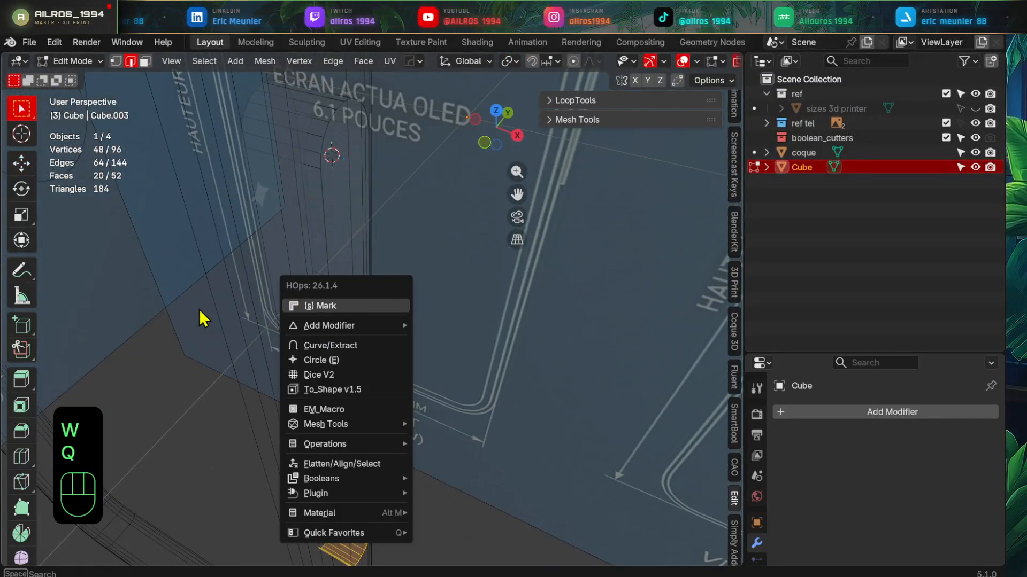
pyautogui.press('a')
pyautogui.keyDown('shift'); pyautogui.moveTo(231, 305); pyautogui.dragTo(360, 289, button='middle'); pyautogui.keyUp('shift')
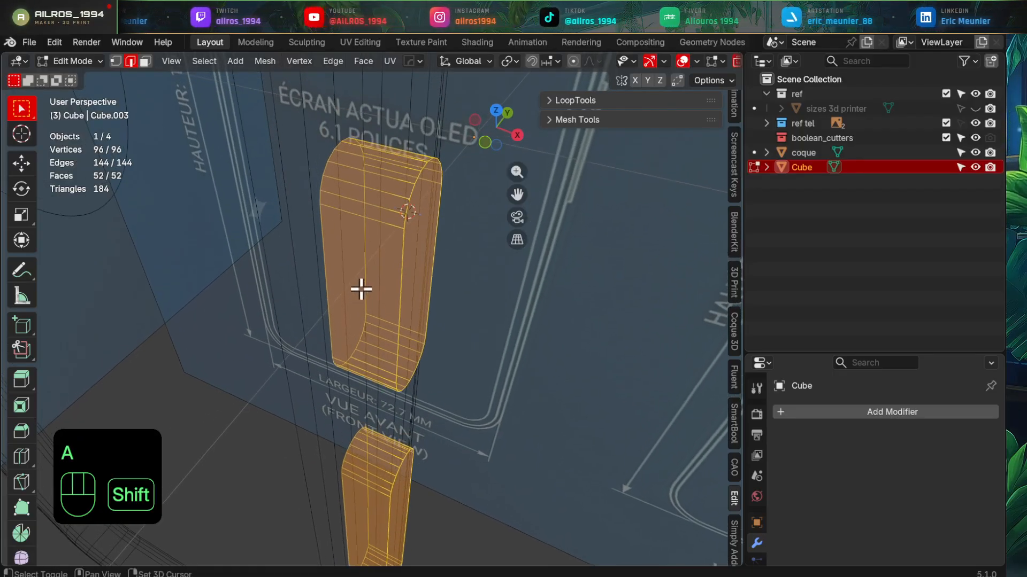
# - Add one centred loop cut around the upper block and another around the lower block, splitting their depth in half
pyautogui.hotkey('ctrl', 'r')
pyautogui.doubleClick(377, 226)
pyautogui.keyDown('shift'); pyautogui.moveTo(383, 419); pyautogui.dragTo(405, 276, button='middle'); pyautogui.keyUp('shift')
pyautogui.hotkey('ctrl', 'r')
pyautogui.doubleClick(395, 328)
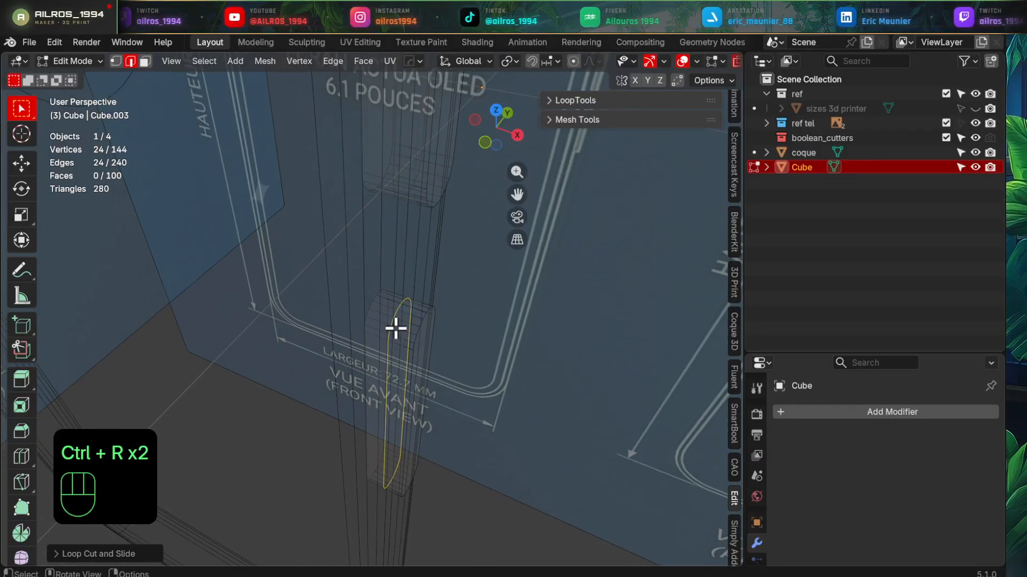
# - Switch to the Tweak selection tool and solid shading, and isolate the button blocks in local view from Object Mode
pyautogui.keyDown('shift'); pyautogui.moveTo(395, 328); pyautogui.dragTo(389, 263, button='middle'); pyautogui.keyUp('shift')
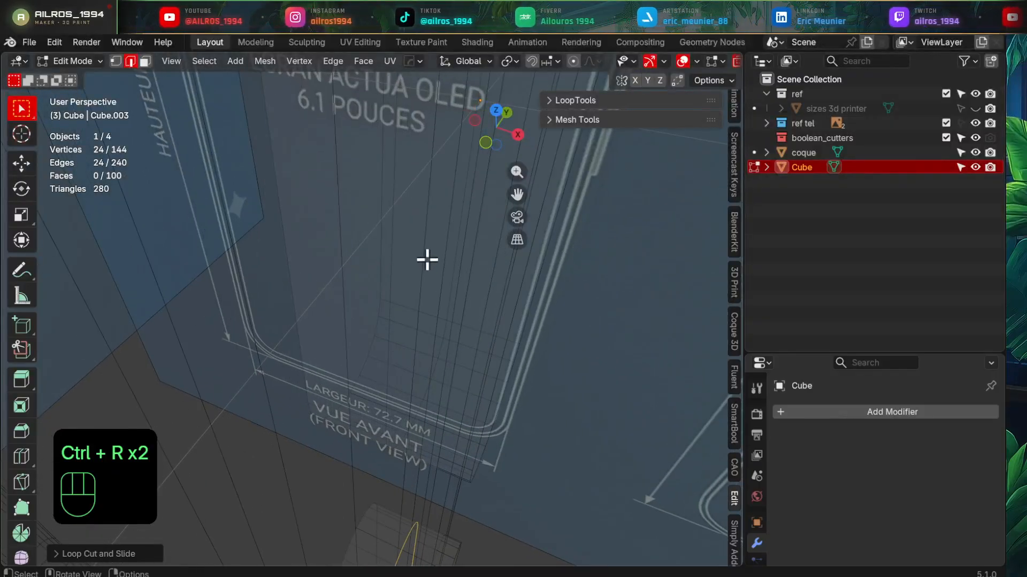
pyautogui.press('w')
pyautogui.press('w')
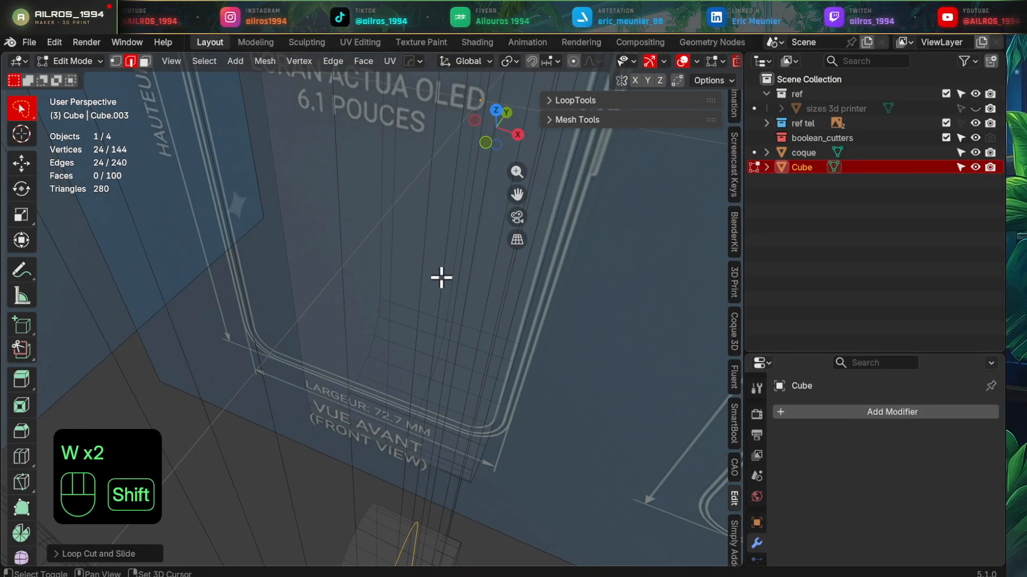
pyautogui.press('w')
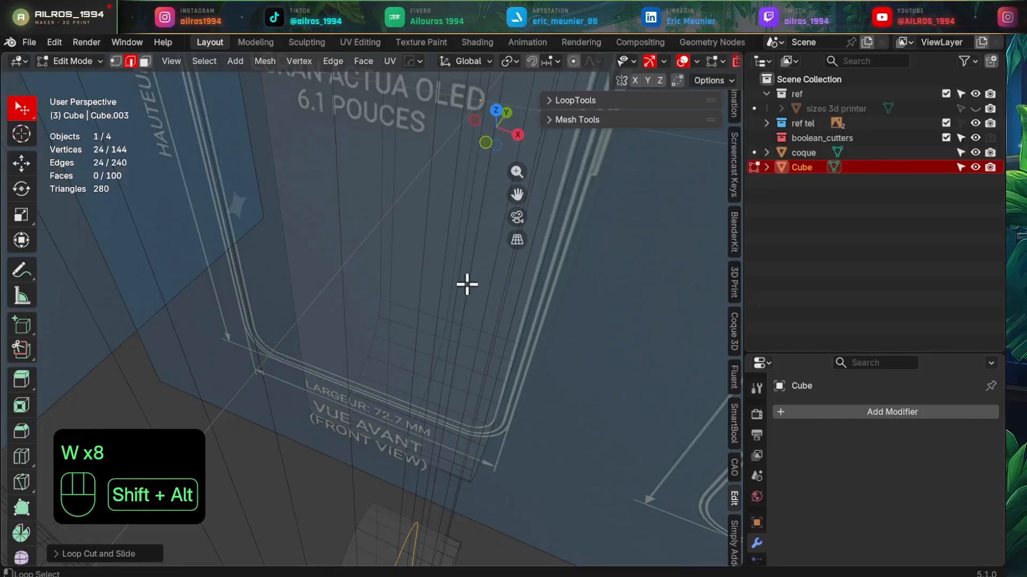
pyautogui.press('z')
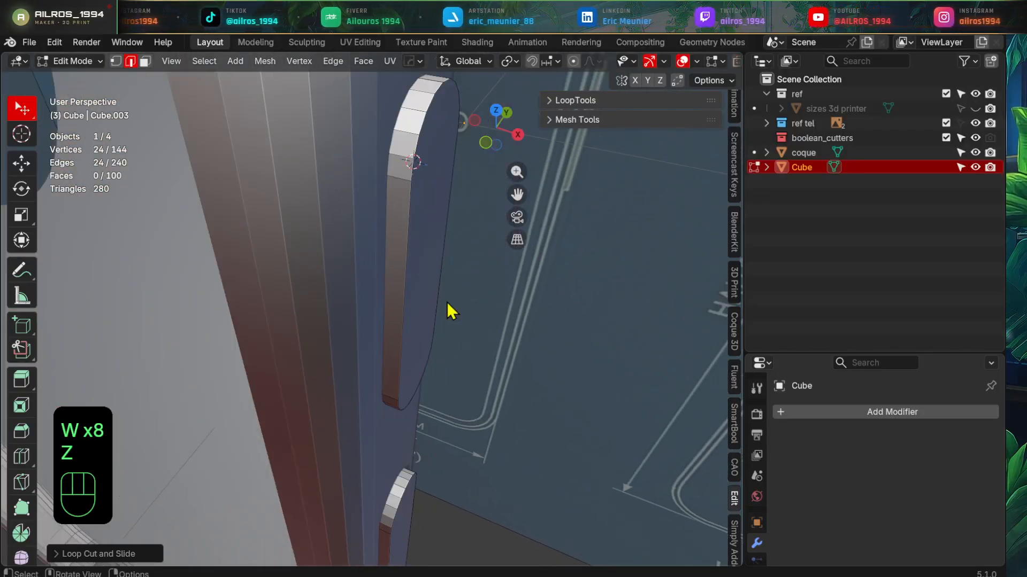
pyautogui.press('Tab')
pyautogui.press('KP_Divide')
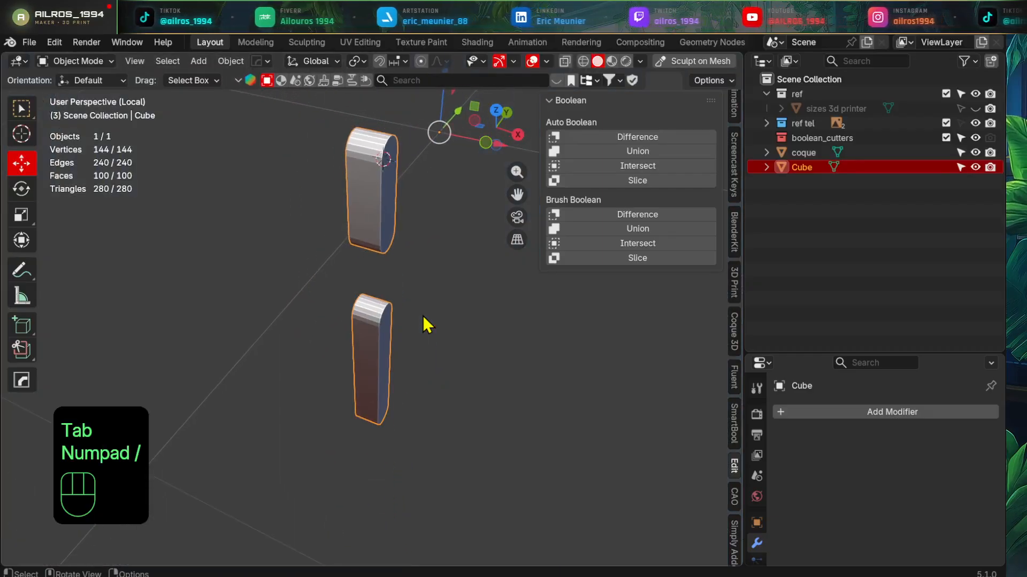
pyautogui.keyDown('shift'); pyautogui.moveTo(422, 321); pyautogui.dragTo(376, 351, button='middle'); pyautogui.keyUp('shift')
# - Select the centre edge loops of both button blocks and bevel them with 5 segments across the blocks' depth
pyautogui.press('Tab')
pyautogui.scroll(2, 353, 294)
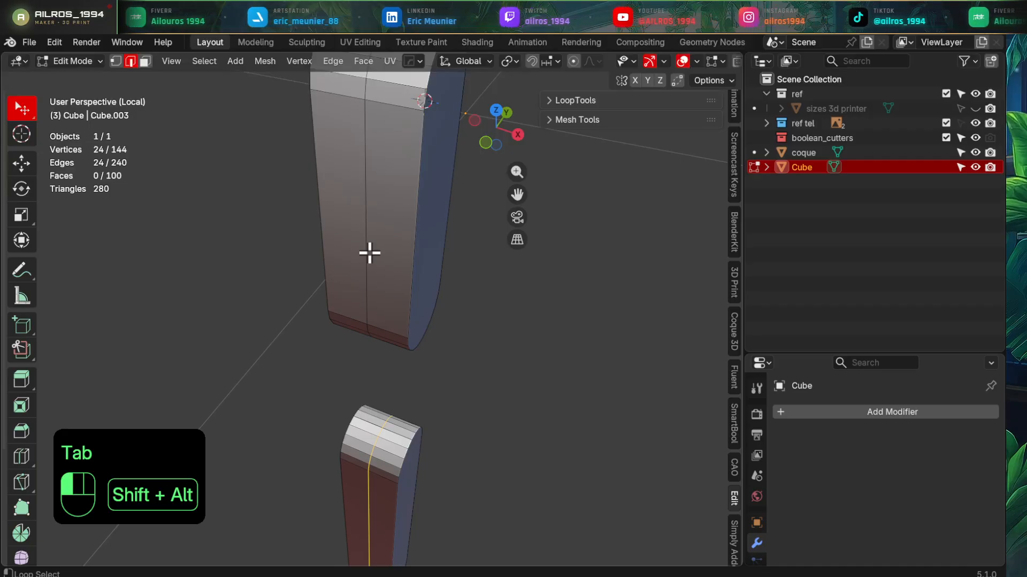
pyautogui.keyDown('alt'); pyautogui.keyDown('shift'); pyautogui.click(370, 253); pyautogui.keyUp('shift'); pyautogui.keyUp('alt')
pyautogui.scroll(-1, 430, 345)
pyautogui.keyDown('shift'); pyautogui.moveTo(452, 374); pyautogui.dragTo(426, 342, button='middle'); pyautogui.keyUp('shift')
pyautogui.hotkey('ctrl', 'b')
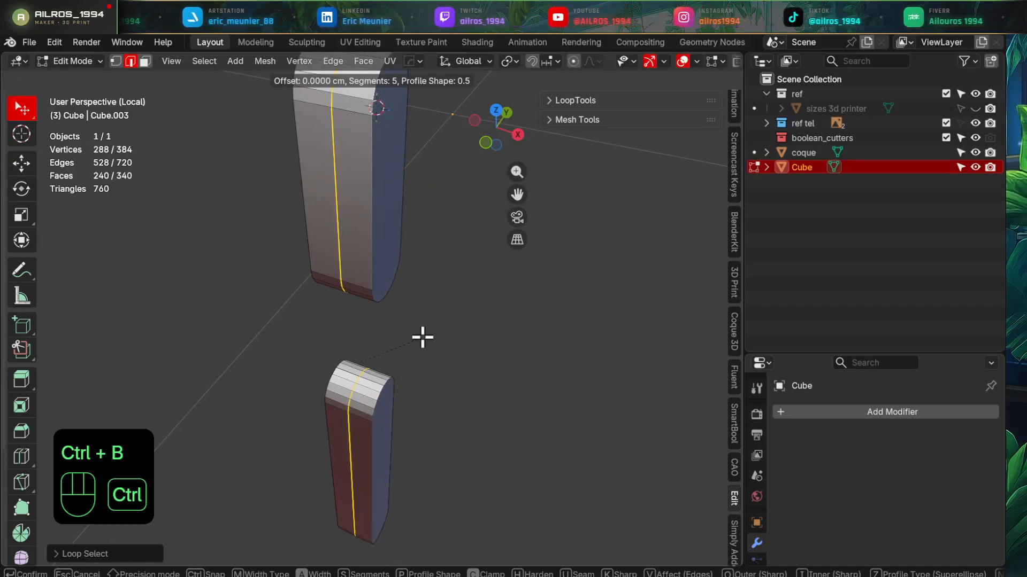
pyautogui.click(449, 344)
# - Add a level 2 Subdivision modifier to the button blocks in Object Mode and check the rounded ends up close
pyautogui.scroll(-1, 439, 346)
pyautogui.keyDown('shift'); pyautogui.moveTo(432, 342); pyautogui.dragTo(369, 299, button='middle'); pyautogui.keyUp('shift')
pyautogui.press('Tab')
pyautogui.hotkey('ctrl', '2')
pyautogui.moveTo(369, 300); pyautogui.dragTo(369, 272, button='middle')
pyautogui.scroll(3, 375, 163)
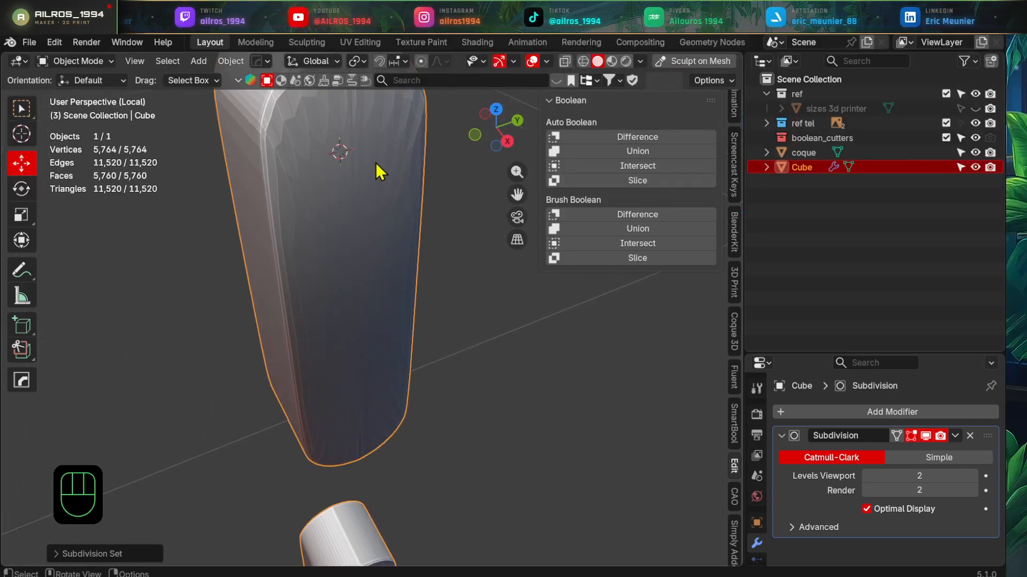
pyautogui.keyDown('shift'); pyautogui.moveTo(376, 162); pyautogui.dragTo(372, 308, button='middle'); pyautogui.keyUp('shift')
pyautogui.scroll(3, 364, 368)
# - Select the whole mesh in Edit Mode and merge its overlapping vertices by distance
pyautogui.press('Tab')
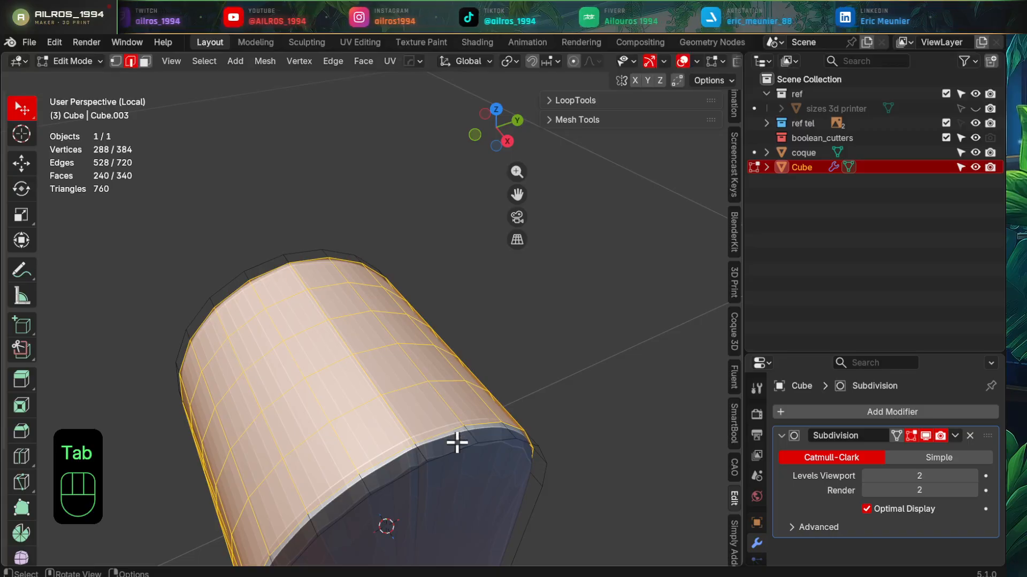
pyautogui.moveTo(457, 443); pyautogui.dragTo(443, 426, button='middle')
pyautogui.press('a')
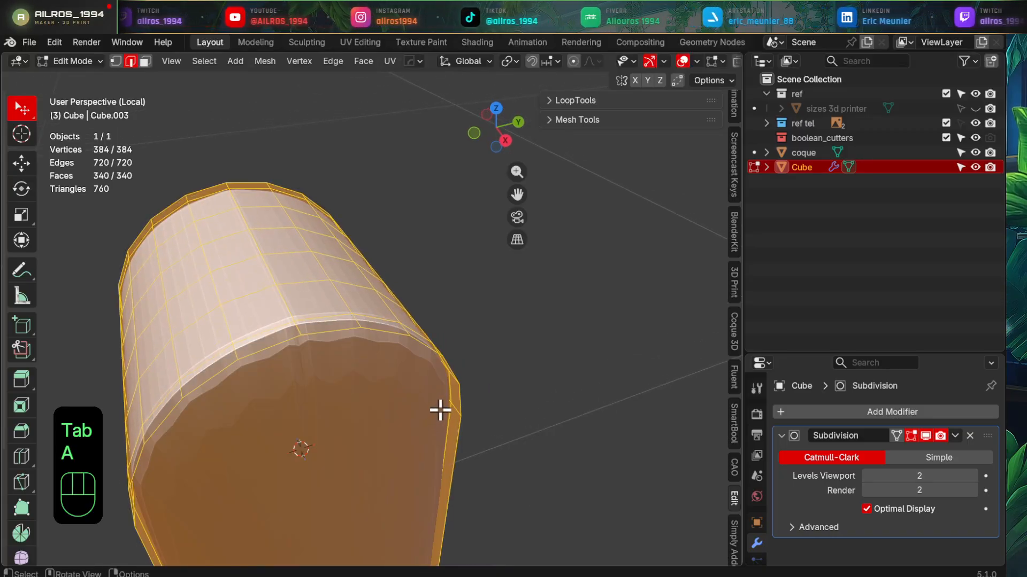
pyautogui.press('`')
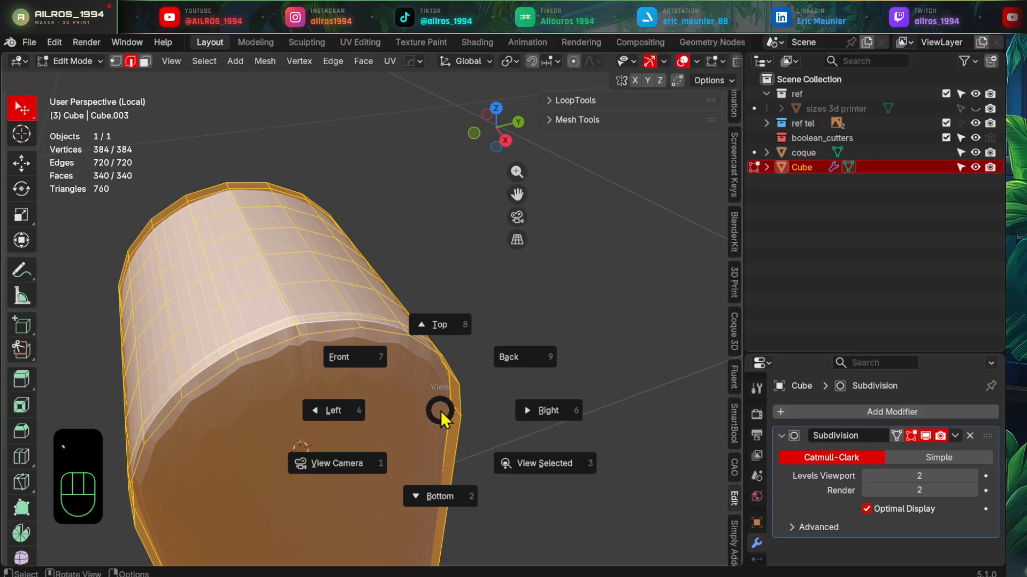
pyautogui.press('m')
pyautogui.click(437, 407)
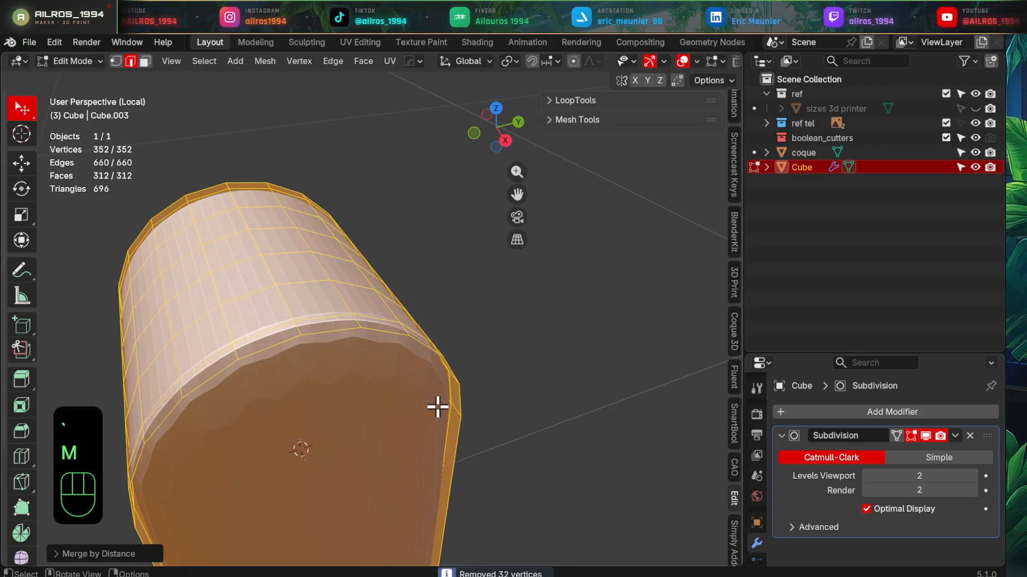
# - Recalculate the normals of the button blocks to the outside and return to Object Mode
pyautogui.keyDown('shift'); pyautogui.moveTo(435, 408); pyautogui.dragTo(413, 417, button='middle'); pyautogui.keyUp('shift')
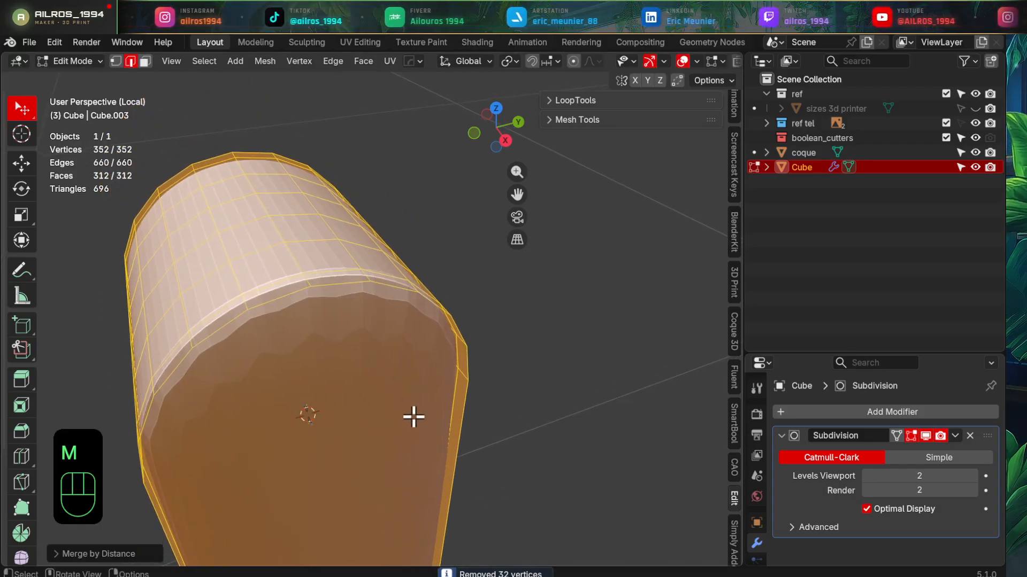
pyautogui.hotkey('alt', 'n')
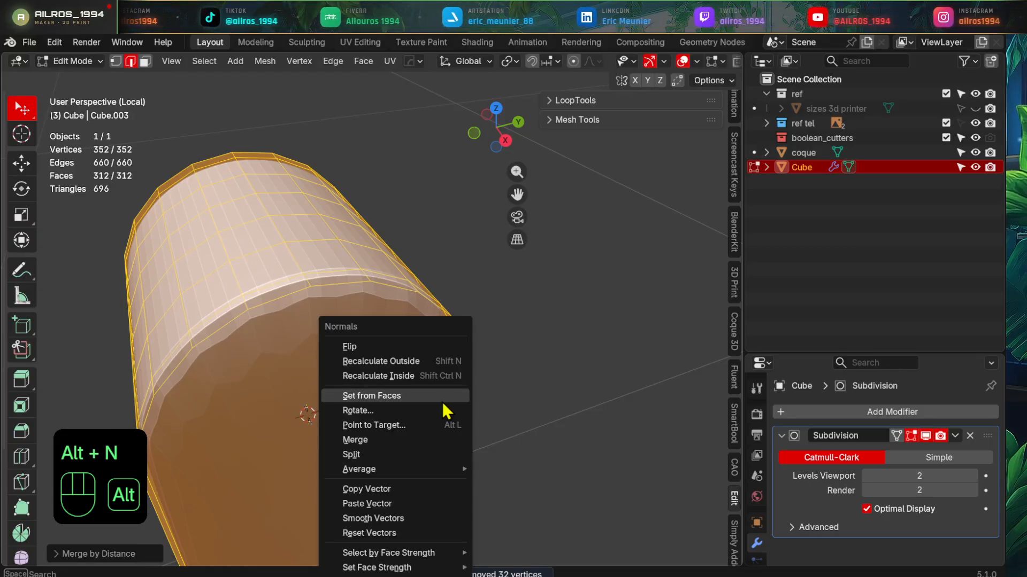
pyautogui.click(432, 359)
pyautogui.scroll(-3, 428, 369)
pyautogui.press('Tab')
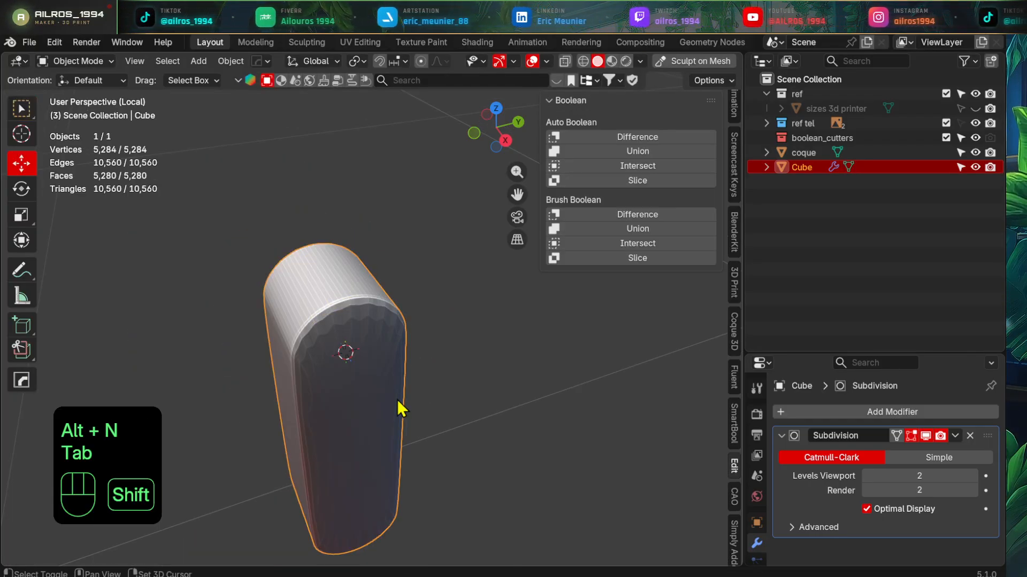
# - Leave local view and subtract the button blocks from the phone case coque with a Brush Boolean Difference
pyautogui.moveTo(397, 399)
pyautogui.mouseDown(button='middle')
pyautogui.moveTo(408, 329)
pyautogui.moveTo(461, 359)
pyautogui.moveTo(401, 383)
pyautogui.mouseUp(button='middle')
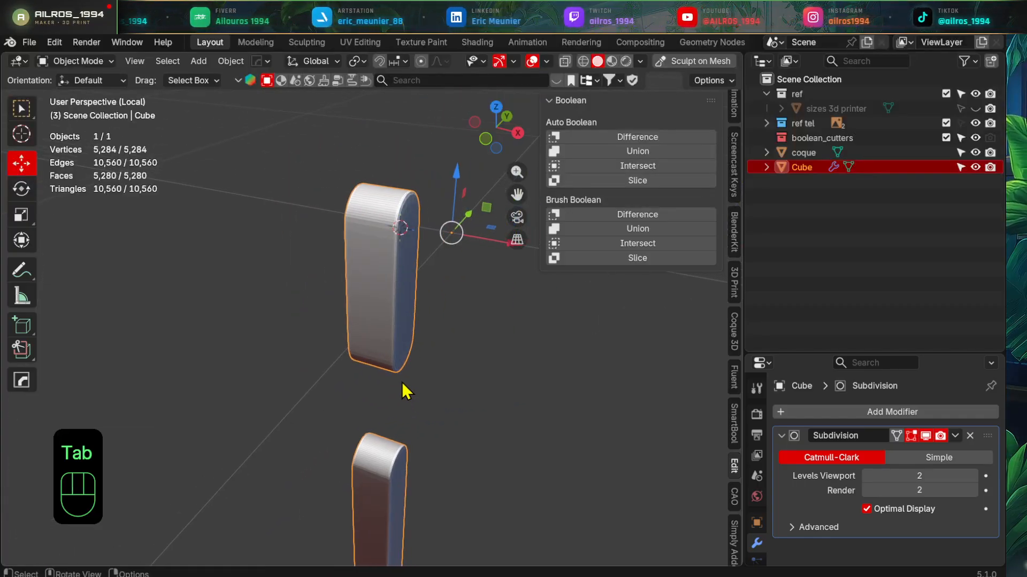
pyautogui.press('KP_Divide')
pyautogui.scroll(2, 419, 364)
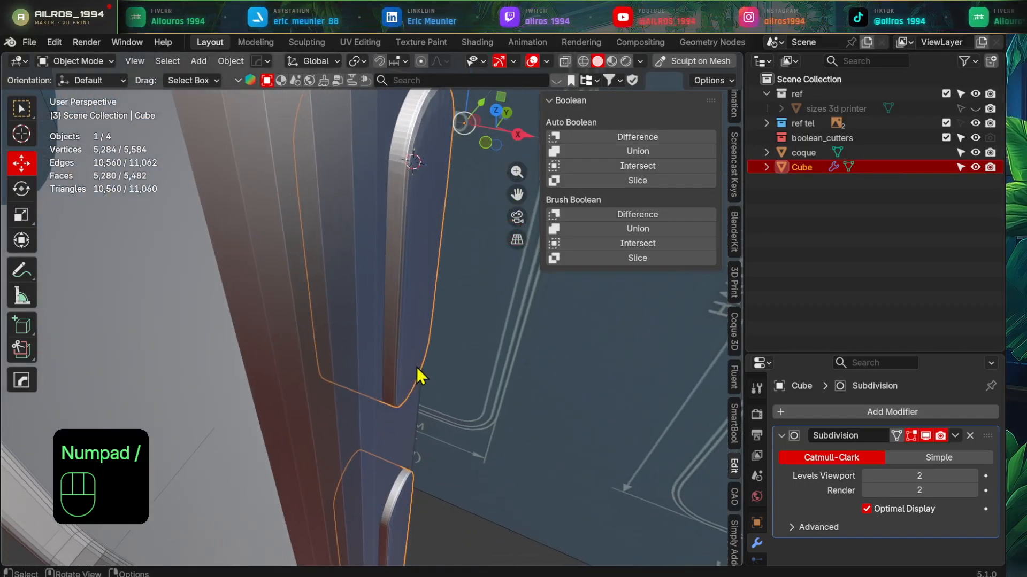
pyautogui.scroll(-3, 416, 367)
pyautogui.scroll(3, 394, 374)
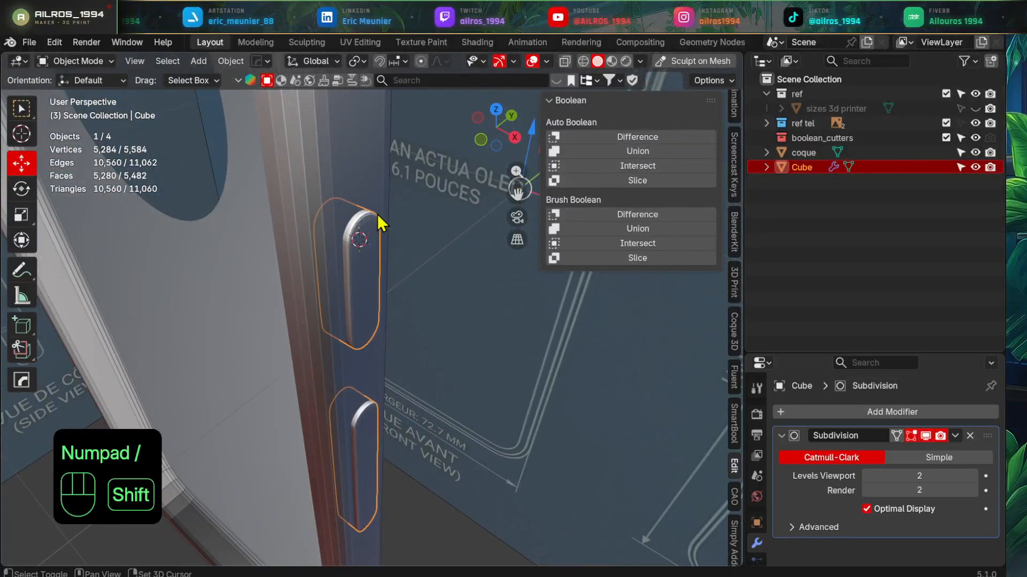
pyautogui.keyDown('shift'); pyautogui.click(344, 171); pyautogui.keyUp('shift')
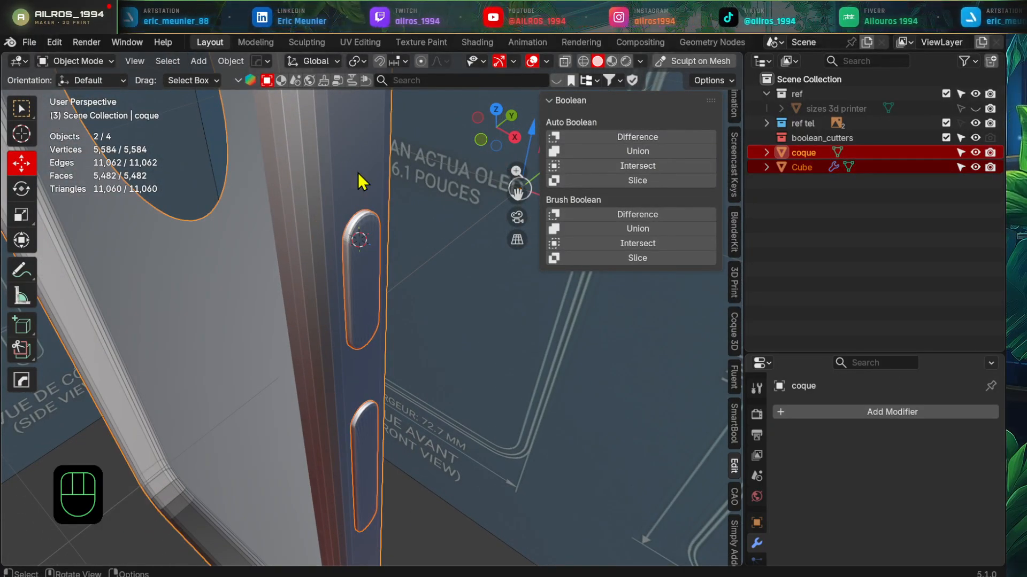
pyautogui.hotkey('shift', 'ctrl', 'b')
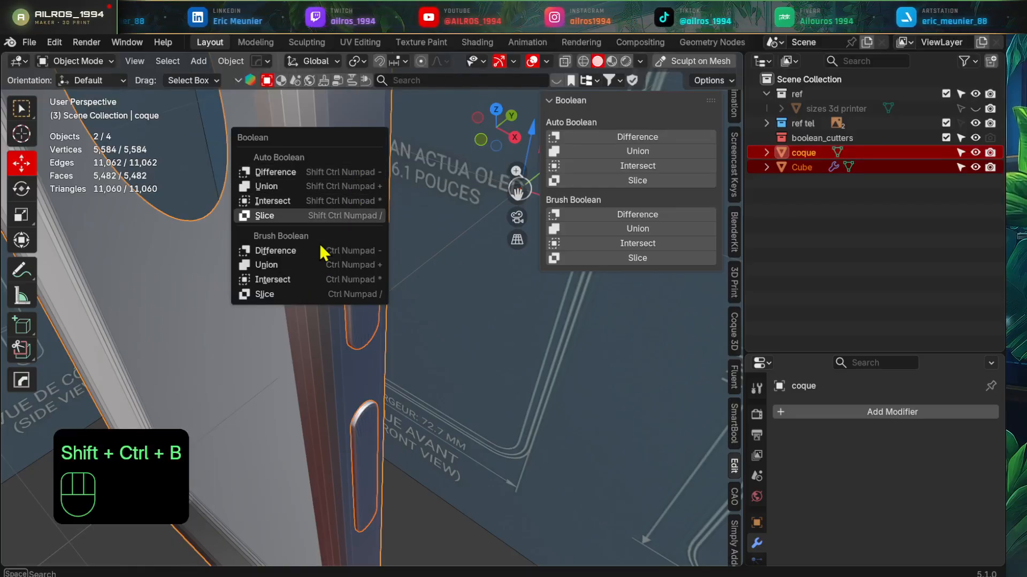
pyautogui.click(291, 249)
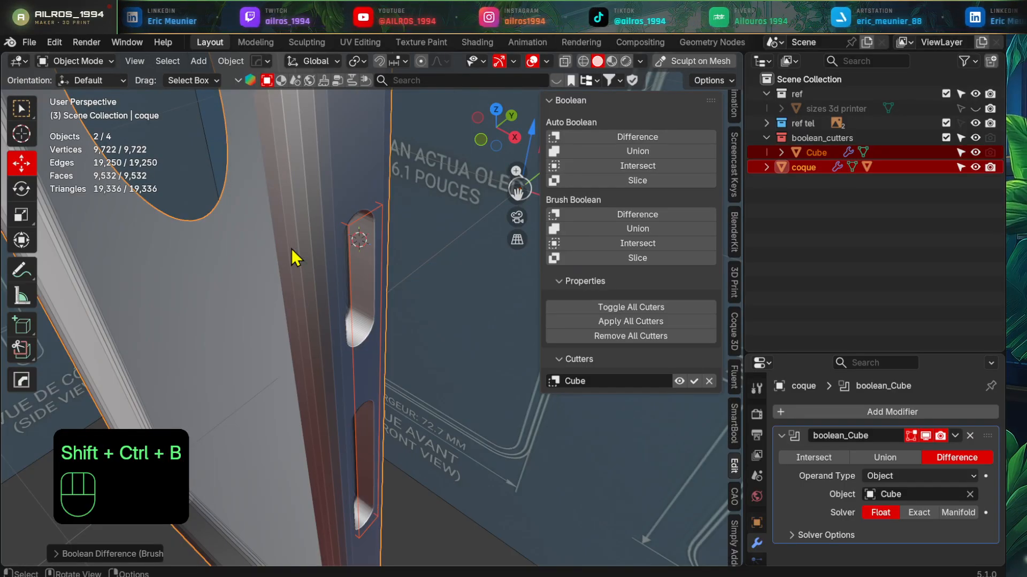
pyautogui.moveTo(435, 360); pyautogui.dragTo(627, 436, button='middle')
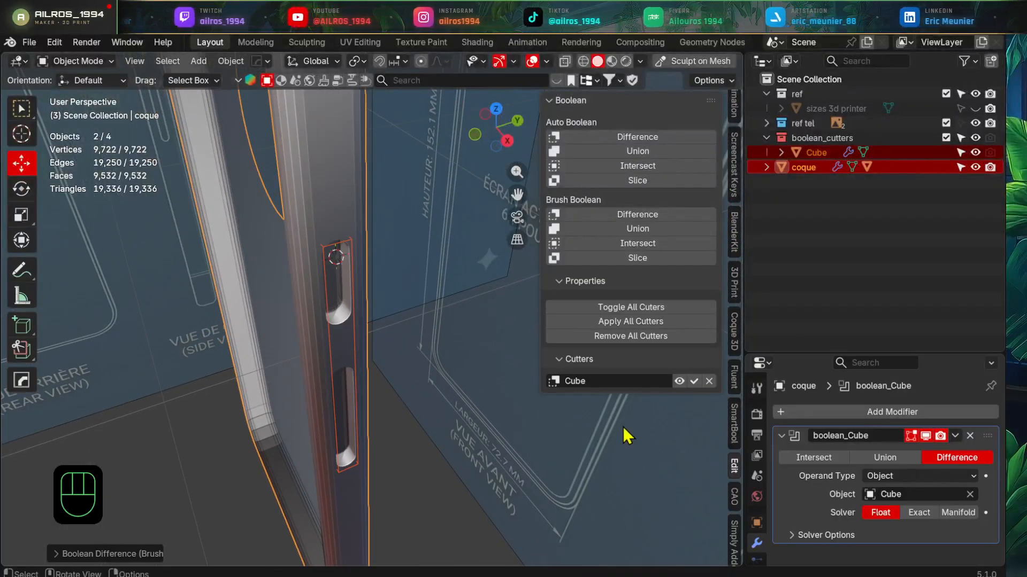
pyautogui.moveTo(784, 353); pyautogui.dragTo(787, 218)
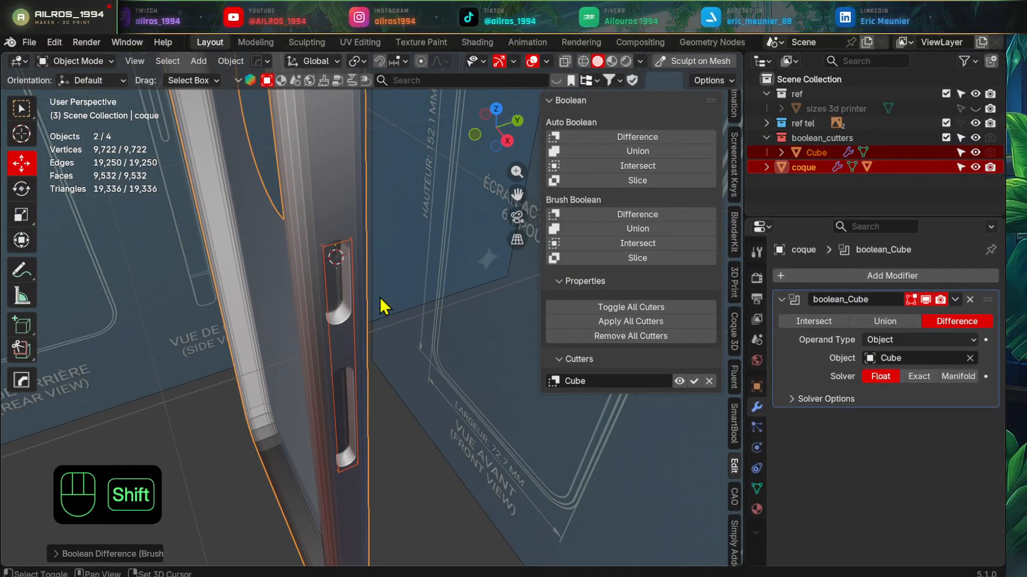
pyautogui.moveTo(380, 302); pyautogui.dragTo(328, 346, button='middle')
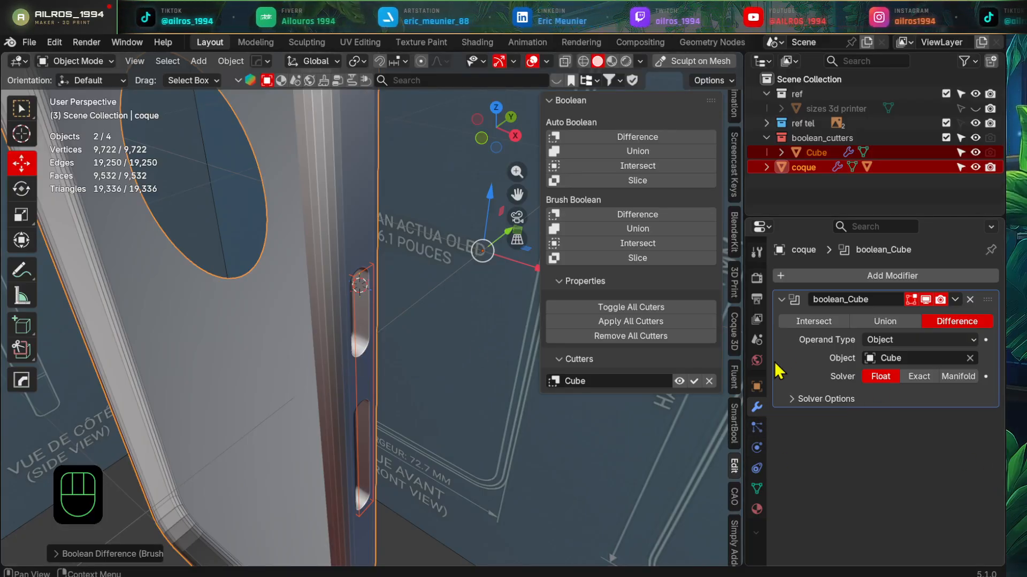
pyautogui.click(848, 276)
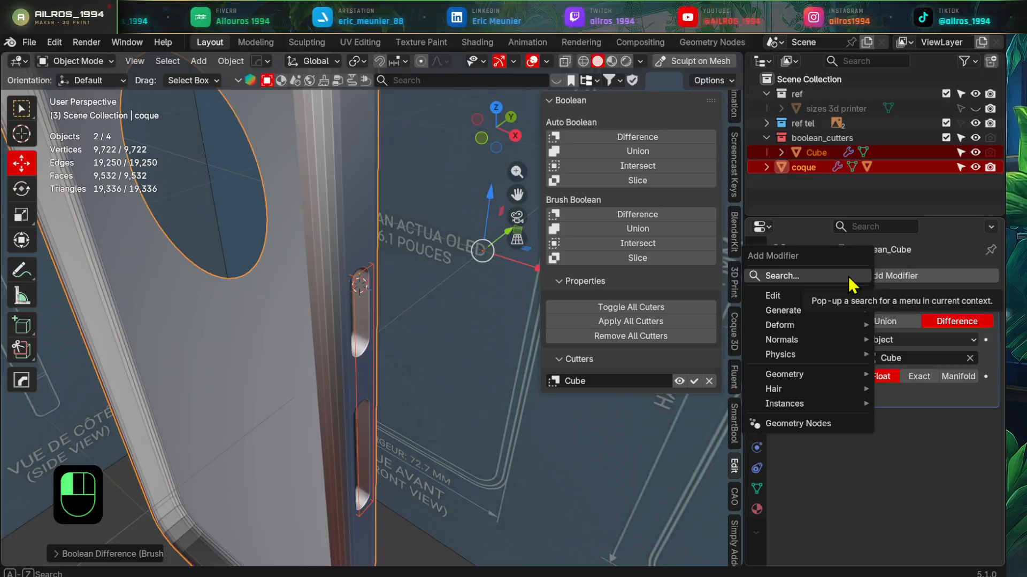
pyautogui.click(848, 276)
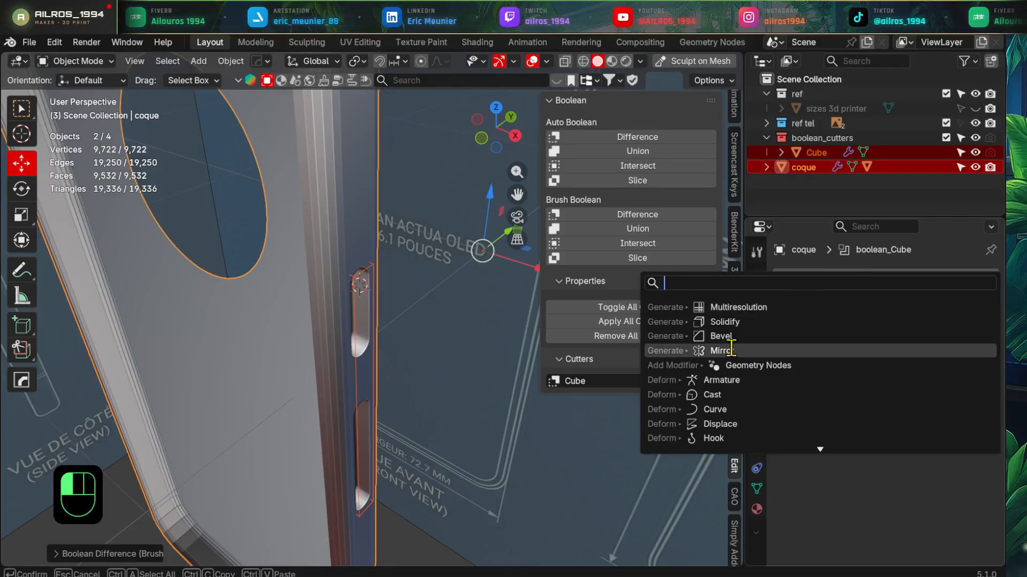
pyautogui.write('bo')
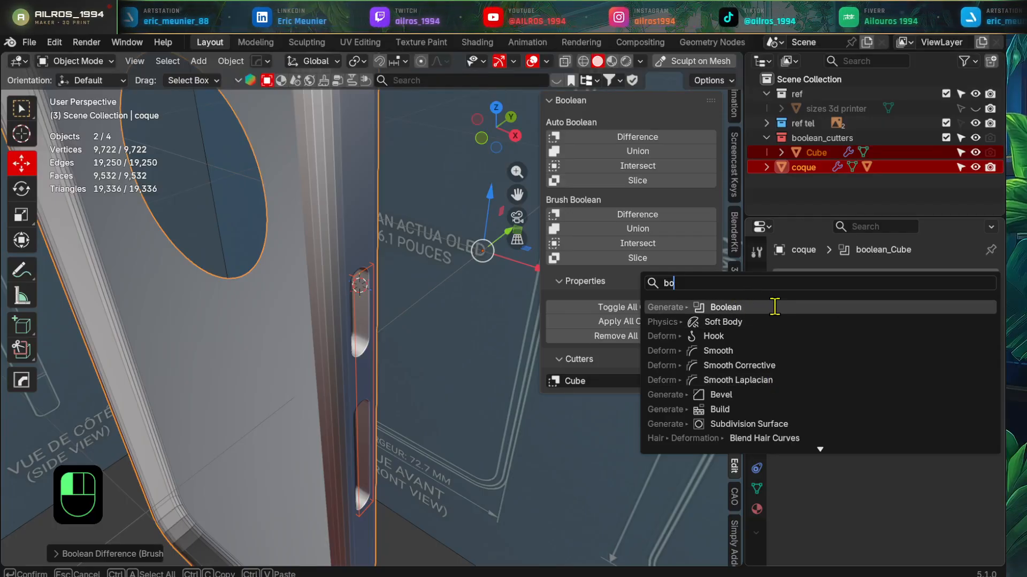
pyautogui.press('Return')
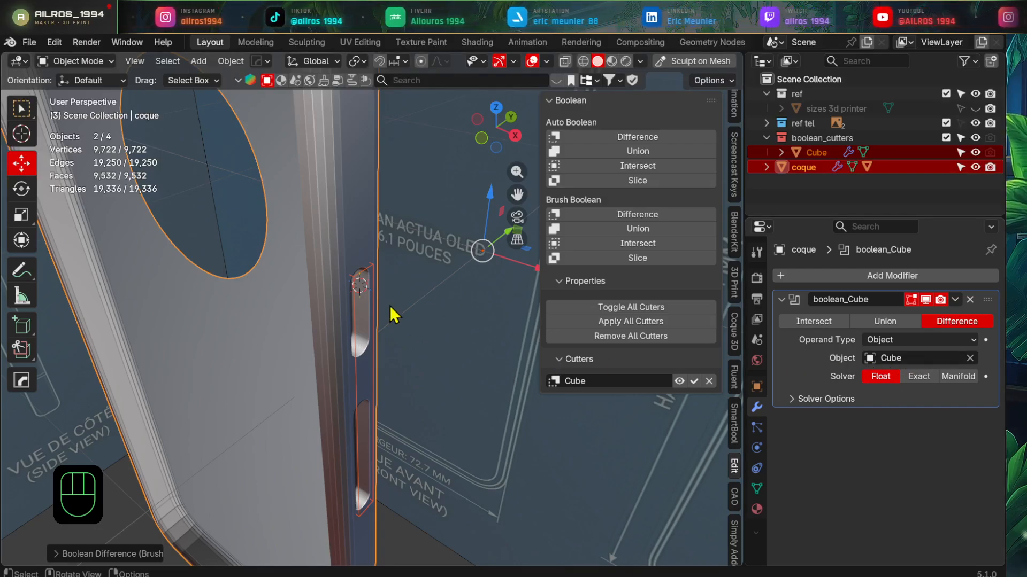
# - Apply the boolean_Cube modifier on the phone case
pyautogui.scroll(-3, 371, 294)
pyautogui.keyDown('shift'); pyautogui.moveTo(424, 451); pyautogui.dragTo(476, 436, button='middle'); pyautogui.keyUp('shift')
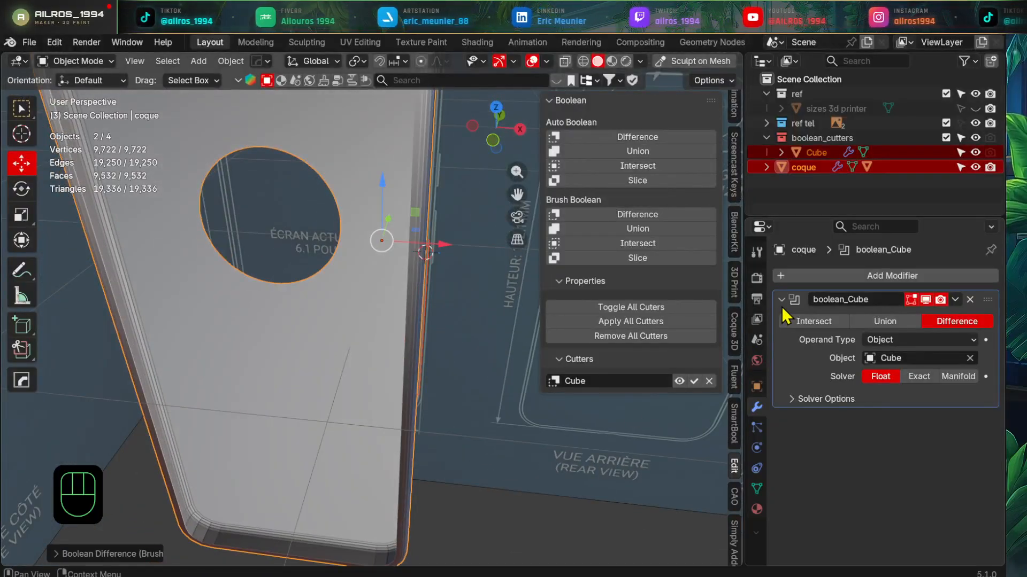
pyautogui.click(781, 300)
pyautogui.hotkey('ctrl', 'a')
pyautogui.moveTo(688, 338); pyautogui.dragTo(395, 360, button='middle')
# - Select the Cube button cutter on the side of the case and hide it
pyautogui.scroll(3, 396, 361)
pyautogui.click(339, 234)
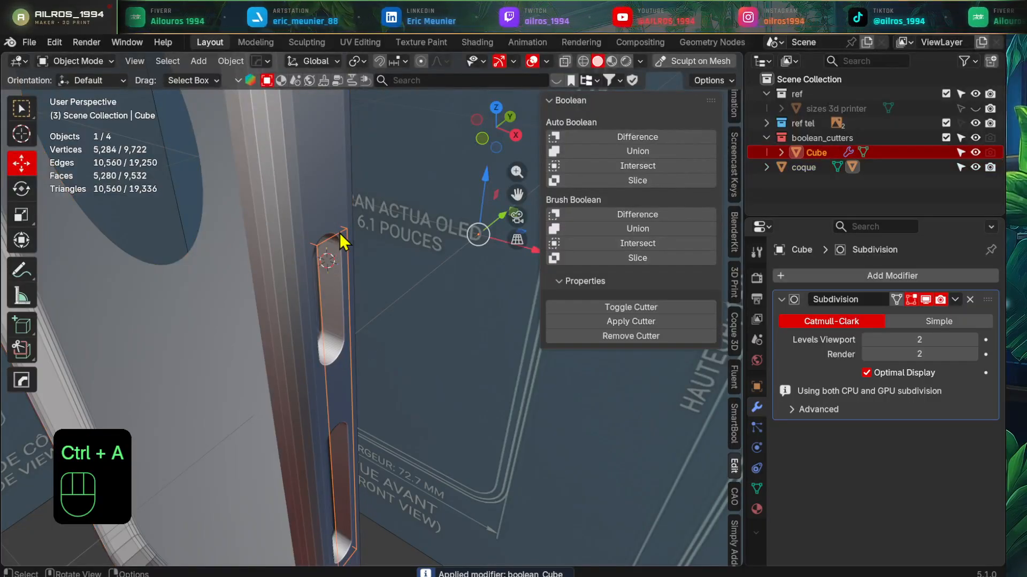
pyautogui.keyDown('shift'); pyautogui.moveTo(329, 244); pyautogui.dragTo(419, 319, button='middle'); pyautogui.keyUp('shift')
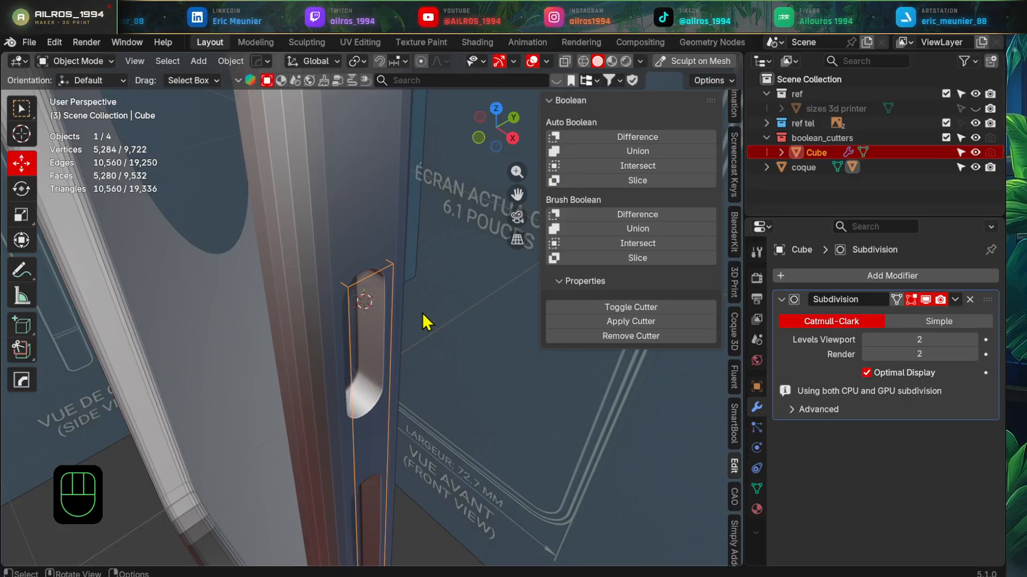
pyautogui.press('h')
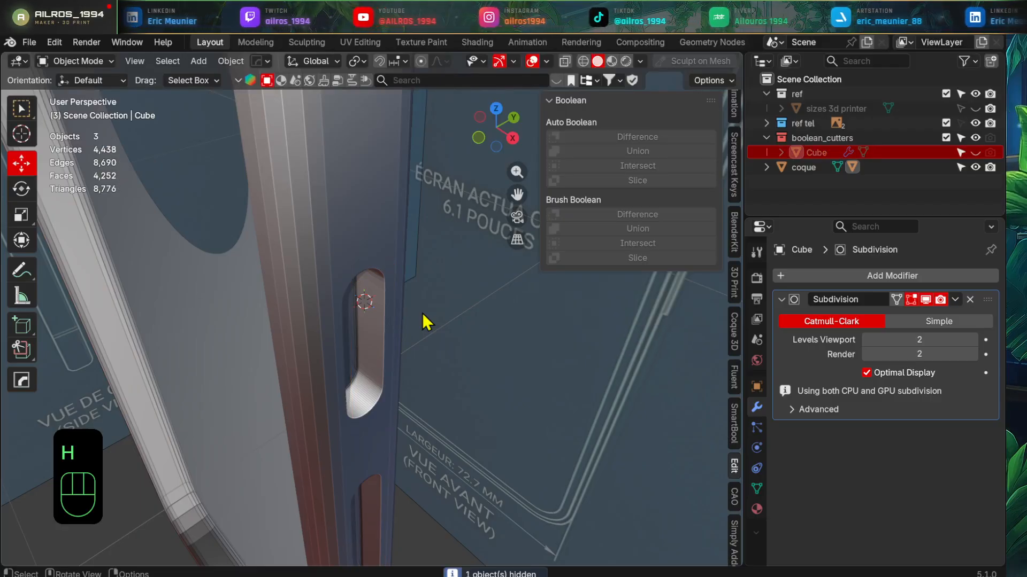
# - Open coque in Edit Mode and show its selected button cavity faces in wireframe from the orthographic top view
pyautogui.click(369, 346)
pyautogui.press('Tab')
pyautogui.moveTo(299, 371)
pyautogui.mouseDown(button='middle')
pyautogui.moveTo(351, 339)
pyautogui.moveTo(373, 270)
pyautogui.moveTo(497, 314)
pyautogui.moveTo(392, 314)
pyautogui.moveTo(401, 353)
pyautogui.moveTo(291, 389)
pyautogui.moveTo(426, 385)
pyautogui.moveTo(419, 420)
pyautogui.moveTo(316, 424)
pyautogui.moveTo(393, 405)
pyautogui.moveTo(310, 408)
pyautogui.moveTo(401, 367)
pyautogui.moveTo(417, 434)
pyautogui.moveTo(408, 385)
pyautogui.moveTo(446, 376)
pyautogui.moveTo(442, 431)
pyautogui.moveTo(470, 380)
pyautogui.mouseUp(button='middle')
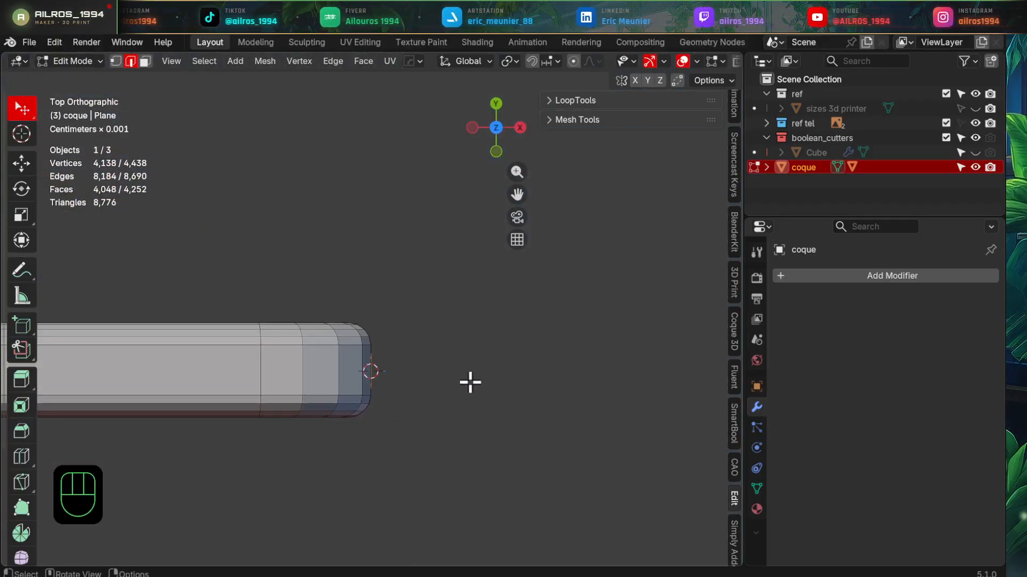
pyautogui.press('z')
pyautogui.scroll(6, 380, 434)
pyautogui.keyDown('shift'); pyautogui.moveTo(387, 462); pyautogui.dragTo(384, 282, button='middle'); pyautogui.keyUp('shift')
pyautogui.scroll(4, 385, 282)
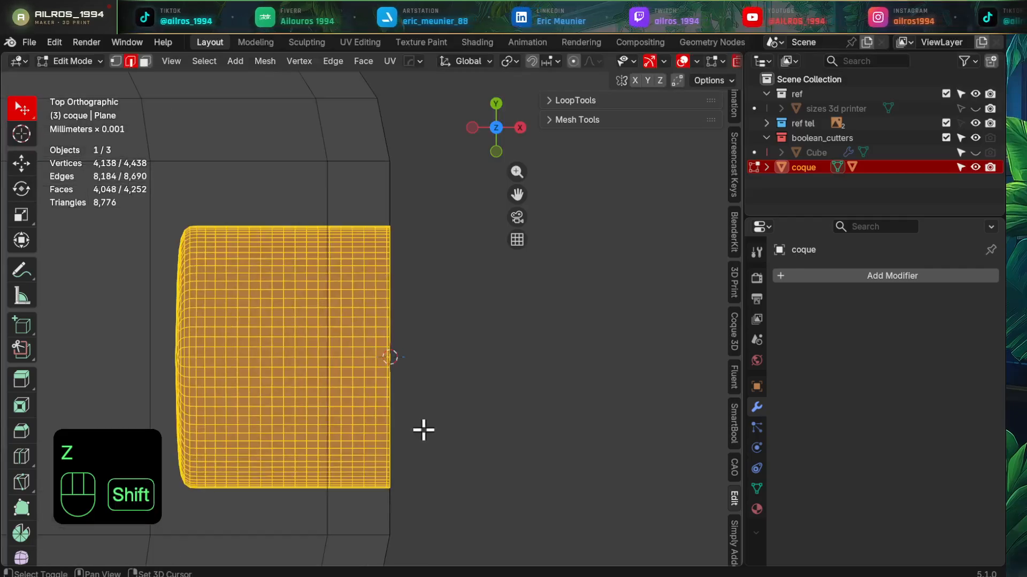
pyautogui.scroll(-3, 433, 383)
pyautogui.keyDown('shift'); pyautogui.moveTo(433, 383); pyautogui.dragTo(452, 381, button='middle'); pyautogui.keyUp('shift')
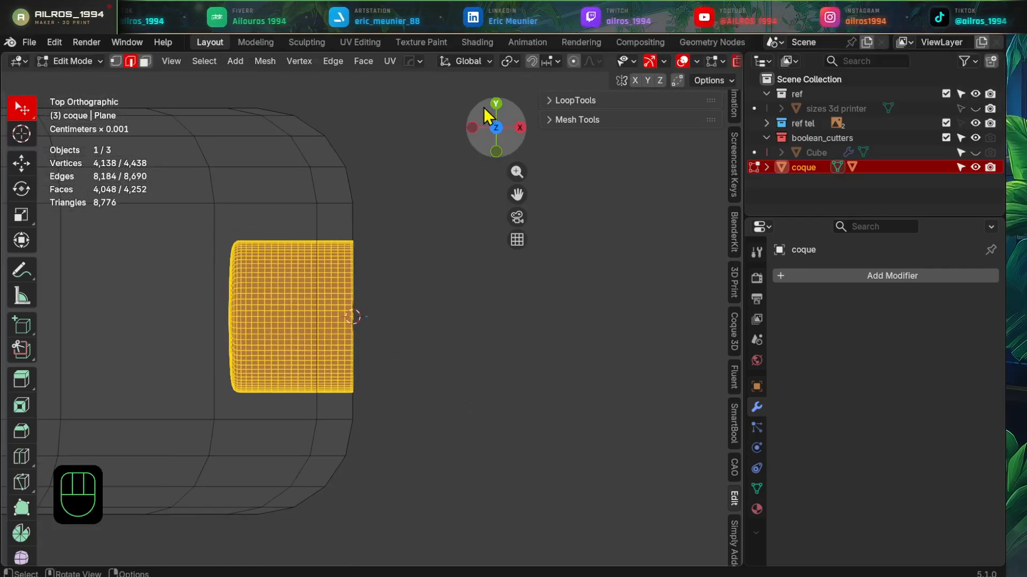
# - Set the transform pivot point to the 3D cursor
pyautogui.click(510, 61)
pyautogui.click(542, 113)
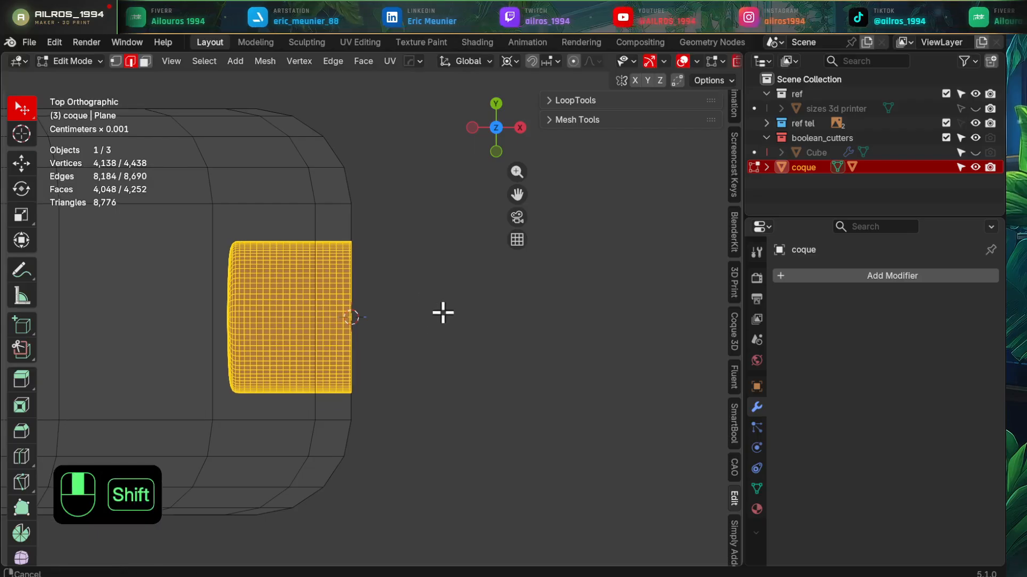
pyautogui.moveTo(442, 311)
pyautogui.keyDown('shift'); pyautogui.mouseDown(button='middle')
pyautogui.moveTo(433, 339)
pyautogui.moveTo(433, 304)
pyautogui.mouseUp(button='middle'); pyautogui.keyUp('shift')
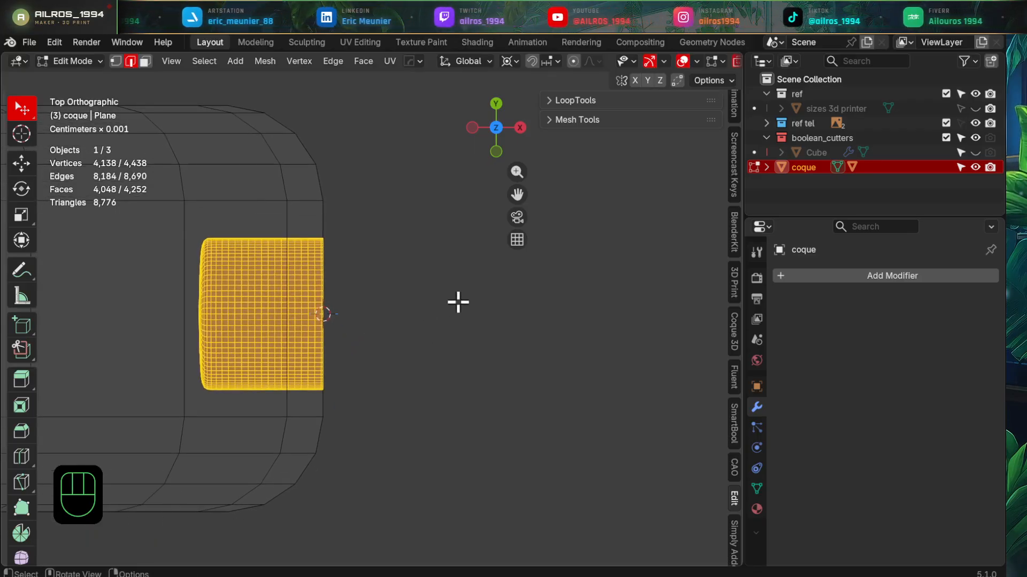
pyautogui.press('shift')
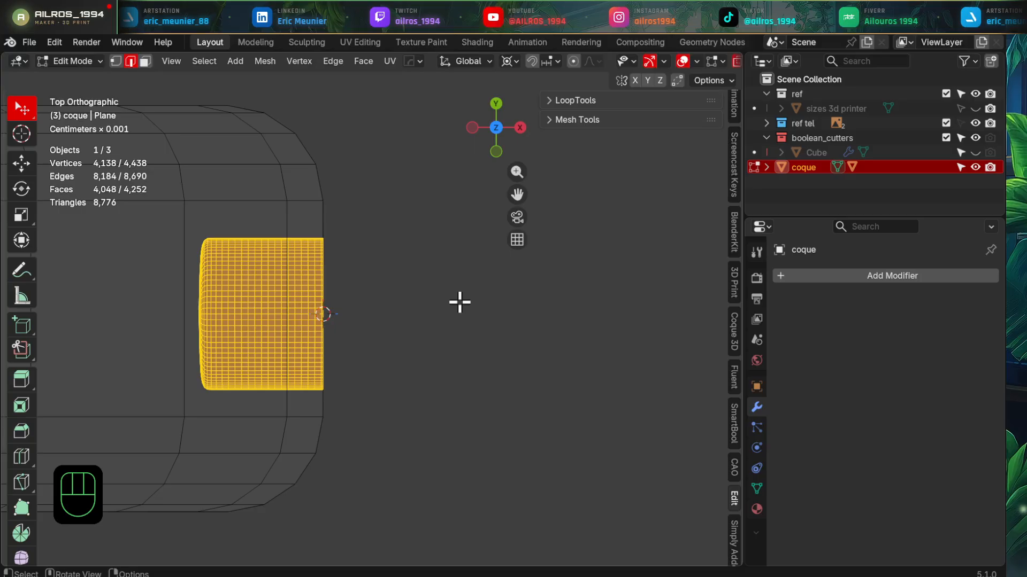
pyautogui.press('g')
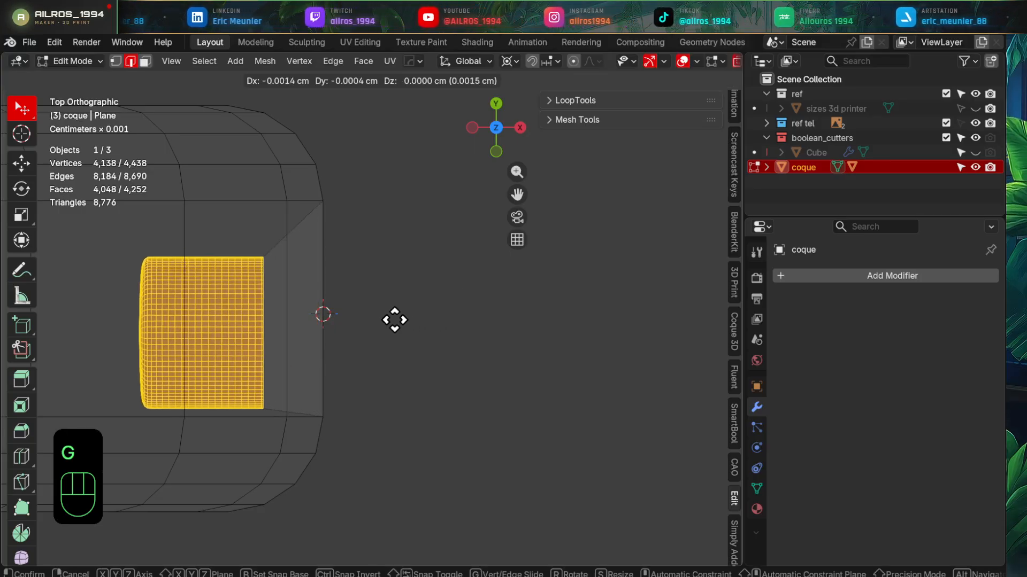
pyautogui.rightClick(385, 315)
pyautogui.moveTo(414, 320)
pyautogui.keyDown('shift'); pyautogui.mouseDown(button='middle')
pyautogui.moveTo(435, 316)
pyautogui.moveTo(416, 321)
pyautogui.mouseUp(button='middle'); pyautogui.keyUp('shift')
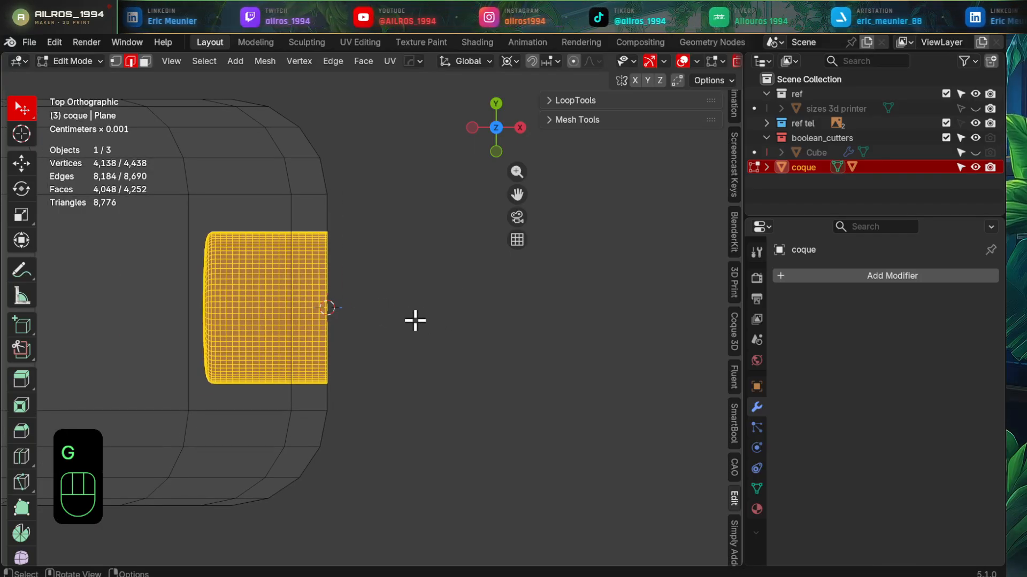
# - Duplicate the selected button cavity faces in place and rotate the copy 180° about the 3D cursor
pyautogui.hotkey('shift', 'd')
pyautogui.rightClick(415, 321)
pyautogui.press('r')
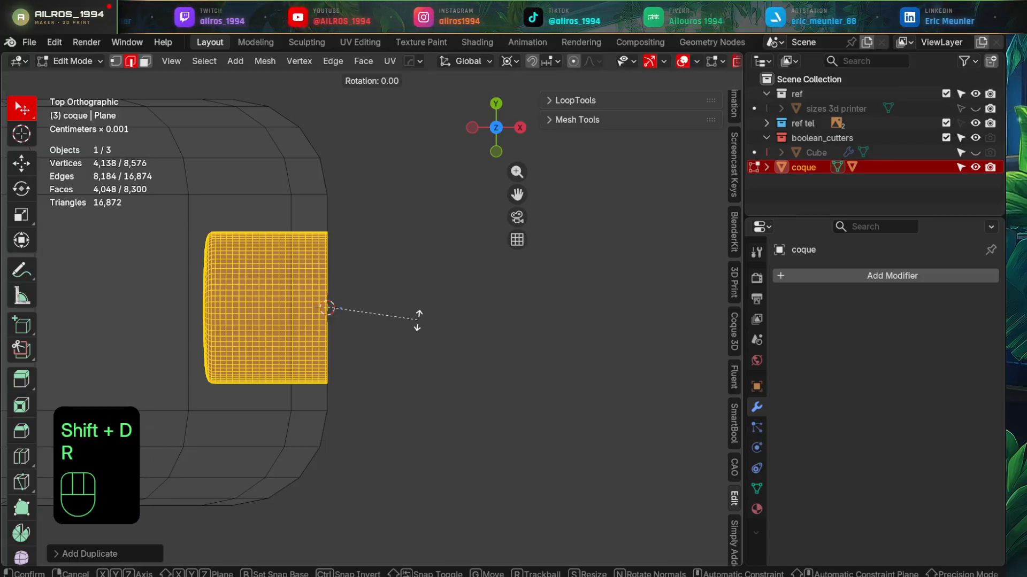
pyautogui.press('ctrl')
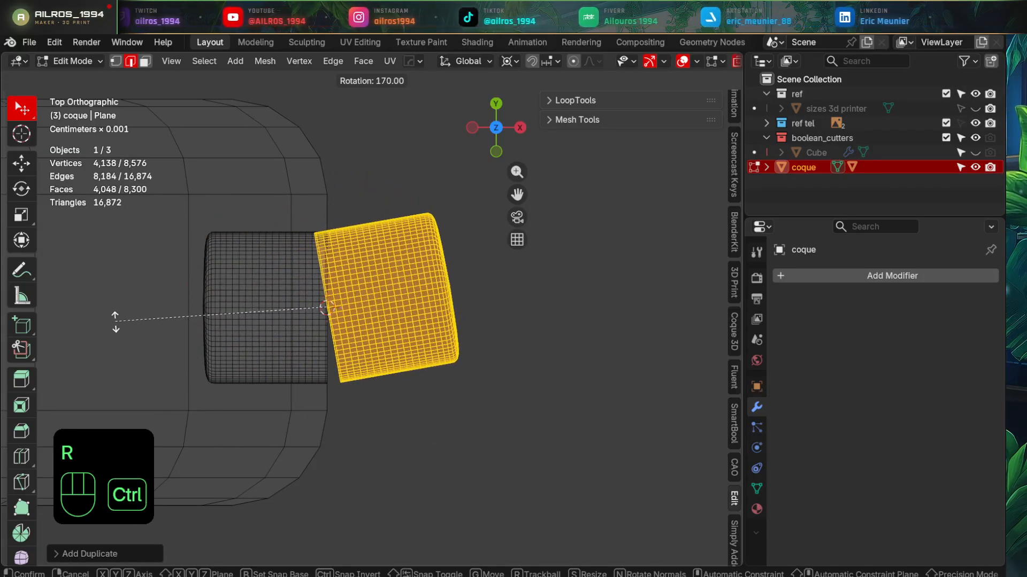
pyautogui.click(92, 267)
pyautogui.keyDown('shift'); pyautogui.moveTo(261, 417); pyautogui.dragTo(325, 394, button='middle'); pyautogui.keyUp('shift')
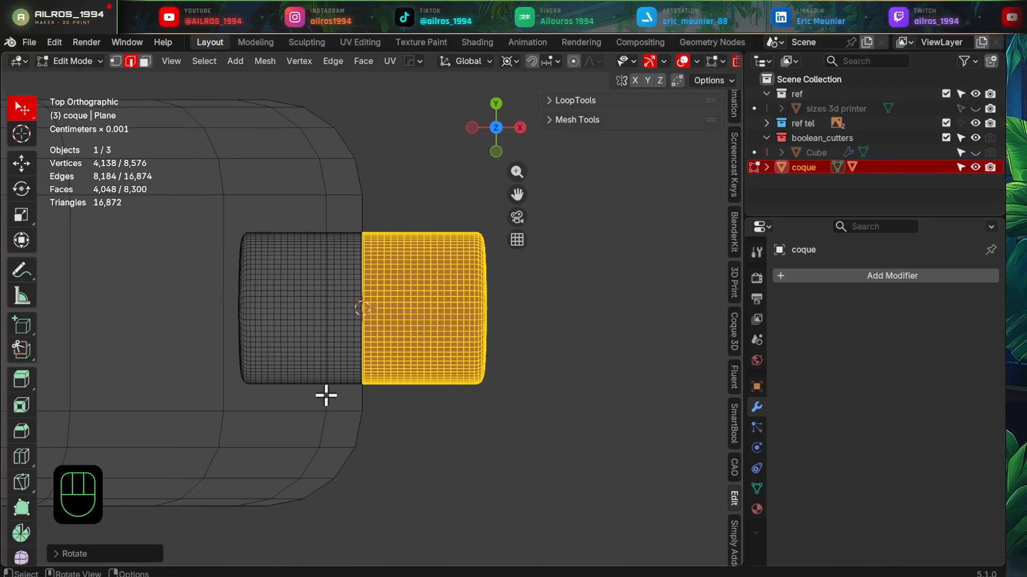
# - Move the rotated copy of the button faces about 0.0018 cm outward along the X axis
pyautogui.scroll(3, 370, 360)
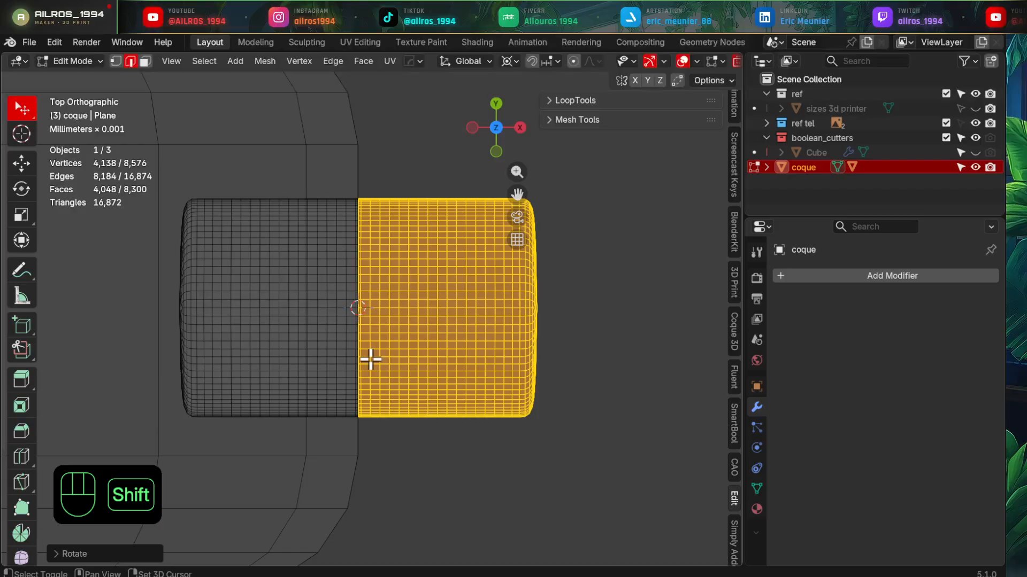
pyautogui.click(21, 164)
pyautogui.moveTo(434, 308); pyautogui.dragTo(536, 309)
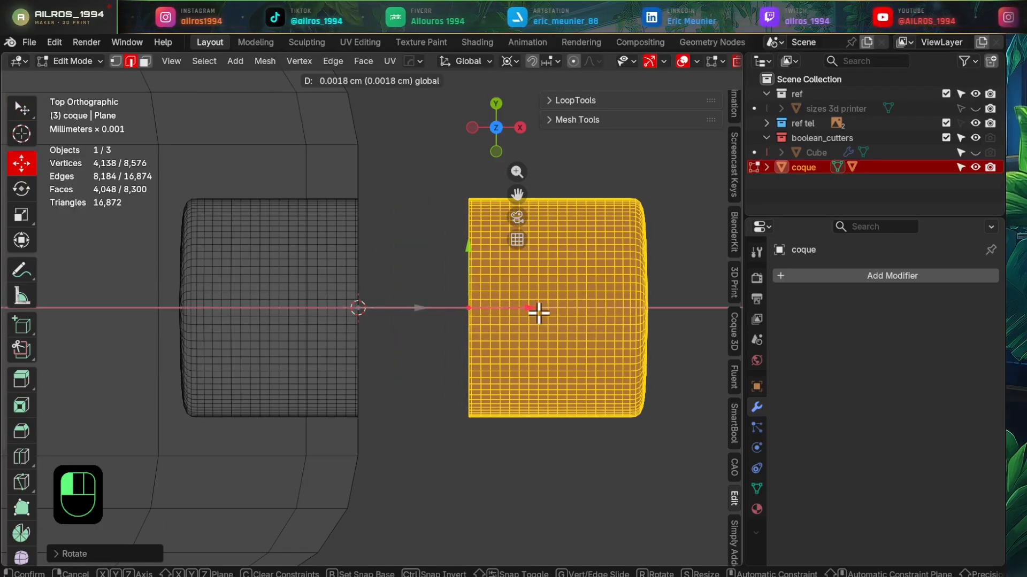
# - Delete the face loop around the rim of each original volume button cavity to detach the cavities from the case
pyautogui.moveTo(536, 309); pyautogui.dragTo(443, 289, button='middle')
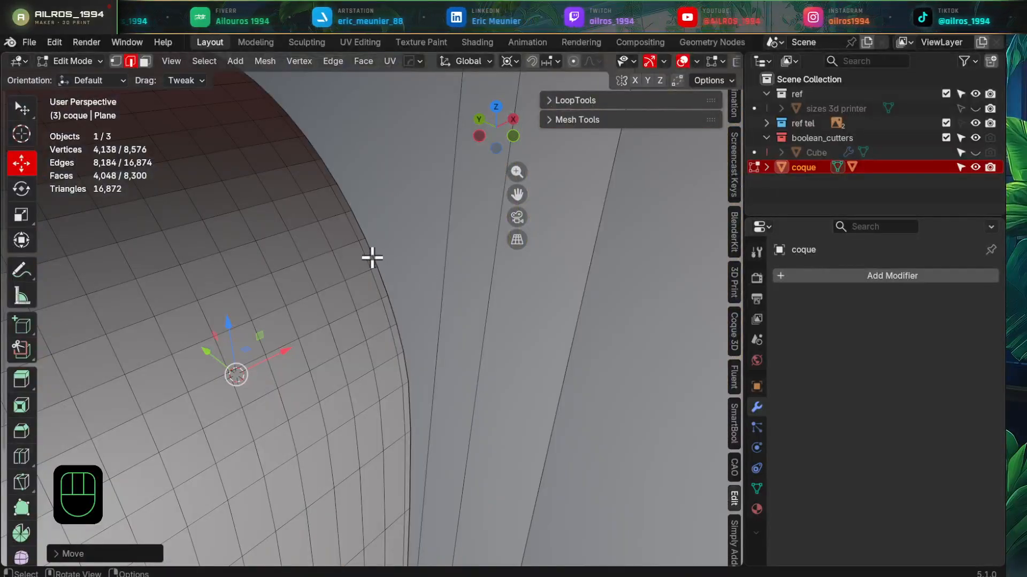
pyautogui.press('3')
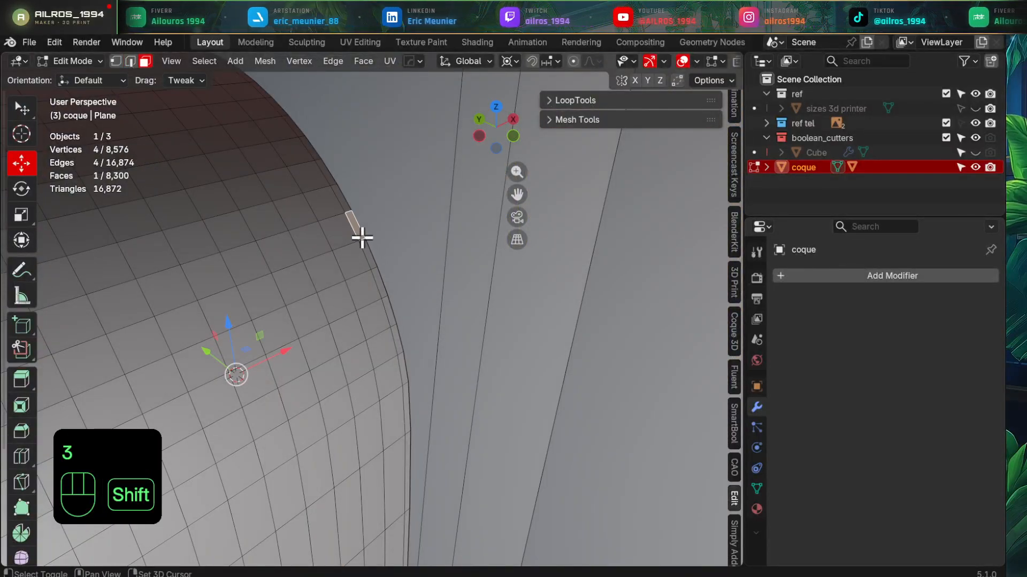
pyautogui.keyDown('alt'); pyautogui.keyDown('shift'); pyautogui.click(360, 235); pyautogui.keyUp('shift'); pyautogui.keyUp('alt')
pyautogui.scroll(-5, 392, 433)
pyautogui.keyDown('shift'); pyautogui.moveTo(392, 433); pyautogui.dragTo(444, 377, button='middle'); pyautogui.keyUp('shift')
pyautogui.scroll(4, 444, 378)
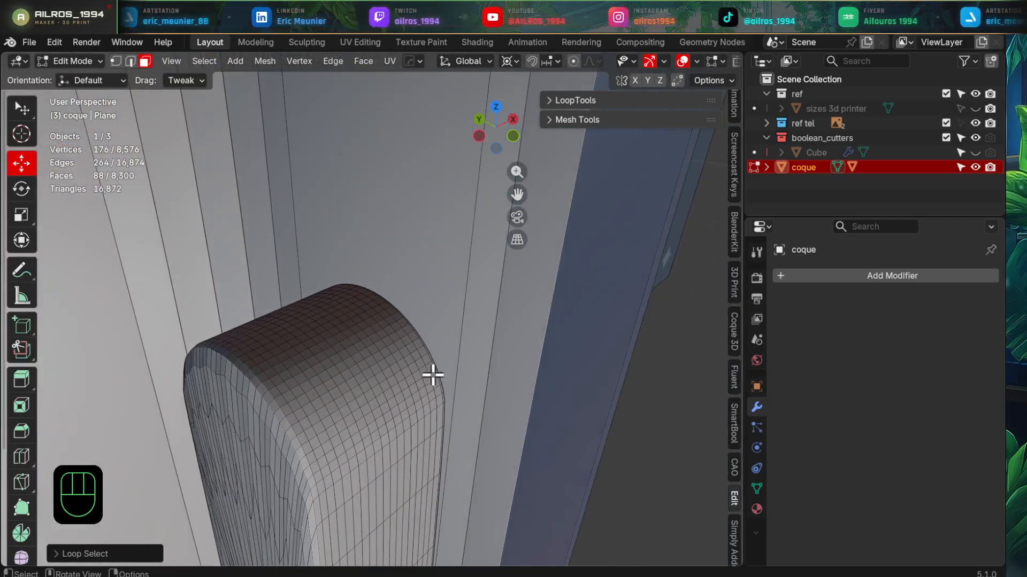
pyautogui.click(517, 241)
pyautogui.scroll(-2, 502, 349)
pyautogui.keyDown('shift'); pyautogui.moveTo(502, 349); pyautogui.dragTo(420, 343, button='middle'); pyautogui.keyUp('shift')
pyautogui.scroll(2, 444, 346)
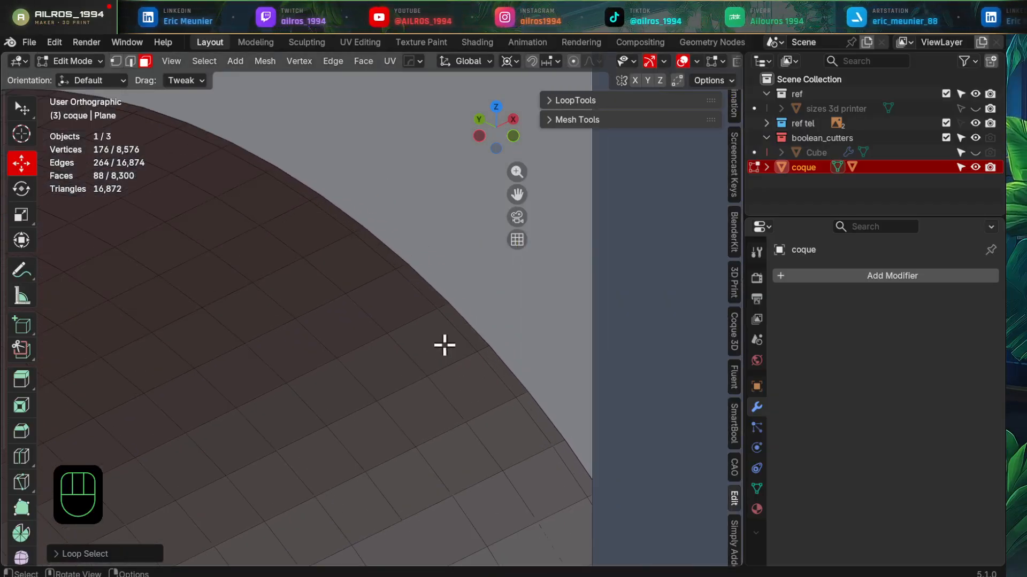
pyautogui.keyDown('alt'); pyautogui.keyDown('shift'); pyautogui.click(446, 306); pyautogui.keyUp('shift'); pyautogui.keyUp('alt')
pyautogui.press('x')
pyautogui.click(445, 305)
# - Delete all remaining linked faces of both original button cavities, leaving open slots in the case wall
pyautogui.scroll(-3, 444, 310)
pyautogui.click(303, 401)
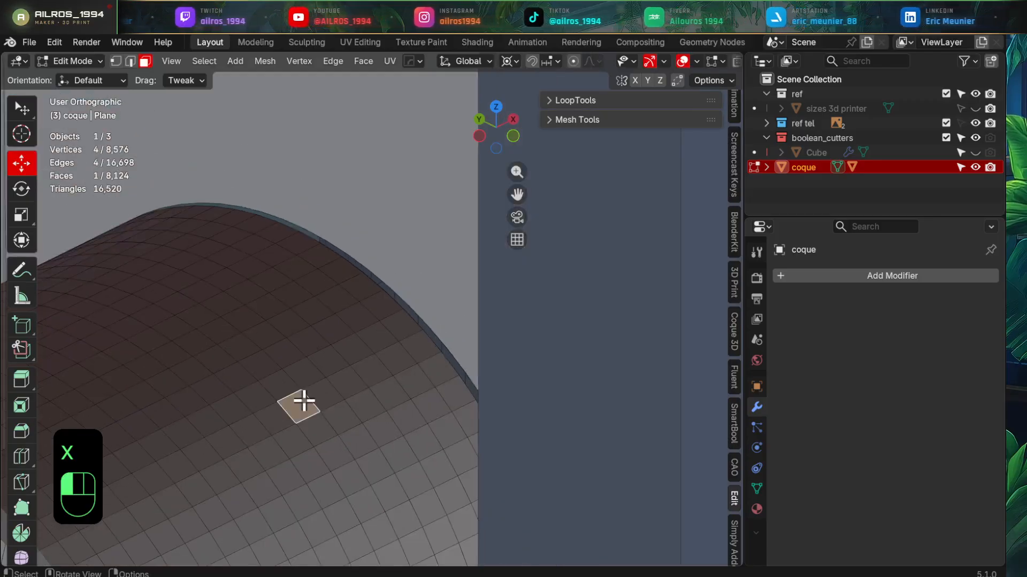
pyautogui.press('l')
pyautogui.scroll(-5, 302, 401)
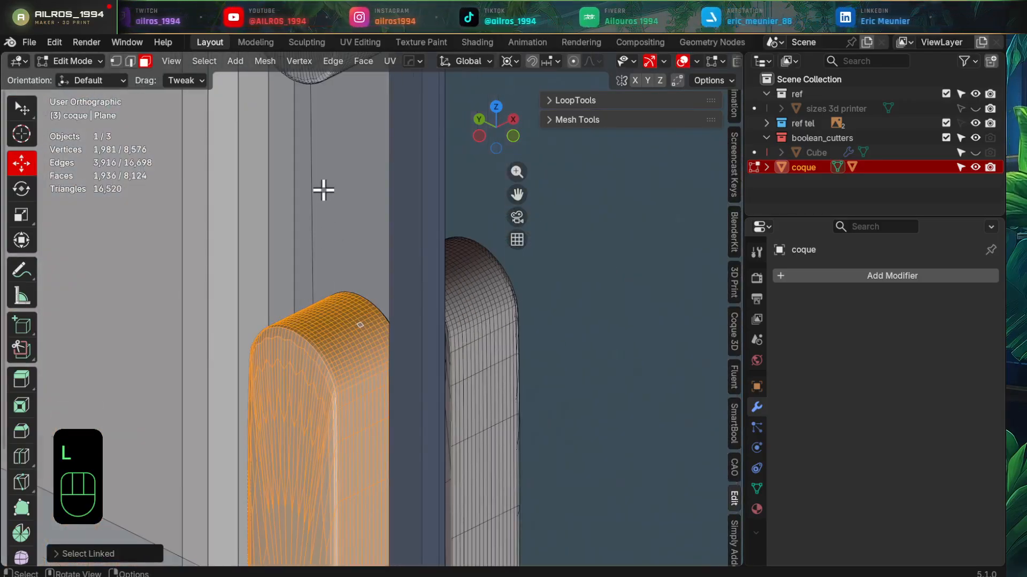
pyautogui.press('l')
pyautogui.press('x')
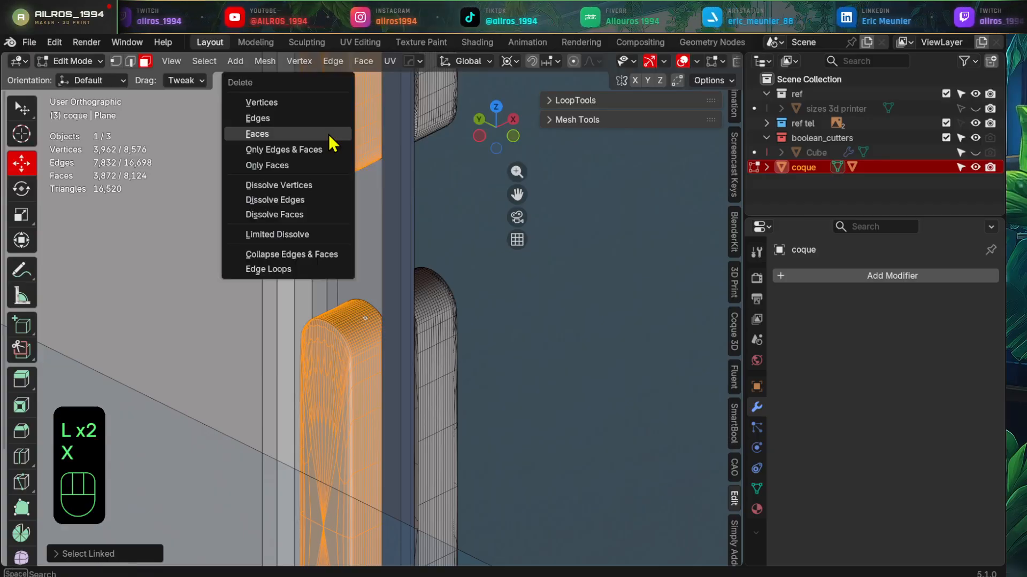
pyautogui.click(328, 134)
# - Select the entire coque mesh and merge its vertices by distance
pyautogui.keyDown('shift'); pyautogui.moveTo(329, 134); pyautogui.dragTo(359, 341, button='middle'); pyautogui.keyUp('shift')
pyautogui.scroll(6, 358, 341)
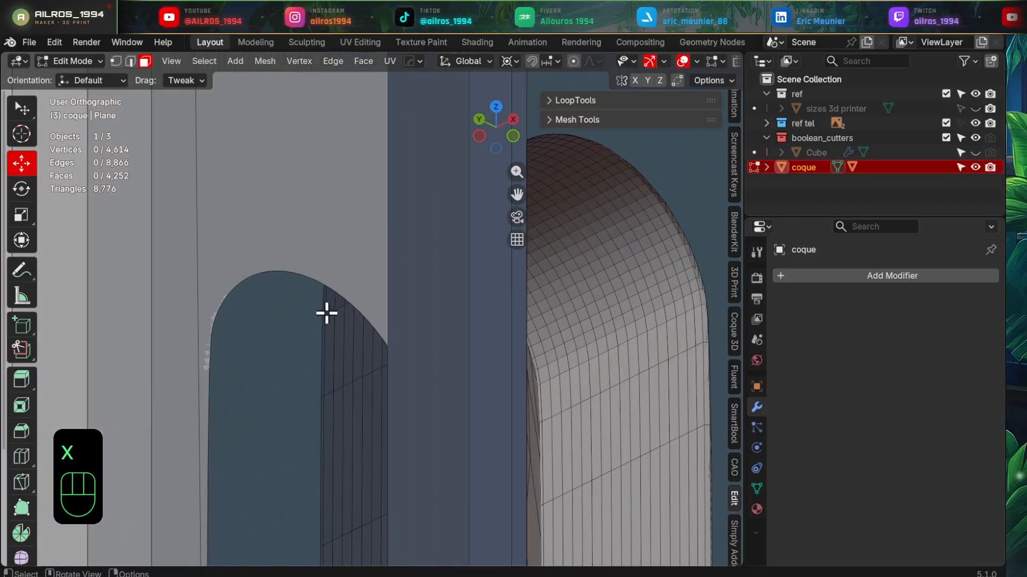
pyautogui.keyDown('shift'); pyautogui.moveTo(282, 387); pyautogui.dragTo(293, 270, button='middle'); pyautogui.keyUp('shift')
pyautogui.press('a')
pyautogui.scroll(-8, 293, 271)
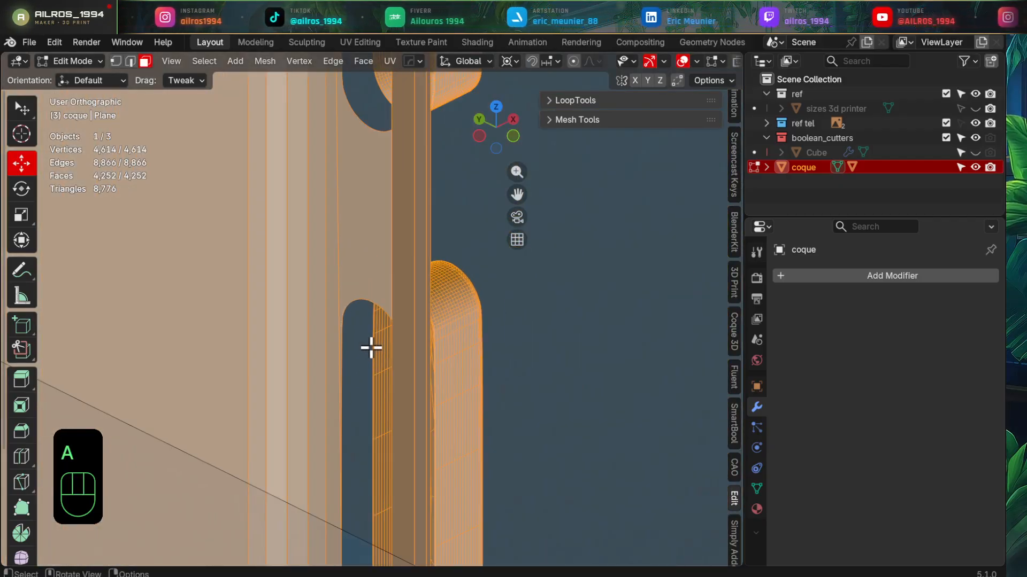
pyautogui.press('m')
pyautogui.click(371, 348)
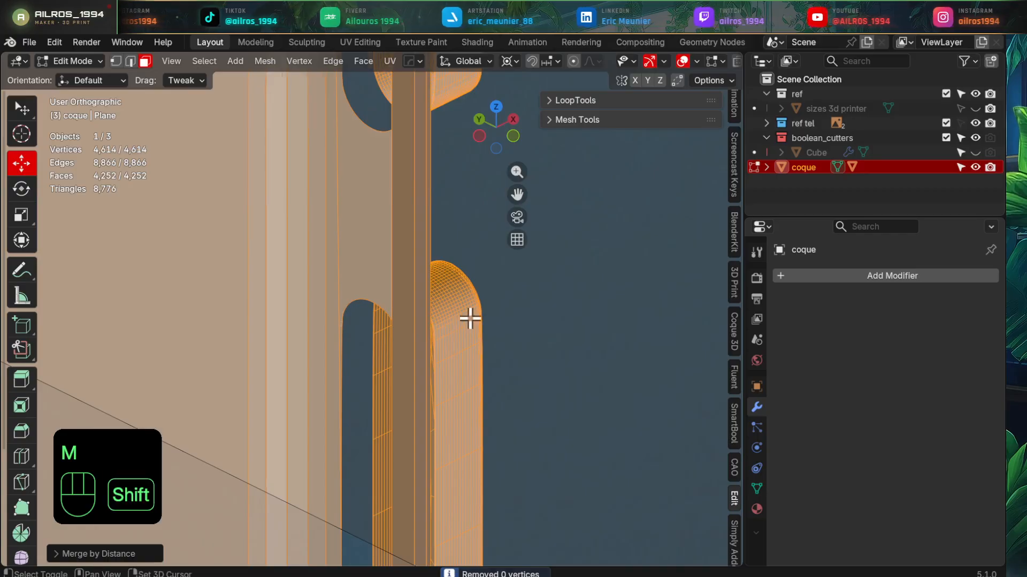
# - Select only the linked faces of the two rotated button shells outside the case
pyautogui.moveTo(470, 318); pyautogui.dragTo(377, 367, button='middle')
pyautogui.hotkey('alt', 'a')
pyautogui.press('l')
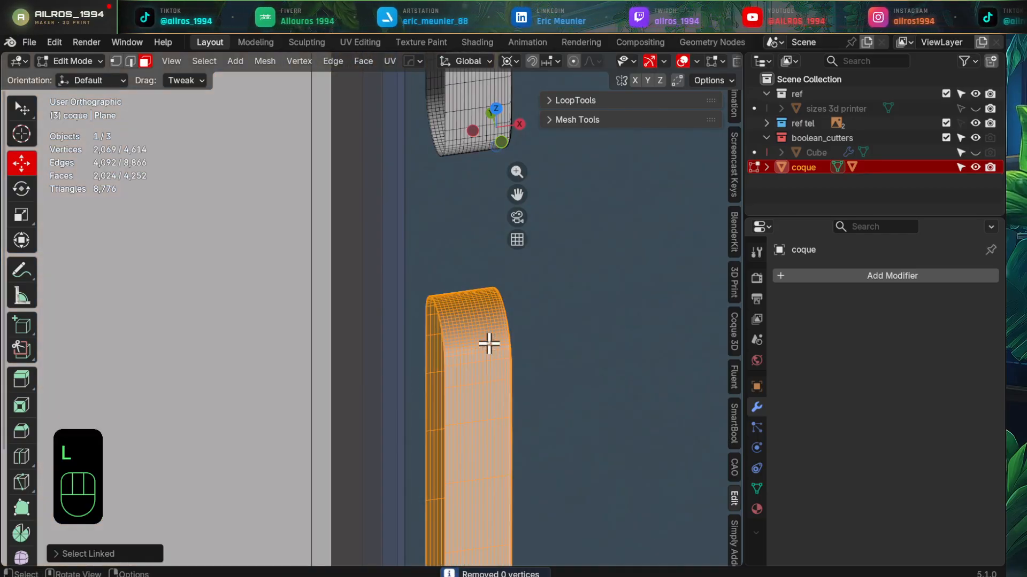
pyautogui.press('l')
pyautogui.moveTo(455, 109); pyautogui.dragTo(366, 352, button='middle')
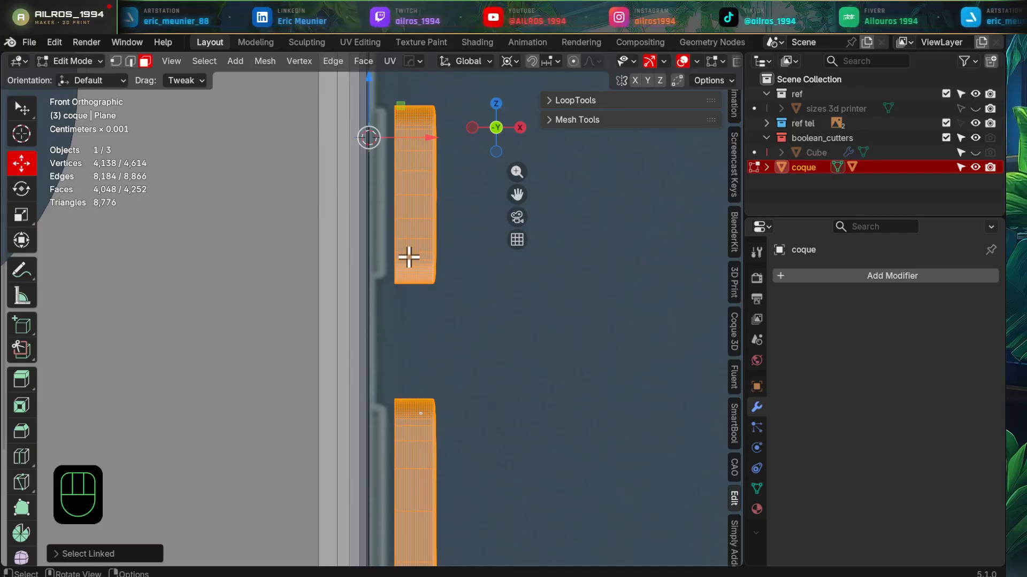
pyautogui.moveTo(409, 257); pyautogui.dragTo(365, 319, button='middle')
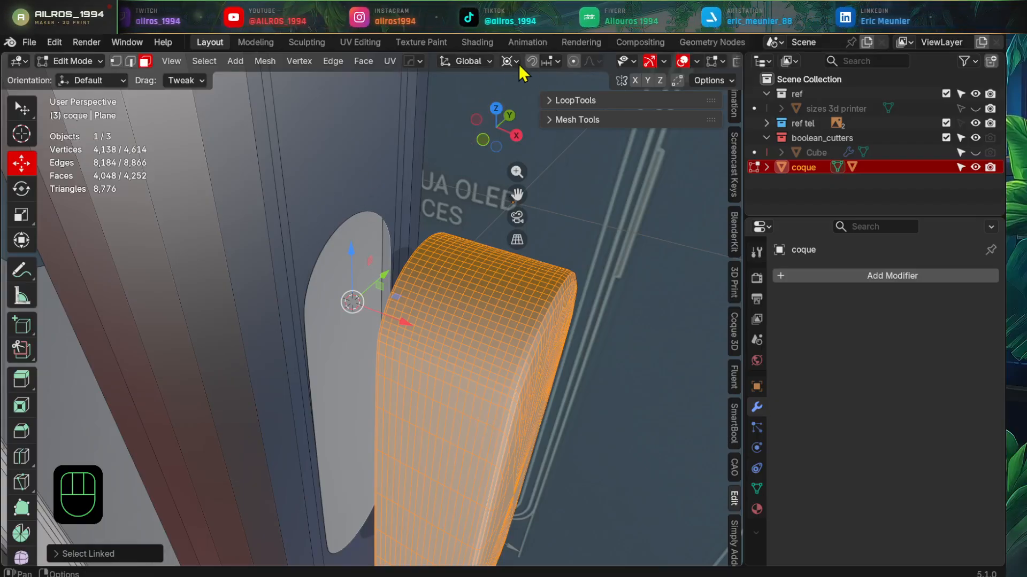
# - Enable snapping with Face as the target and try to snap the two button shells along X to the case side
pyautogui.click(533, 62)
pyautogui.click(556, 61)
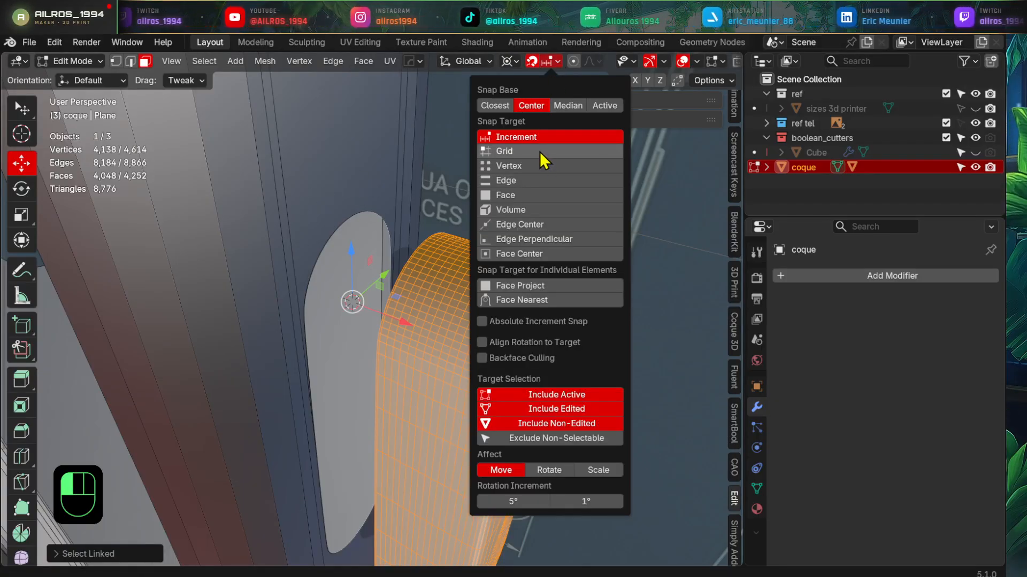
pyautogui.click(531, 165)
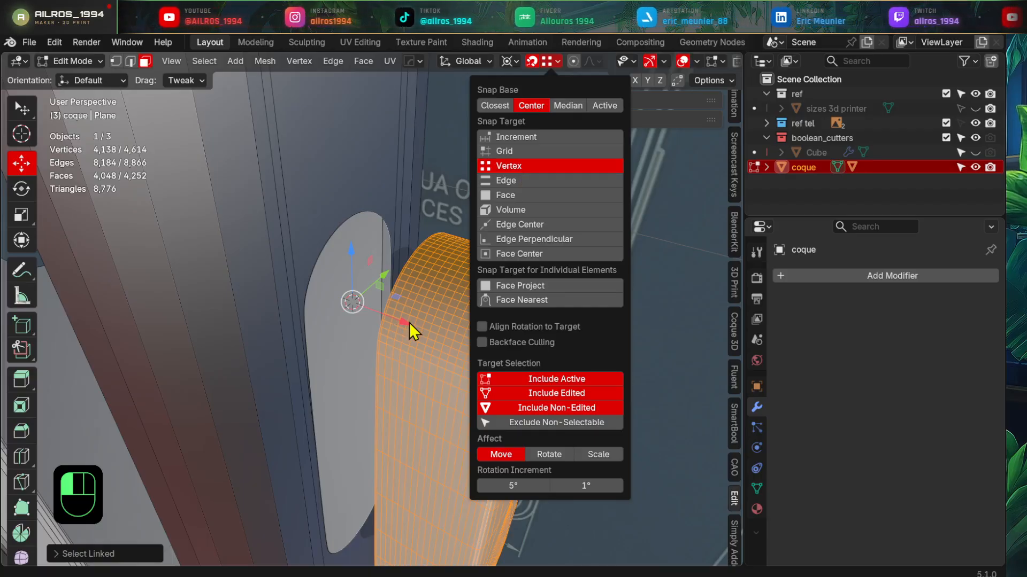
pyautogui.click(521, 196)
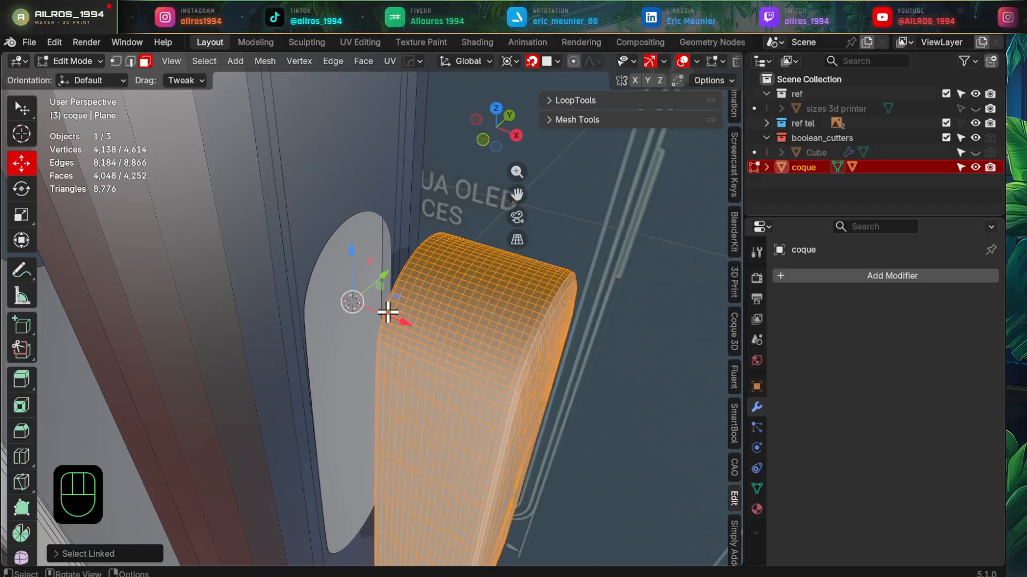
pyautogui.moveTo(404, 320); pyautogui.dragTo(339, 151)
pyautogui.moveTo(356, 311); pyautogui.dragTo(456, 296, button='middle')
pyautogui.scroll(-4, 456, 296)
pyautogui.keyDown('shift'); pyautogui.moveTo(450, 357); pyautogui.dragTo(432, 271, button='middle'); pyautogui.keyUp('shift')
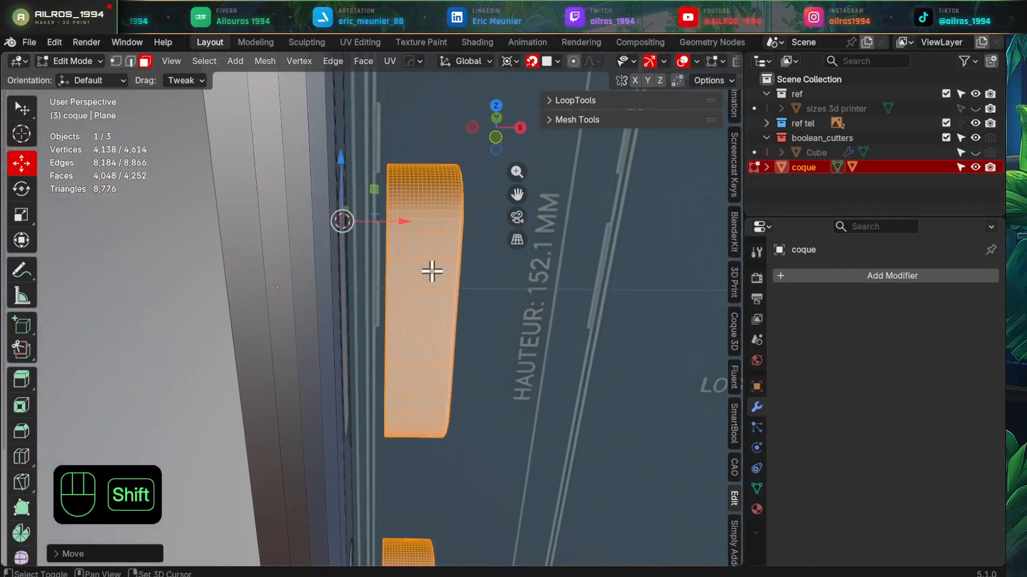
pyautogui.scroll(-2, 431, 271)
pyautogui.moveTo(427, 319); pyautogui.dragTo(407, 300, button='middle')
# - Set the snap base to Closest and snap both button shells along X against the slots in the case side
pyautogui.click(557, 61)
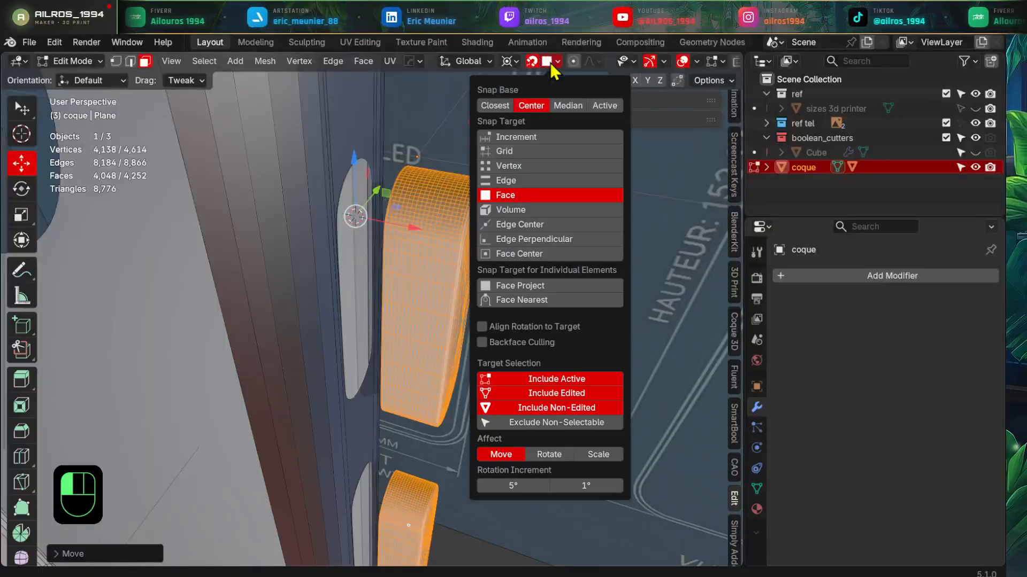
pyautogui.click(492, 106)
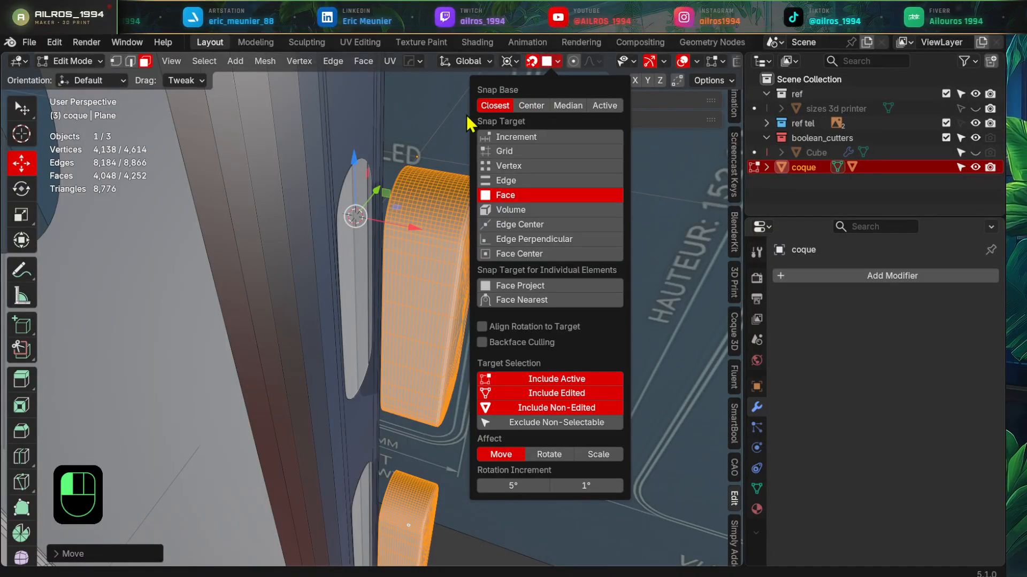
pyautogui.scroll(2, 420, 237)
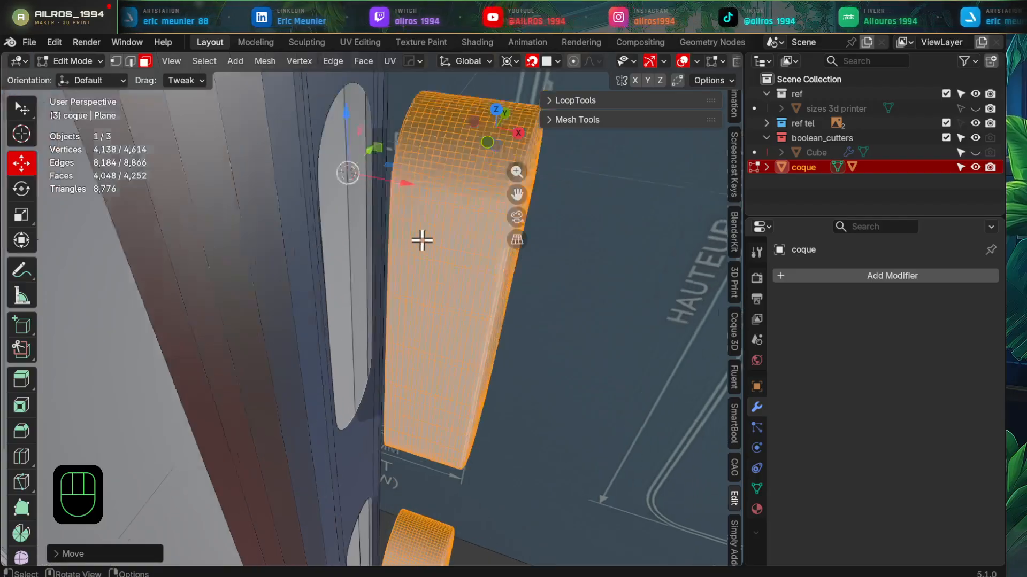
pyautogui.moveTo(422, 238); pyautogui.dragTo(413, 262, button='middle')
pyautogui.keyDown('shift'); pyautogui.moveTo(442, 236); pyautogui.dragTo(422, 279, button='middle'); pyautogui.keyUp('shift')
pyautogui.moveTo(410, 278); pyautogui.dragTo(345, 132)
# - Select the whole mesh and merge it by distance to weld the button shells to the case
pyautogui.scroll(-2, 375, 286)
pyautogui.press('a')
pyautogui.keyDown('shift'); pyautogui.moveTo(453, 366); pyautogui.dragTo(445, 305, button='middle'); pyautogui.keyUp('shift')
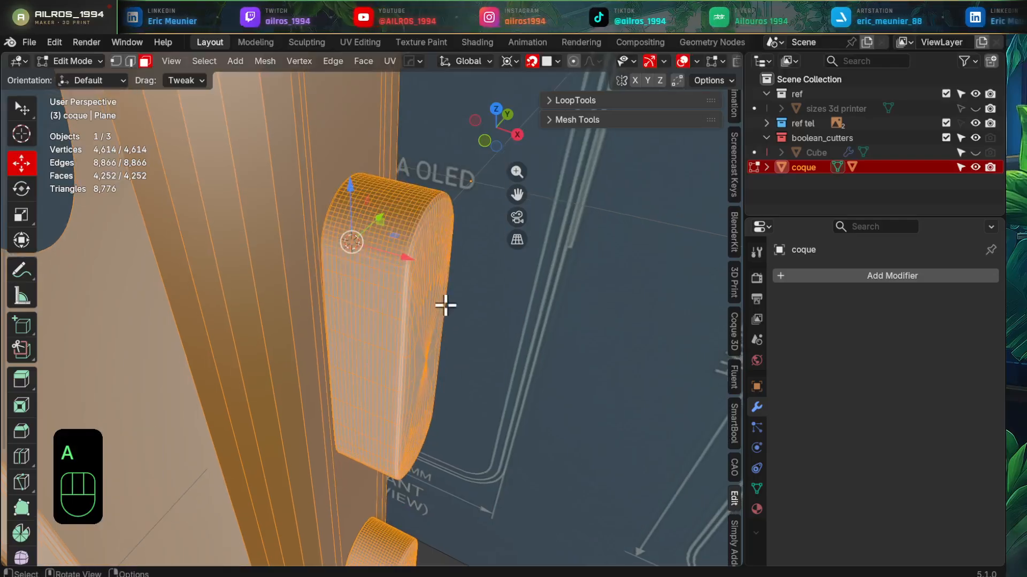
pyautogui.press('m')
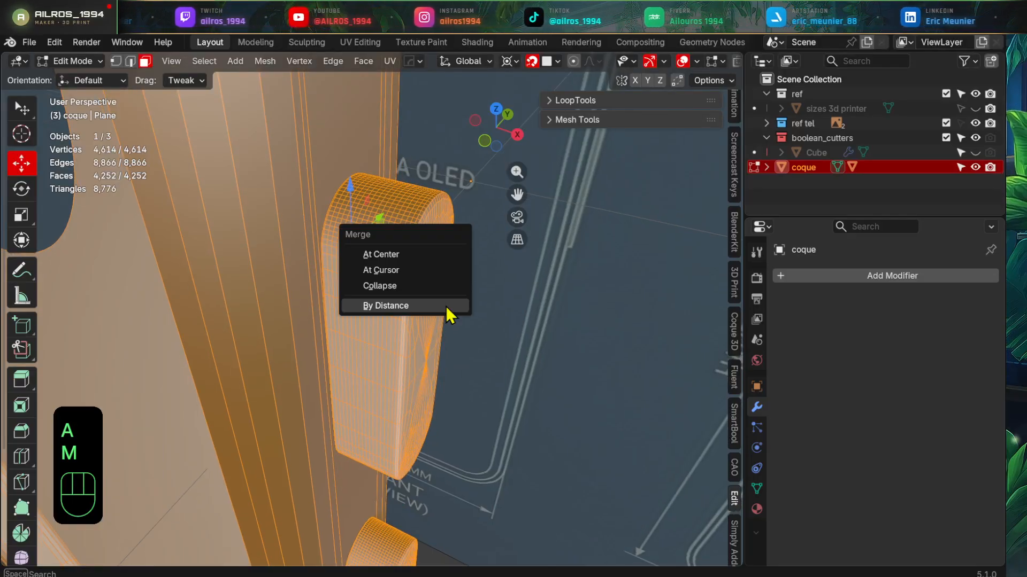
pyautogui.click(446, 304)
pyautogui.keyDown('shift'); pyautogui.moveTo(447, 304); pyautogui.dragTo(408, 353, button='middle'); pyautogui.keyUp('shift')
pyautogui.press('Tab')
pyautogui.scroll(-4, 409, 320)
pyautogui.press('Tab')
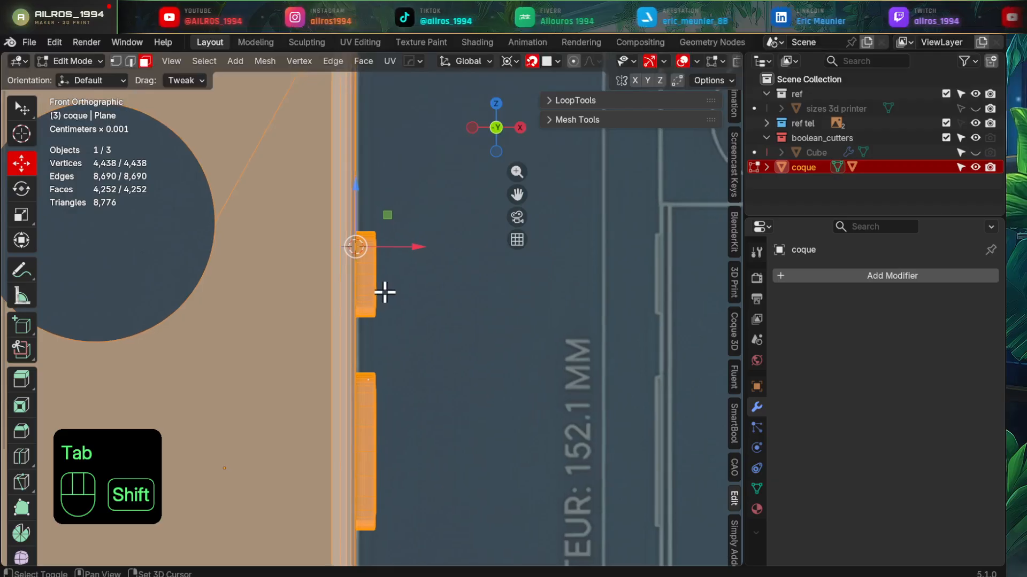
# - Delete the middle band of side faces on both buttons, using wireframe shading in the orthographic top view
pyautogui.moveTo(385, 291)
pyautogui.mouseDown(button='middle')
pyautogui.moveTo(420, 247)
pyautogui.moveTo(413, 330)
pyautogui.moveTo(399, 319)
pyautogui.moveTo(323, 344)
pyautogui.moveTo(400, 281)
pyautogui.mouseUp(button='middle')
pyautogui.keyDown('alt'); pyautogui.moveTo(394, 213); pyautogui.dragTo(434, 290, button='middle'); pyautogui.keyUp('alt')
pyautogui.press('z')
pyautogui.click(298, 291)
pyautogui.scroll(5, 431, 255)
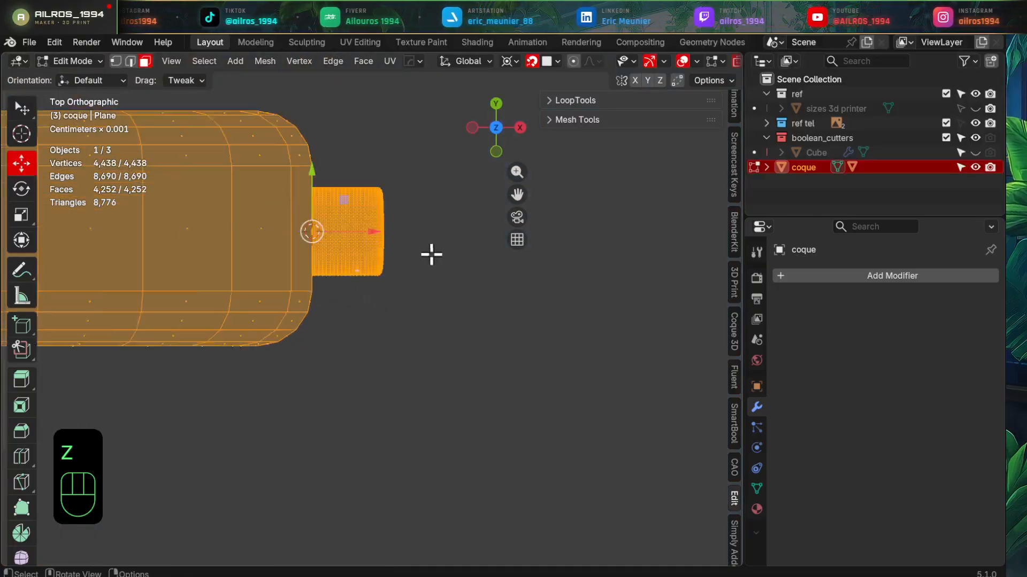
pyautogui.keyDown('shift'); pyautogui.moveTo(390, 235); pyautogui.dragTo(388, 416, button='middle'); pyautogui.keyUp('shift')
pyautogui.click(309, 242)
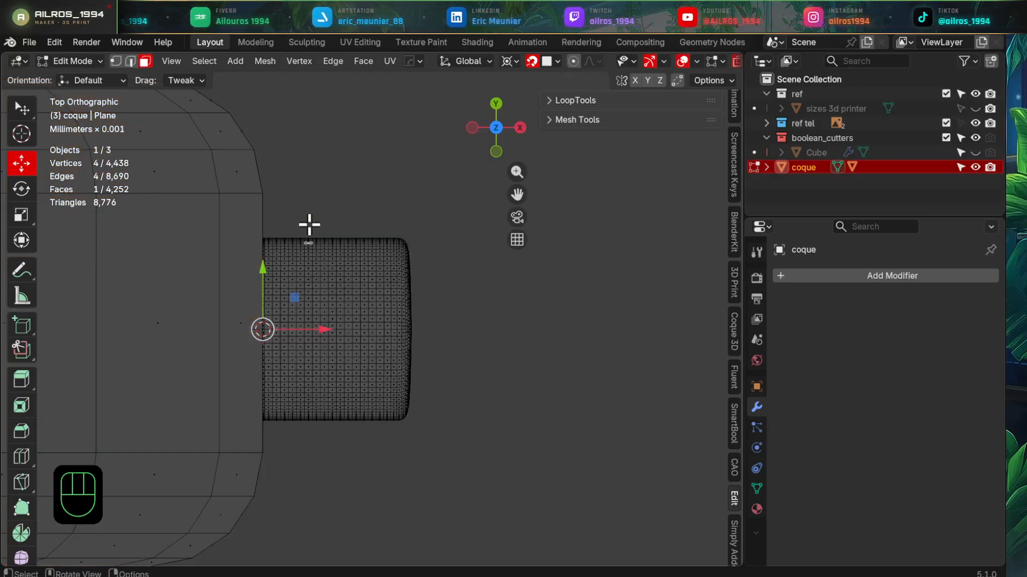
pyautogui.press('b')
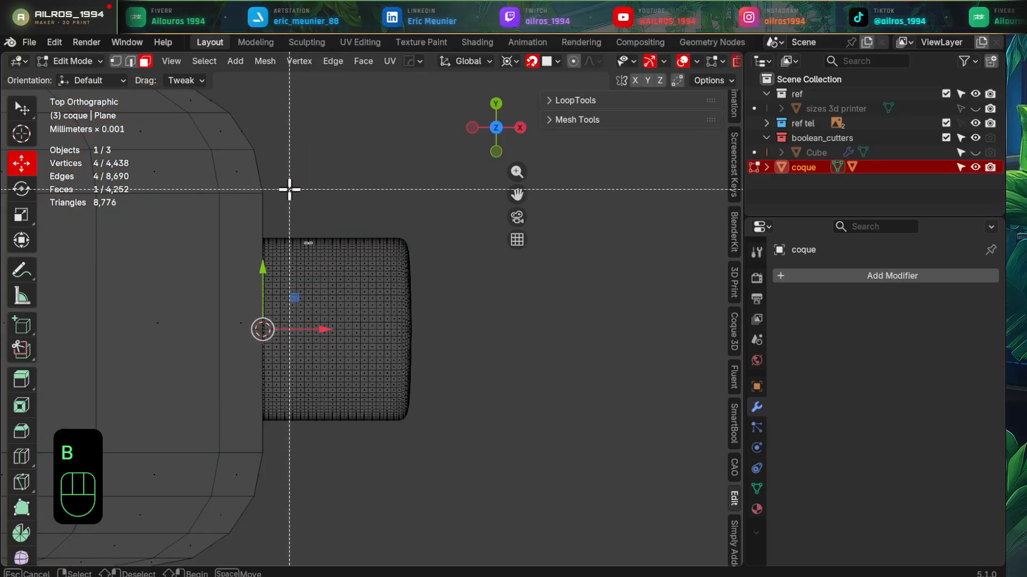
pyautogui.moveTo(290, 189); pyautogui.dragTo(378, 481)
pyautogui.scroll(2, 424, 411)
pyautogui.keyDown('shift'); pyautogui.moveTo(424, 411); pyautogui.dragTo(449, 381, button='middle'); pyautogui.keyUp('shift')
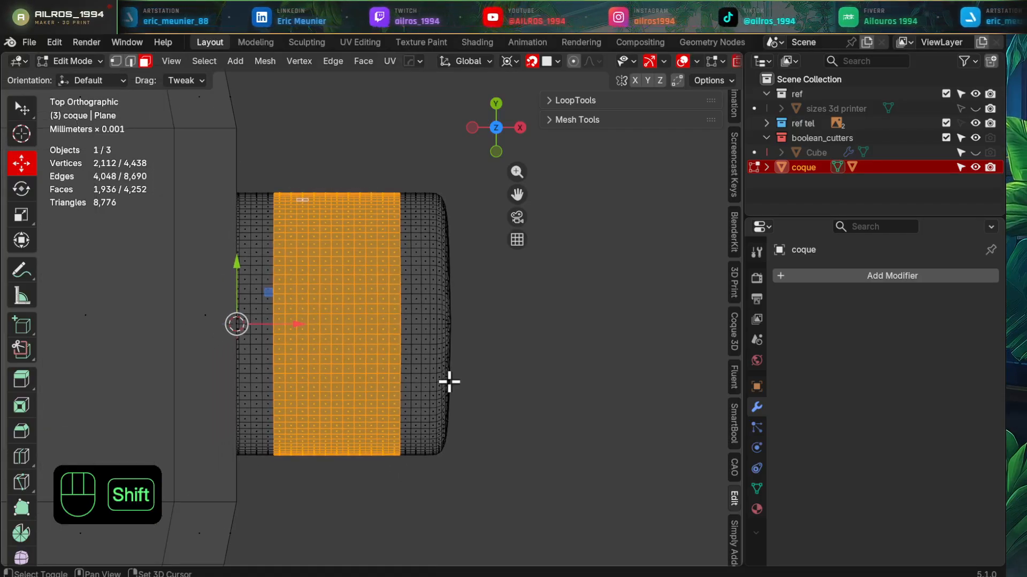
pyautogui.press('x')
pyautogui.click(450, 383)
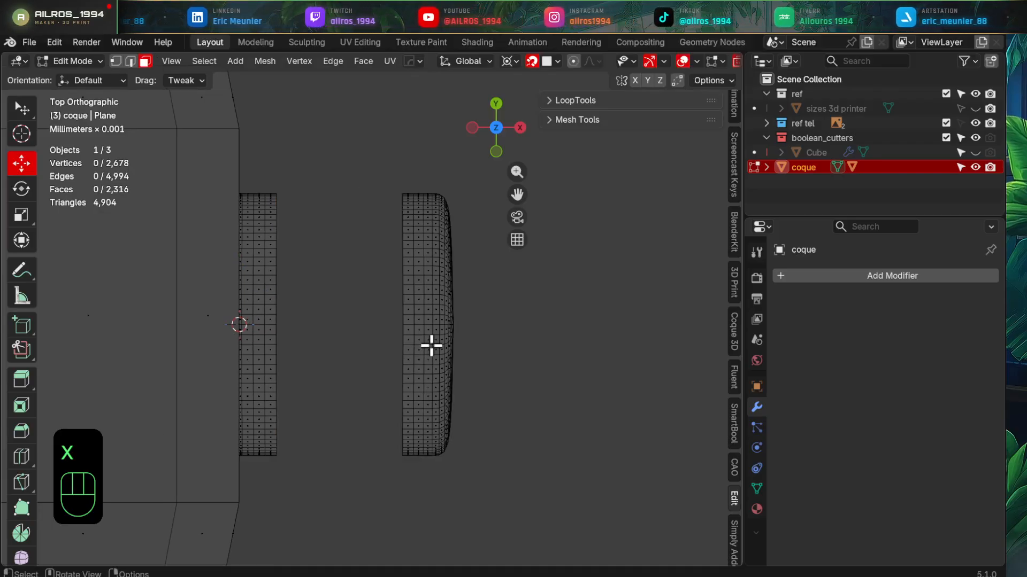
# - Set the snap target to Vertex and snap the two detached outer button caps along X onto their remaining bases
pyautogui.press('l')
pyautogui.press('l')
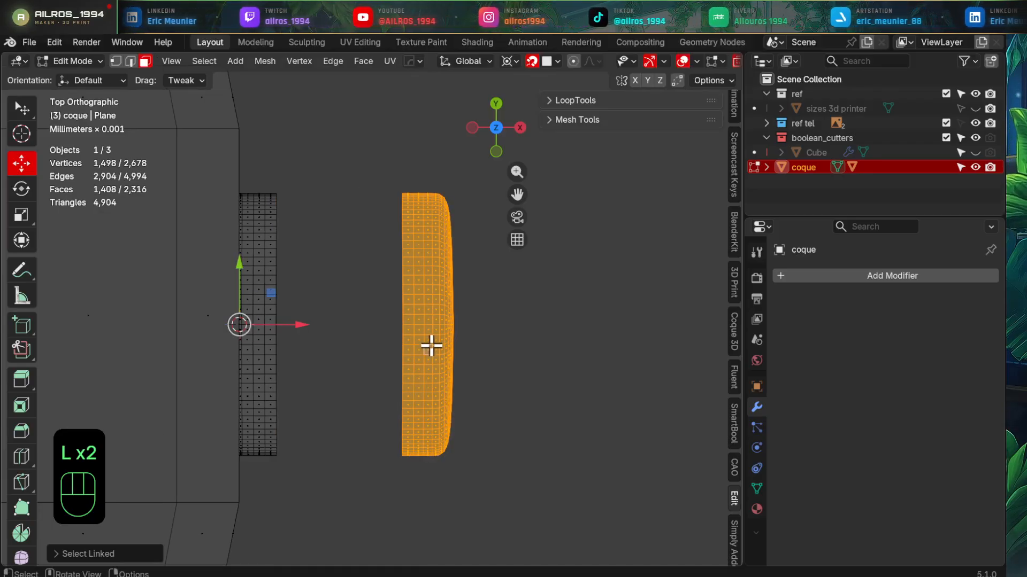
pyautogui.keyDown('shift'); pyautogui.moveTo(338, 361); pyautogui.dragTo(405, 339, button='middle'); pyautogui.keyUp('shift')
pyautogui.moveTo(366, 313); pyautogui.dragTo(475, 105)
pyautogui.rightClick(475, 106)
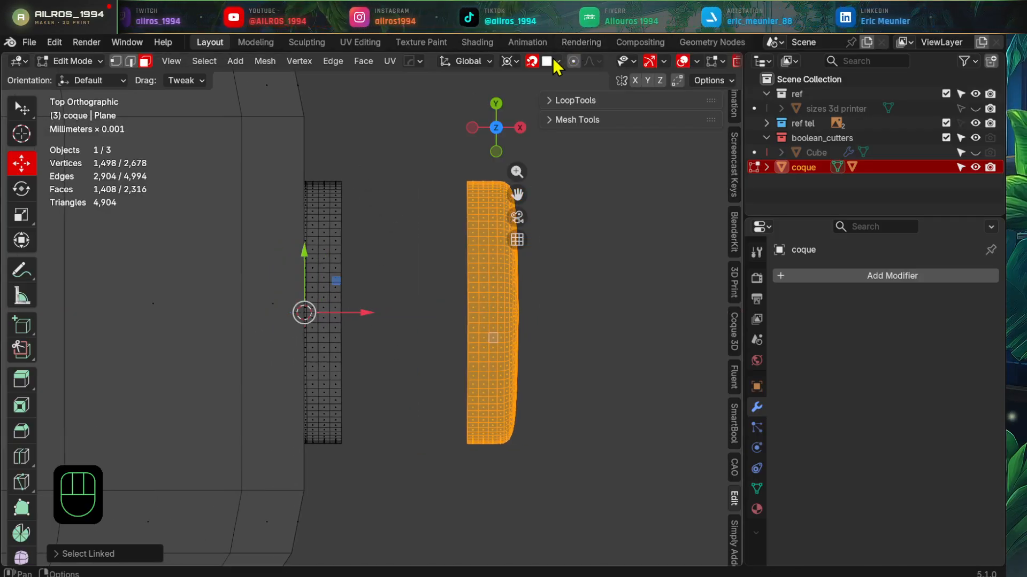
pyautogui.click(555, 61)
pyautogui.click(522, 168)
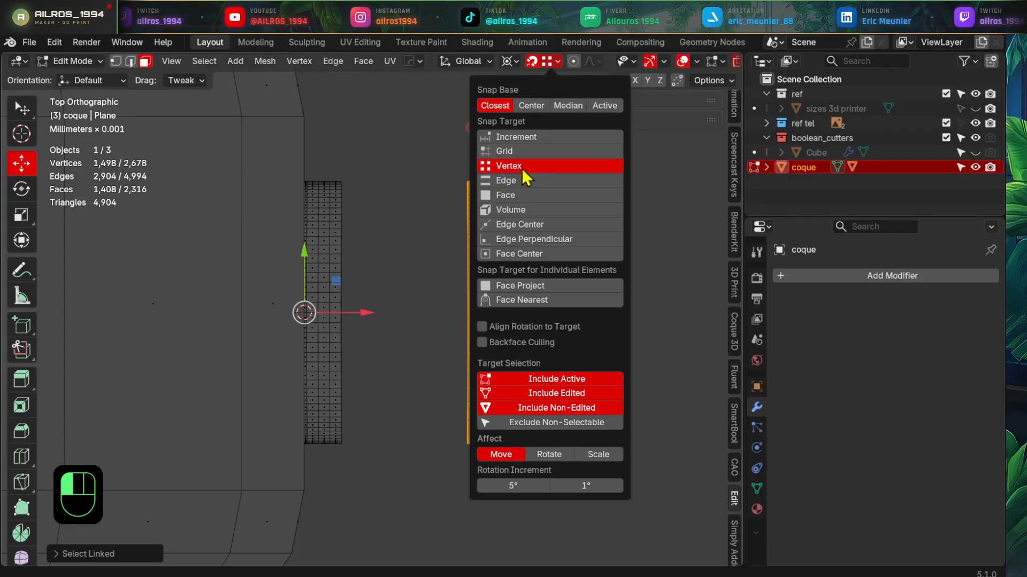
pyautogui.moveTo(369, 312); pyautogui.dragTo(344, 182)
# - Merge the whole mesh by distance to join the button caps to their bases, and return to Object Mode
pyautogui.press('a')
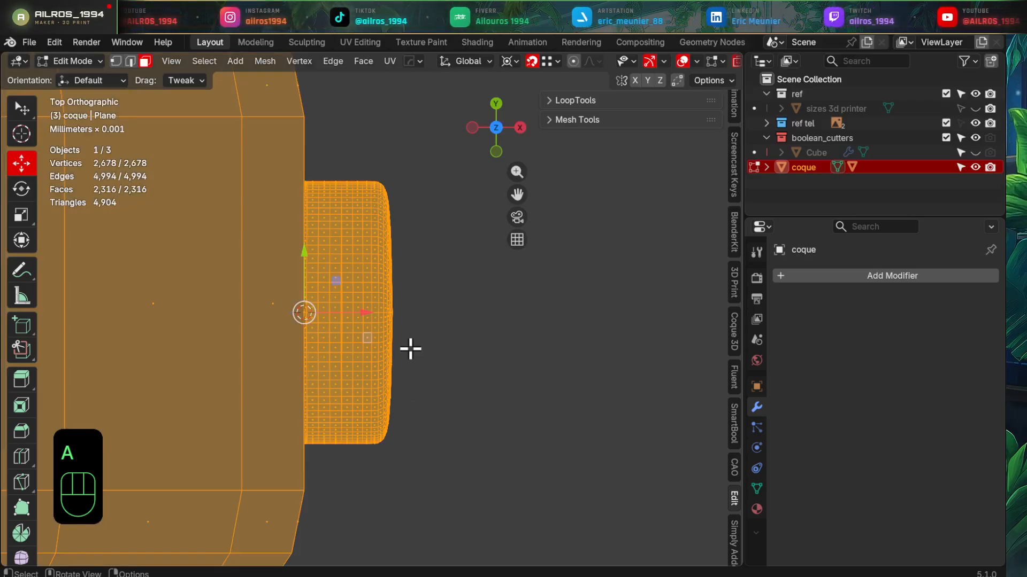
pyautogui.press('m')
pyautogui.click(412, 354)
pyautogui.moveTo(422, 351); pyautogui.dragTo(389, 302, button='middle')
pyautogui.scroll(-1, 374, 308)
pyautogui.press('Tab')
# - Show the case in solid shading and examine the shortened volume buttons from several angles
pyautogui.scroll(-4, 325, 326)
pyautogui.moveTo(326, 327)
pyautogui.mouseDown(button='middle')
pyautogui.moveTo(334, 351)
pyautogui.moveTo(328, 337)
pyautogui.mouseUp(button='middle')
pyautogui.press('z')
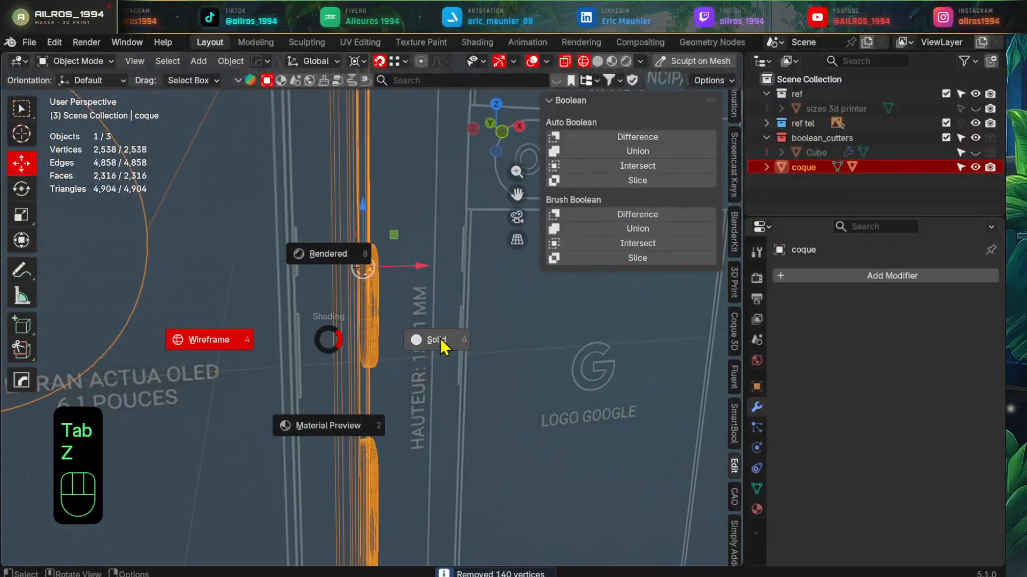
pyautogui.click(441, 341)
pyautogui.moveTo(428, 343)
pyautogui.mouseDown(button='middle')
pyautogui.moveTo(321, 367)
pyautogui.moveTo(401, 367)
pyautogui.moveTo(394, 355)
pyautogui.moveTo(377, 369)
pyautogui.mouseUp(button='middle')
pyautogui.scroll(4, 376, 364)
pyautogui.moveTo(415, 315); pyautogui.dragTo(344, 320, button='middle')
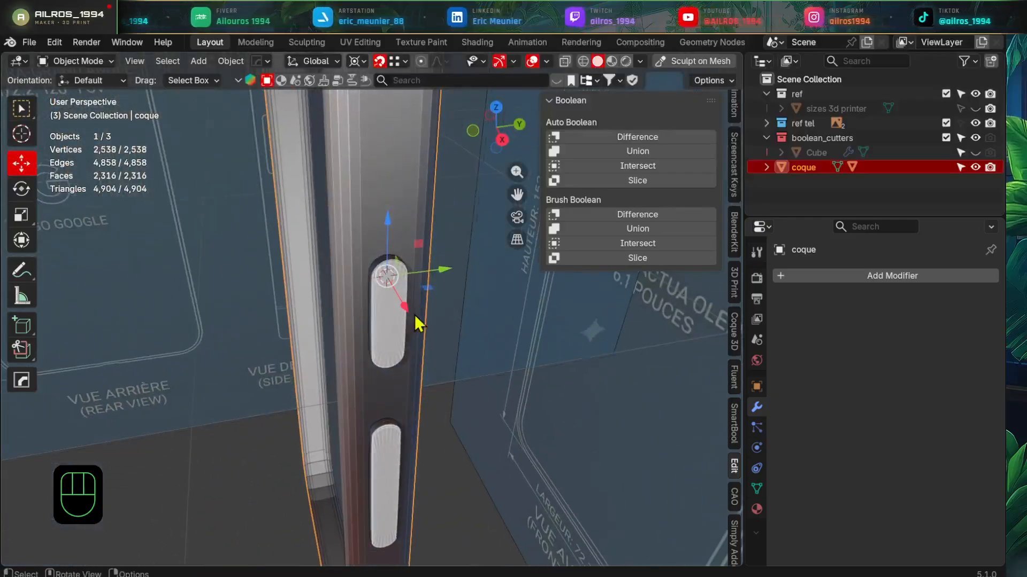
pyautogui.scroll(5, 416, 313)
pyautogui.press('Tab')
pyautogui.moveTo(435, 286)
pyautogui.mouseDown(button='middle')
pyautogui.moveTo(348, 296)
pyautogui.moveTo(435, 275)
pyautogui.moveTo(518, 275)
pyautogui.moveTo(455, 327)
pyautogui.mouseUp(button='middle')
pyautogui.press('Tab')
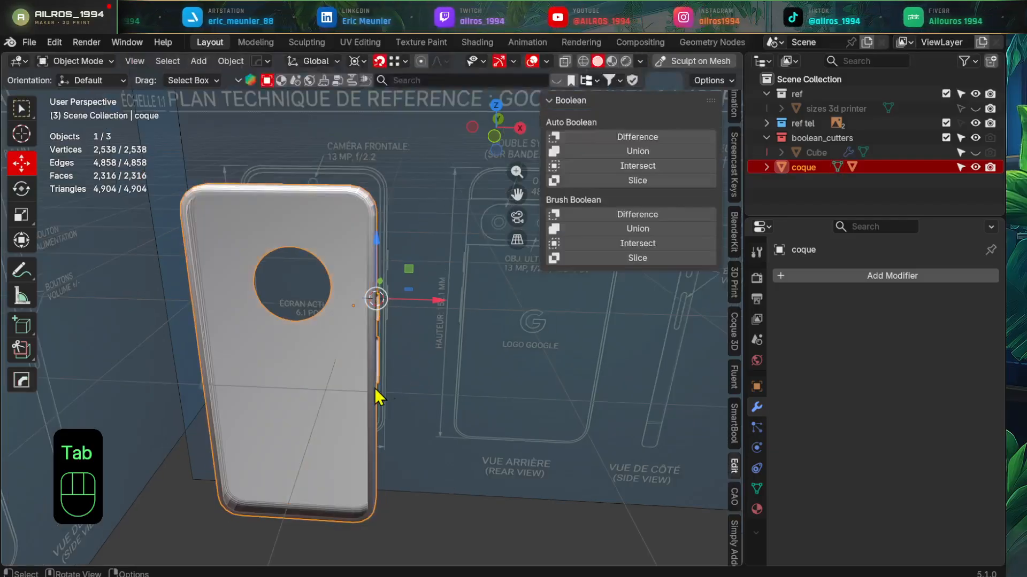
# - Inspect the case's bottom corner, rim and side buttons up close from the front and side
pyautogui.moveTo(378, 394); pyautogui.dragTo(456, 351, button='middle')
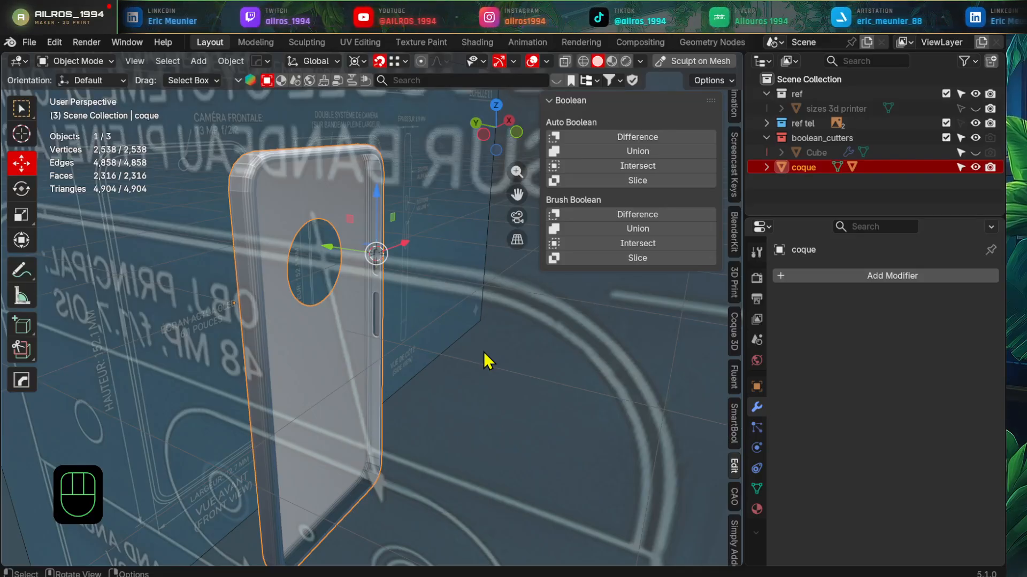
pyautogui.moveTo(487, 362); pyautogui.dragTo(435, 241, button='middle')
pyautogui.scroll(2, 457, 419)
pyautogui.scroll(2, 459, 300)
pyautogui.scroll(1, 444, 255)
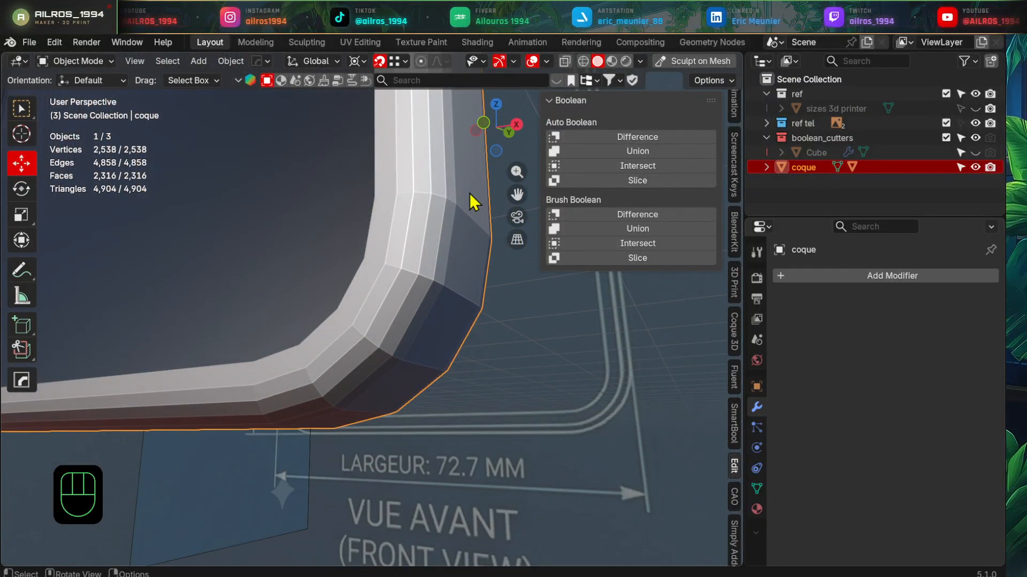
pyautogui.scroll(-3, 415, 359)
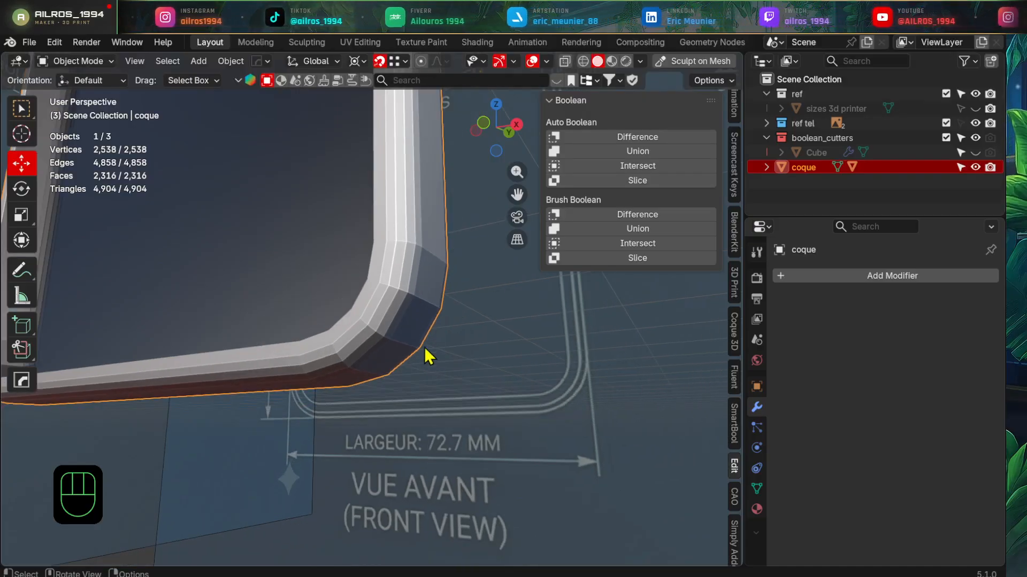
pyautogui.moveTo(426, 355); pyautogui.dragTo(408, 410, button='middle')
pyautogui.keyDown('shift'); pyautogui.moveTo(359, 208); pyautogui.dragTo(423, 347, button='middle'); pyautogui.keyUp('shift')
pyautogui.keyDown('shift'); pyautogui.moveTo(452, 346); pyautogui.dragTo(443, 287, button='middle'); pyautogui.keyUp('shift')
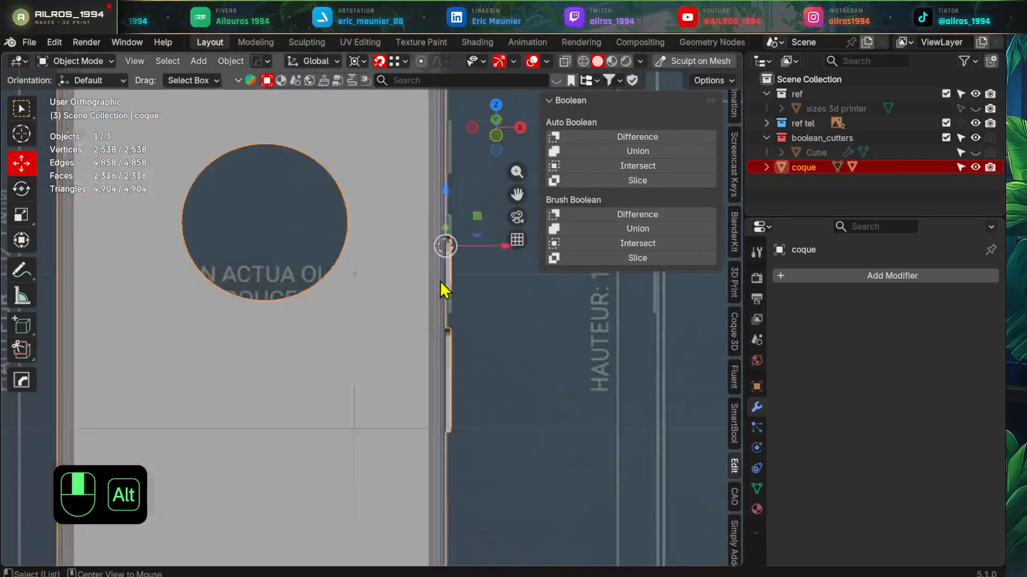
pyautogui.scroll(-5, 436, 374)
pyautogui.keyDown('shift'); pyautogui.moveTo(435, 373); pyautogui.dragTo(368, 397, button='middle'); pyautogui.keyUp('shift')
# - In Edit Mode, merge the whole case mesh by distance and recalculate its normals
pyautogui.press('Tab')
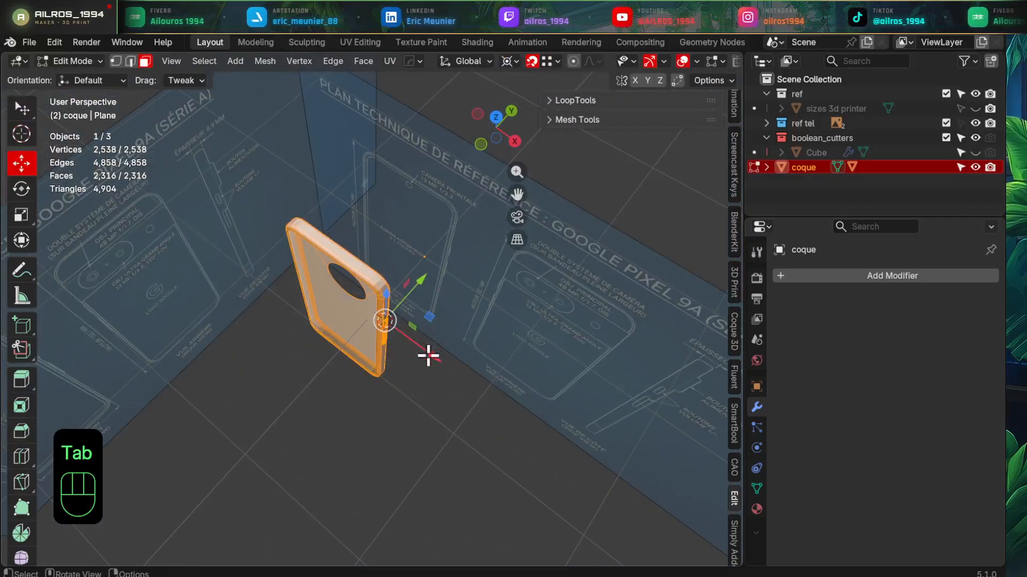
pyautogui.scroll(3, 428, 355)
pyautogui.keyDown('shift'); pyautogui.moveTo(428, 354); pyautogui.dragTo(466, 410, button='middle'); pyautogui.keyUp('shift')
pyautogui.keyDown('shift'); pyautogui.moveTo(465, 314); pyautogui.dragTo(446, 359, button='middle'); pyautogui.keyUp('shift')
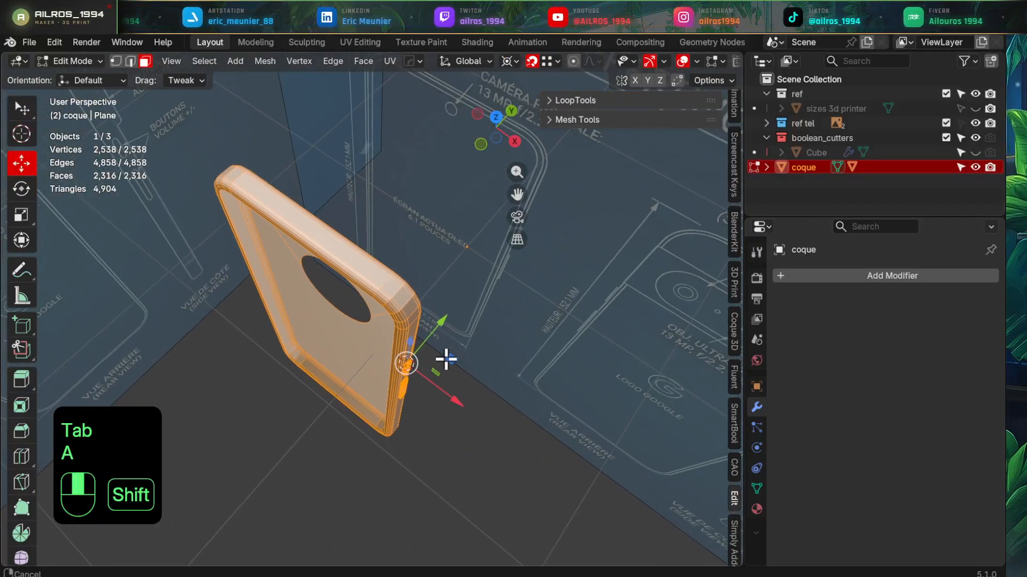
pyautogui.press('m')
pyautogui.click(448, 360)
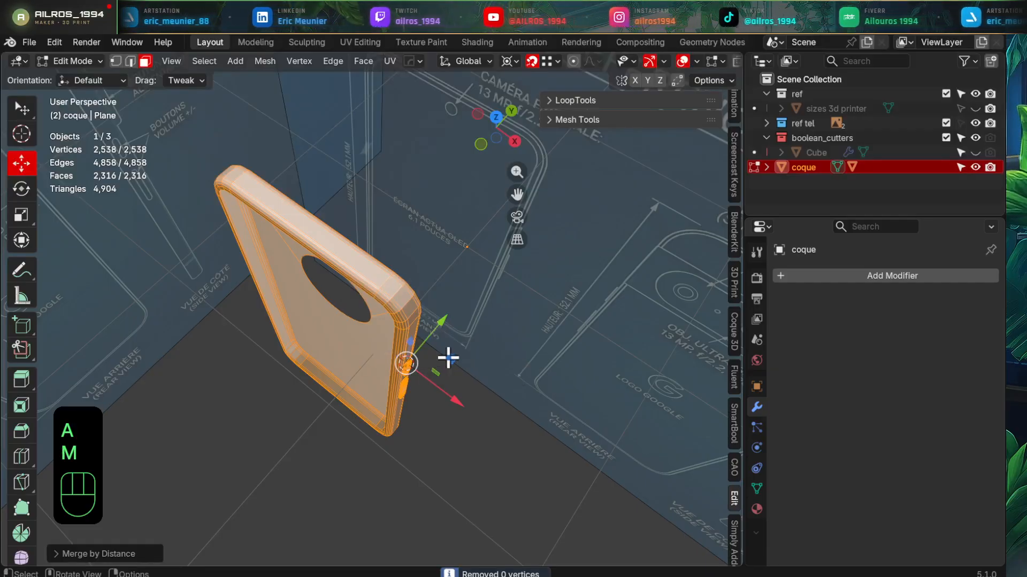
pyautogui.hotkey('alt', 'n')
pyautogui.click(449, 358)
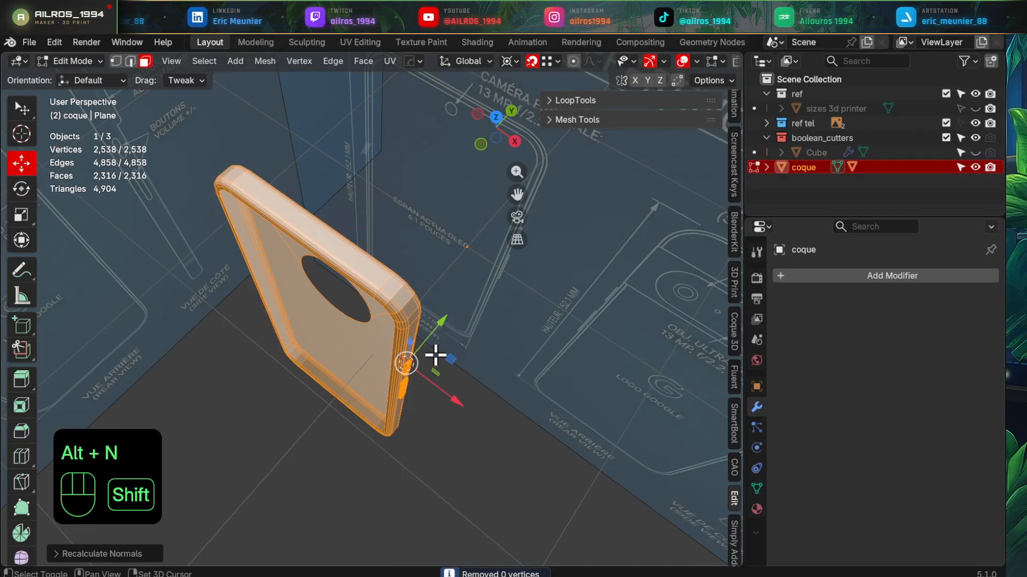
pyautogui.keyDown('shift'); pyautogui.moveTo(435, 355); pyautogui.dragTo(446, 358, button='middle'); pyautogui.keyUp('shift')
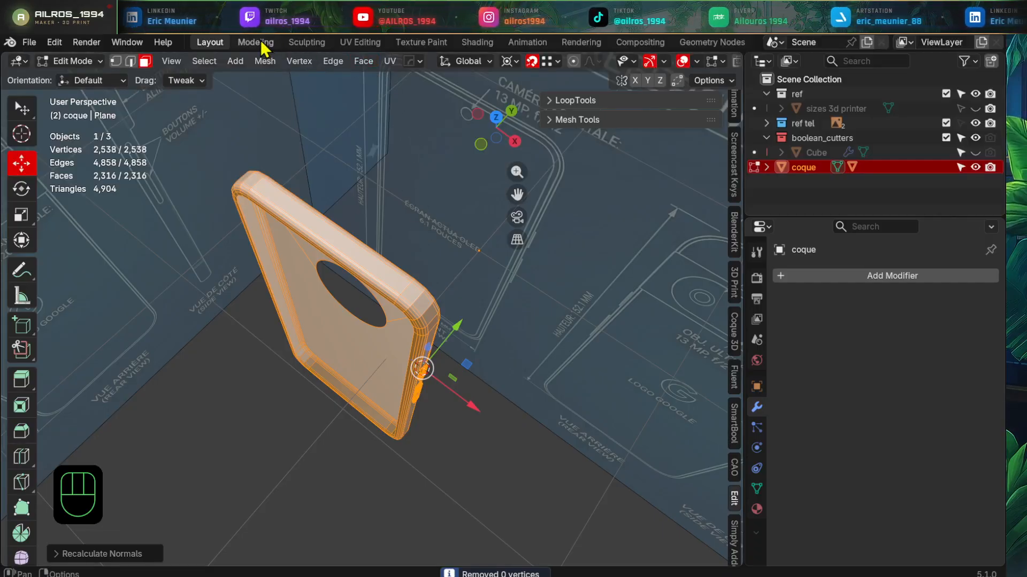
# - Clean up the whole case mesh with Degenerate Dissolve
pyautogui.click(264, 59)
pyautogui.moveTo(341, 400)
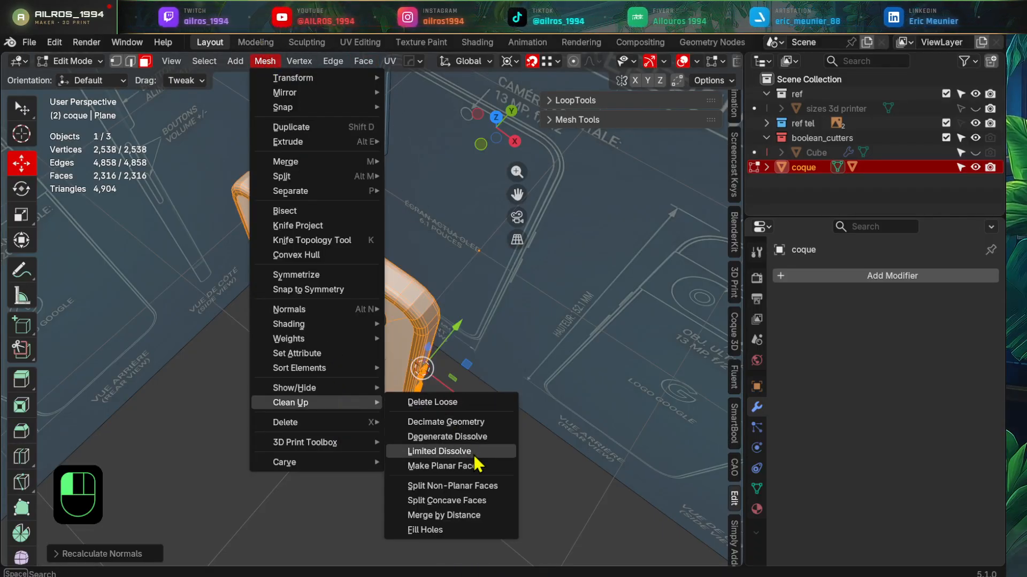
pyautogui.click(481, 437)
pyautogui.keyDown('shift'); pyautogui.moveTo(508, 458); pyautogui.dragTo(502, 460, button='middle'); pyautogui.keyUp('shift')
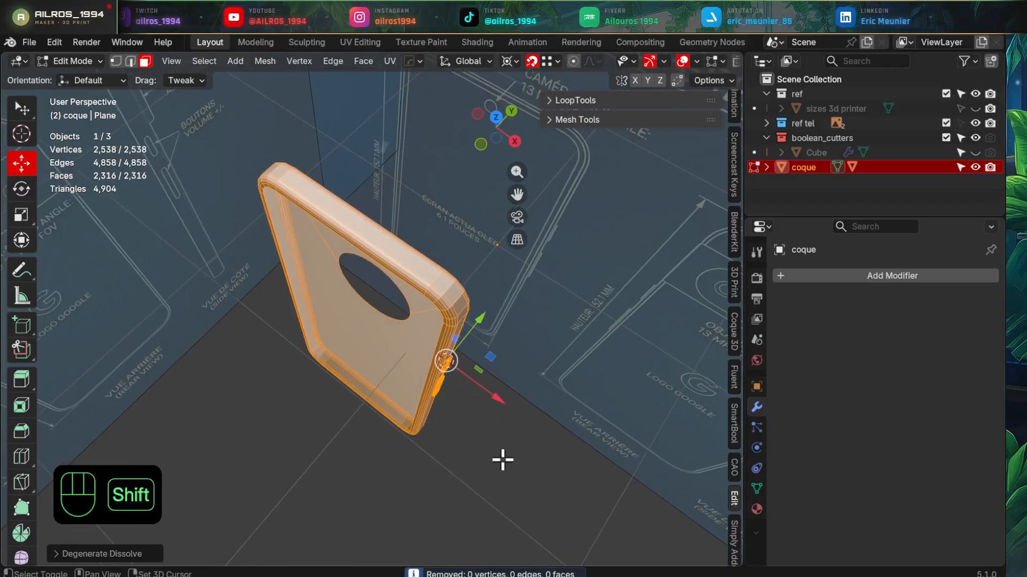
# - Return to Object Mode and apply all transforms to the case
pyautogui.press('Tab')
pyautogui.scroll(2, 477, 393)
pyautogui.hotkey('ctrl', 'a')
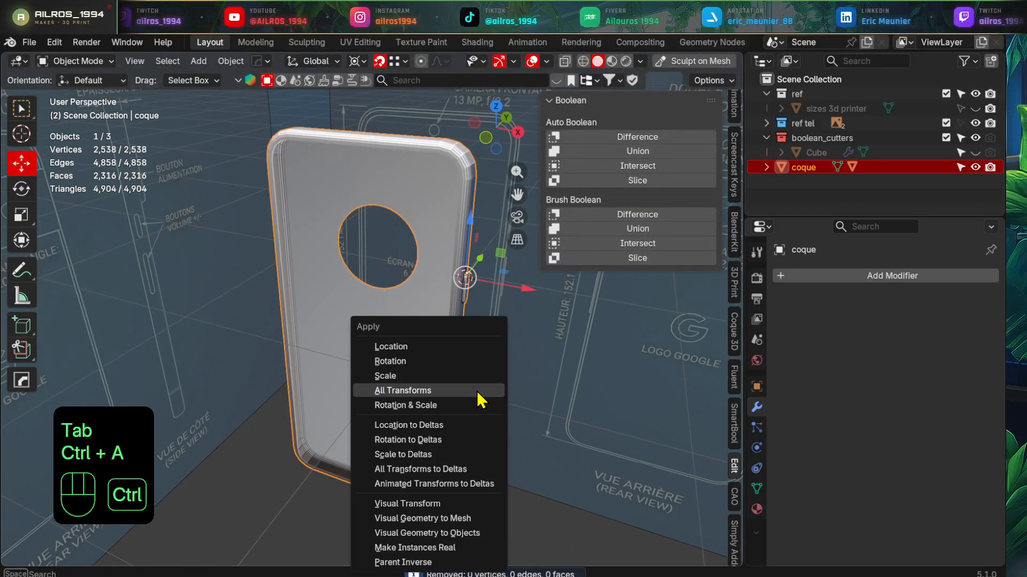
pyautogui.click(473, 391)
pyautogui.moveTo(481, 408)
pyautogui.keyDown('shift'); pyautogui.mouseDown(button='middle')
pyautogui.moveTo(464, 406)
pyautogui.moveTo(472, 402)
pyautogui.mouseUp(button='middle'); pyautogui.keyUp('shift')
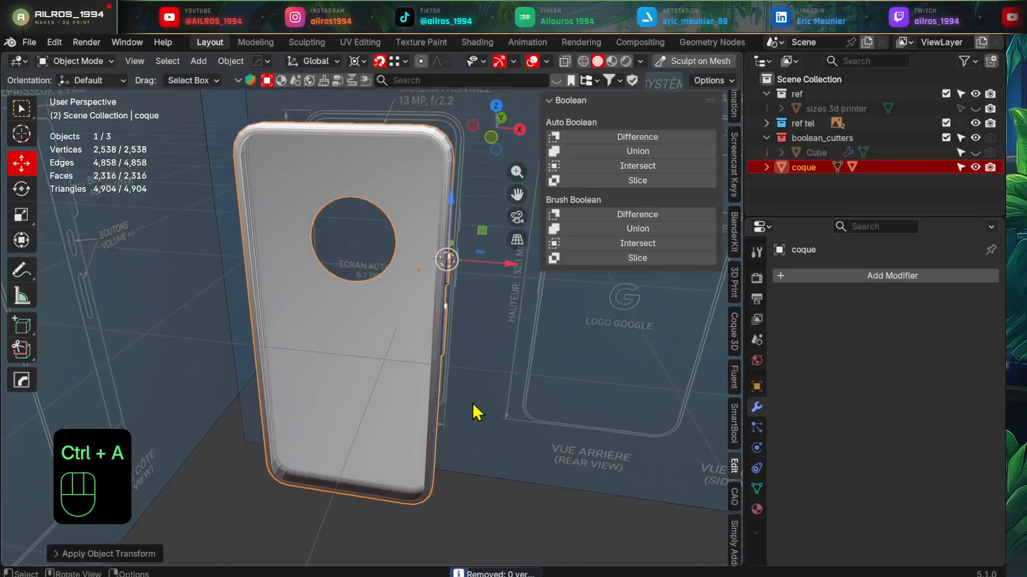
# - Add a Solidify modifier to the case and set its mode to Complex
pyautogui.moveTo(332, 316); pyautogui.dragTo(409, 325, button='middle')
pyautogui.click(907, 274)
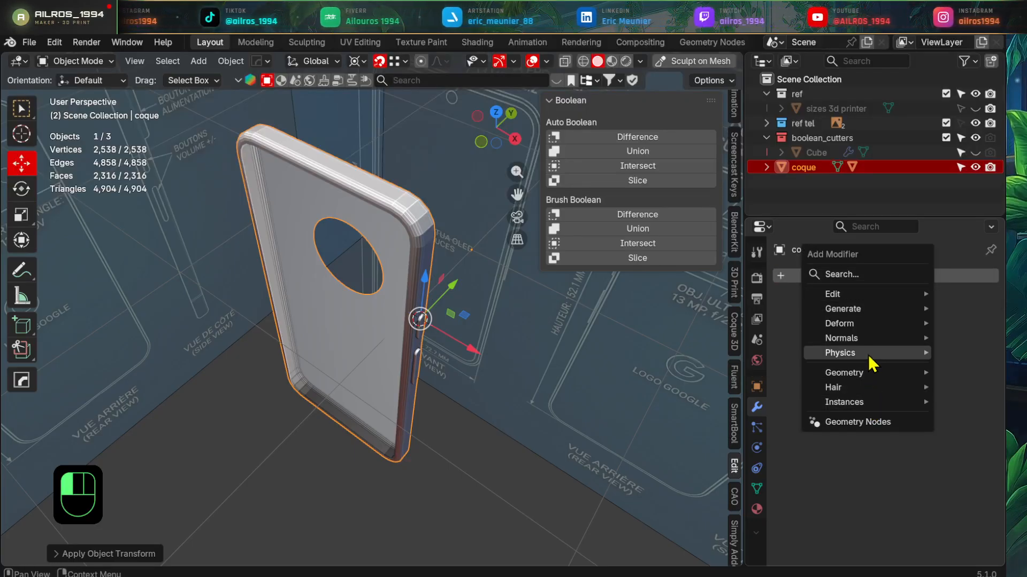
pyautogui.click(866, 275)
pyautogui.write('sol')
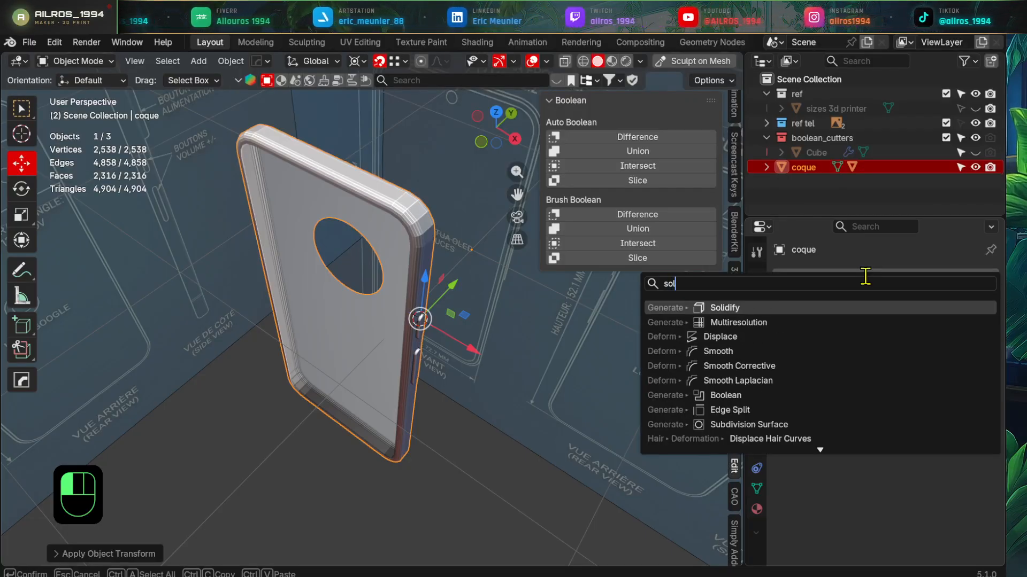
pyautogui.click(784, 304)
pyautogui.scroll(3, 371, 422)
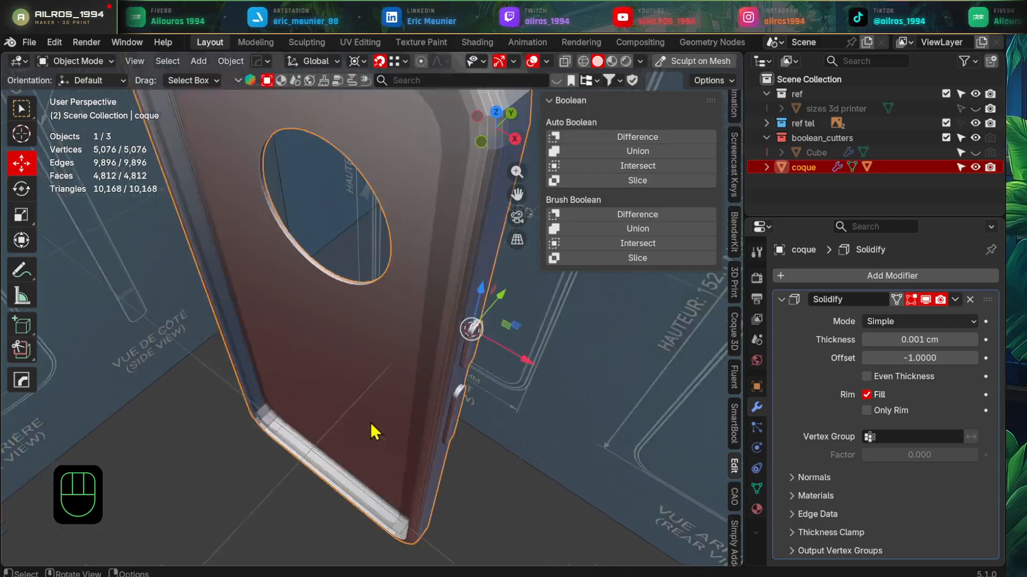
pyautogui.keyDown('shift'); pyautogui.moveTo(370, 422); pyautogui.dragTo(462, 337, button='middle'); pyautogui.keyUp('shift')
pyautogui.click(909, 321)
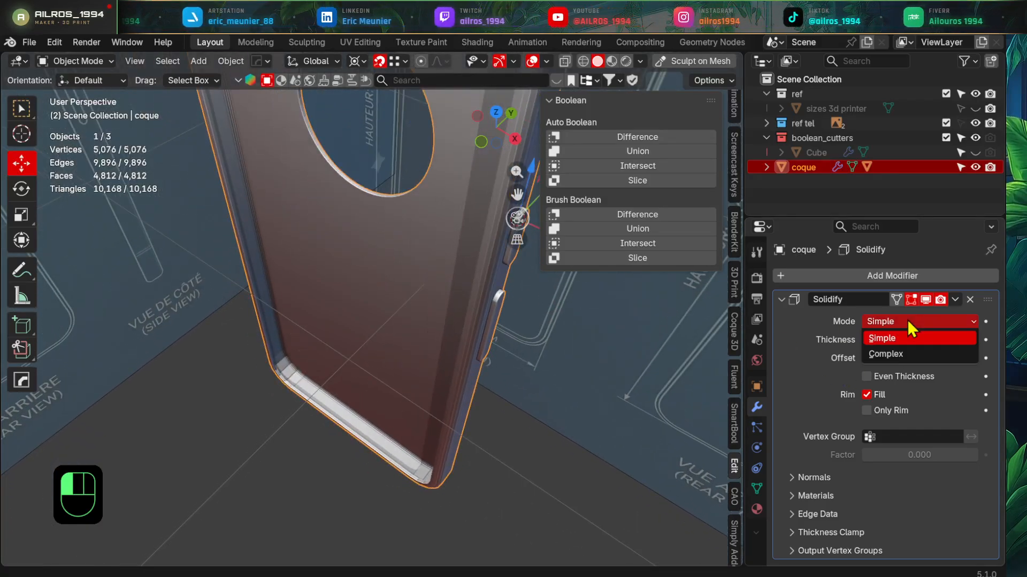
pyautogui.click(905, 357)
pyautogui.keyDown('shift'); pyautogui.moveTo(562, 444); pyautogui.dragTo(522, 394, button='middle'); pyautogui.keyUp('shift')
pyautogui.moveTo(508, 403); pyautogui.dragTo(538, 390, button='middle')
# - Try a Solidify thickness of 0.0208 cm with the offset at 1.0000
pyautogui.moveTo(909, 377); pyautogui.dragTo(949, 377)
pyautogui.keyDown('shift'); pyautogui.moveTo(508, 497); pyautogui.dragTo(498, 551, button='middle'); pyautogui.keyUp('shift')
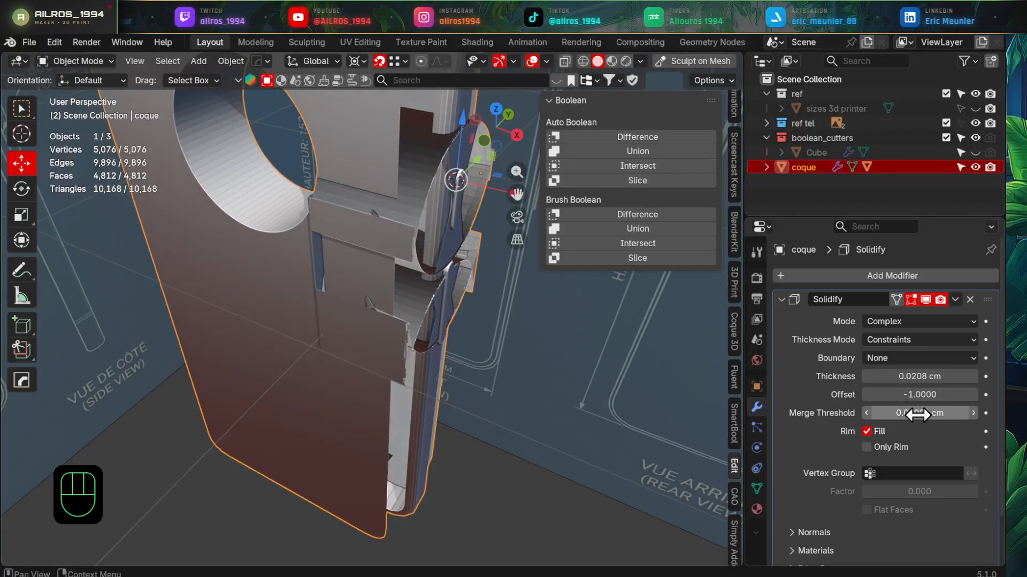
pyautogui.moveTo(896, 398); pyautogui.dragTo(982, 398)
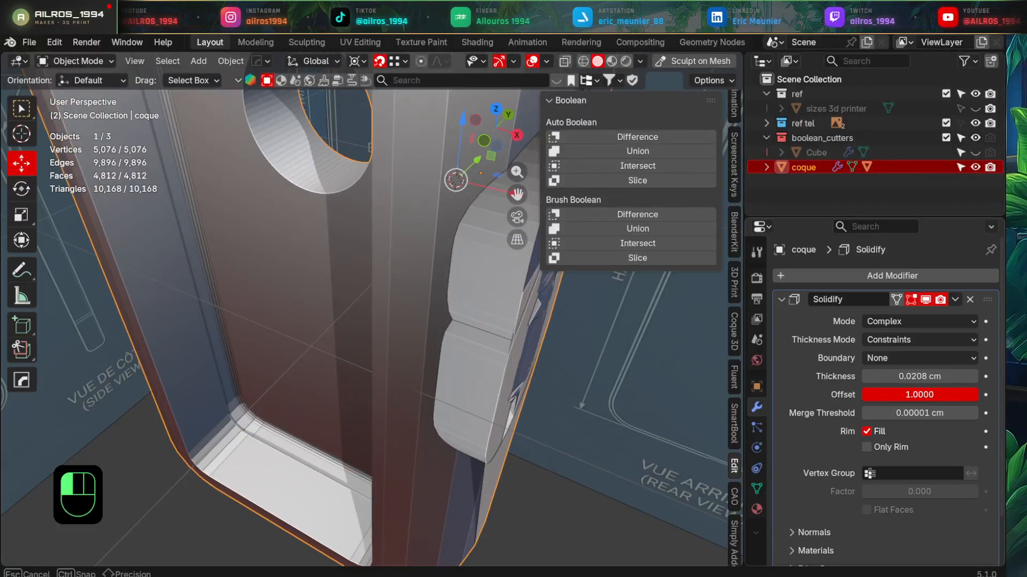
pyautogui.press('Escape')
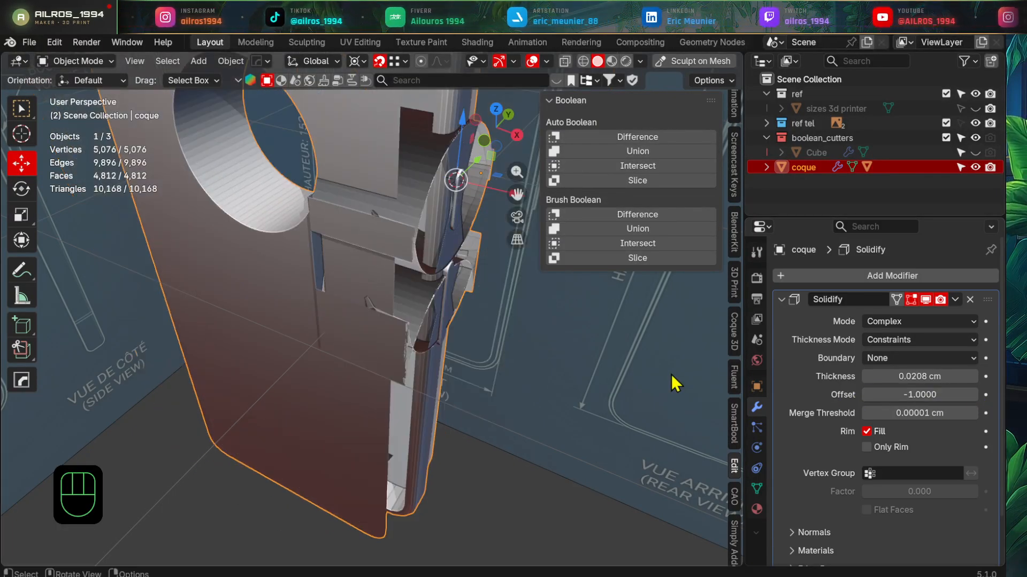
# - Try a Solidify thickness of 0.0006 cm, then 0.001 cm with the offset at 1.0000, checking the camera opening's edge
pyautogui.moveTo(942, 378); pyautogui.dragTo(869, 378)
pyautogui.scroll(2, 534, 428)
pyautogui.keyDown('shift'); pyautogui.moveTo(490, 408); pyautogui.dragTo(386, 298, button='middle'); pyautogui.keyUp('shift')
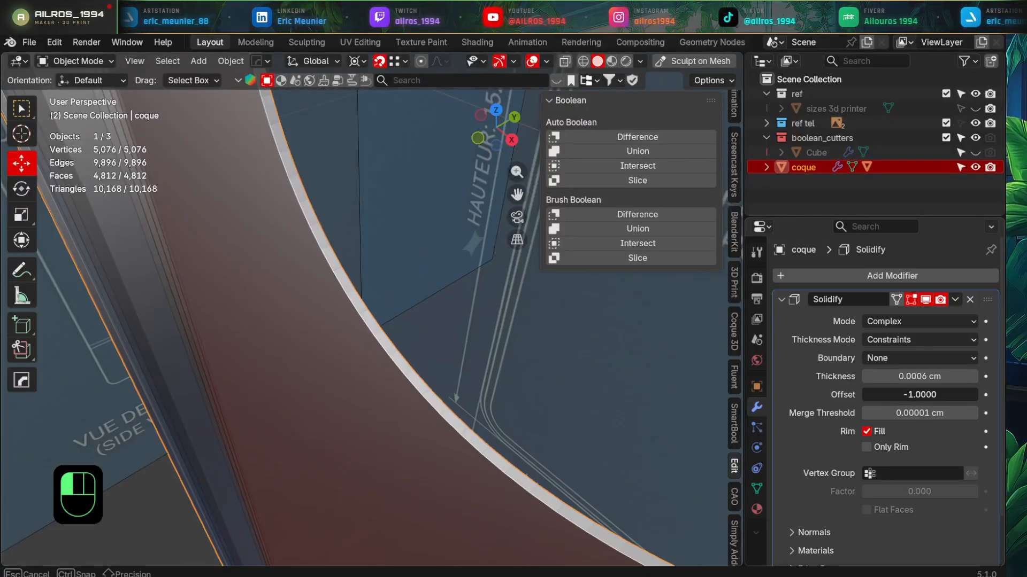
pyautogui.moveTo(919, 394)
pyautogui.mouseDown()
pyautogui.moveTo(962, 394)
pyautogui.moveTo(919, 395)
pyautogui.mouseUp()
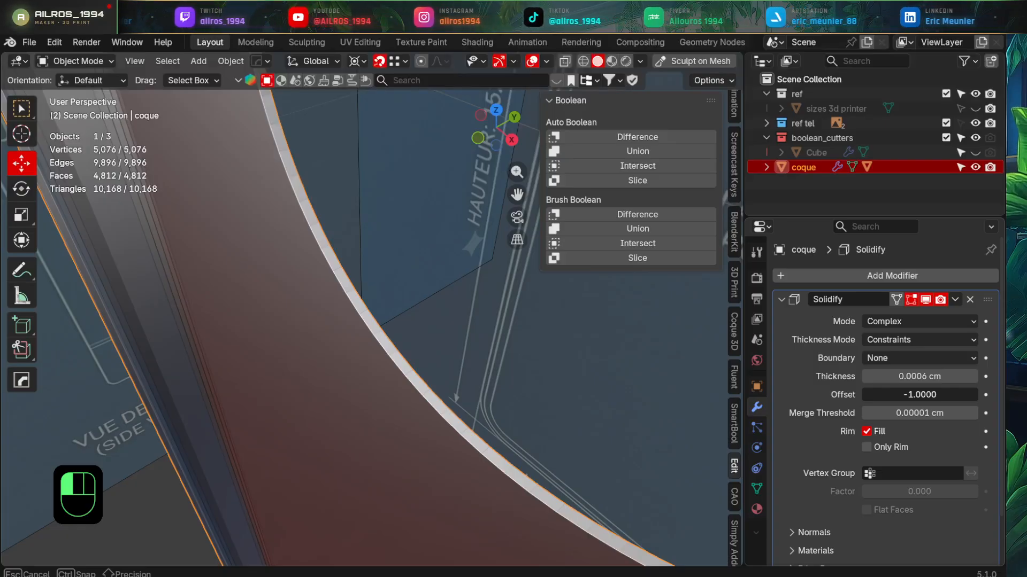
pyautogui.moveTo(920, 395); pyautogui.dragTo(962, 395)
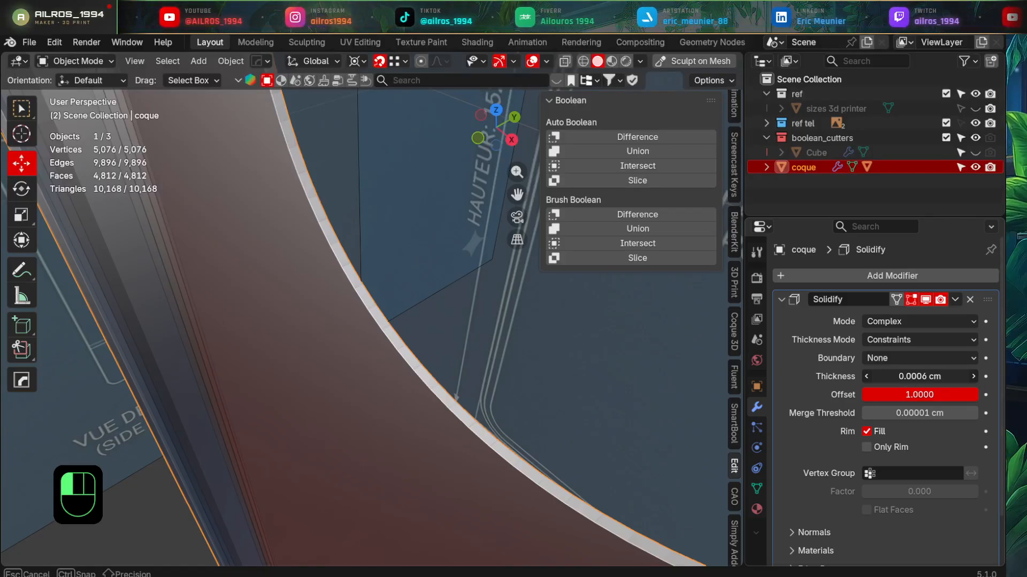
pyautogui.moveTo(962, 395); pyautogui.dragTo(912, 394)
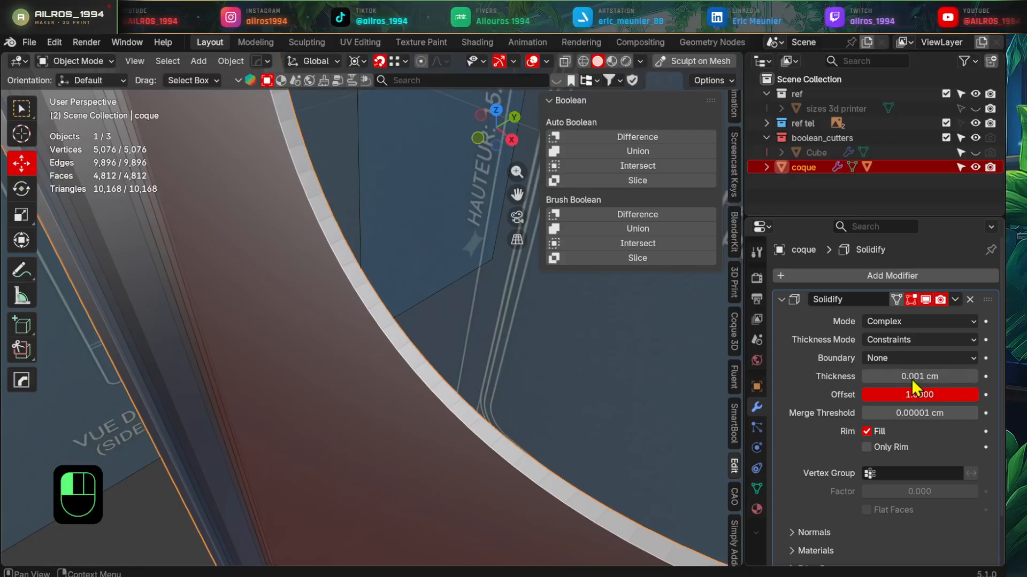
# - Set the Solidify thickness to 0.00028 cm and the offset to -1.0000, checking the effect on the volume button
pyautogui.scroll(-5, 497, 422)
pyautogui.moveTo(492, 423); pyautogui.dragTo(322, 366, button='middle')
pyautogui.moveTo(213, 358); pyautogui.dragTo(484, 338, button='middle')
pyautogui.moveTo(632, 357); pyautogui.dragTo(513, 337, button='middle')
pyautogui.moveTo(919, 377)
pyautogui.mouseDown()
pyautogui.moveTo(895, 376)
pyautogui.moveTo(924, 376)
pyautogui.mouseUp()
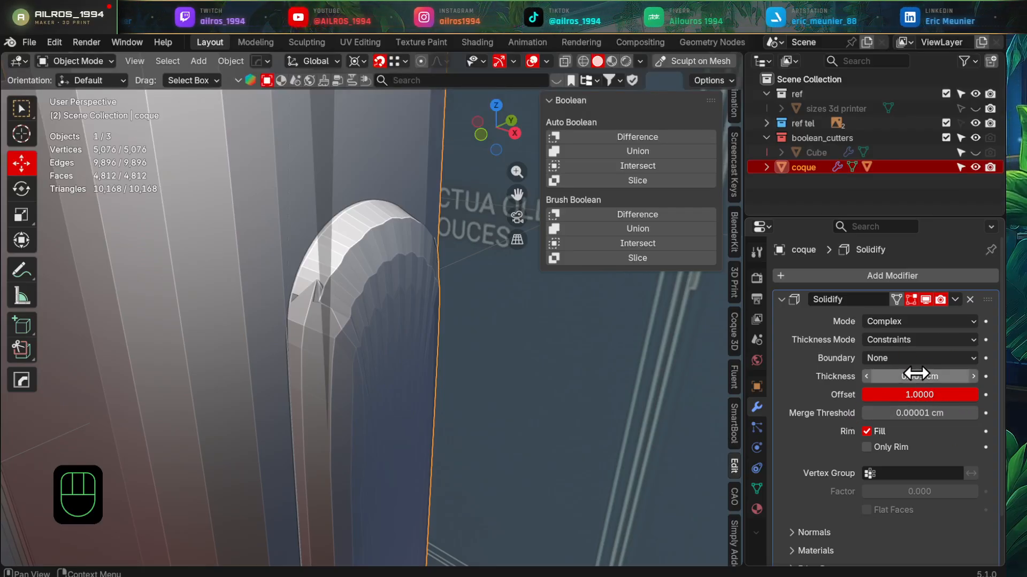
pyautogui.moveTo(920, 377); pyautogui.dragTo(901, 377)
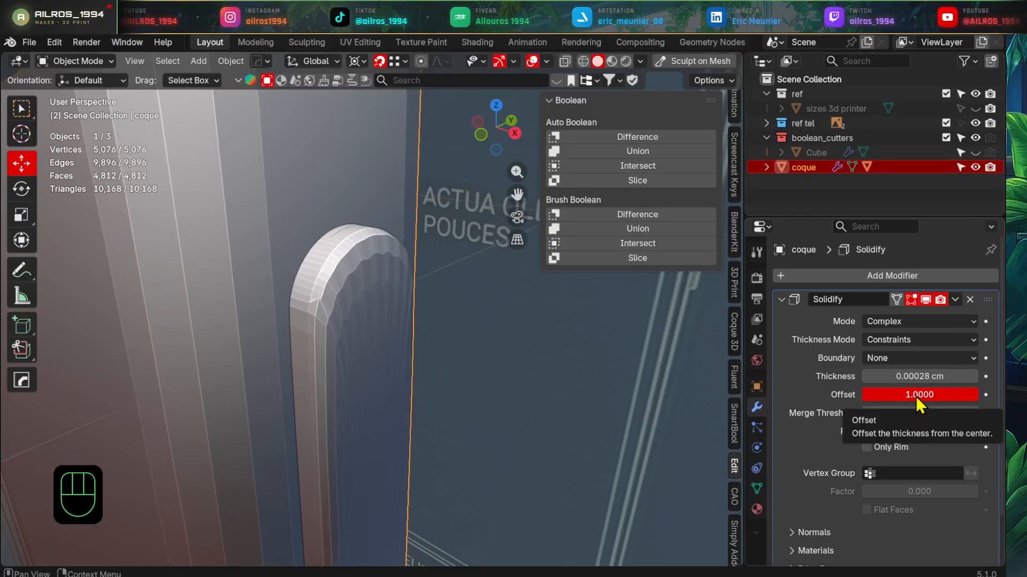
pyautogui.press('-')
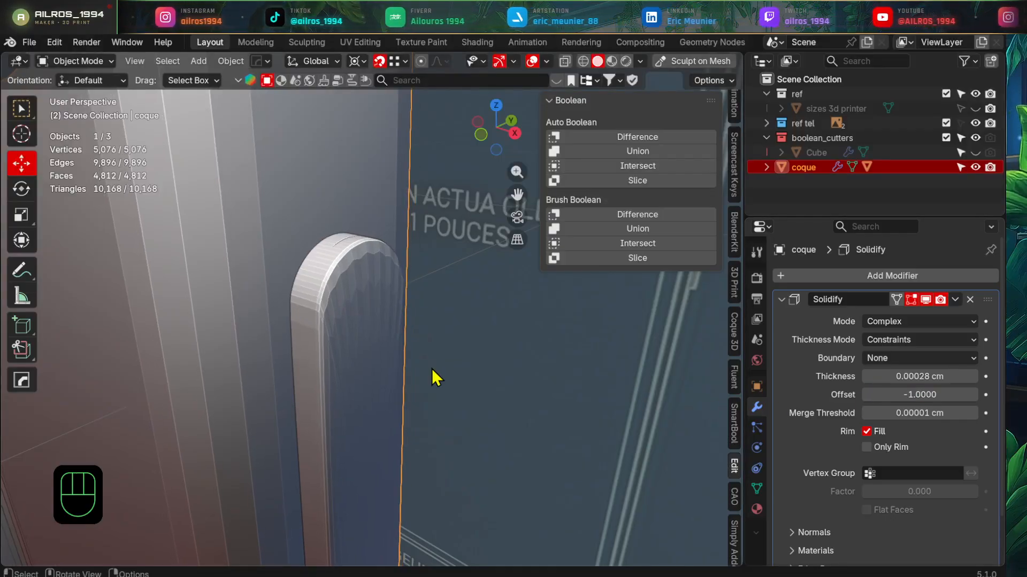
# - Examine the thickened case's side, volume buttons and interior
pyautogui.moveTo(432, 369); pyautogui.dragTo(529, 349, button='middle')
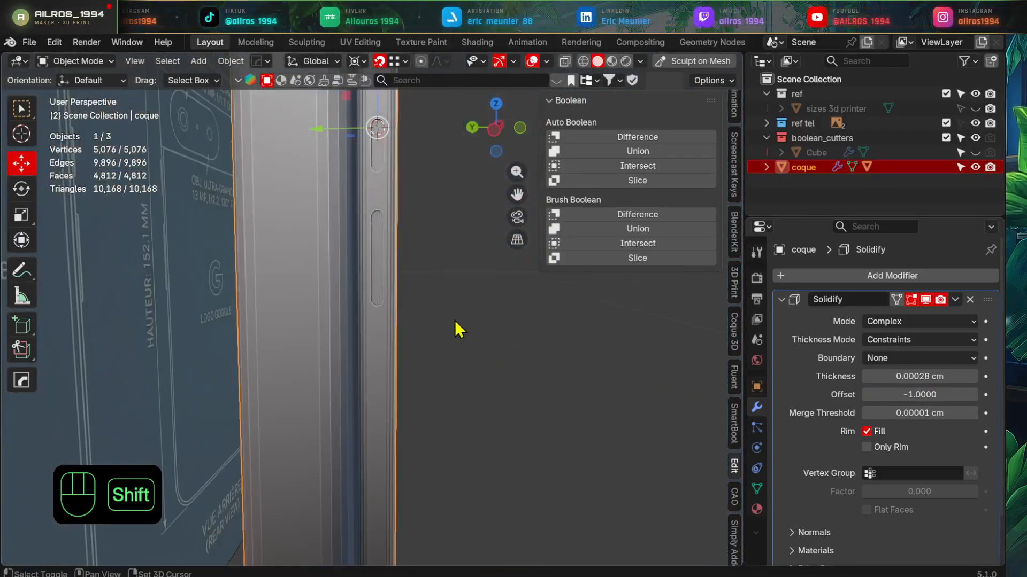
pyautogui.keyDown('shift'); pyautogui.moveTo(455, 320); pyautogui.dragTo(433, 356, button='middle'); pyautogui.keyUp('shift')
pyautogui.scroll(-4, 366, 345)
pyautogui.keyDown('shift'); pyautogui.moveTo(416, 296); pyautogui.dragTo(413, 325, button='middle'); pyautogui.keyUp('shift')
pyautogui.moveTo(446, 282); pyautogui.dragTo(425, 349, button='middle')
pyautogui.scroll(3, 425, 349)
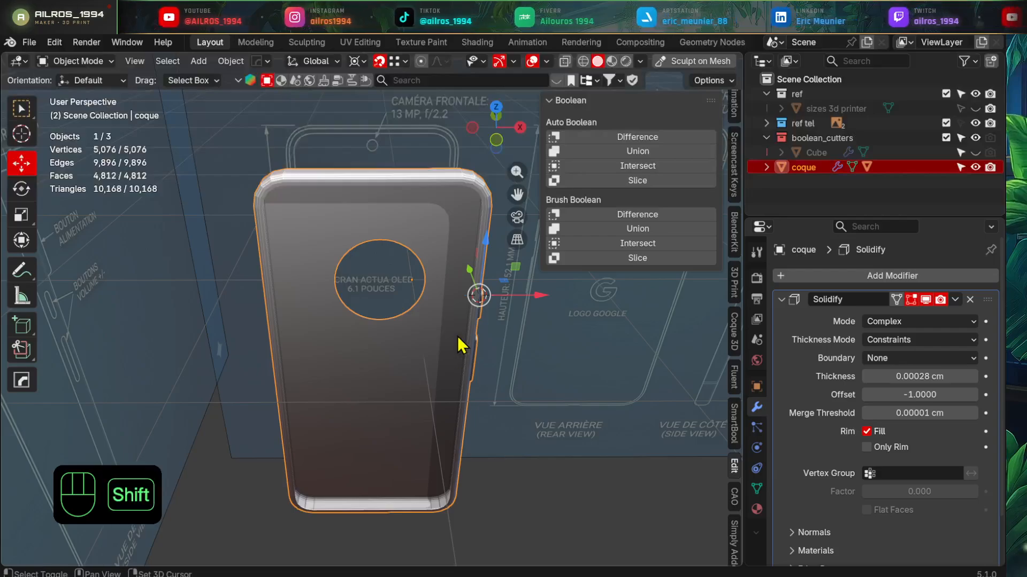
# - In the front orthographic view, clip the display to the half of the case opposite the volume buttons
pyautogui.keyDown('alt'); pyautogui.moveTo(384, 286); pyautogui.dragTo(380, 387, button='middle'); pyautogui.keyUp('alt')
pyautogui.scroll(-2, 390, 413)
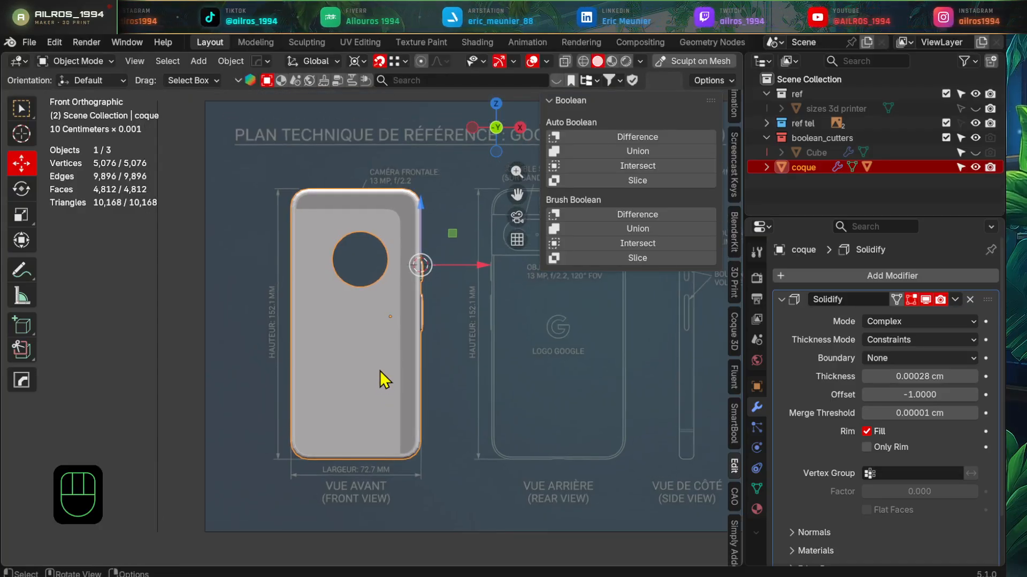
pyautogui.hotkey('alt', 'b')
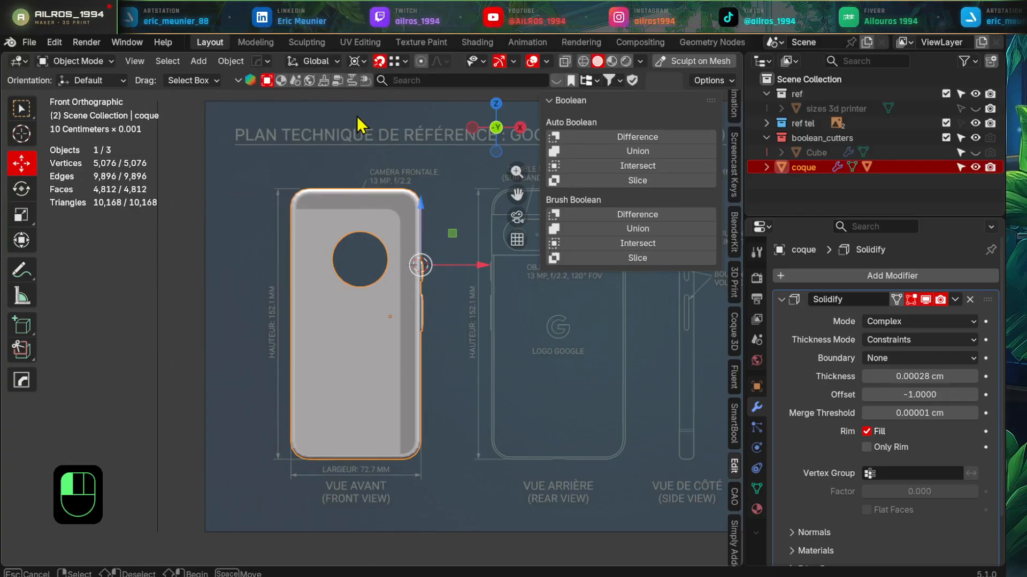
pyautogui.moveTo(345, 204); pyautogui.dragTo(146, 531)
# - Examine the clipped case's cut edge and wall from several angles and in the top view
pyautogui.moveTo(145, 532); pyautogui.dragTo(482, 410, button='middle')
pyautogui.scroll(4, 298, 203)
pyautogui.scroll(-3, 332, 374)
pyautogui.scroll(-4, 481, 410)
pyautogui.keyDown('shift'); pyautogui.moveTo(435, 455); pyautogui.dragTo(369, 394, button='middle'); pyautogui.keyUp('shift')
pyautogui.moveTo(304, 388); pyautogui.dragTo(314, 426, button='middle')
pyautogui.moveTo(297, 348); pyautogui.dragTo(537, 480, button='middle')
pyautogui.scroll(2, 293, 380)
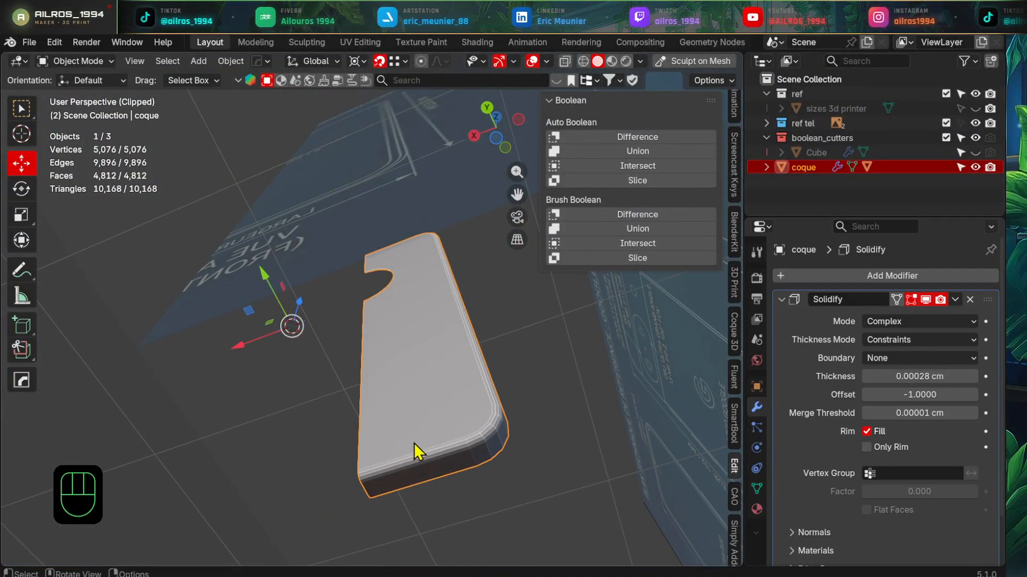
pyautogui.press('KP_6')
pyautogui.press('KP_6')
pyautogui.press('KP_6')
pyautogui.press('KP_6')
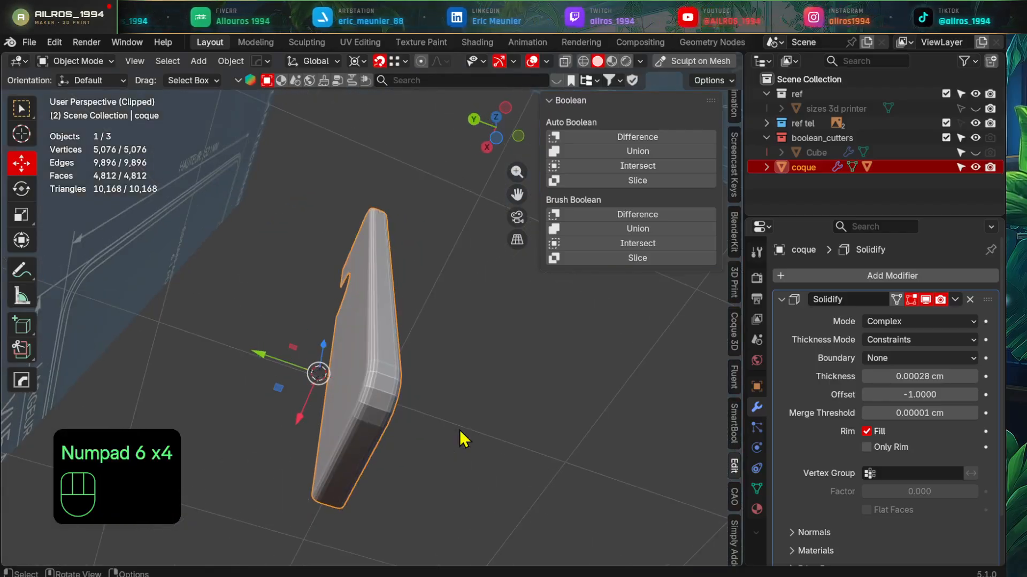
pyautogui.press('KP_4')
pyautogui.press('KP_4')
pyautogui.press('KP_4')
pyautogui.press('KP_4')
pyautogui.press('KP_4')
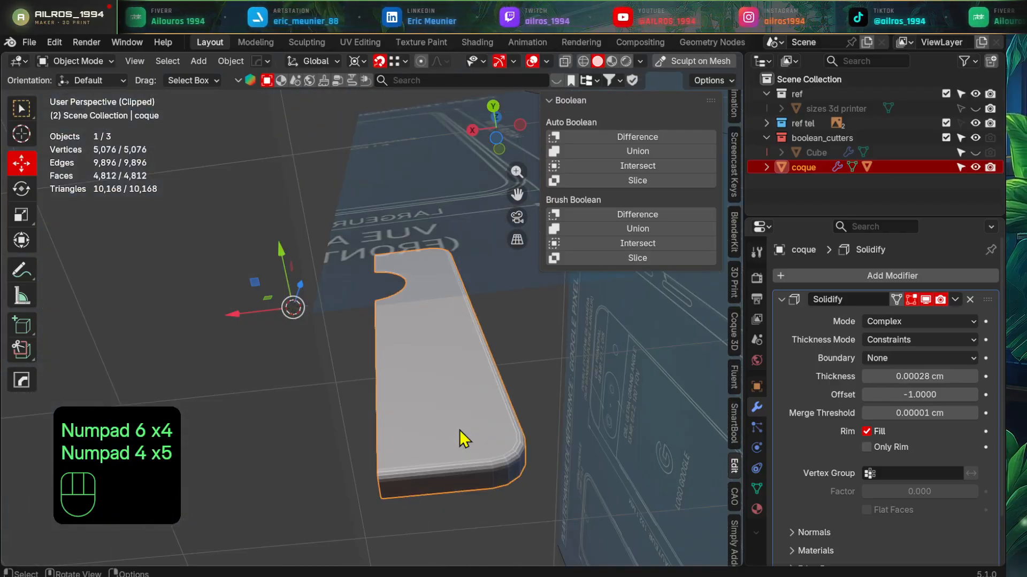
pyautogui.press('KP_7')
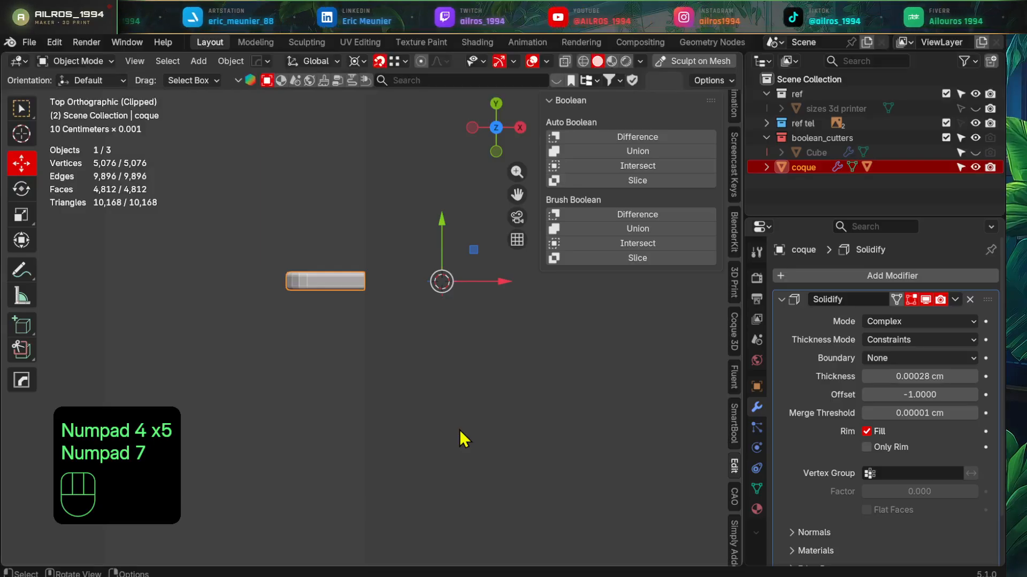
# - Examine the clipped case half from the front, inside and back, and clear the display clipping
pyautogui.press('KP_2')
pyautogui.press('KP_2')
pyautogui.press('KP_2')
pyautogui.press('KP_2')
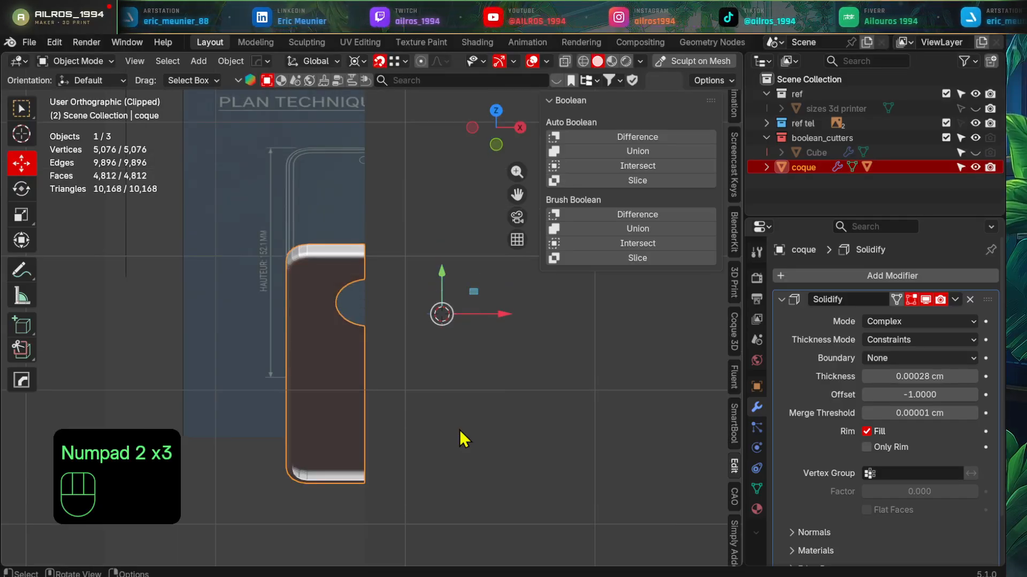
pyautogui.press('KP_6')
pyautogui.press('KP_6')
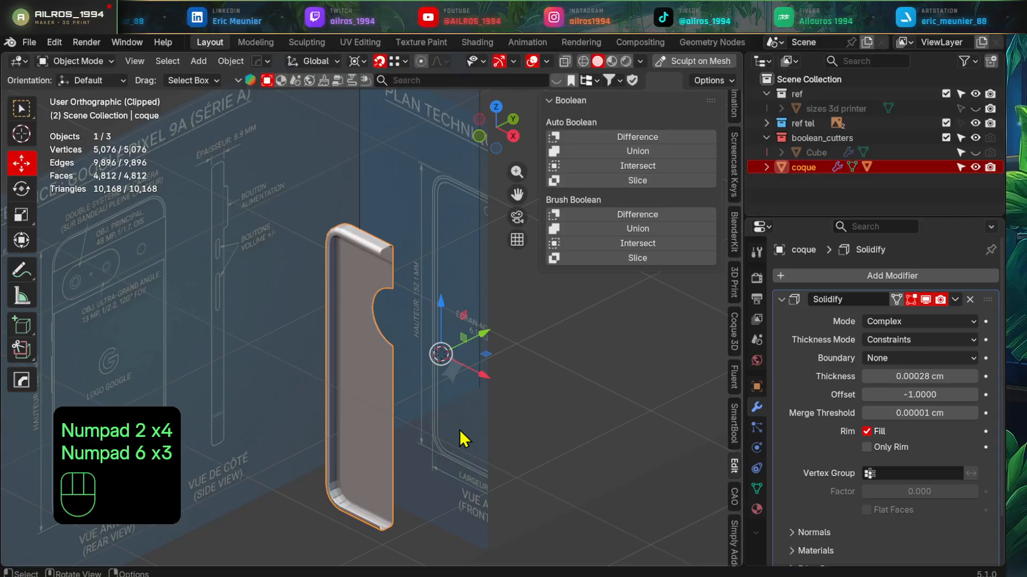
pyautogui.moveTo(500, 134); pyautogui.dragTo(428, 176)
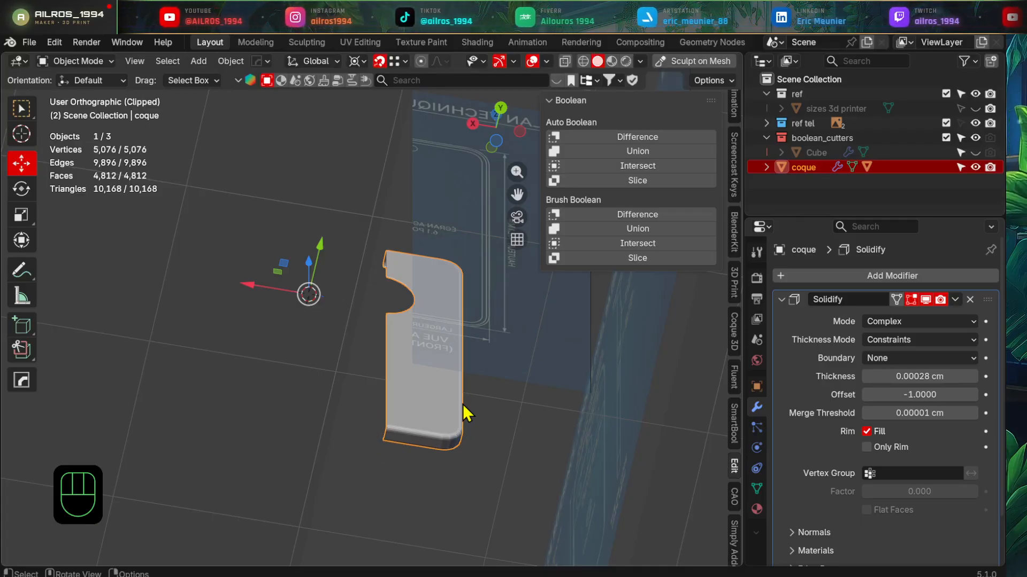
pyautogui.hotkey('alt', 'b')
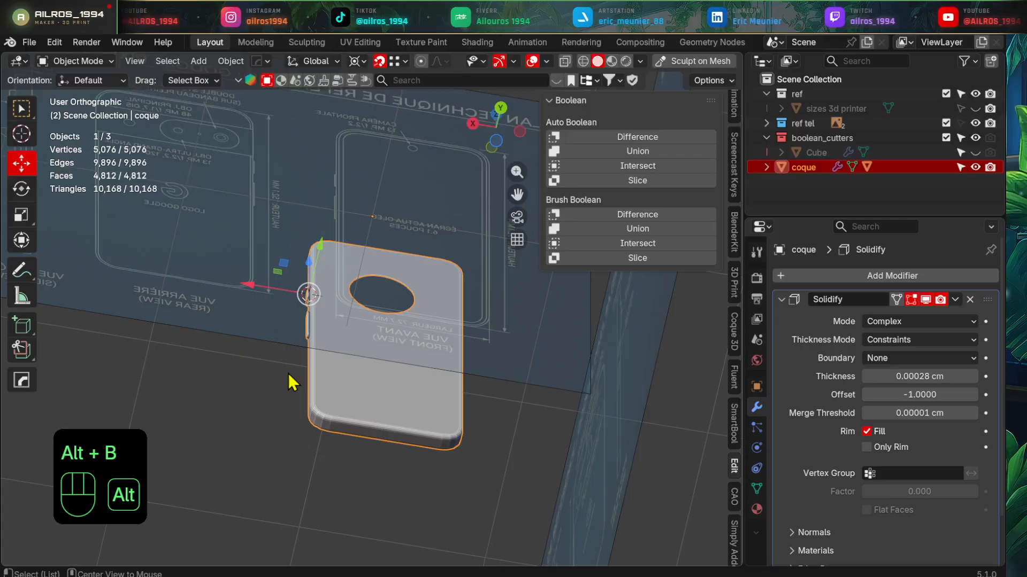
# - Clip the display to the case's lower corner opposite the volume buttons and examine the cut wall from several angles
pyautogui.hotkey('alt', 'b')
pyautogui.moveTo(330, 367); pyautogui.dragTo(618, 552)
pyautogui.moveTo(615, 551); pyautogui.dragTo(518, 507, button='middle')
pyautogui.keyDown('shift'); pyautogui.moveTo(423, 460); pyautogui.dragTo(394, 355, button='middle'); pyautogui.keyUp('shift')
pyautogui.scroll(7, 393, 351)
pyautogui.keyDown('shift'); pyautogui.moveTo(399, 415); pyautogui.dragTo(398, 385, button='middle'); pyautogui.keyUp('shift')
pyautogui.scroll(-3, 434, 273)
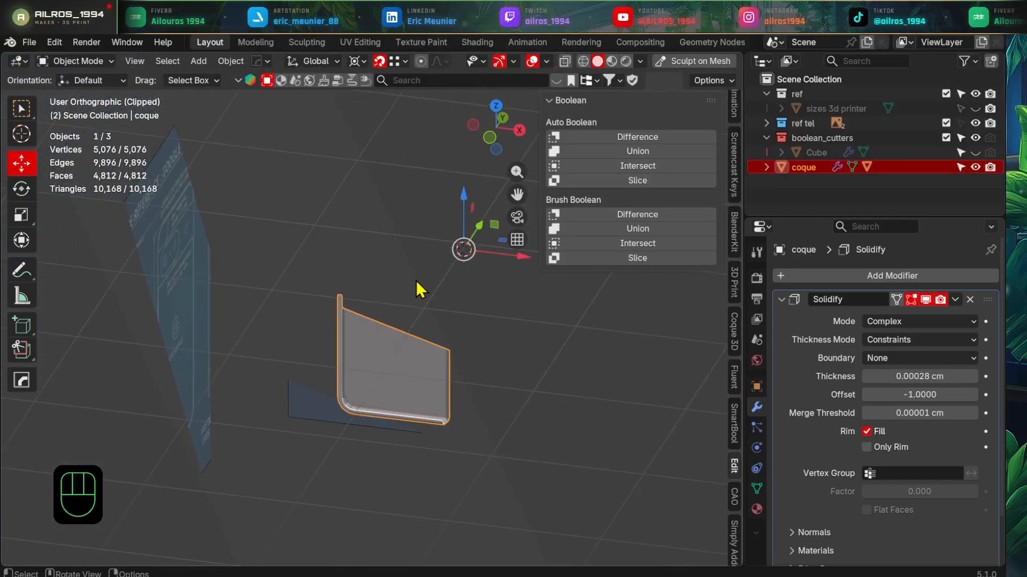
pyautogui.keyDown('alt'); pyautogui.moveTo(420, 289); pyautogui.dragTo(393, 389, button='middle'); pyautogui.keyUp('alt')
pyautogui.scroll(-4, 406, 393)
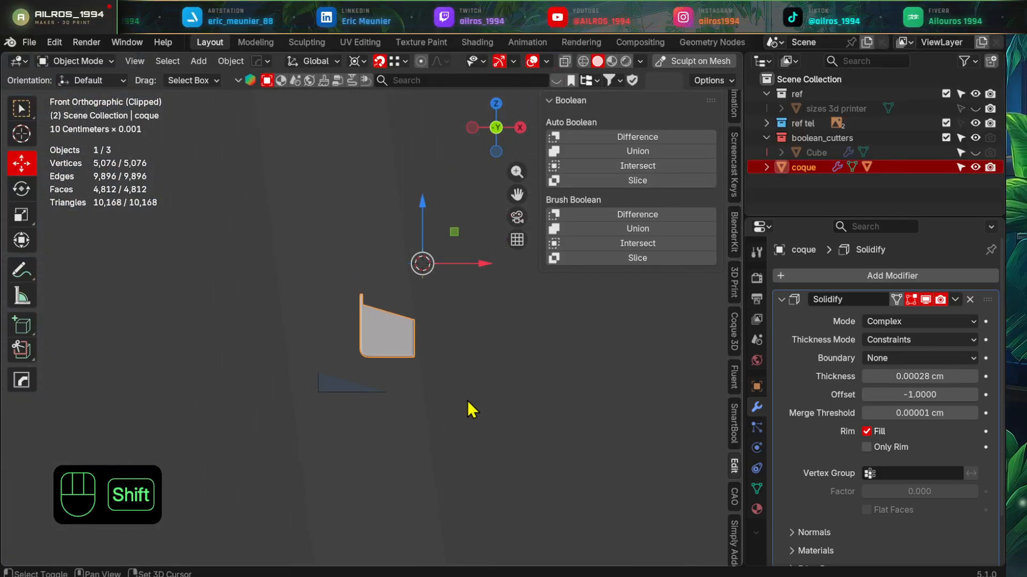
pyautogui.keyDown('shift'); pyautogui.moveTo(468, 397); pyautogui.dragTo(445, 400, button='middle'); pyautogui.keyUp('shift')
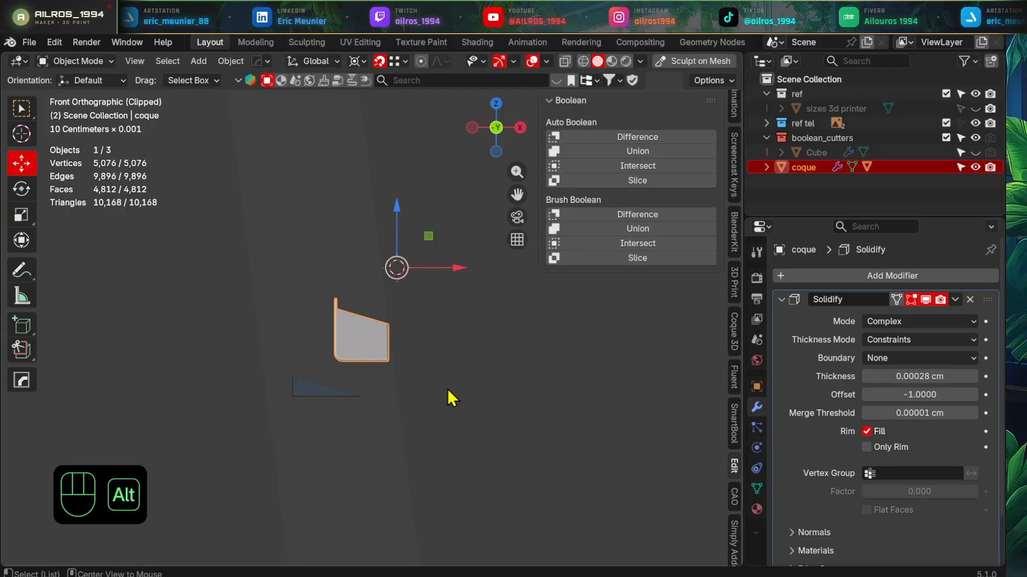
# - Clear the display clipping and inspect the whole case's lower edge and interior up close
pyautogui.hotkey('alt', 'b')
pyautogui.moveTo(449, 396); pyautogui.dragTo(409, 433, button='middle')
pyautogui.scroll(4, 407, 432)
pyautogui.keyDown('shift'); pyautogui.moveTo(363, 407); pyautogui.dragTo(380, 403, button='middle'); pyautogui.keyUp('shift')
pyautogui.click(379, 403)
pyautogui.scroll(3, 342, 398)
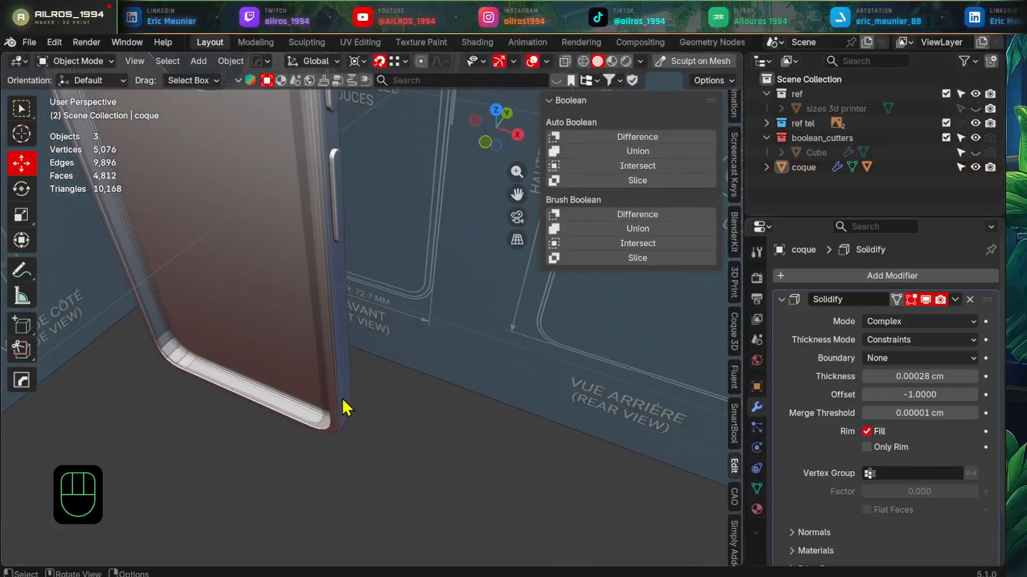
# - Select the phone case and apply all of its transforms
pyautogui.keyDown('shift'); pyautogui.moveTo(275, 382); pyautogui.dragTo(367, 430, button='middle'); pyautogui.keyUp('shift')
pyautogui.click(322, 390)
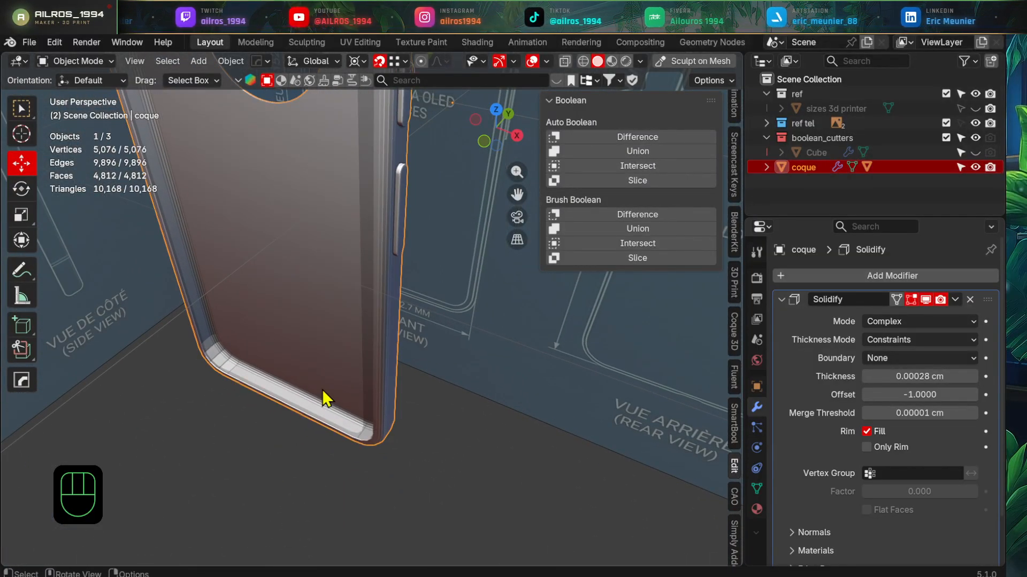
pyautogui.scroll(-2, 322, 391)
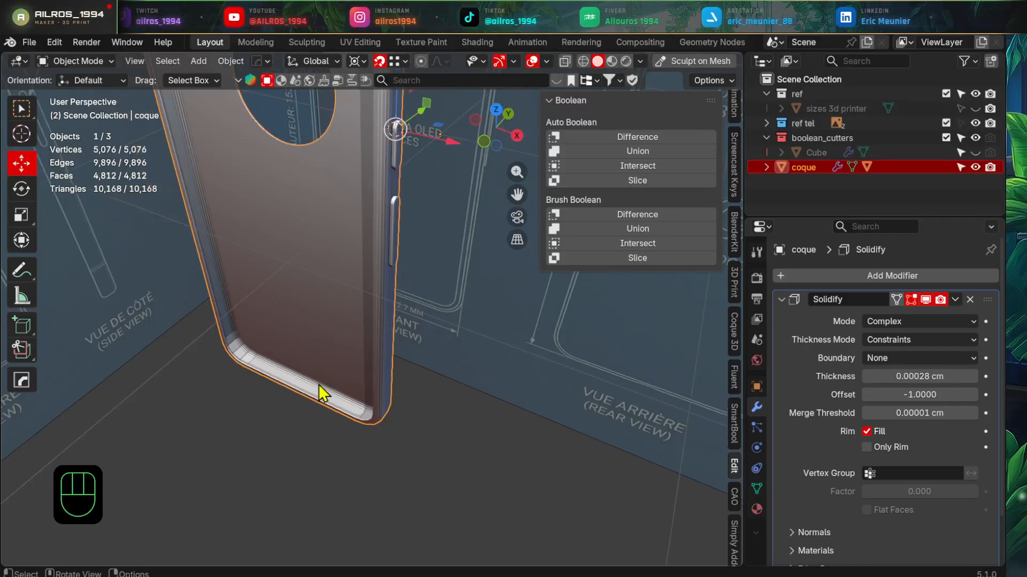
pyautogui.keyDown('shift'); pyautogui.moveTo(318, 384); pyautogui.dragTo(341, 419, button='middle'); pyautogui.keyUp('shift')
pyautogui.hotkey('ctrl', 'a')
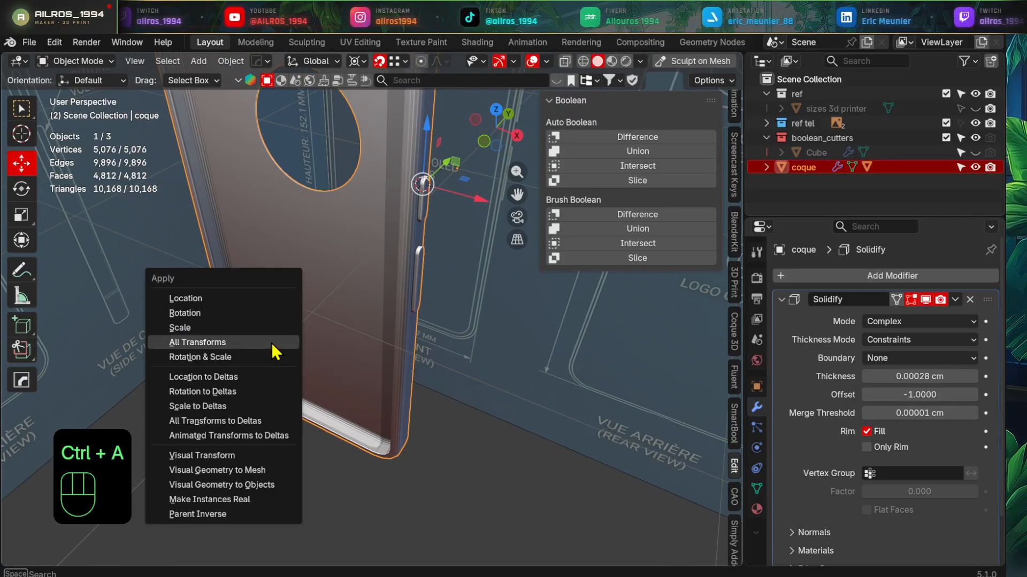
pyautogui.click(272, 347)
# - Open the STL export for the selected phone case
pyautogui.click(31, 41)
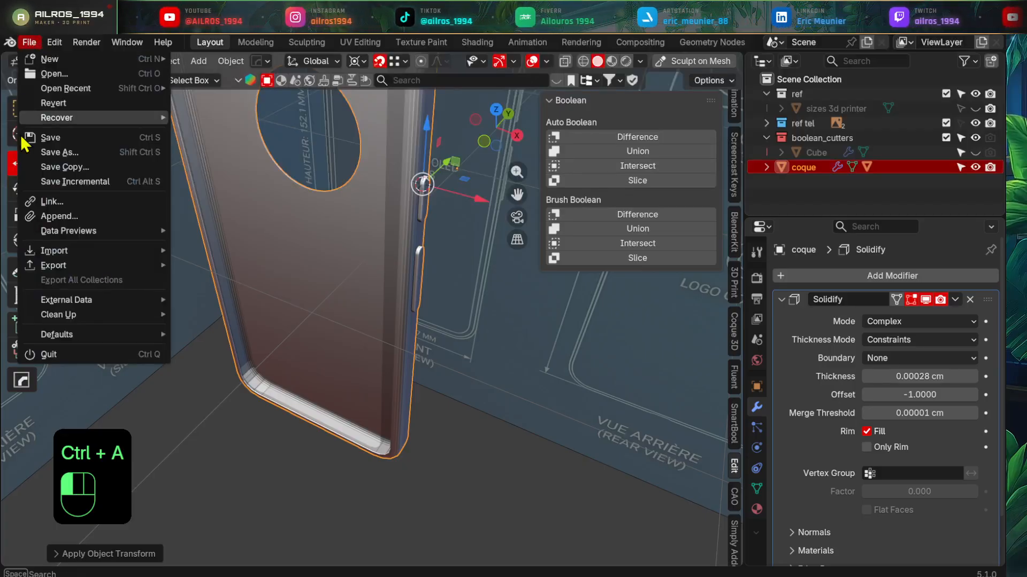
pyautogui.moveTo(87, 259)
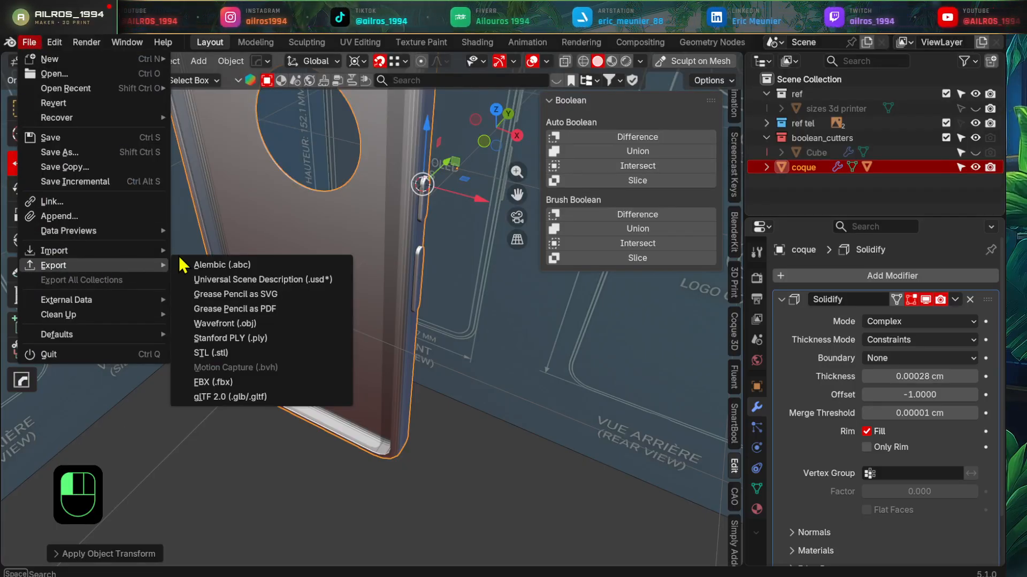
pyautogui.click(206, 356)
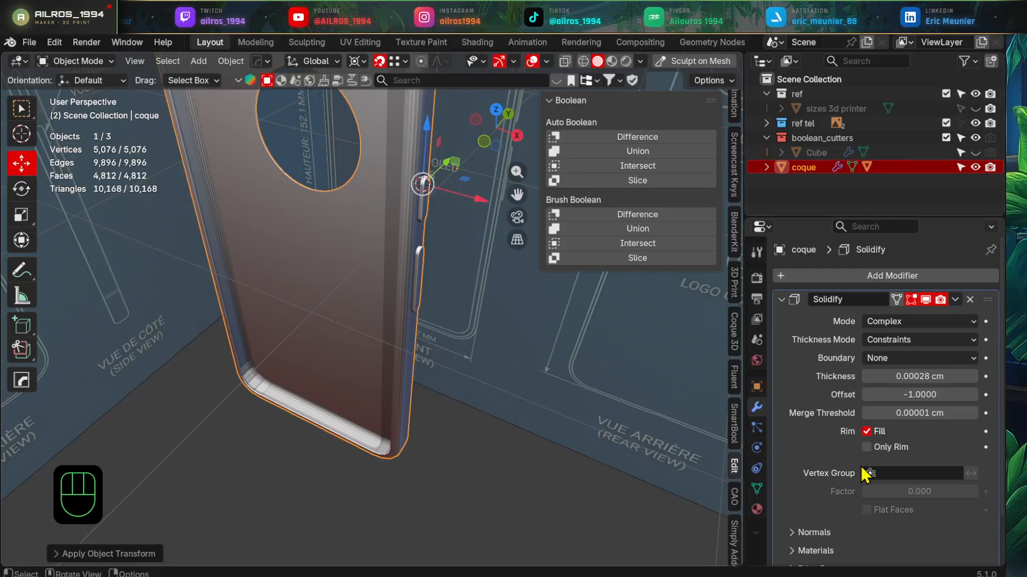
pyautogui.moveTo(521, 463); pyautogui.dragTo(214, 411, button='middle')
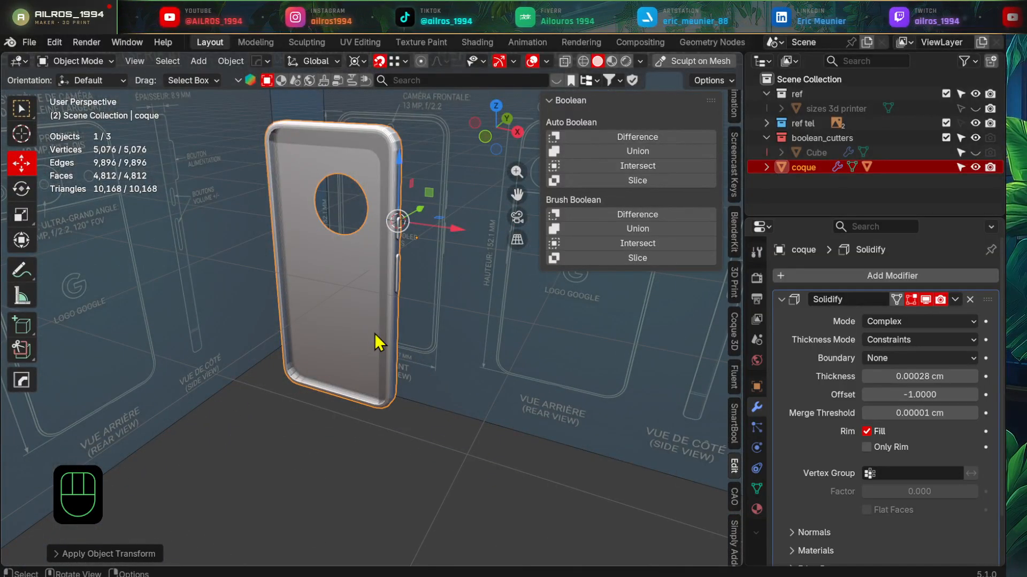